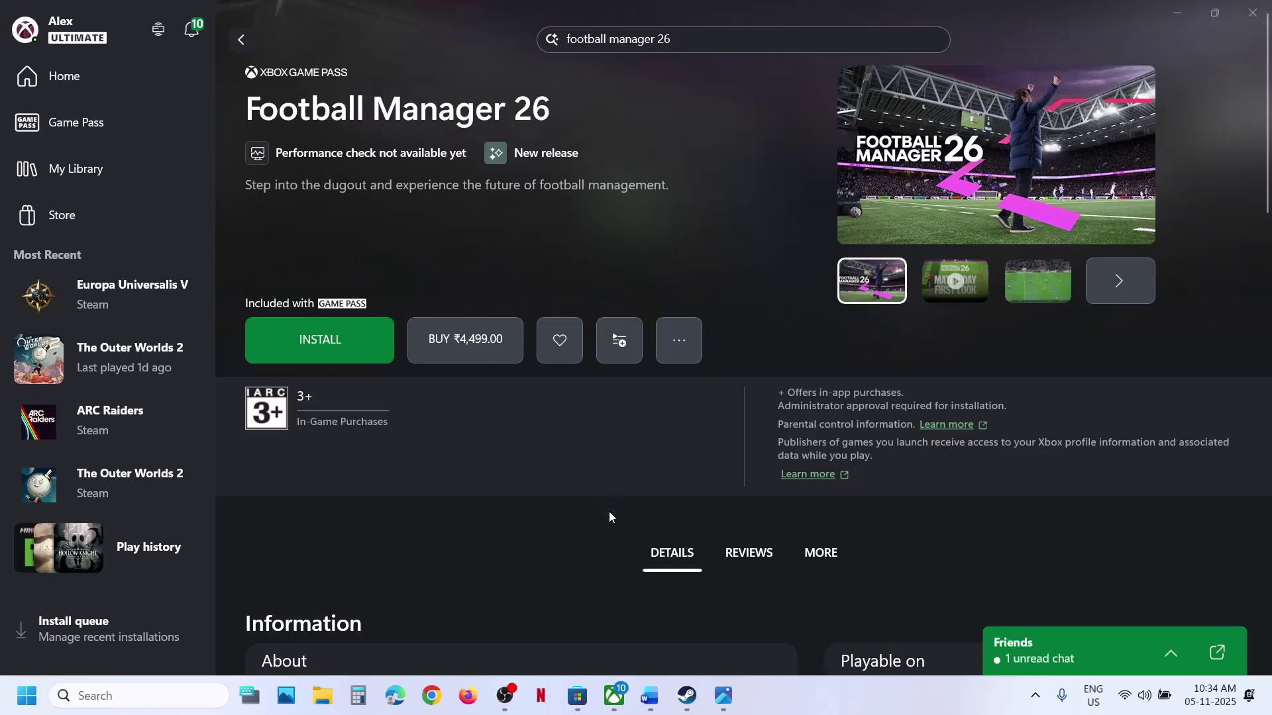
# - Glance at the Store and the Word notes, then open the Xbox app's profile menu
pyautogui.click(577, 696)
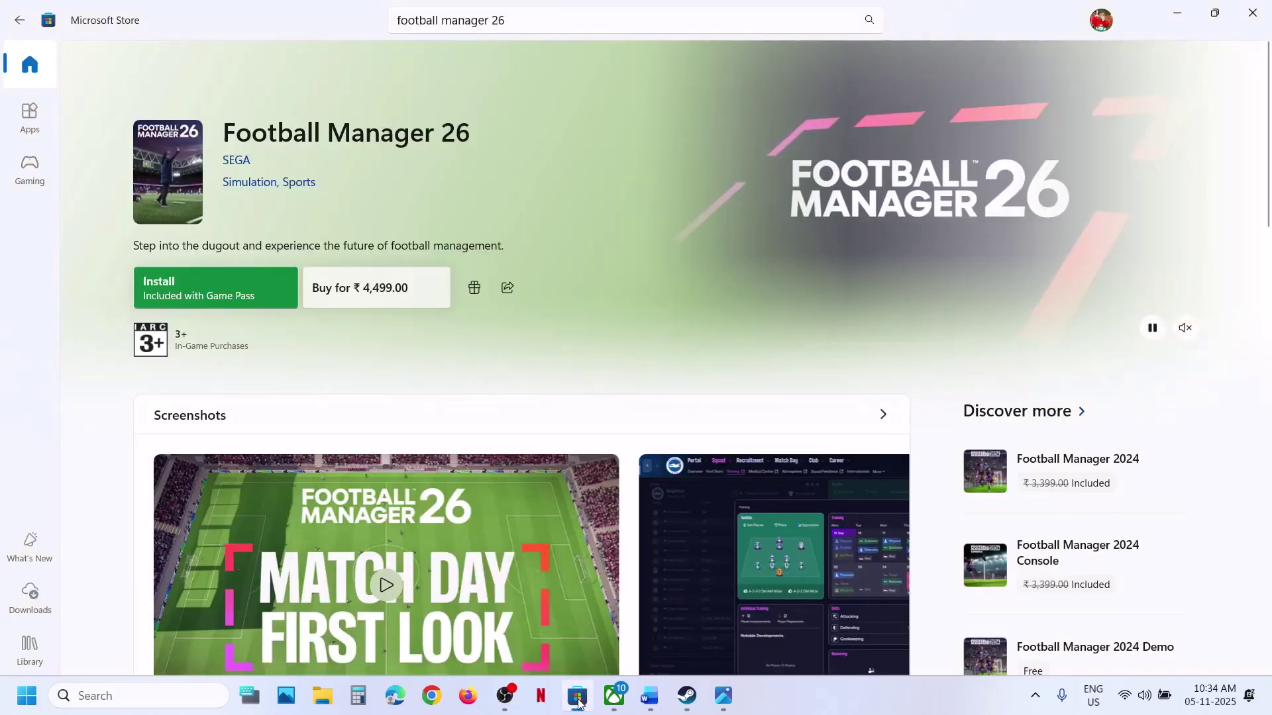
pyautogui.click(614, 699)
pyautogui.click(649, 696)
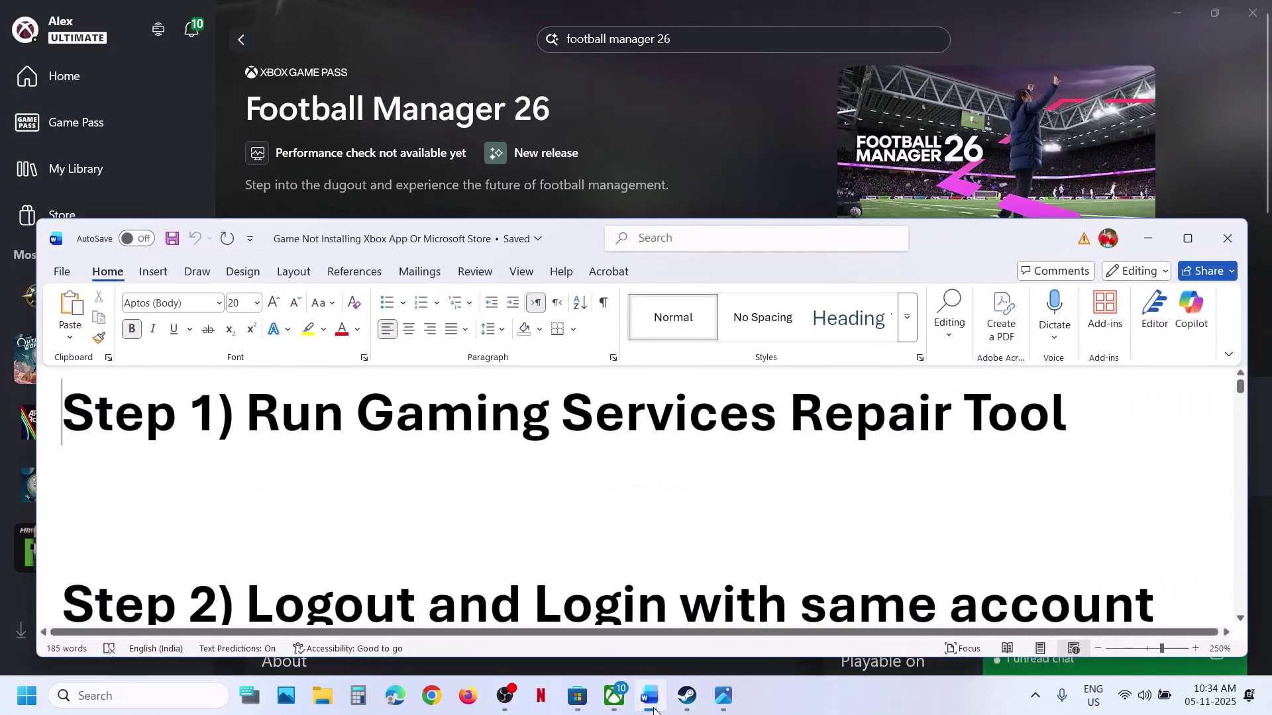
pyautogui.click(654, 87)
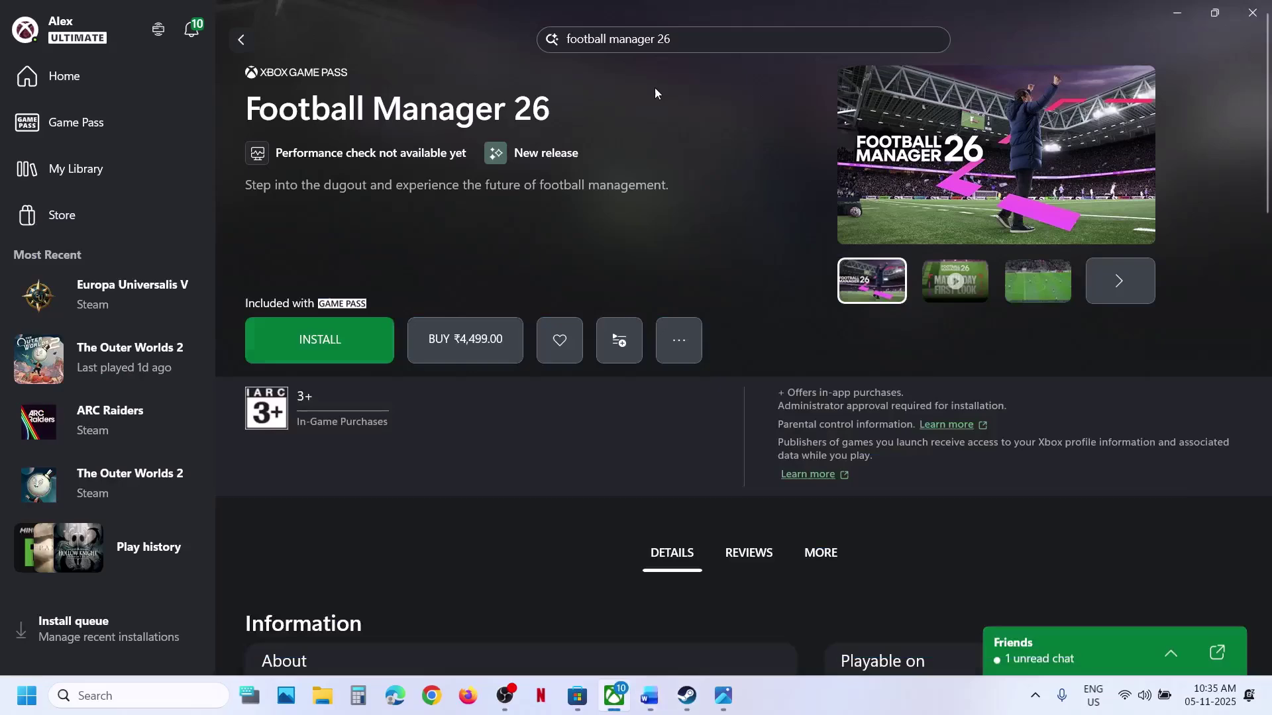
pyautogui.click(96, 37)
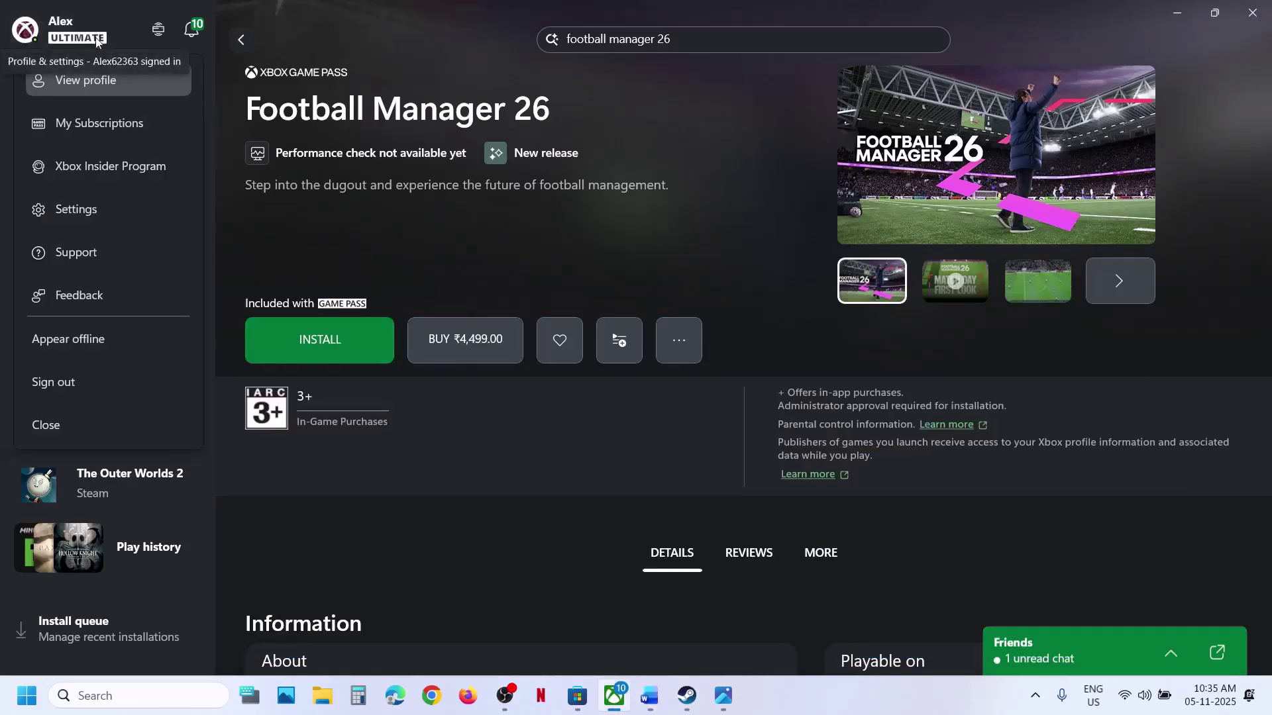
# - Run the Gaming Services Repair Tool from Support, approve the admin prompt, and close it when finished
pyautogui.click(112, 252)
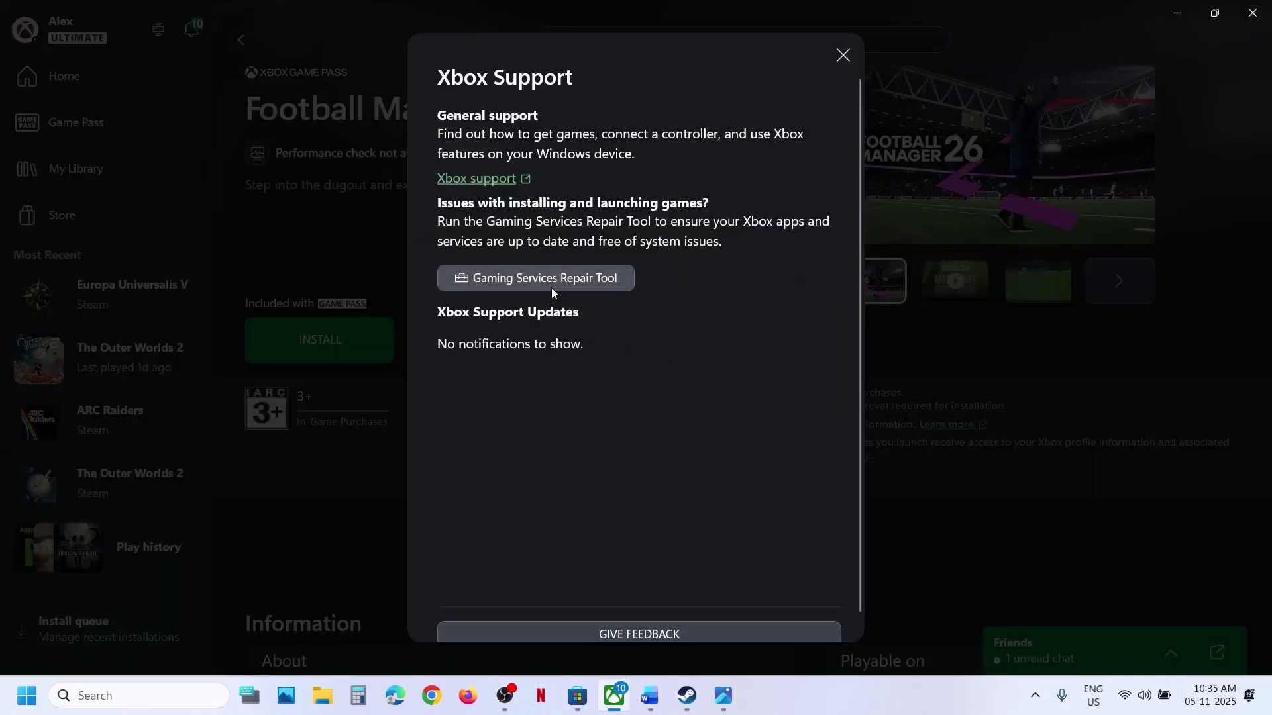
pyautogui.click(551, 284)
pyautogui.click(778, 449)
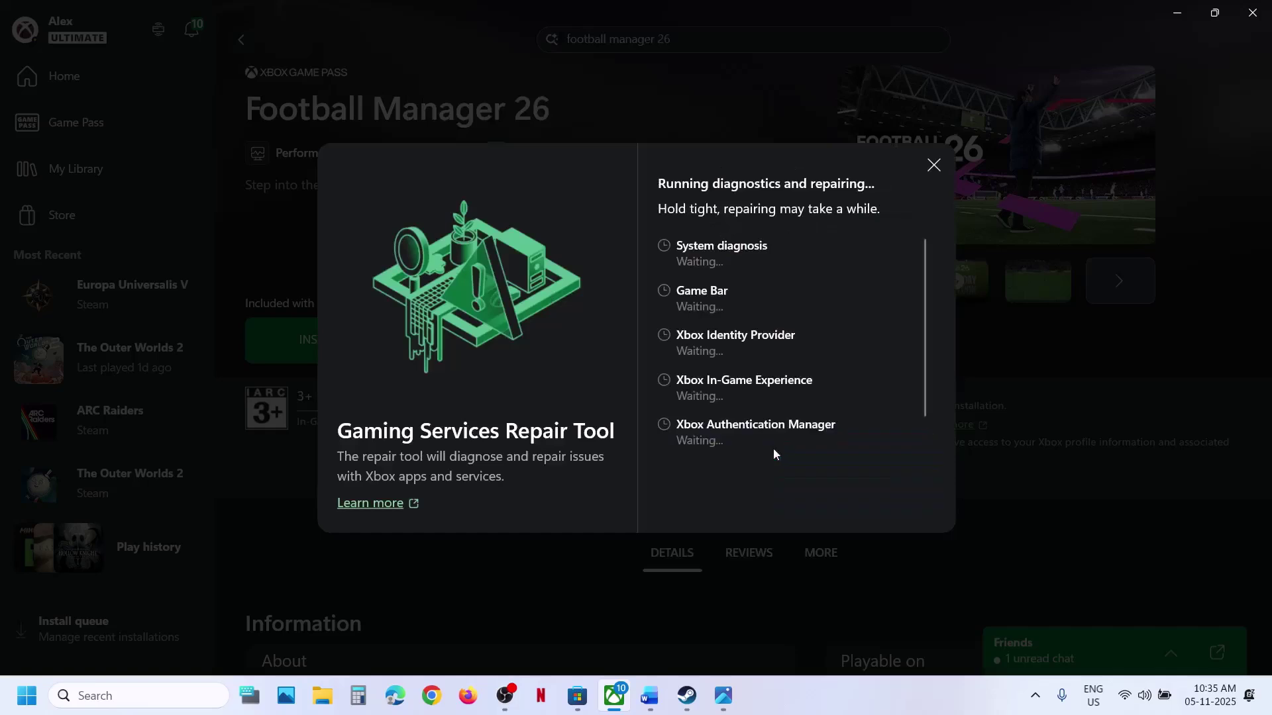
pyautogui.click(552, 488)
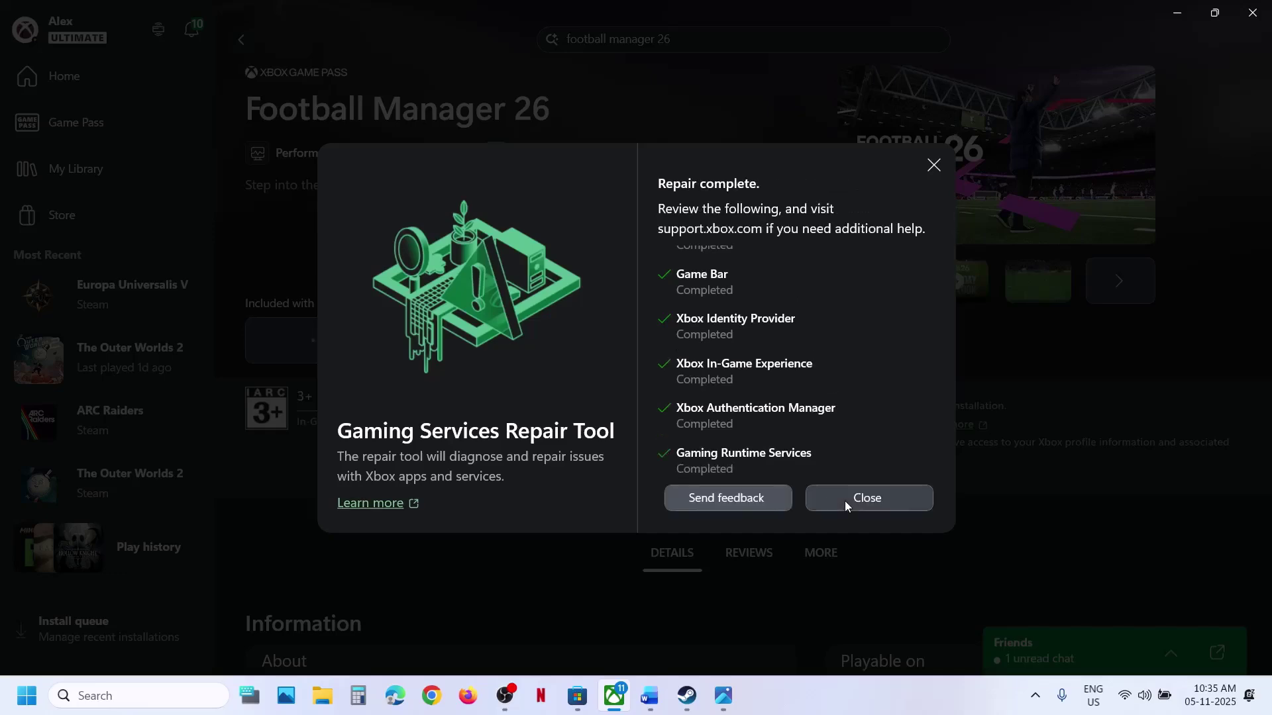
pyautogui.click(845, 500)
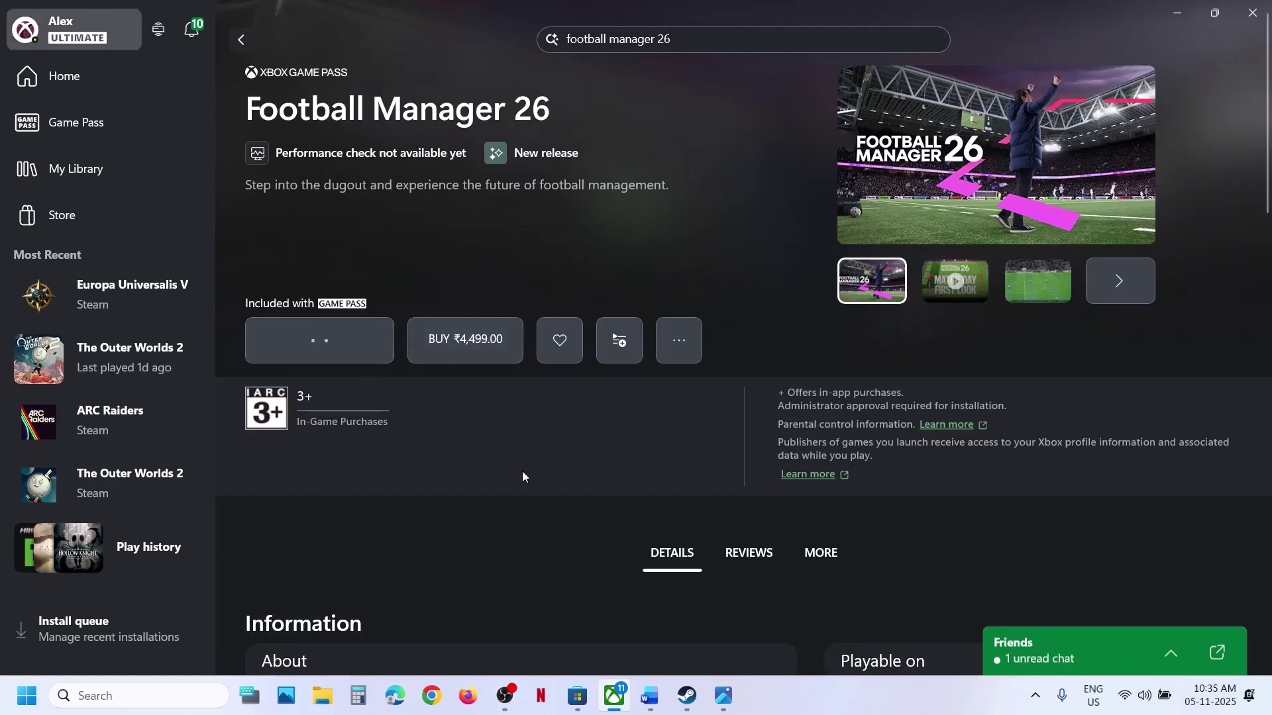
# - Install Football Manager 26 to C:\XboxGames without enabling offline permissions
pyautogui.click(294, 329)
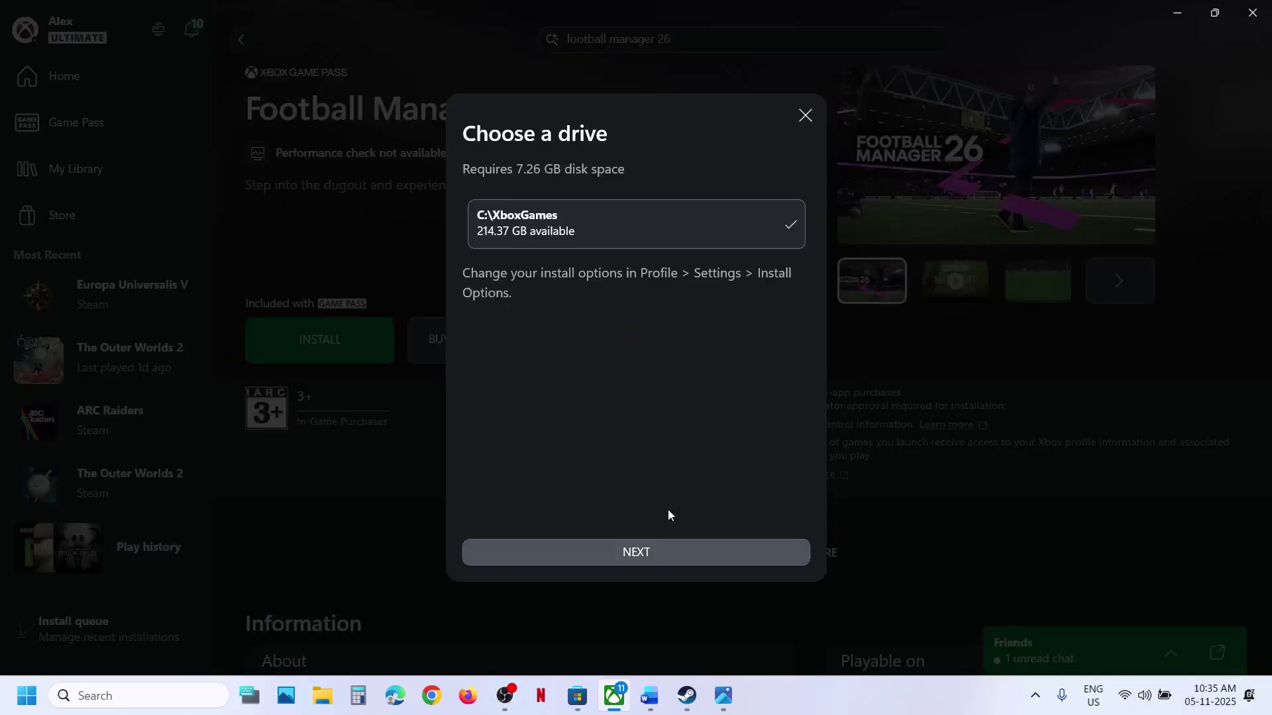
pyautogui.click(649, 546)
pyautogui.click(689, 554)
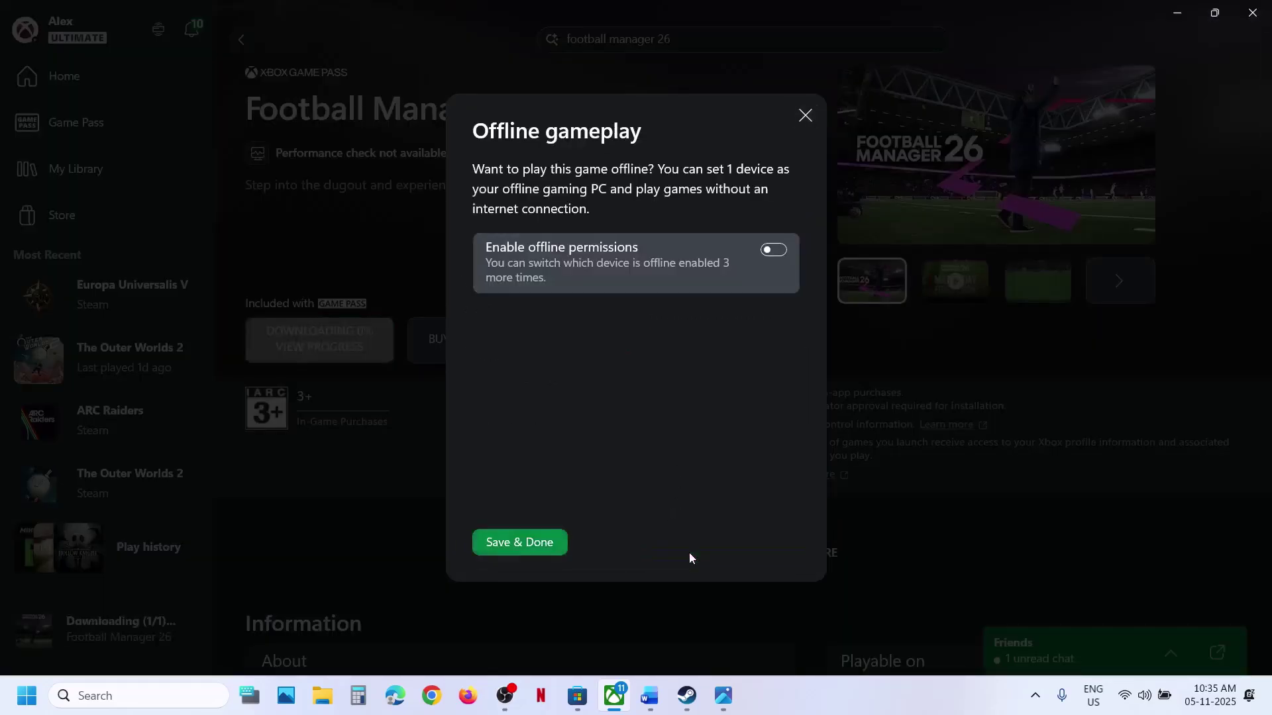
pyautogui.click(530, 532)
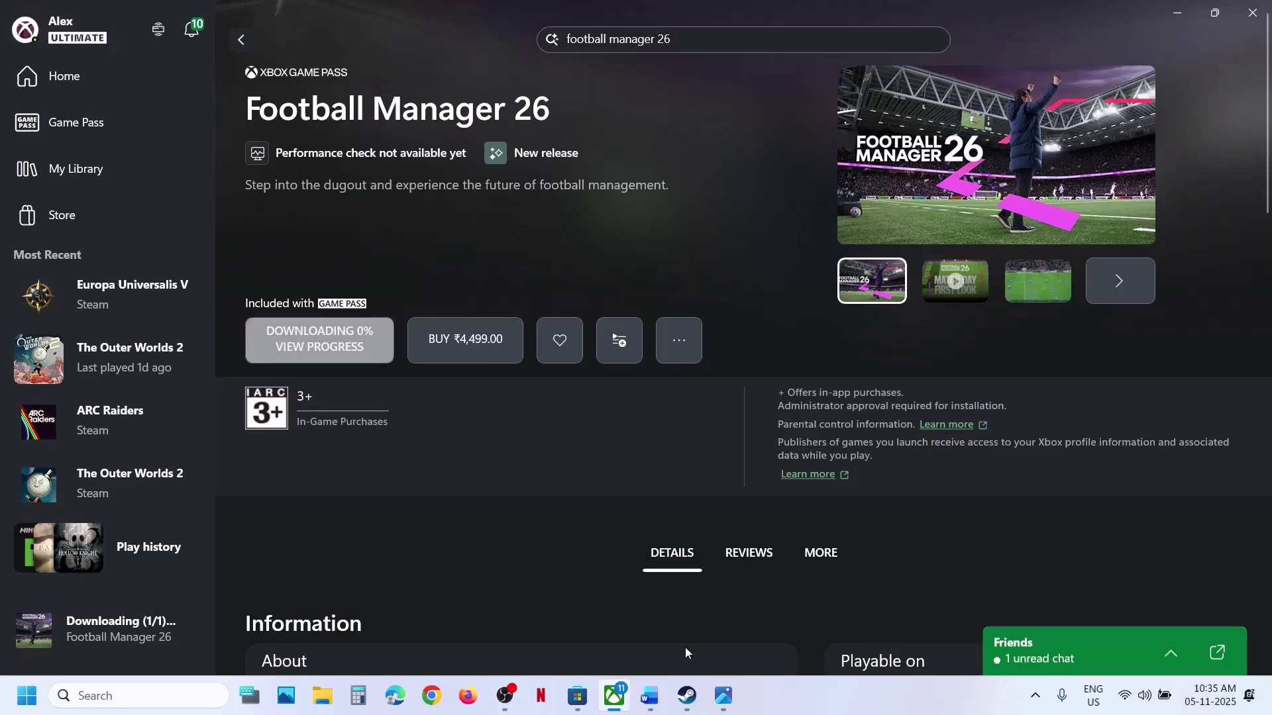
# - Bring up the troubleshooting notes in Word, maximized at Step 2
pyautogui.click(661, 704)
pyautogui.scroll(-3, 374, 464)
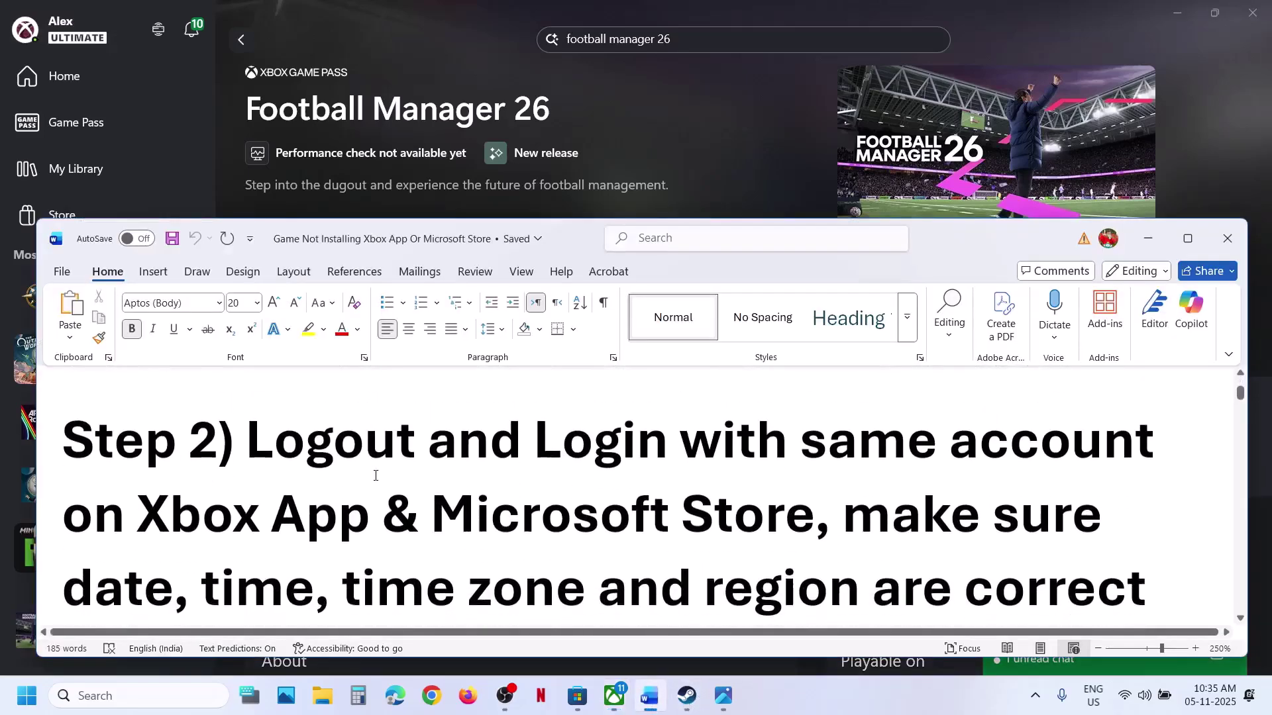
pyautogui.click(1187, 239)
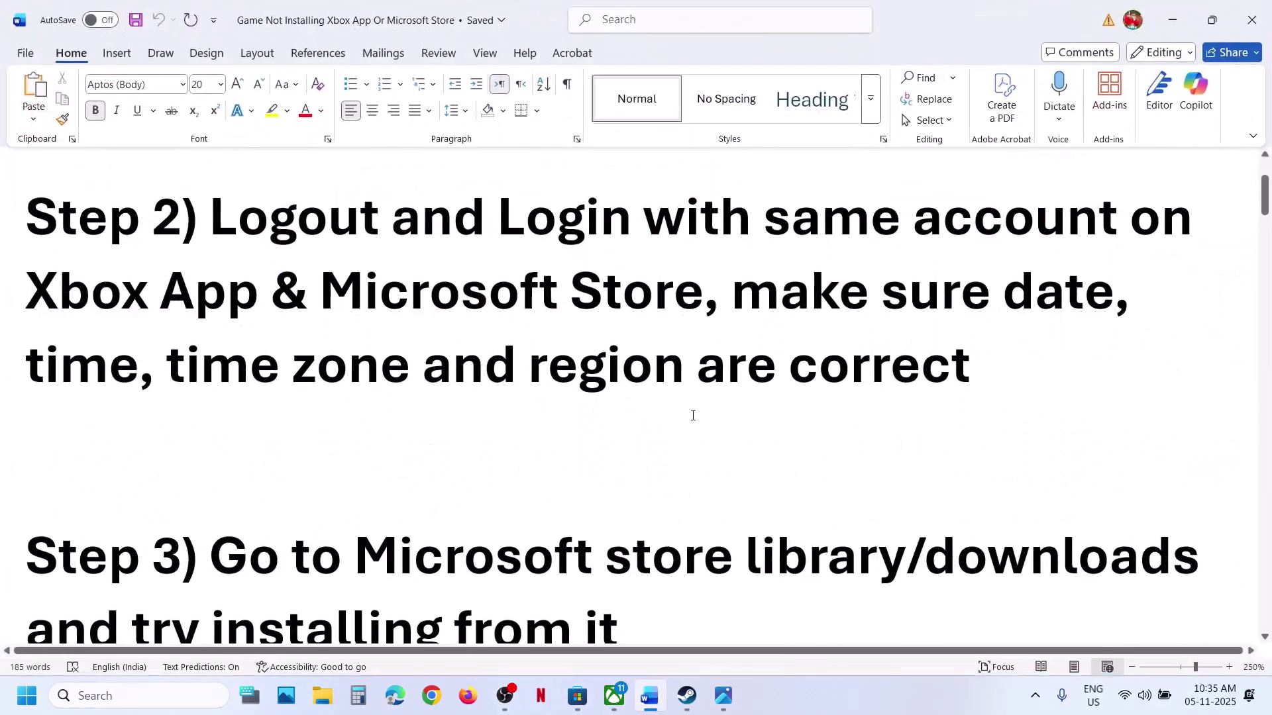
pyautogui.scroll(2, 692, 415)
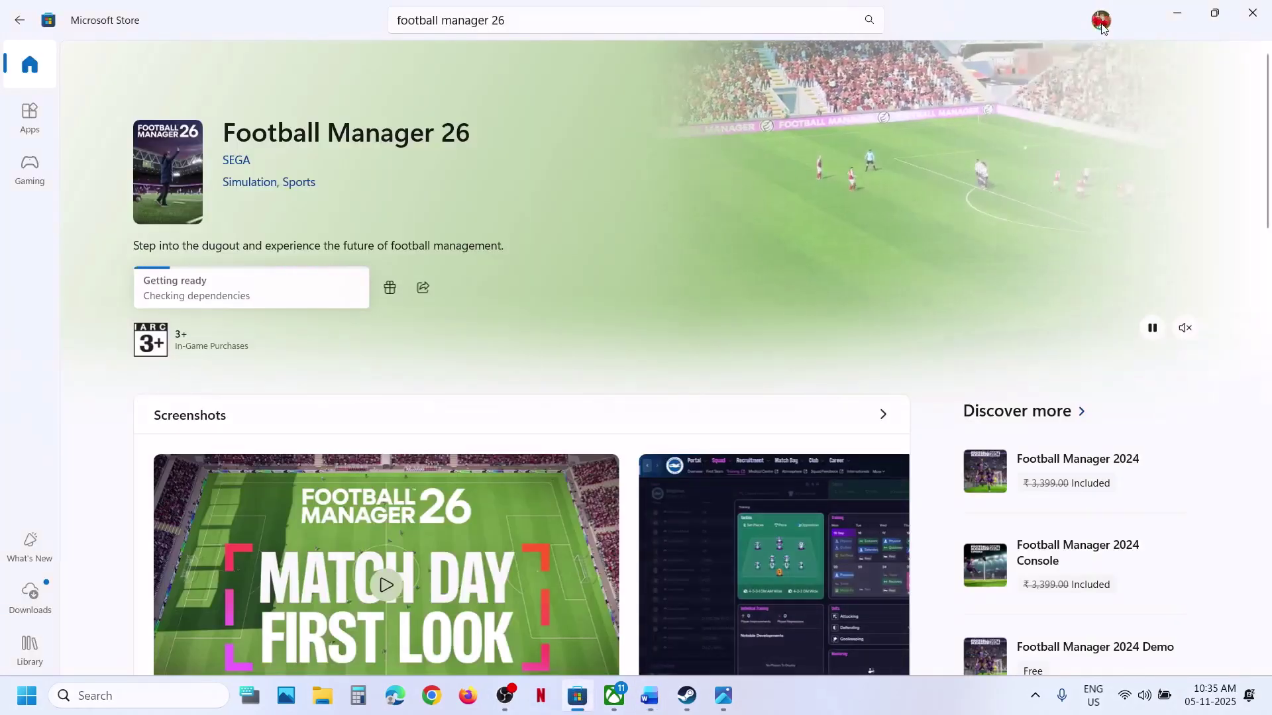
# - Sign out of Microsoft Store and sign back in with the second account, entering its PIN
pyautogui.click(1101, 24)
pyautogui.click(920, 93)
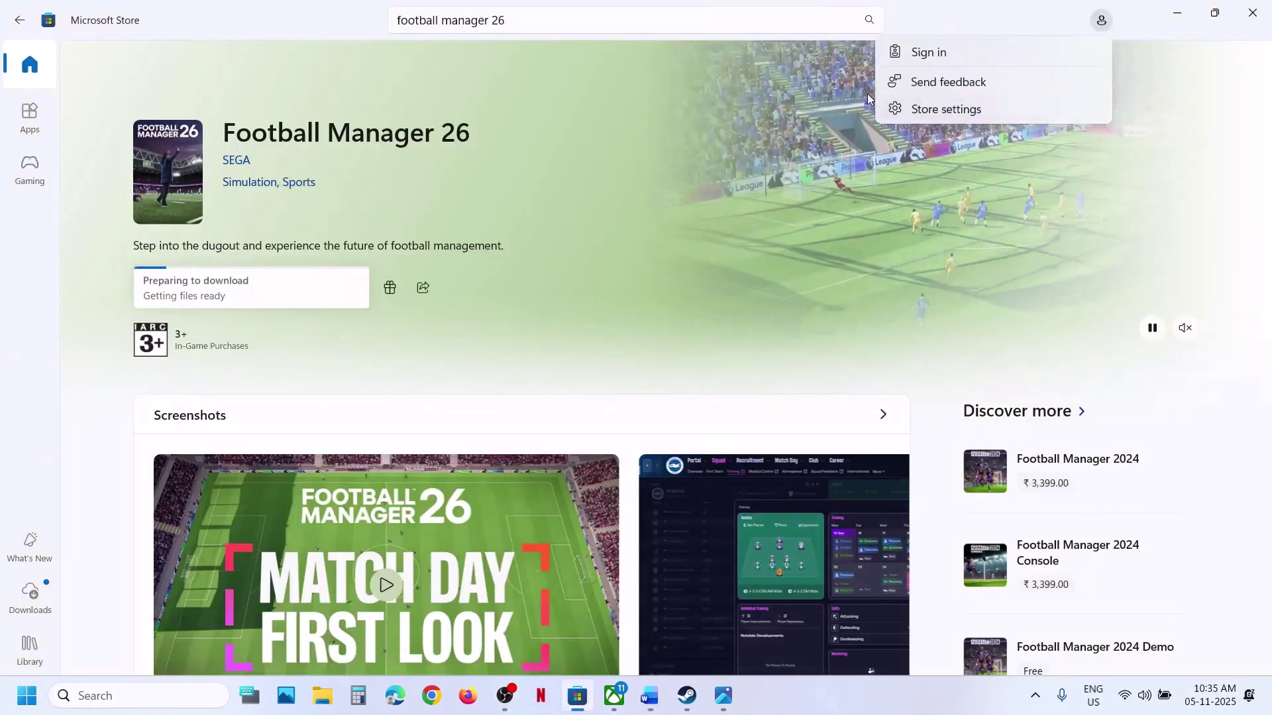
pyautogui.click(918, 55)
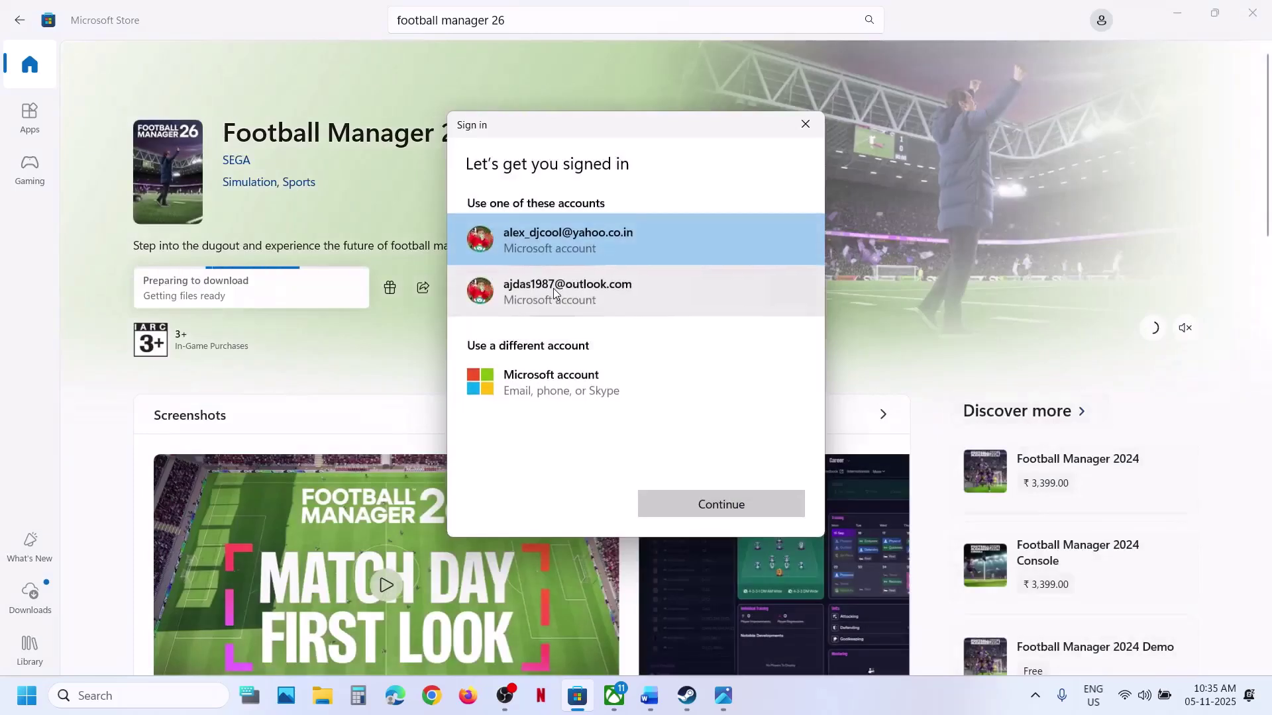
pyautogui.click(570, 295)
pyautogui.click(715, 505)
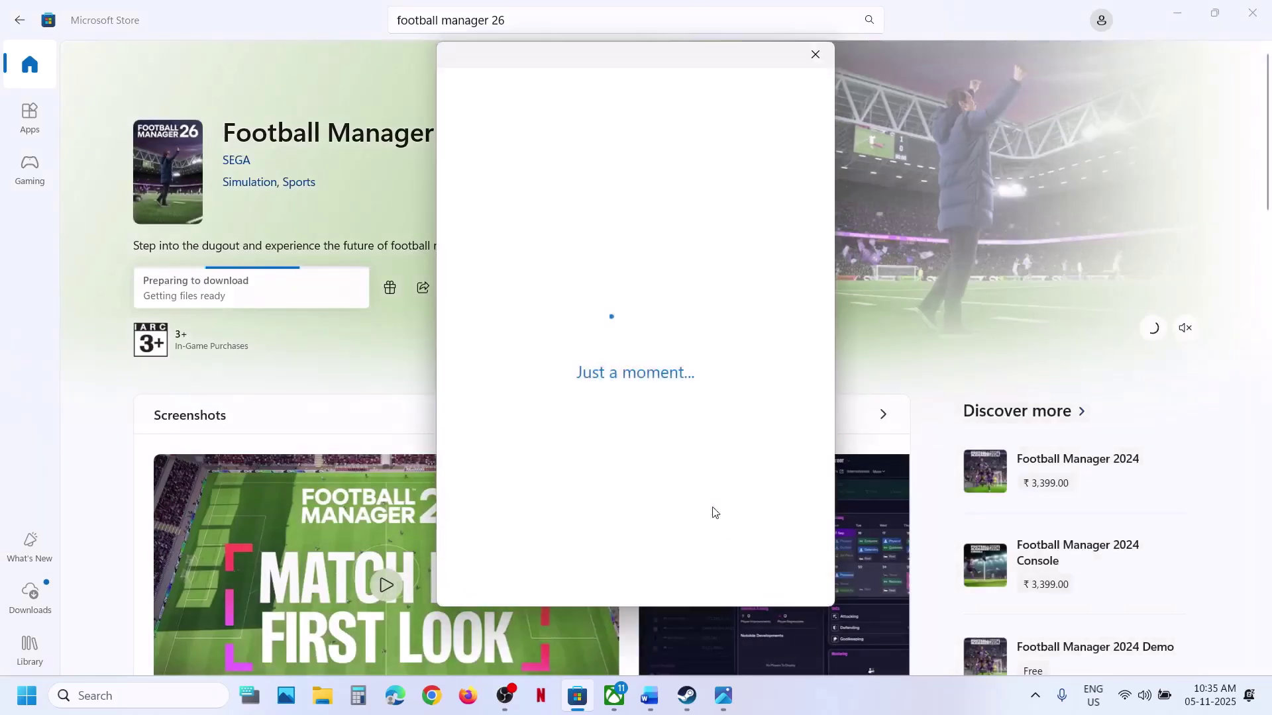
pyautogui.write('••••')
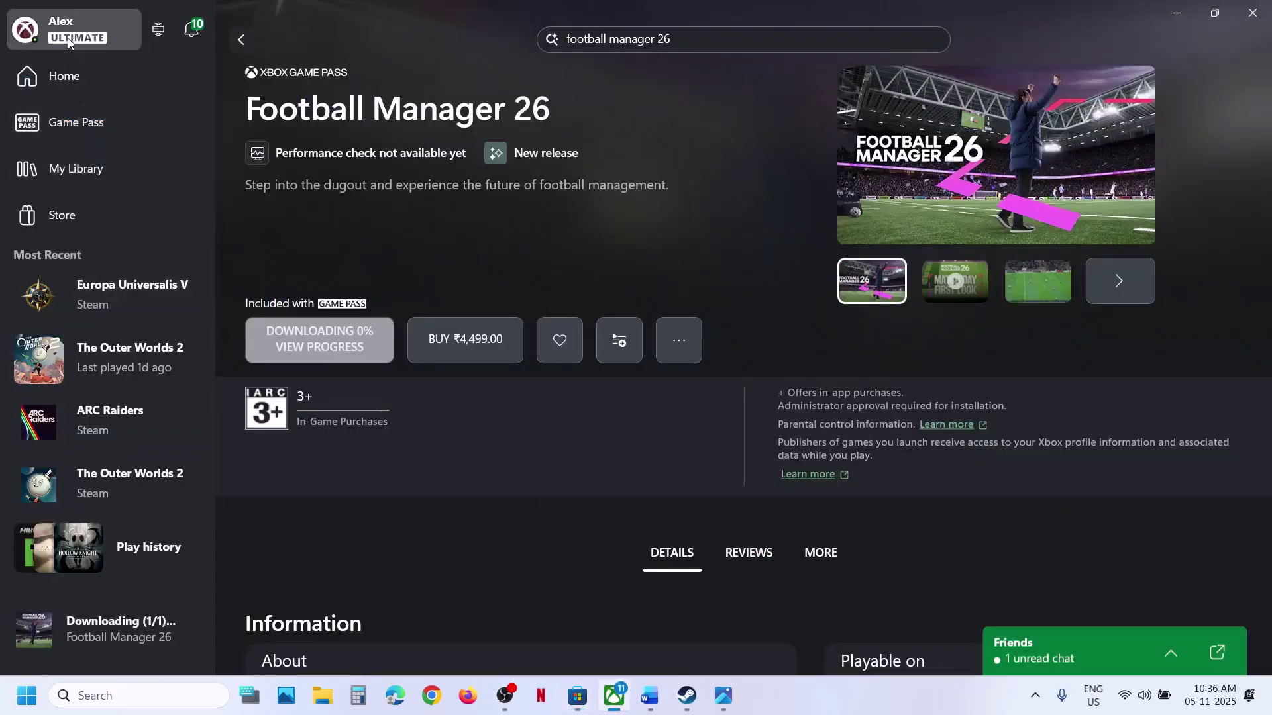
# - Sign out of the Xbox app and sign back in with the second Microsoft account, then return to Word
pyautogui.click(68, 37)
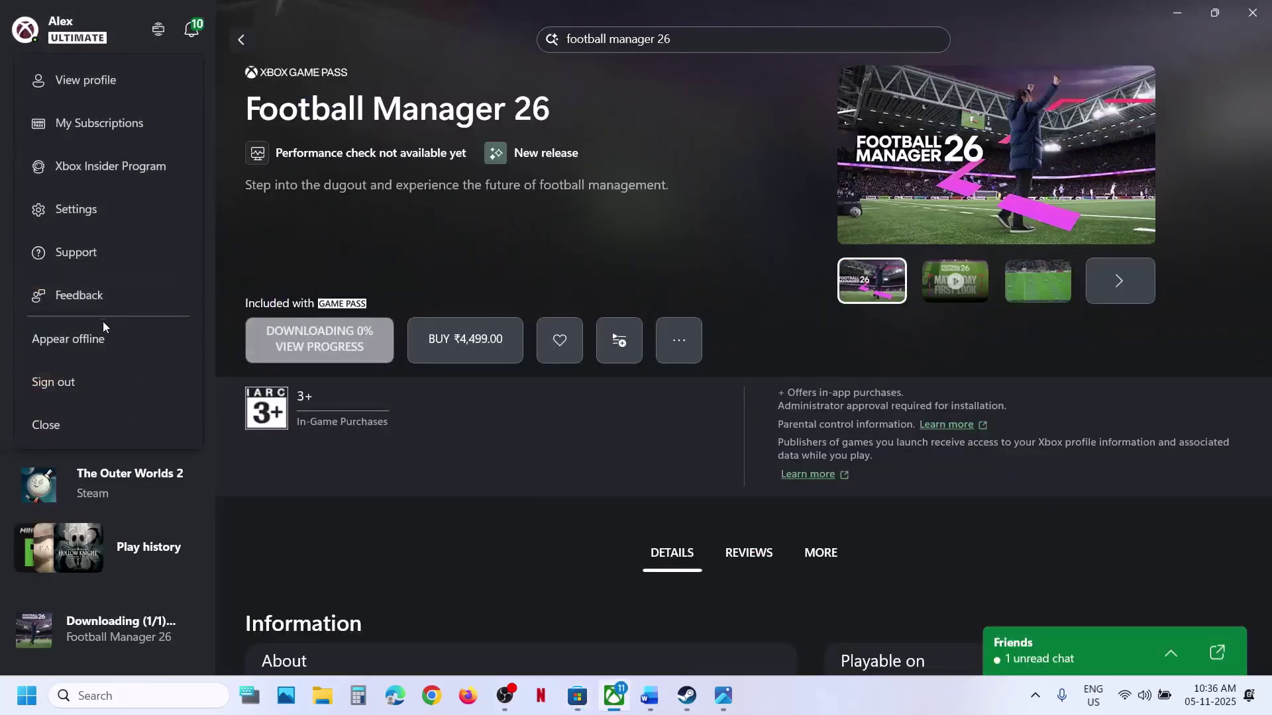
pyautogui.click(64, 385)
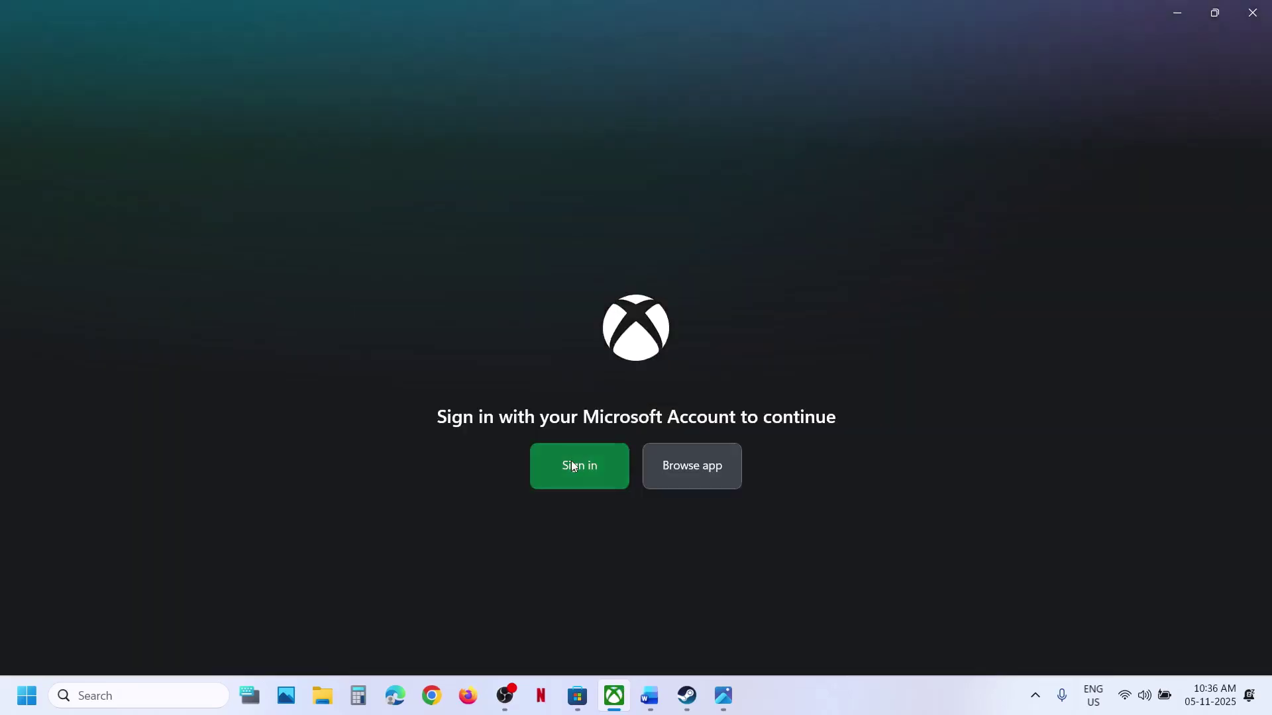
pyautogui.click(572, 461)
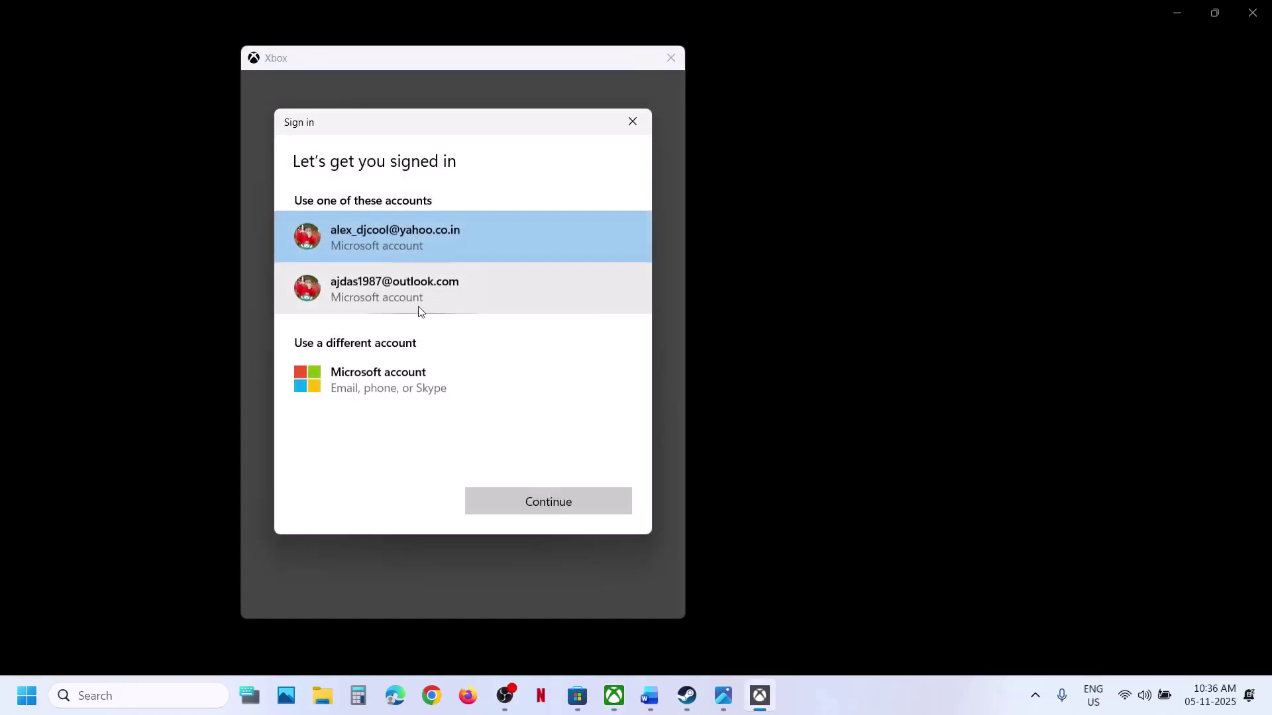
pyautogui.click(420, 306)
pyautogui.click(561, 500)
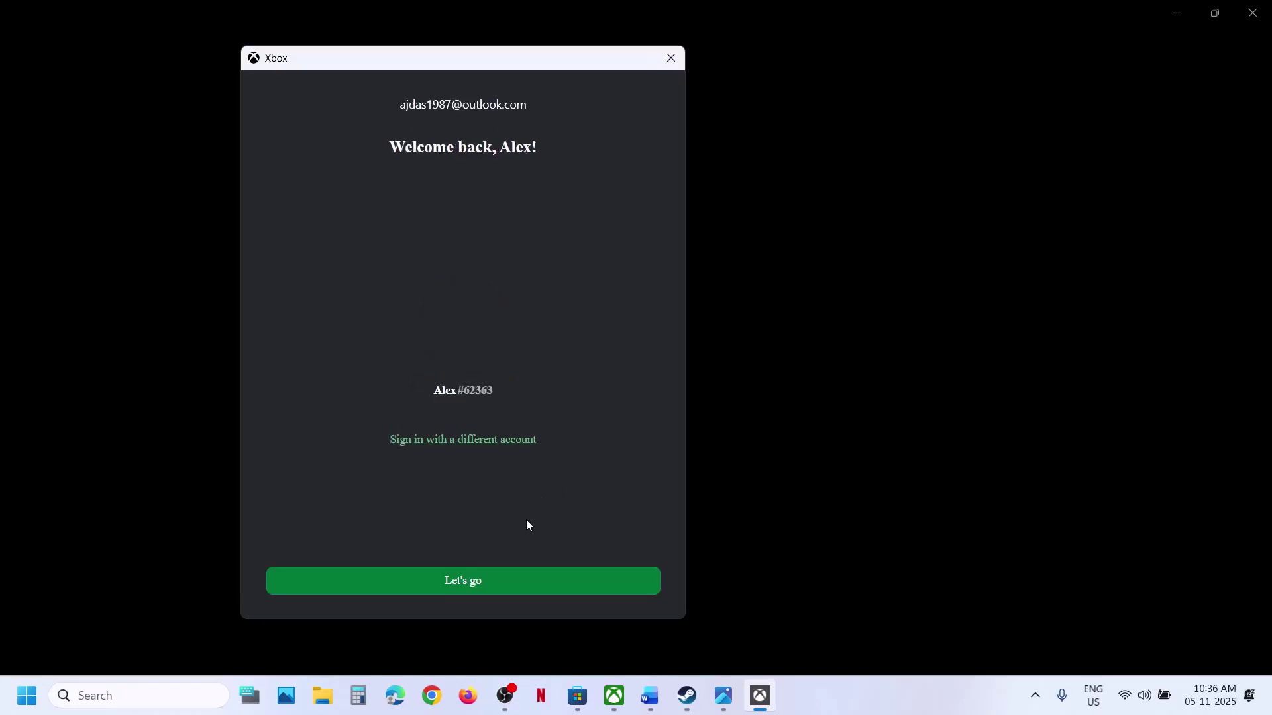
pyautogui.click(480, 577)
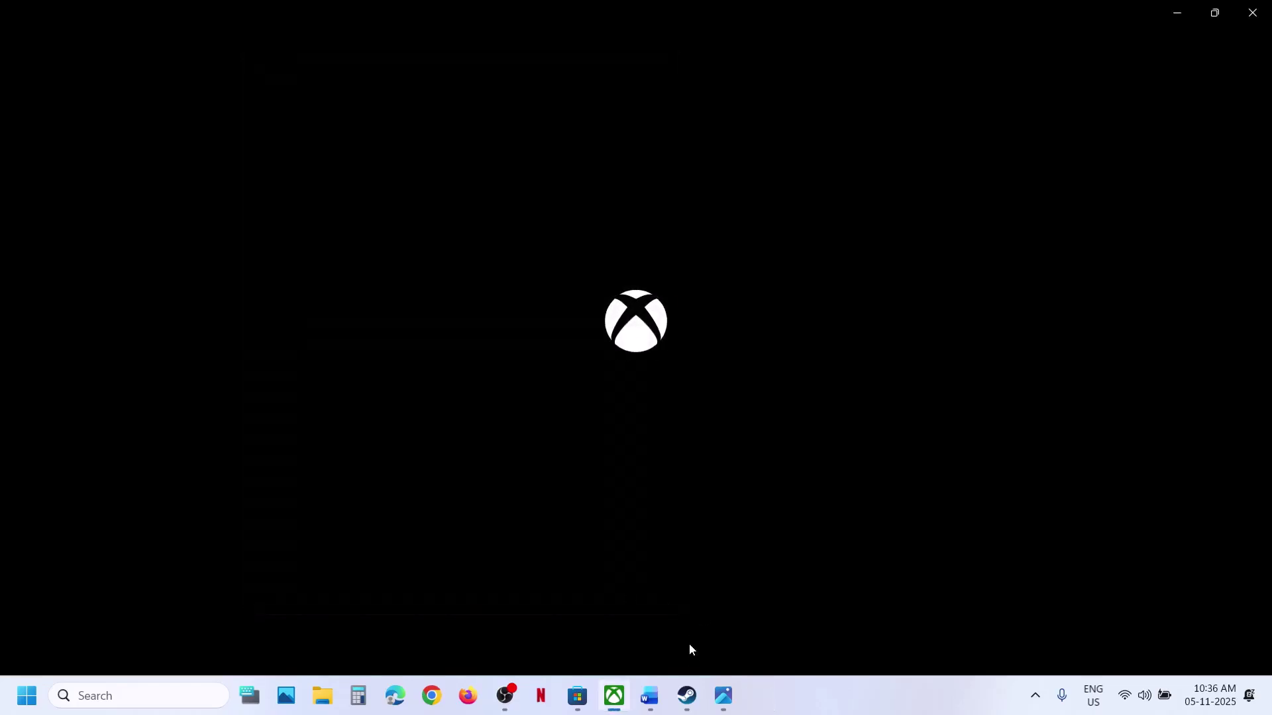
pyautogui.click(650, 697)
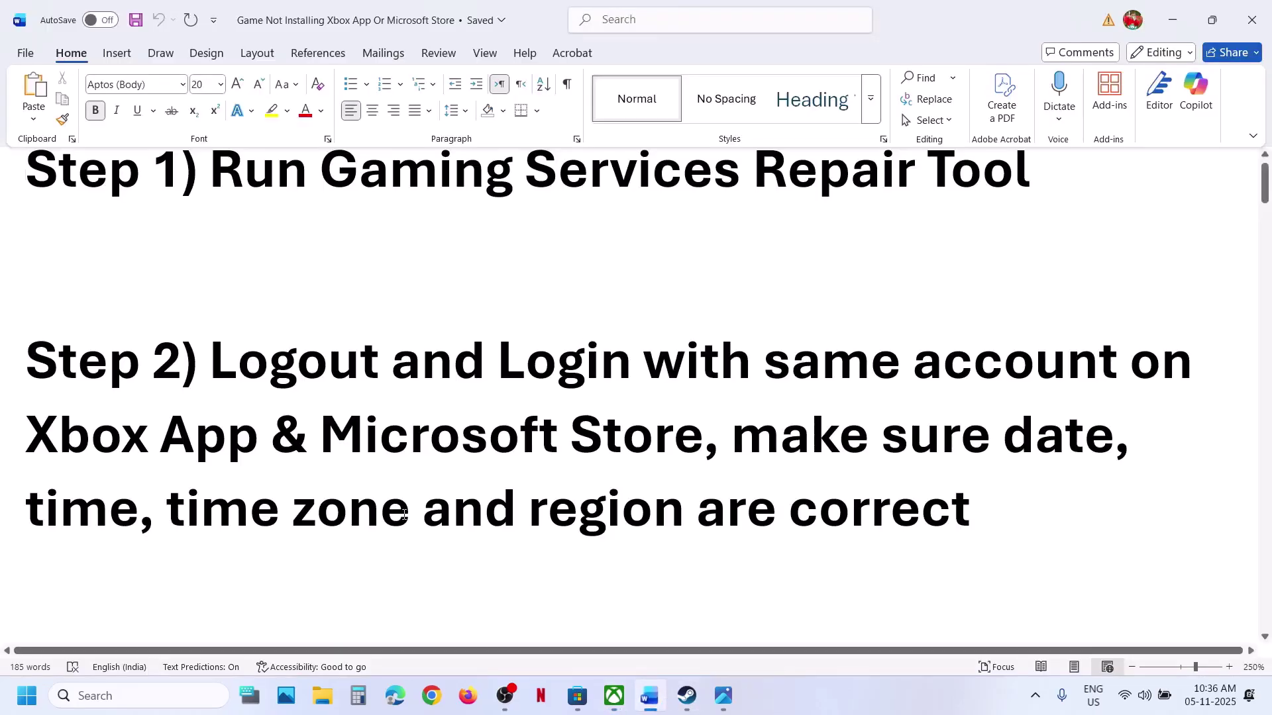
# - Highlight the date, time, time zone and region reminder, then open the taskbar clock's menu
pyautogui.moveTo(745, 438); pyautogui.dragTo(971, 517)
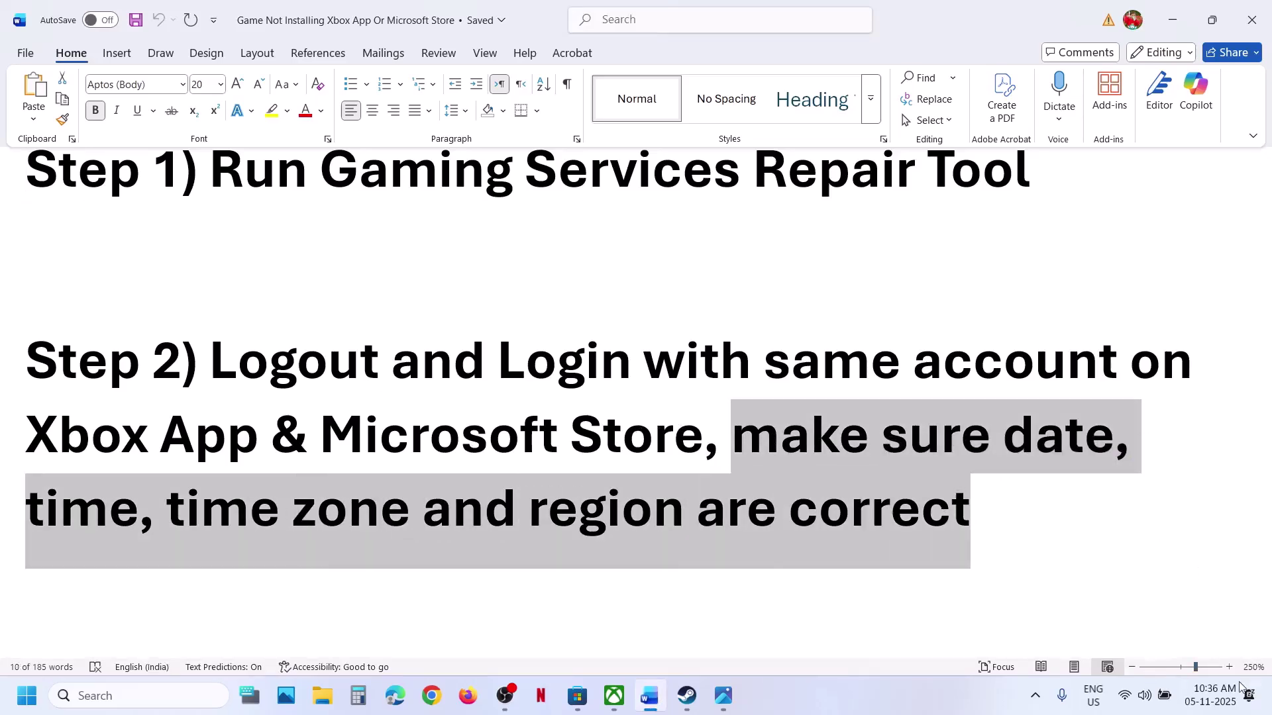
pyautogui.rightClick(1226, 699)
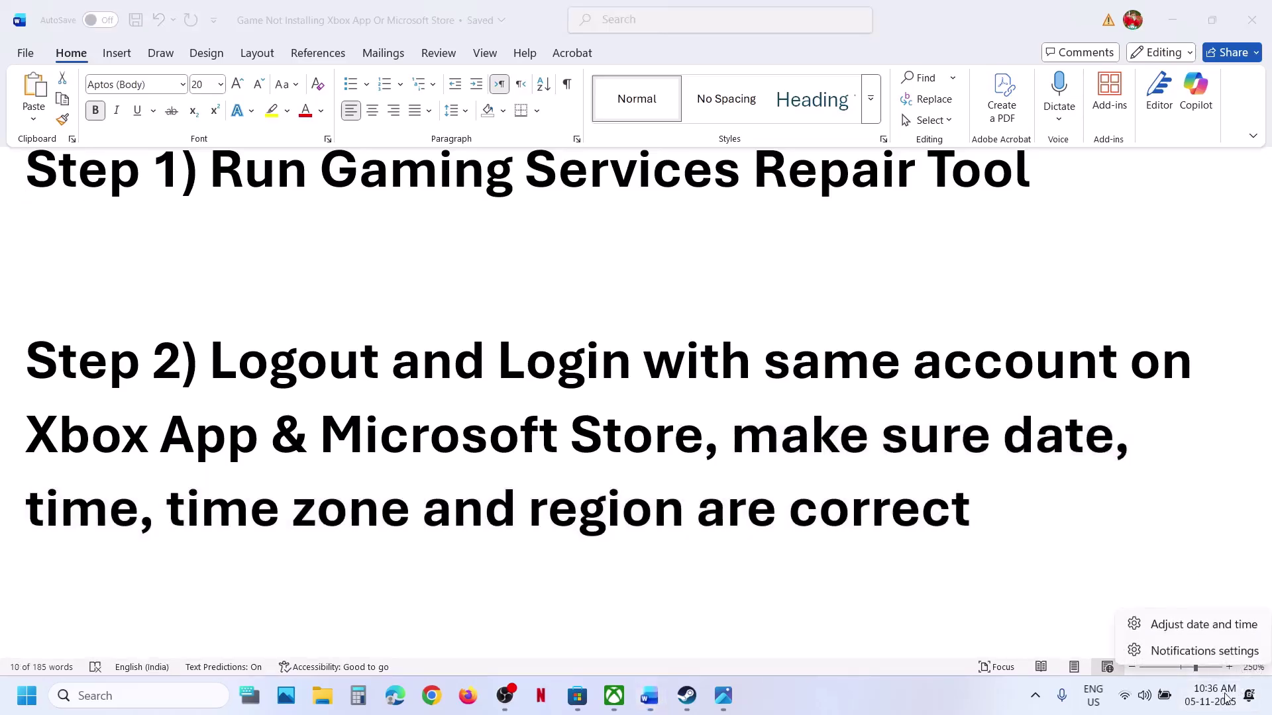
# - Turn on automatic time zone and toggle automatic time off and on to resync the clock
pyautogui.click(1215, 631)
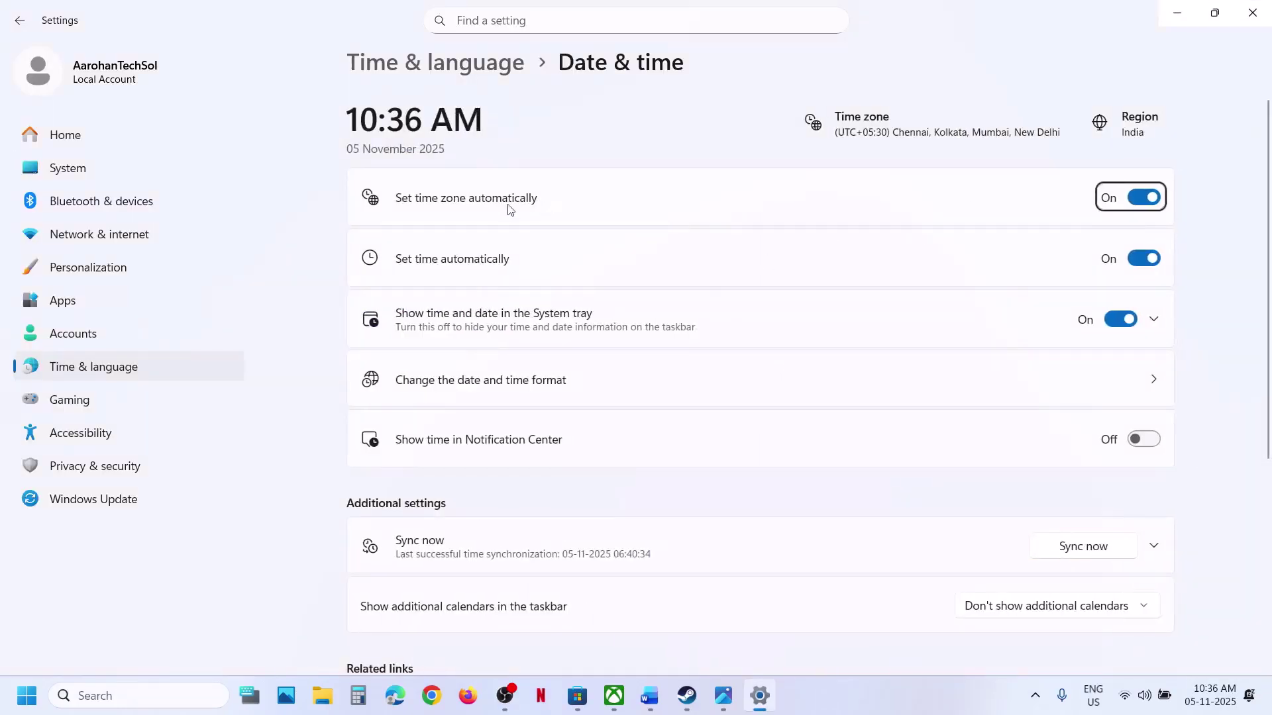
pyautogui.click(1140, 198)
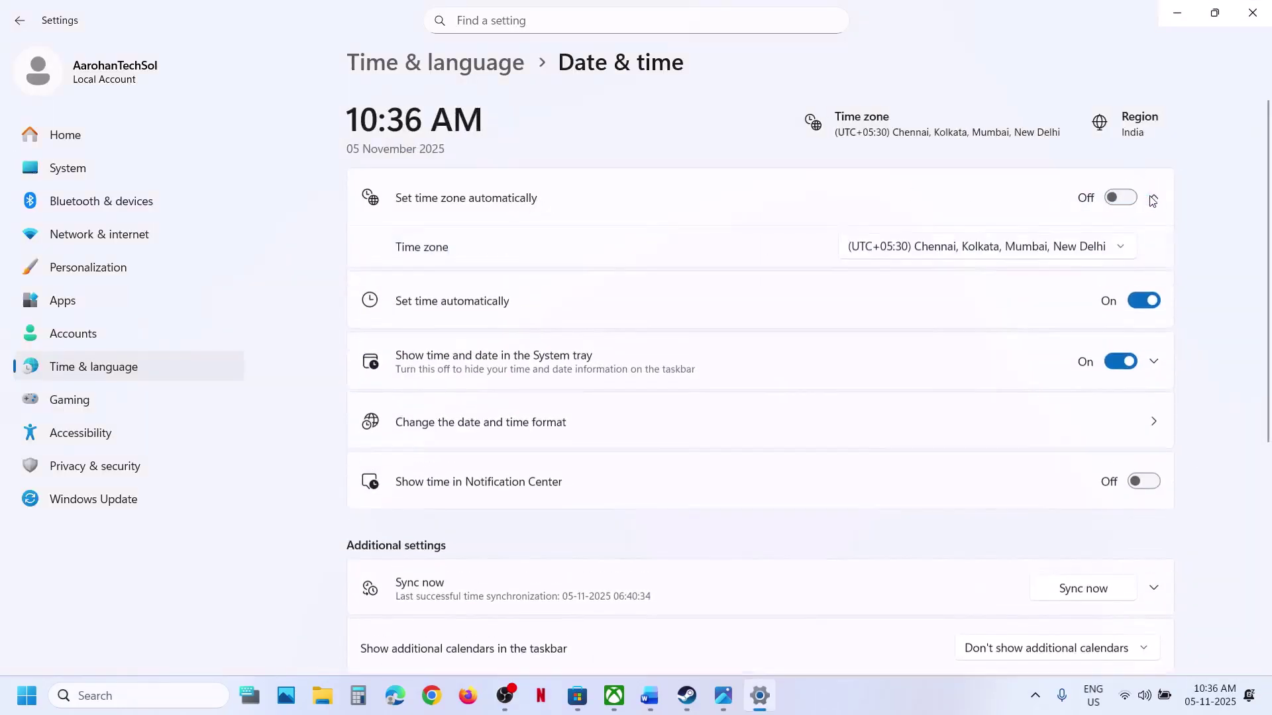
pyautogui.click(1141, 198)
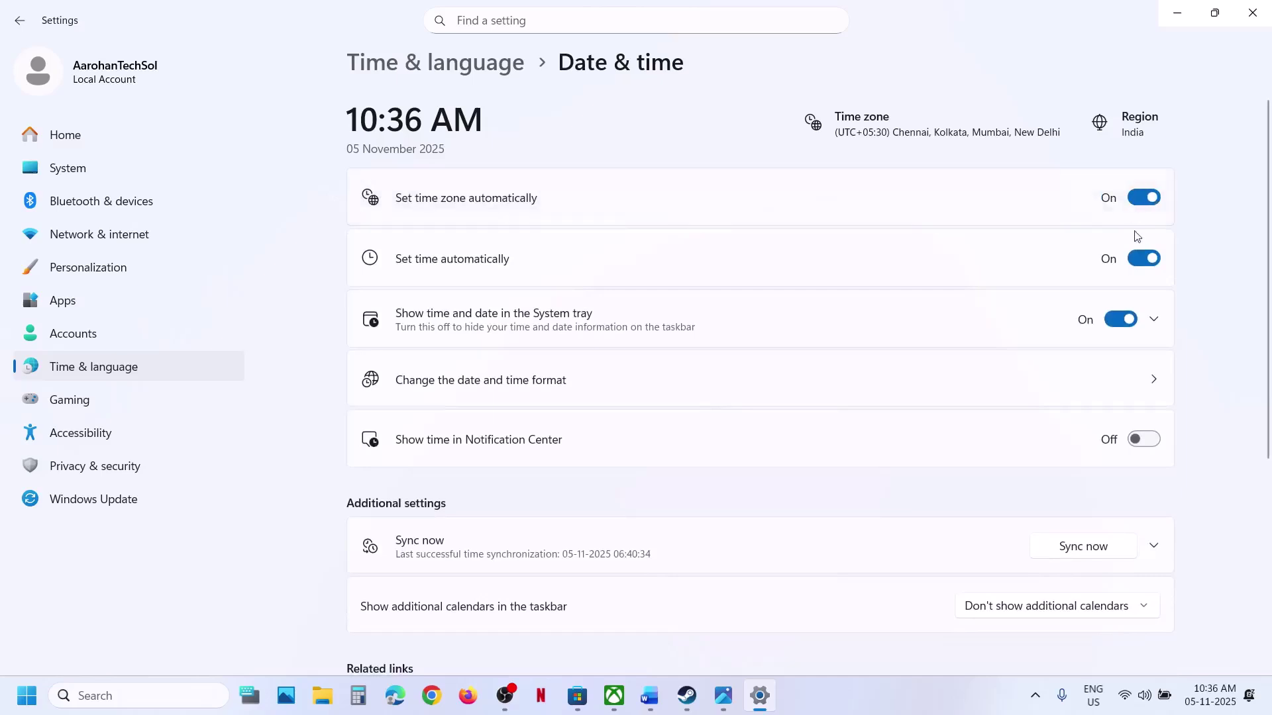
pyautogui.click(1138, 263)
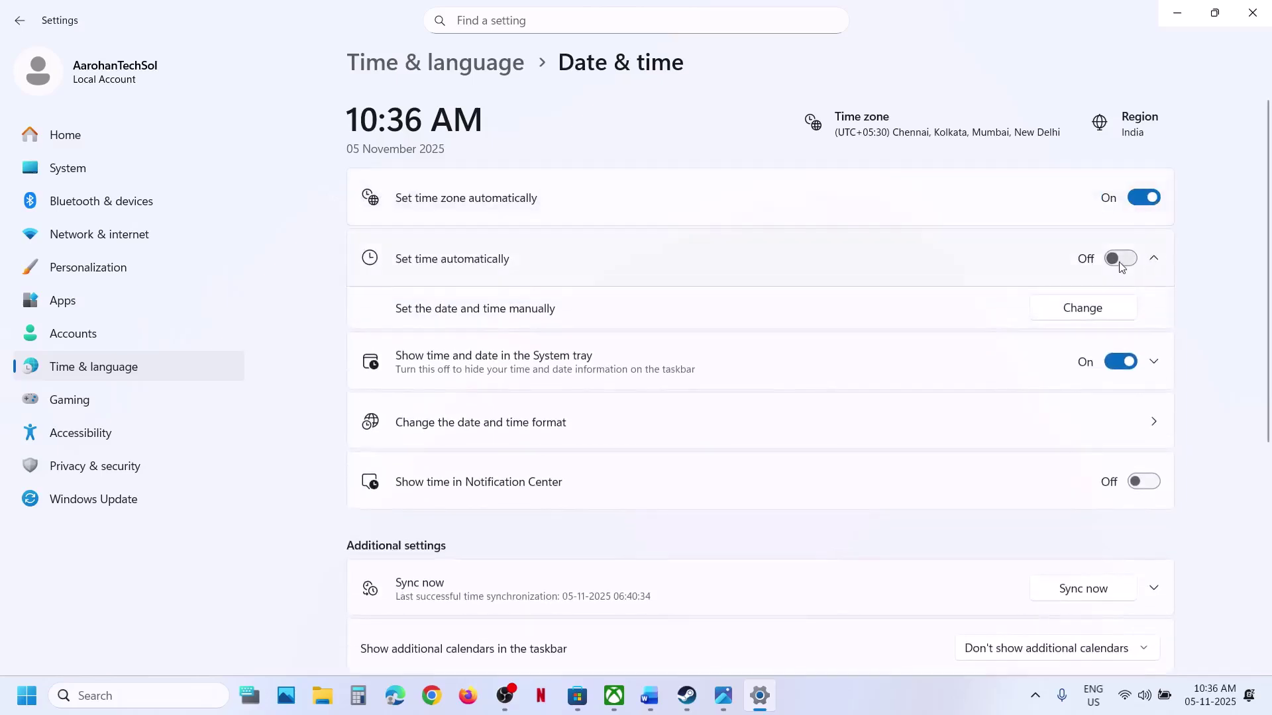
pyautogui.click(1124, 264)
pyautogui.scroll(-1, 1090, 462)
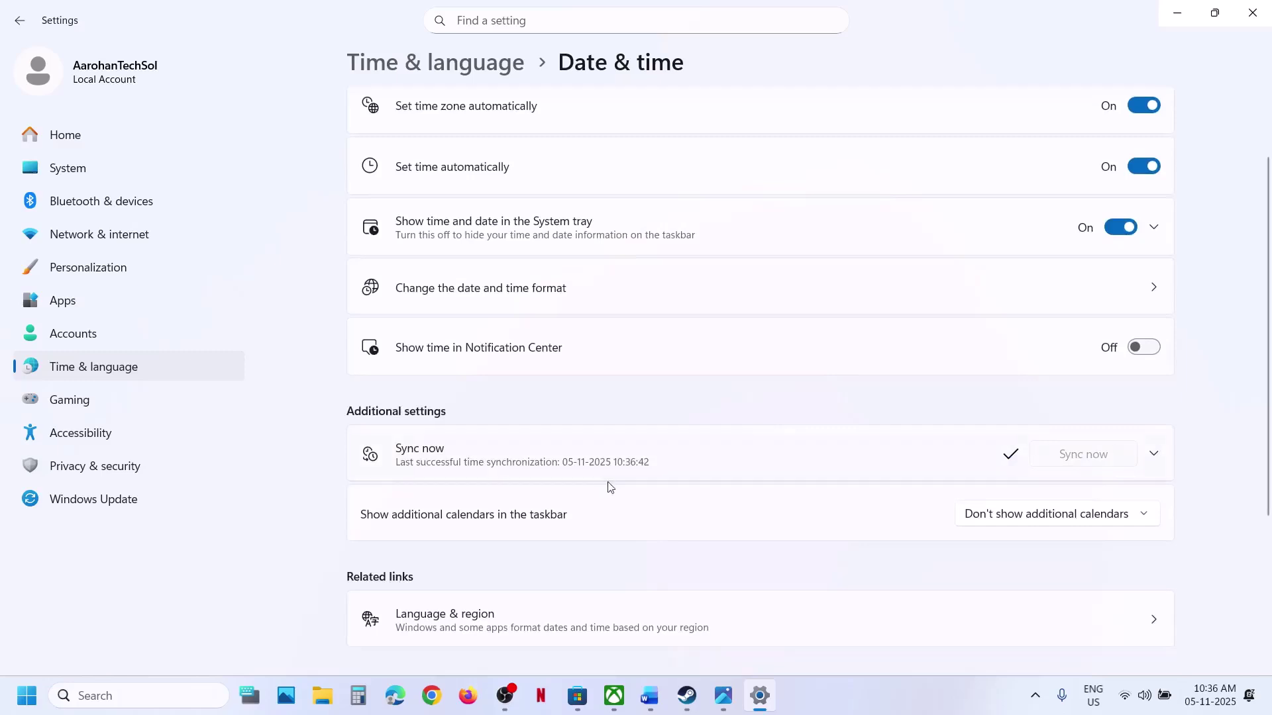
# - Keep India as the country or region in Language & region, then close Settings
pyautogui.click(165, 375)
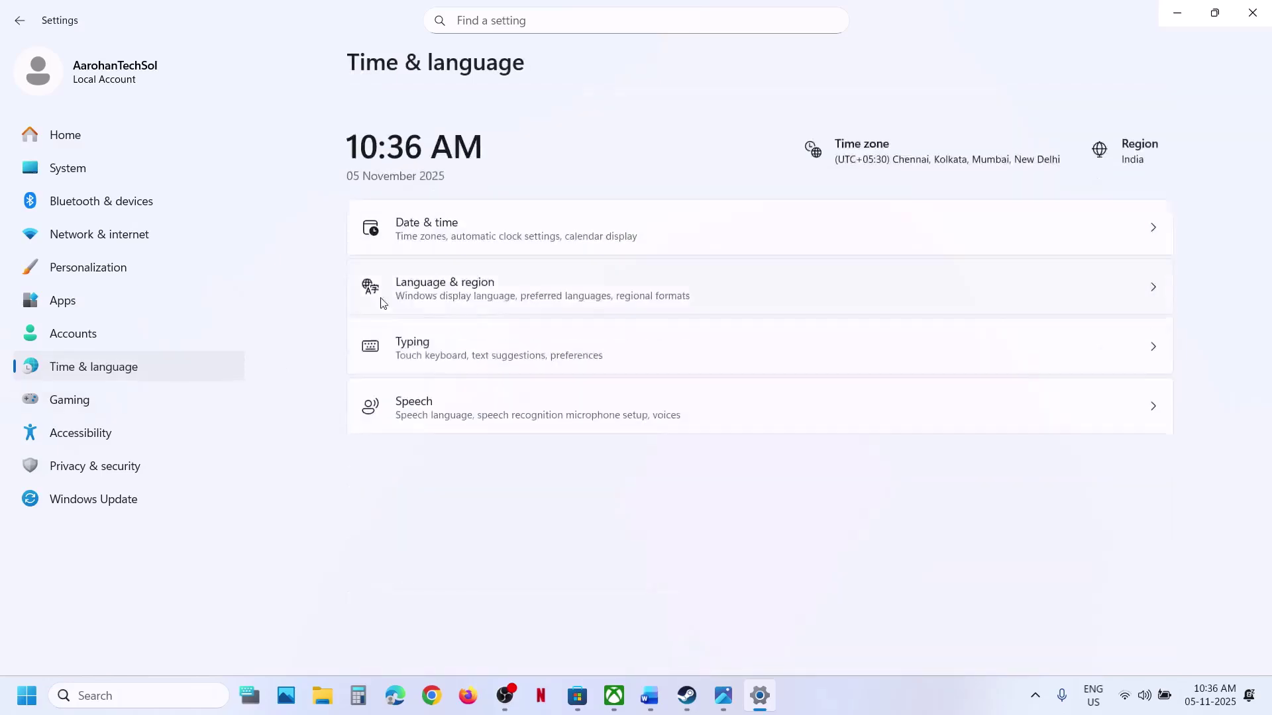
pyautogui.click(500, 268)
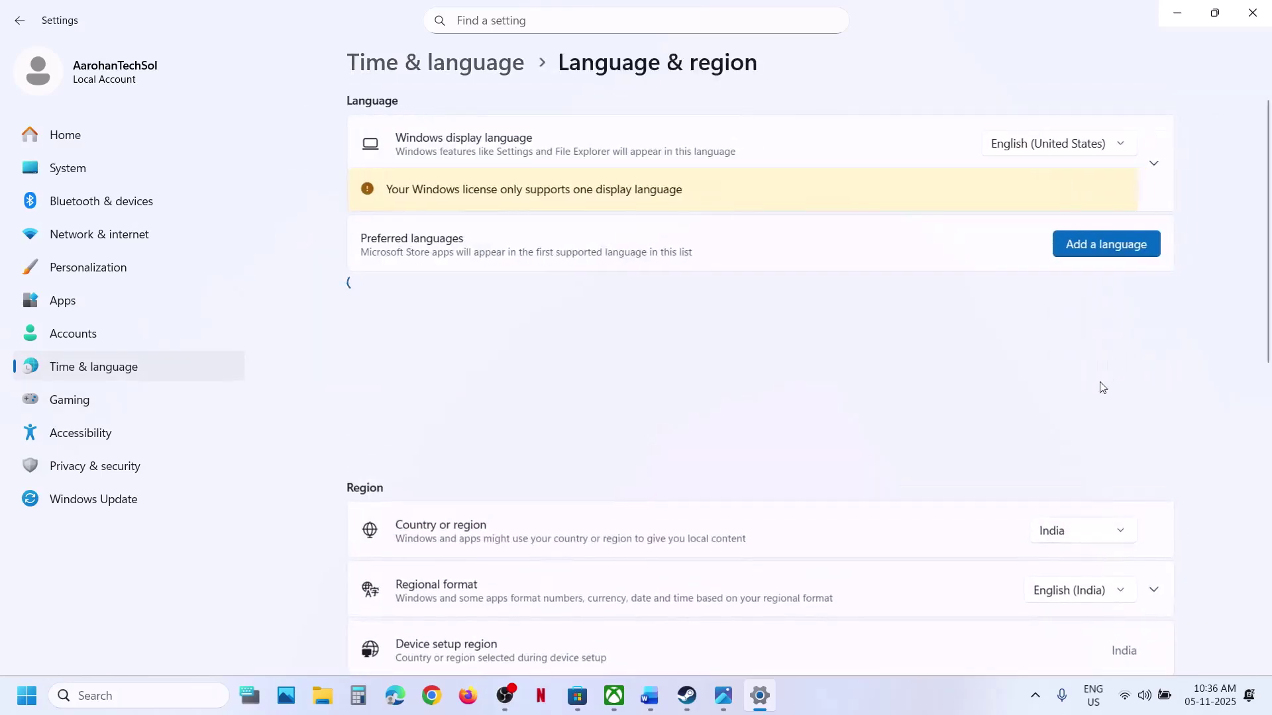
pyautogui.click(1055, 530)
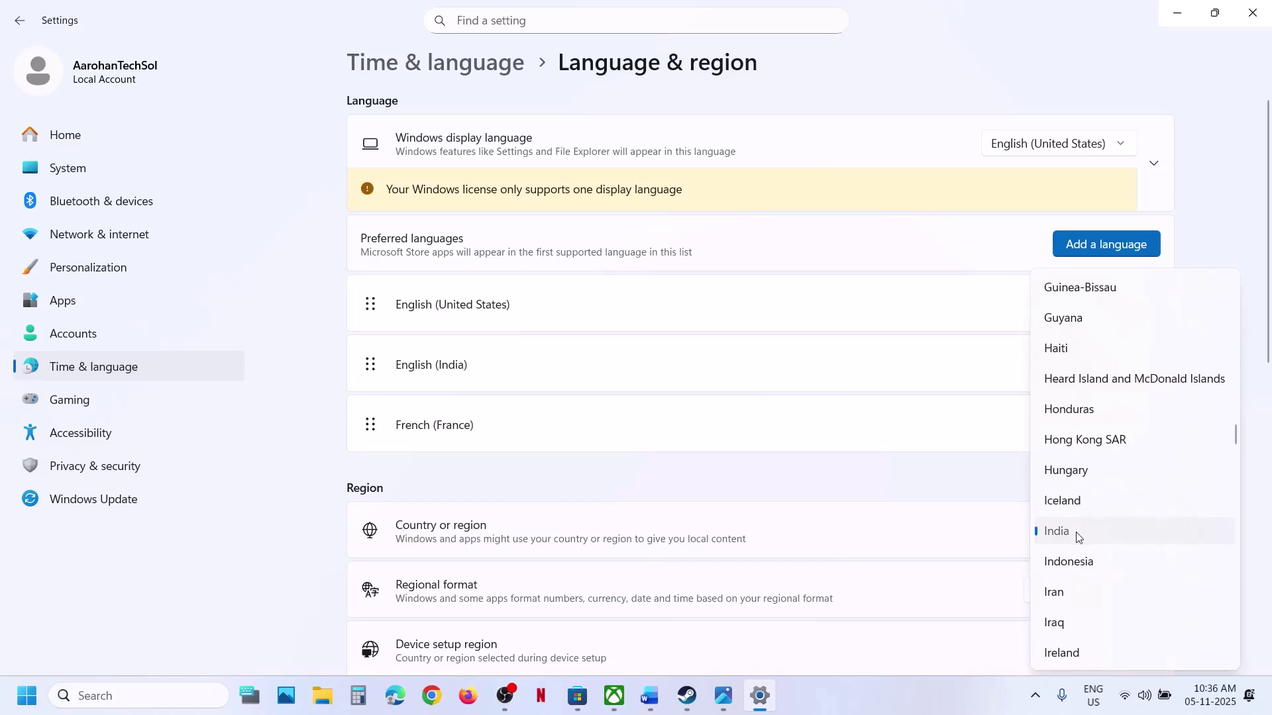
pyautogui.click(1076, 531)
pyautogui.click(1252, 14)
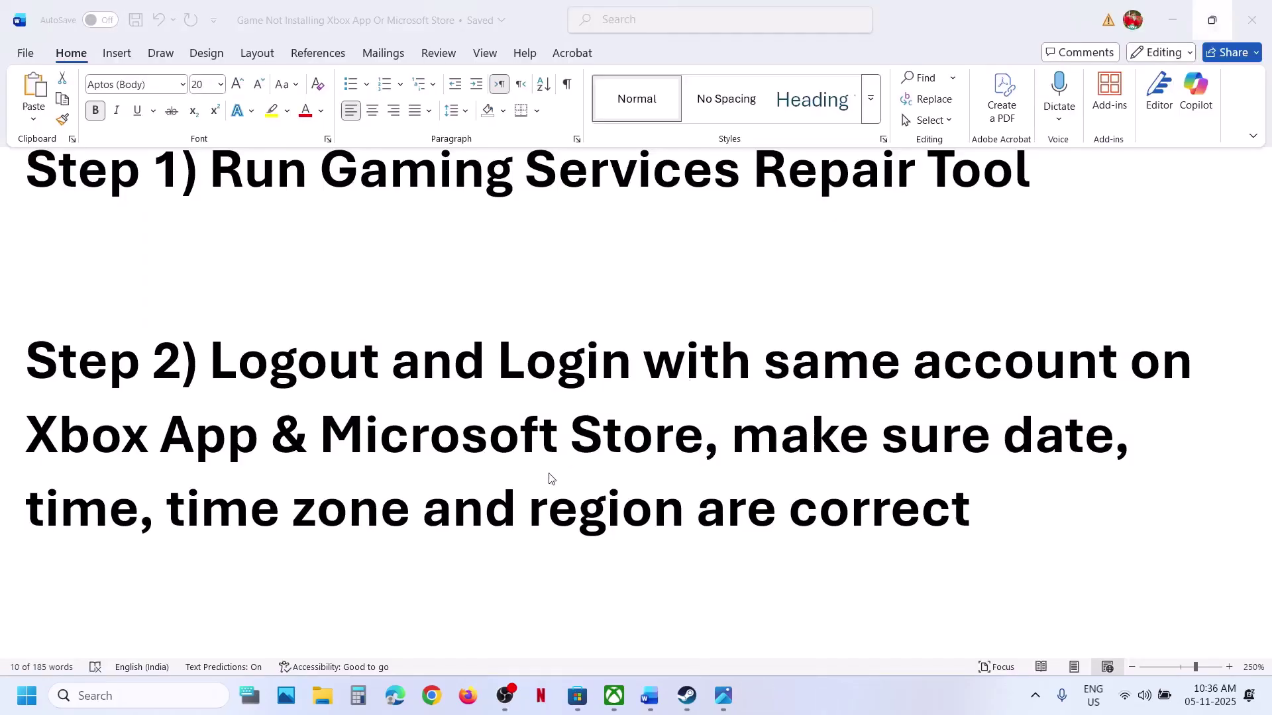
# - Scroll the Word notes to Step 3 and bring up the Store's Football Manager 26 install page
pyautogui.scroll(-5, 551, 478)
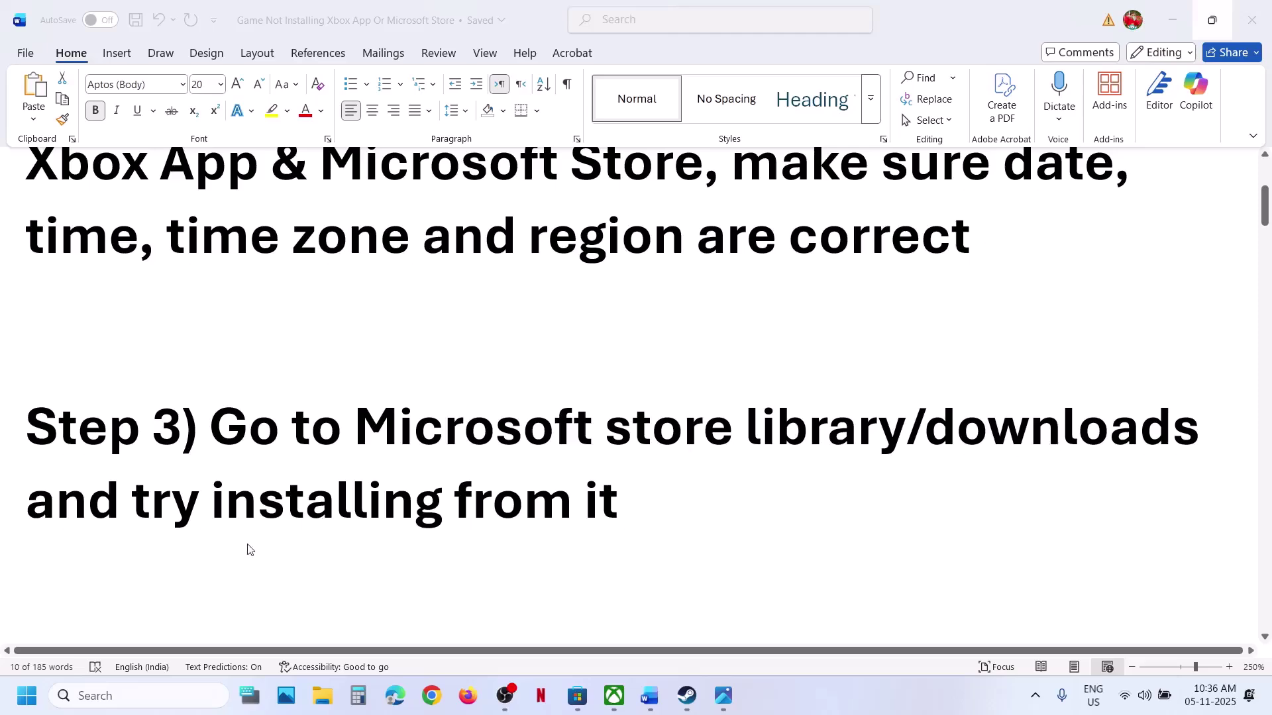
pyautogui.click(577, 696)
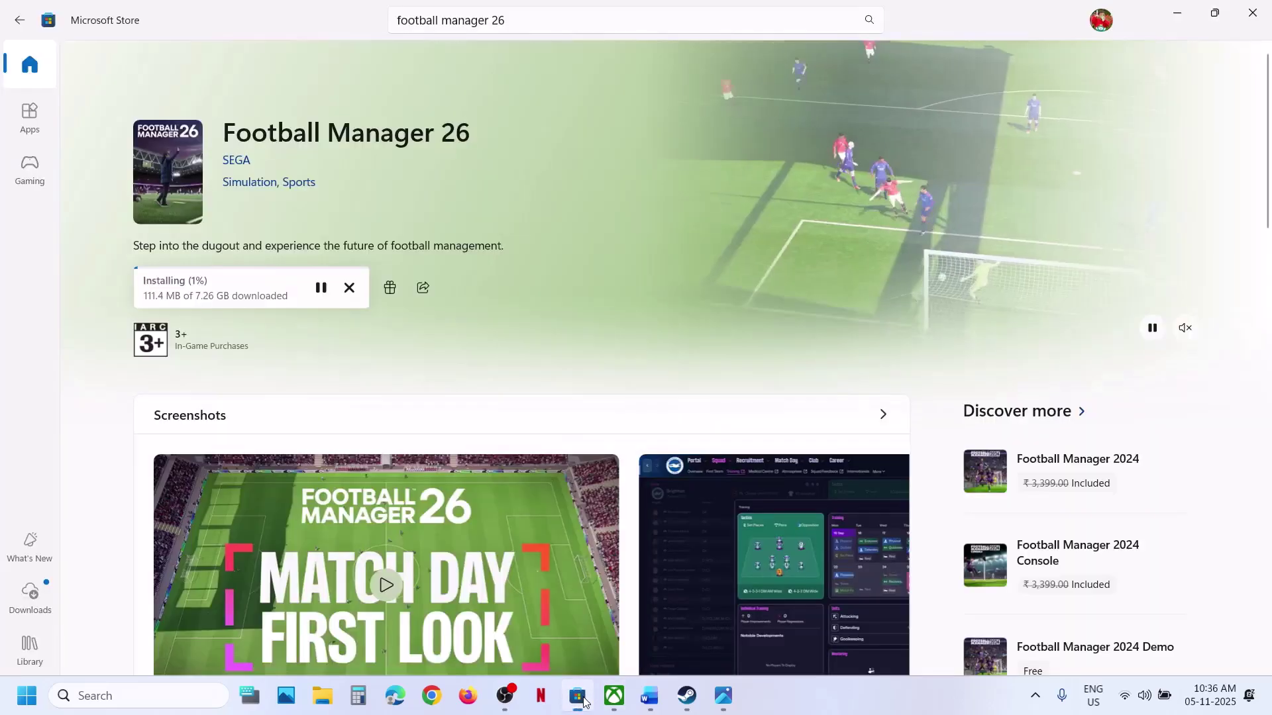
# - Check Football Manager 26's progress in the Store's Downloads and Library pages
pyautogui.click(28, 596)
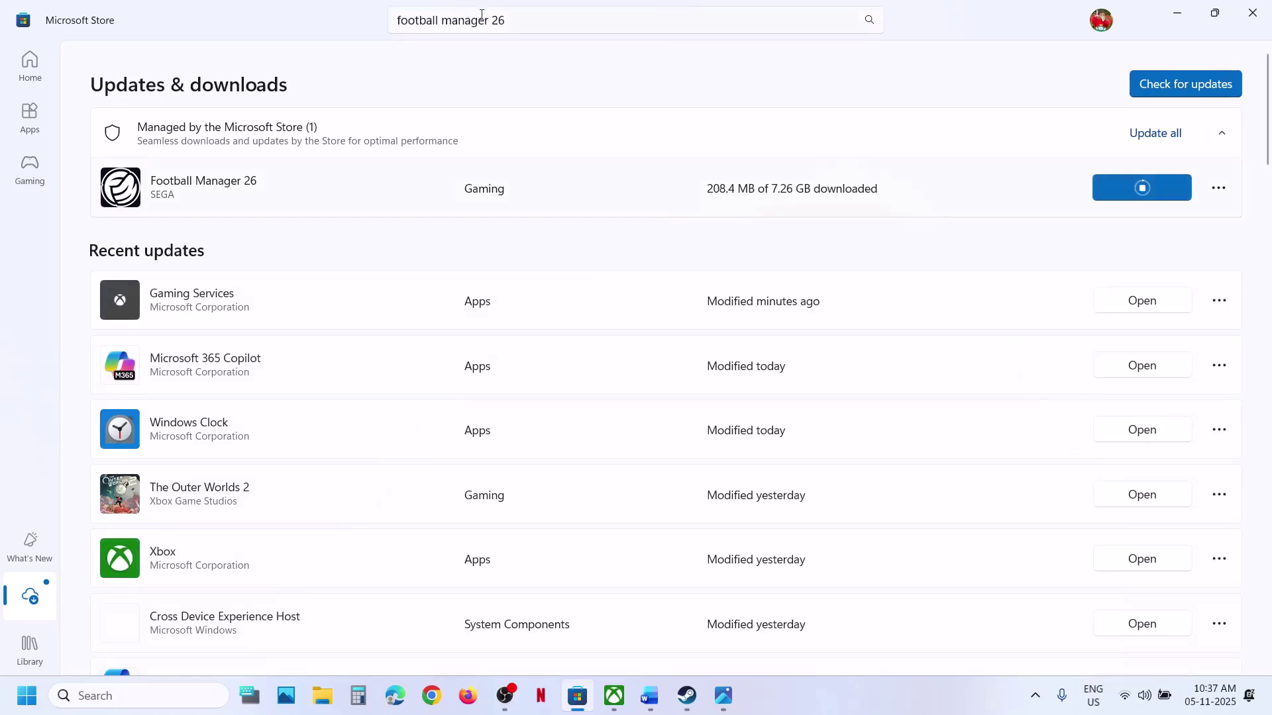
pyautogui.click(519, 19)
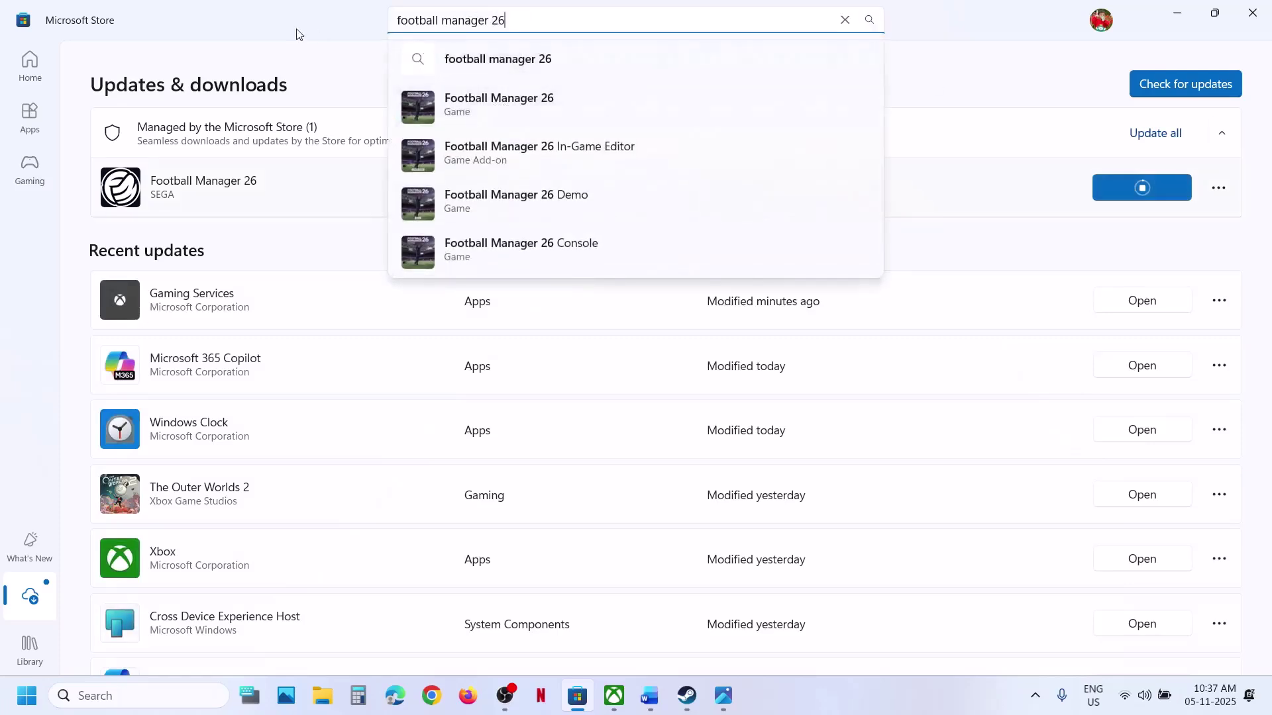
pyautogui.click(1029, 107)
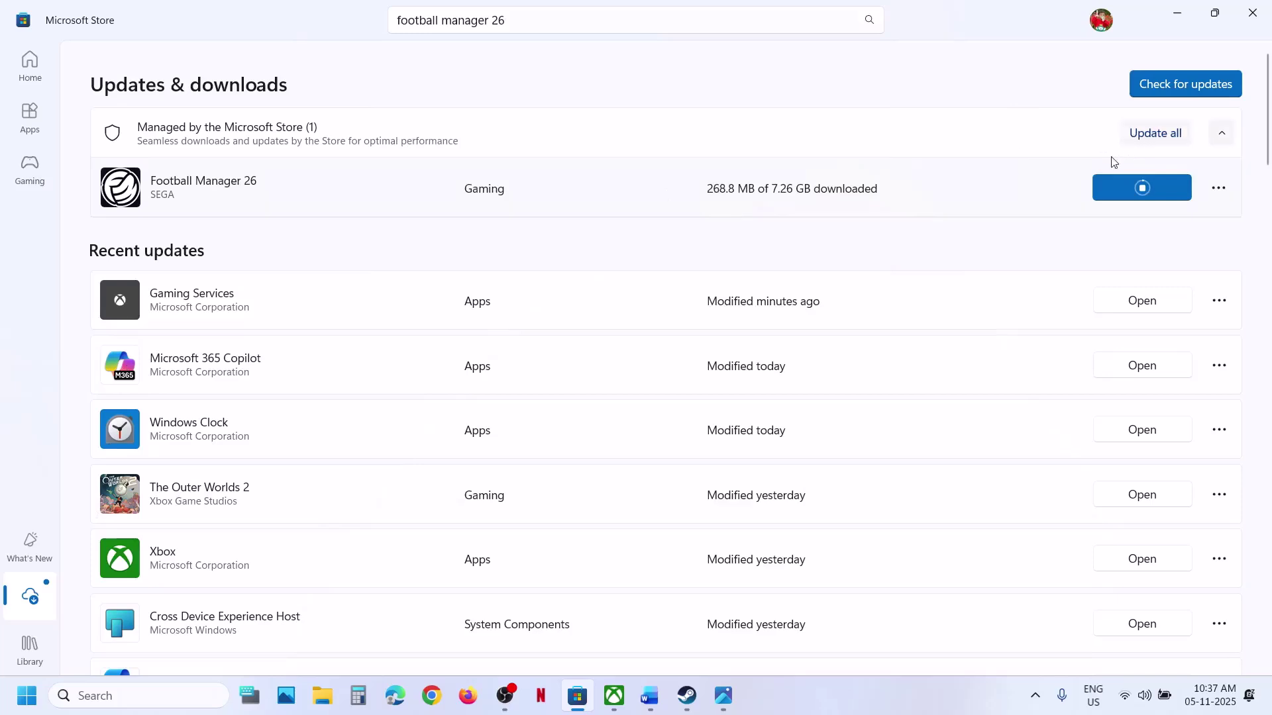
pyautogui.click(30, 644)
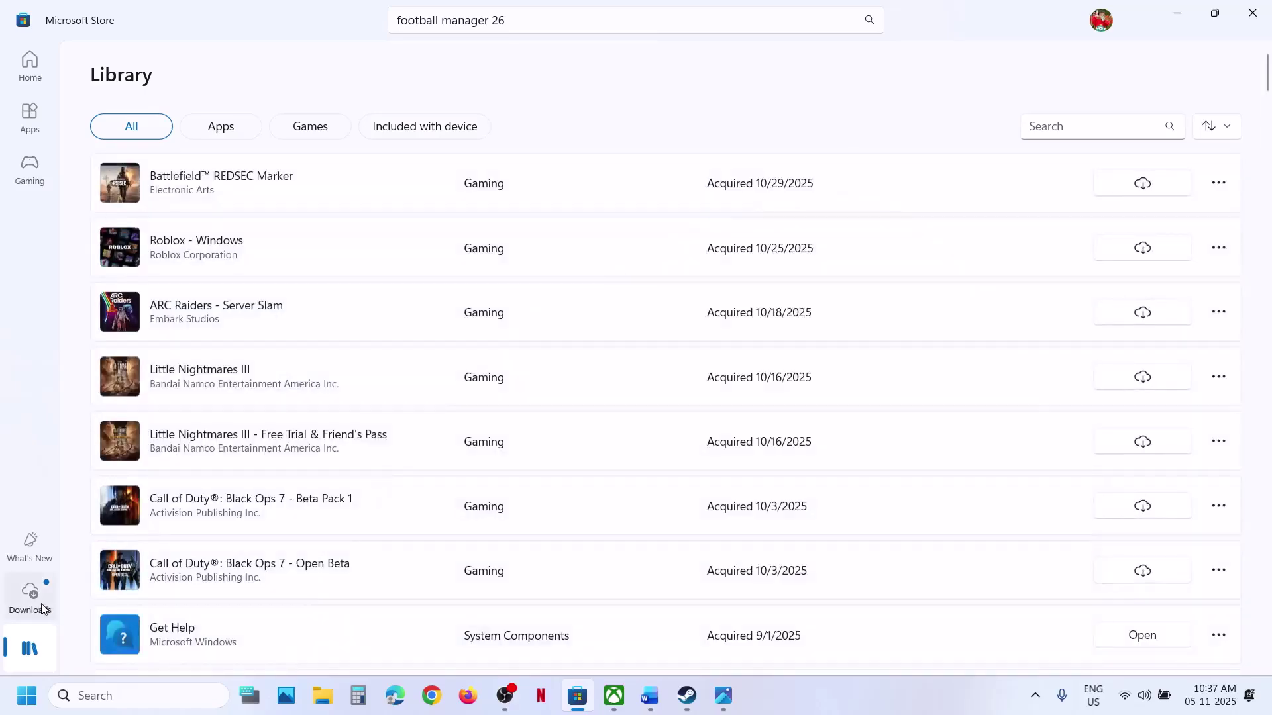
pyautogui.click(29, 596)
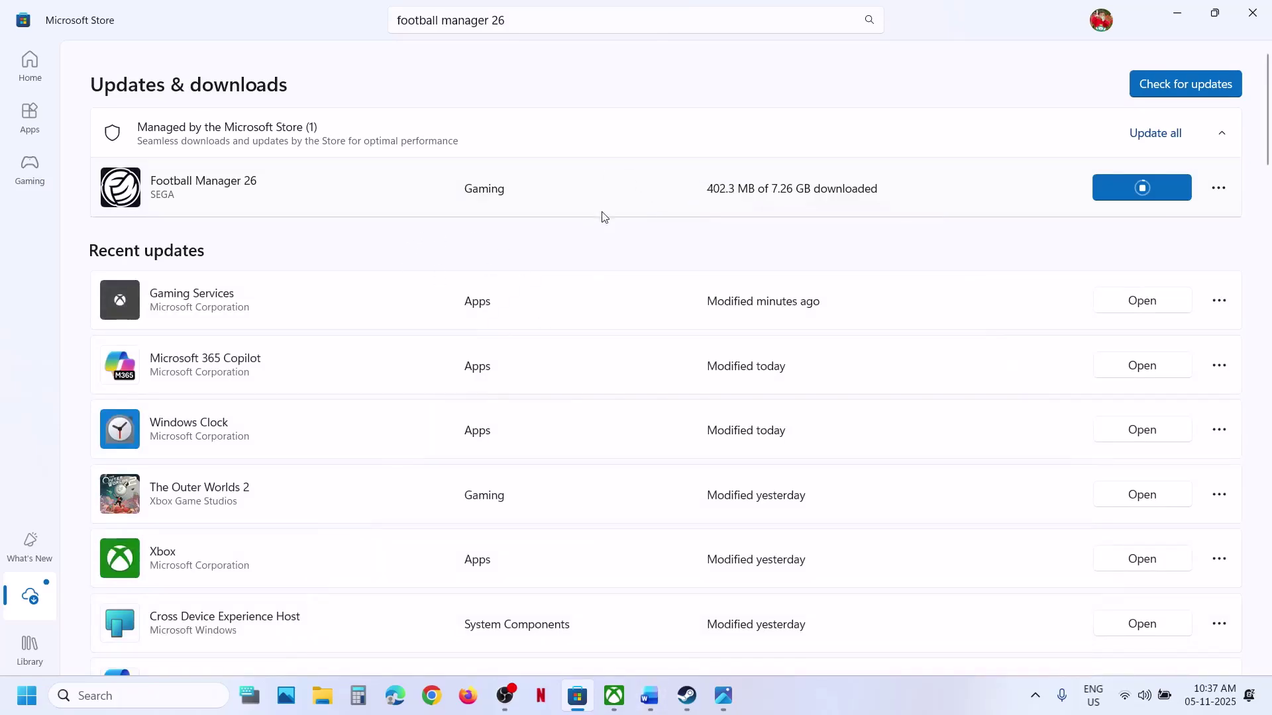
# - Confirm the download in the Xbox app, then select Step 4's PowerShell command in Word
pyautogui.click(614, 695)
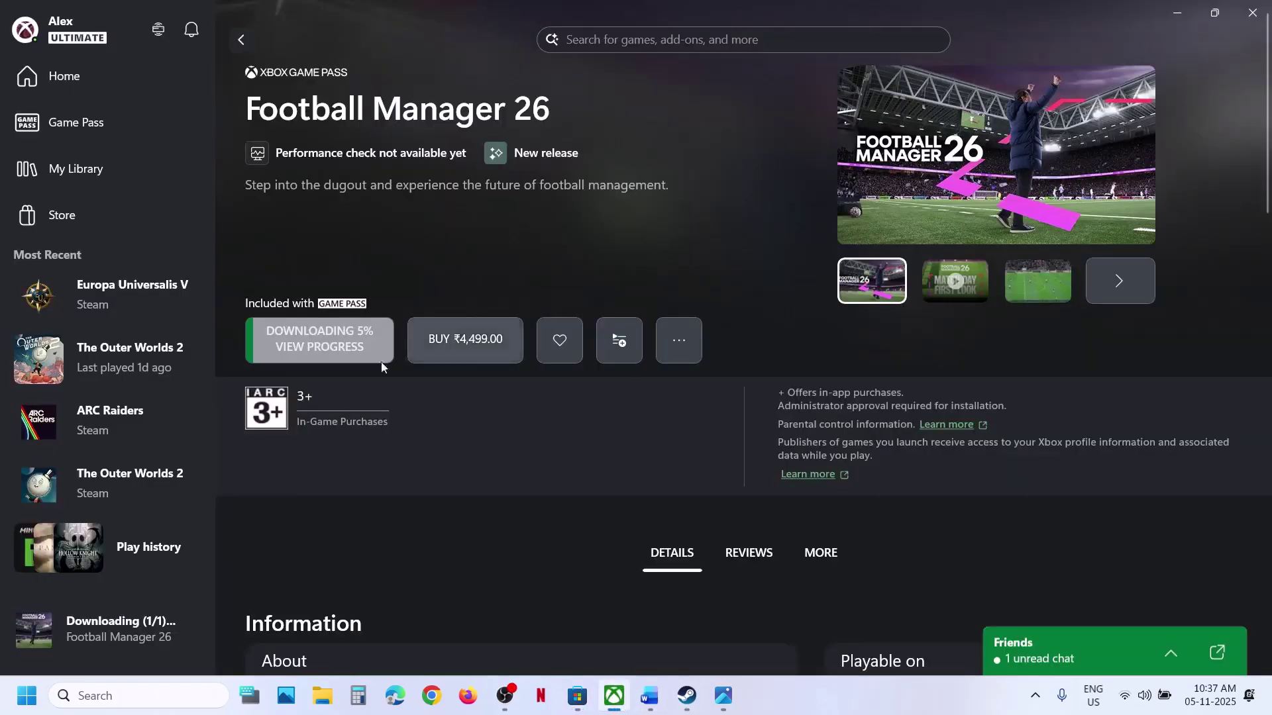
pyautogui.click(649, 695)
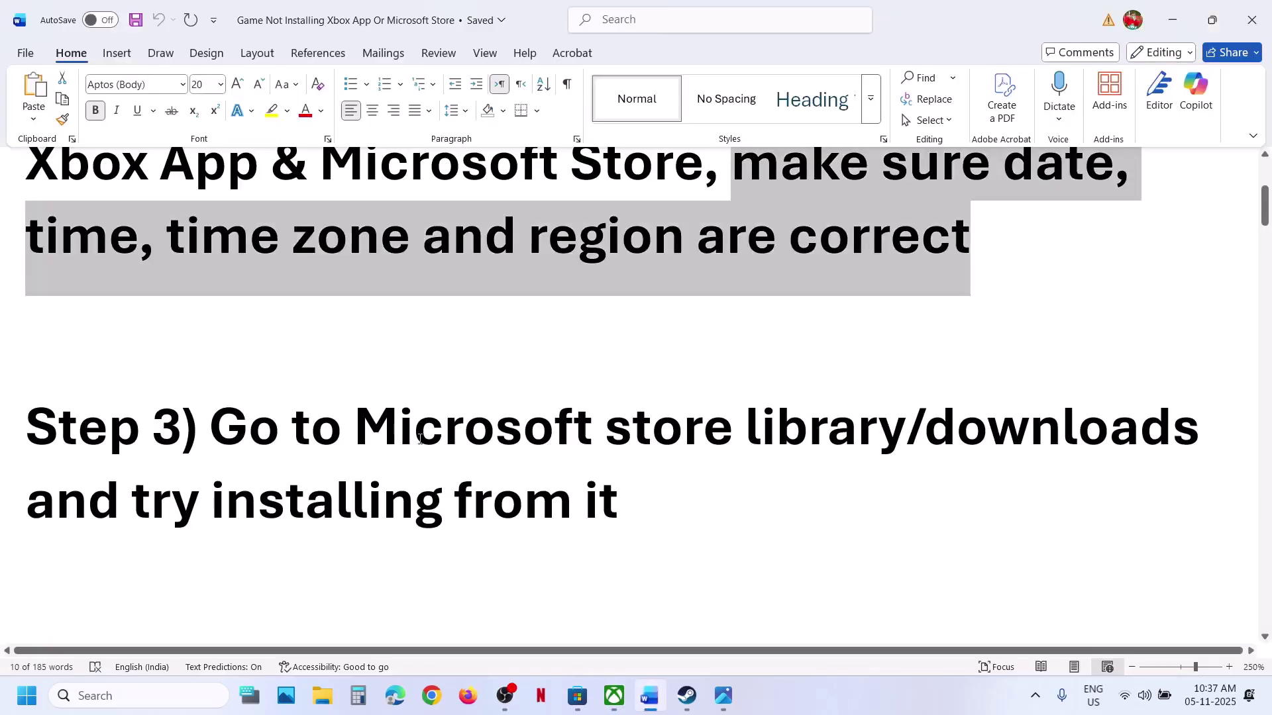
pyautogui.scroll(-5, 420, 439)
pyautogui.scroll(-3, 420, 439)
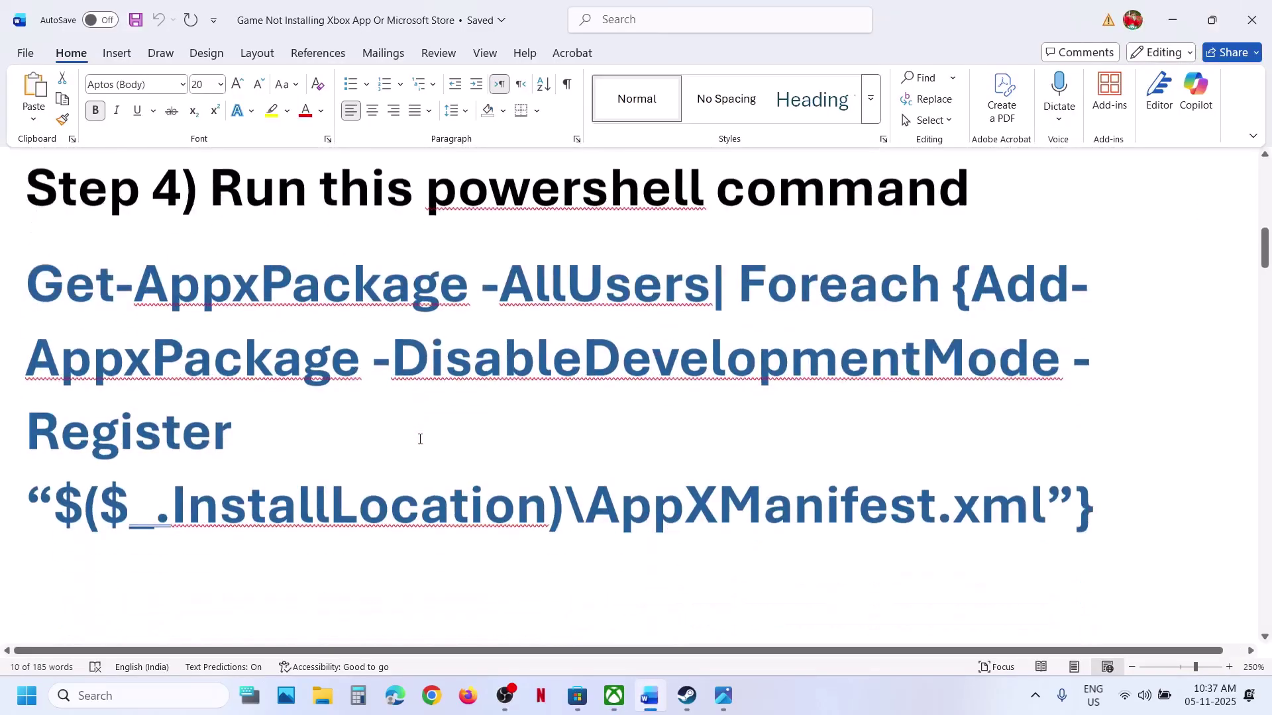
pyautogui.moveTo(1094, 475); pyautogui.dragTo(27, 265)
# - Copy the Step 4 command and launch Windows PowerShell as administrator
pyautogui.rightClick(68, 287)
pyautogui.click(108, 372)
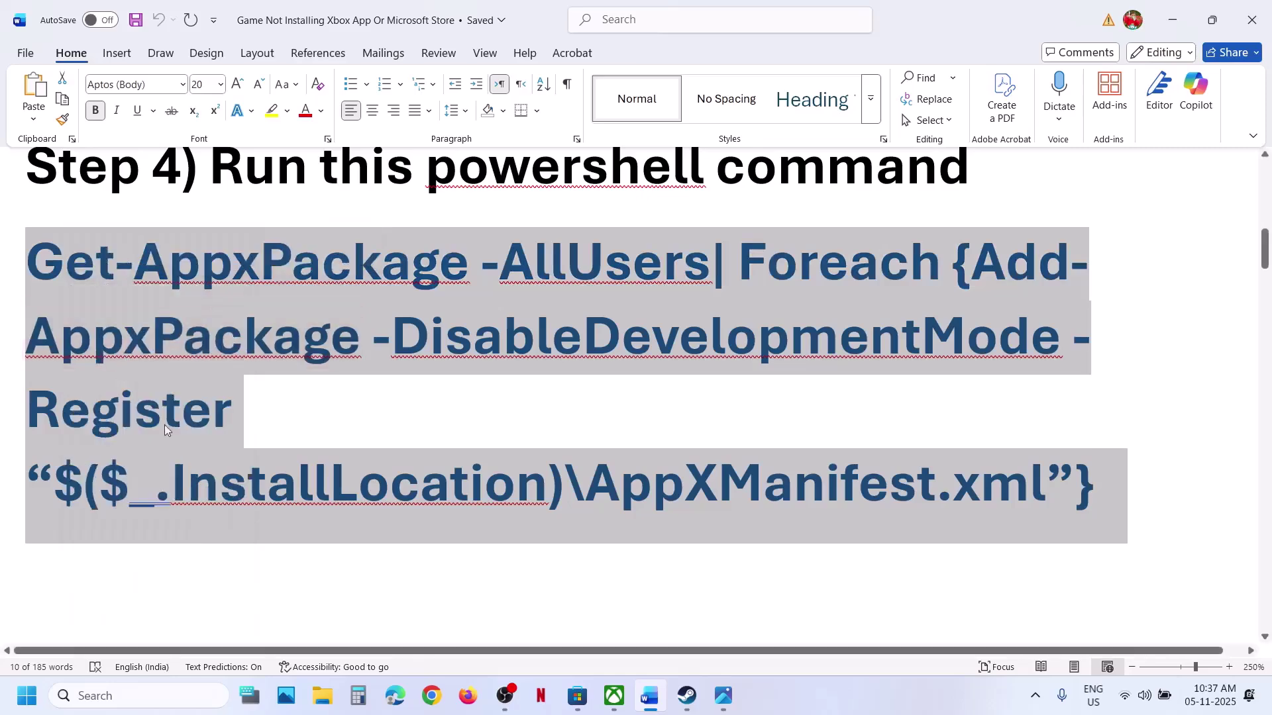
pyautogui.click(119, 706)
pyautogui.write('p')
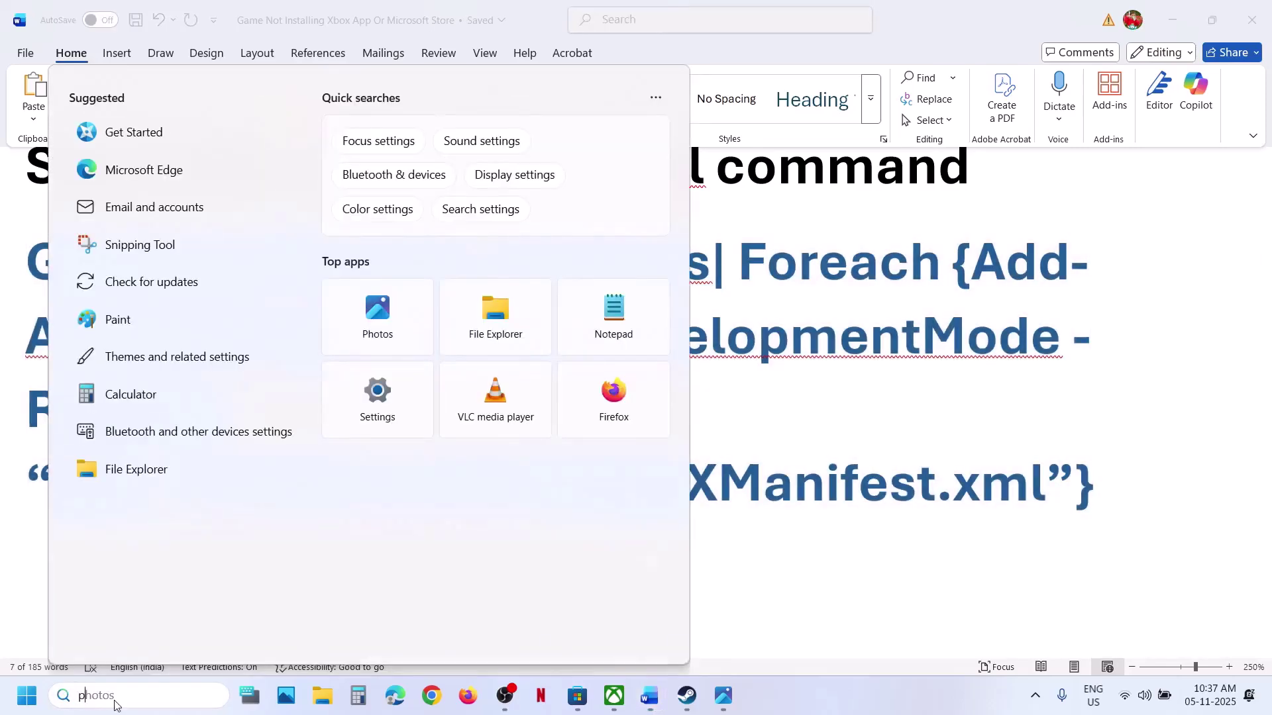
pyautogui.write('owershell')
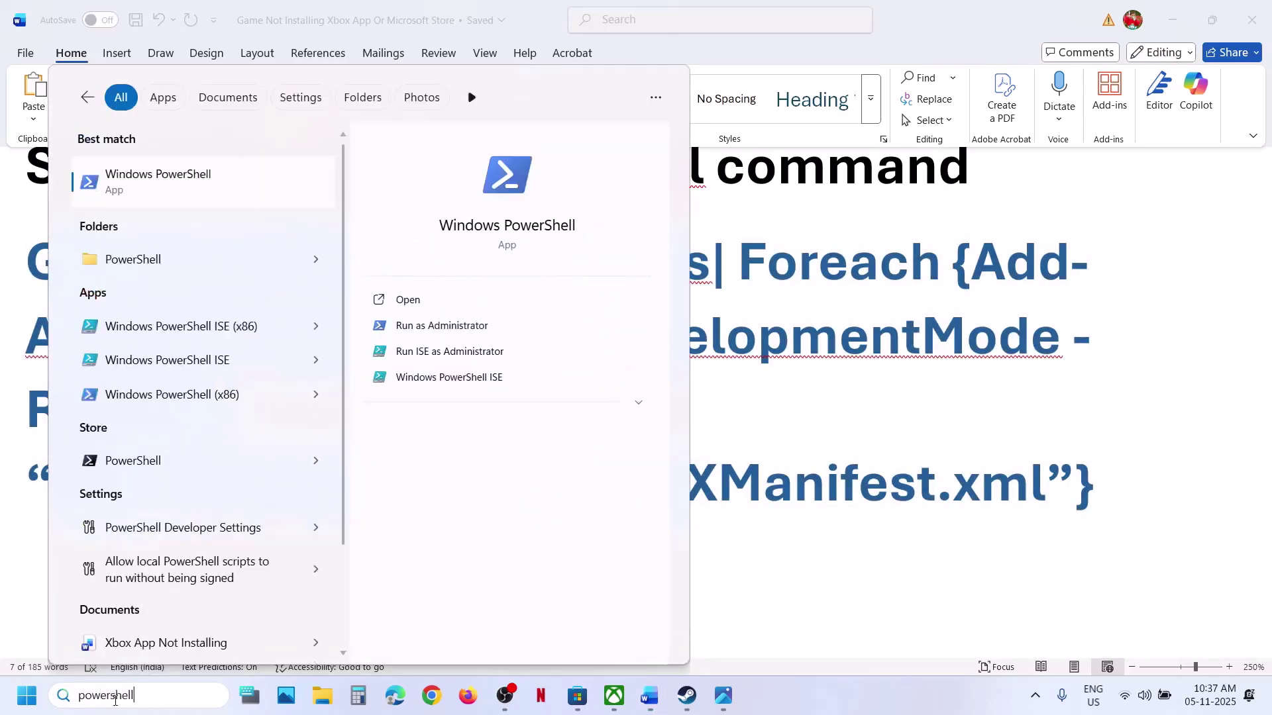
pyautogui.rightClick(196, 198)
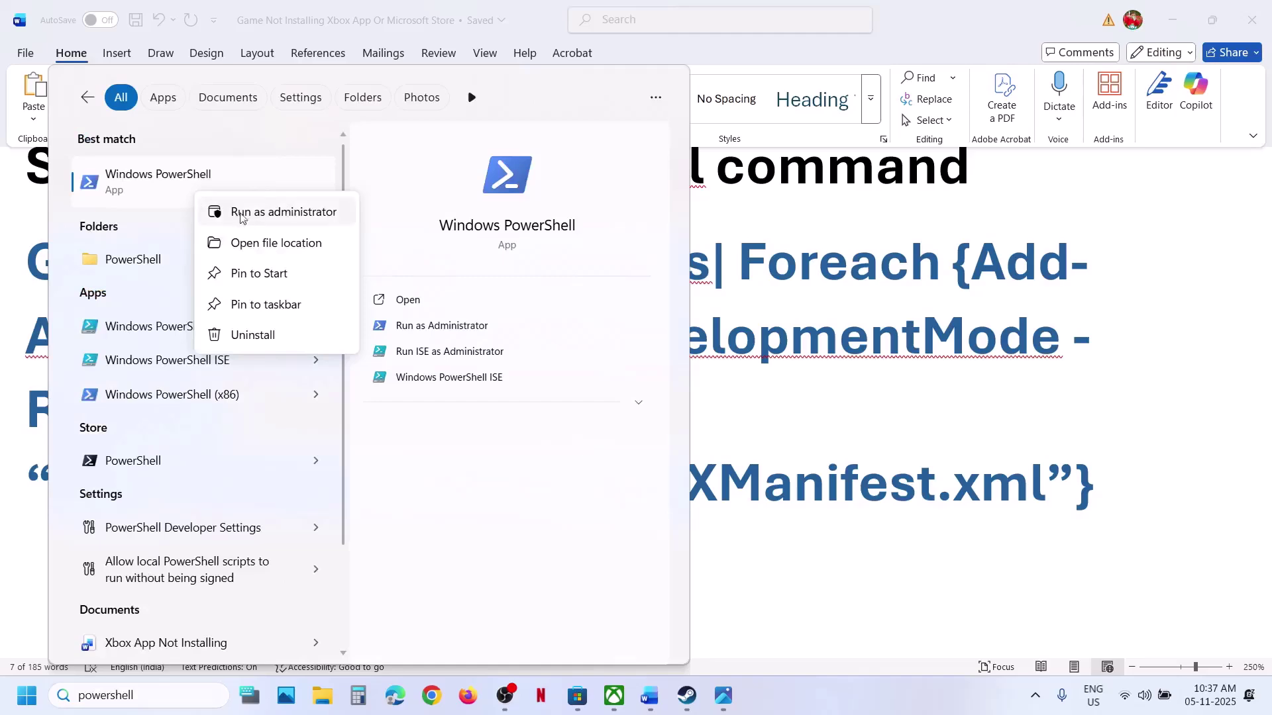
pyautogui.click(271, 218)
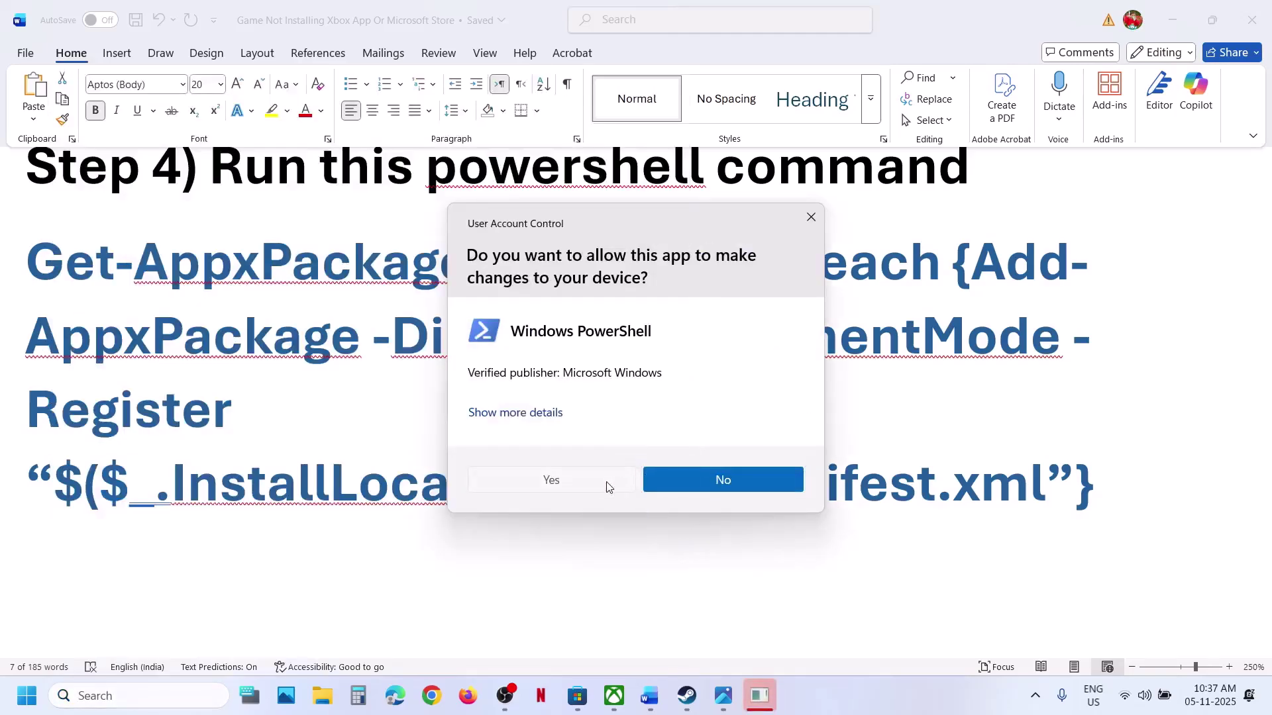
pyautogui.click(606, 483)
# - Paste and run the Get-AppxPackage re-registration command, then return to the Word guide
pyautogui.click(326, 201)
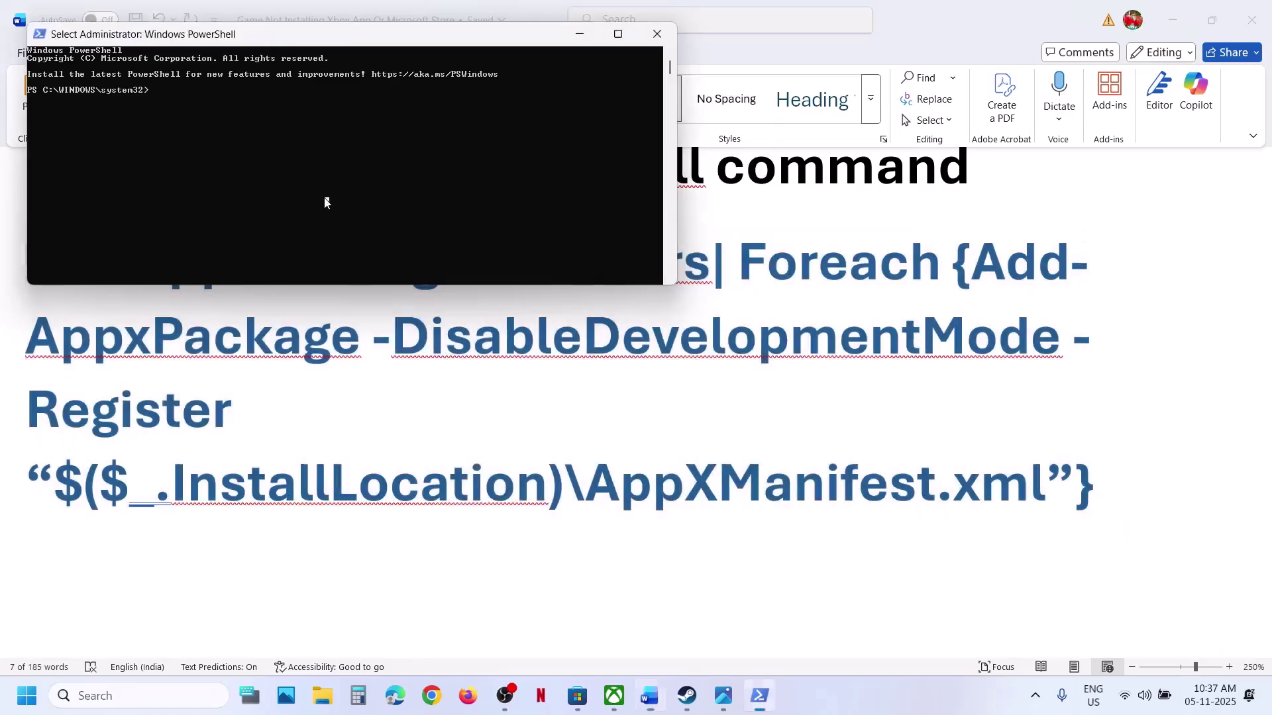
pyautogui.rightClick(324, 198)
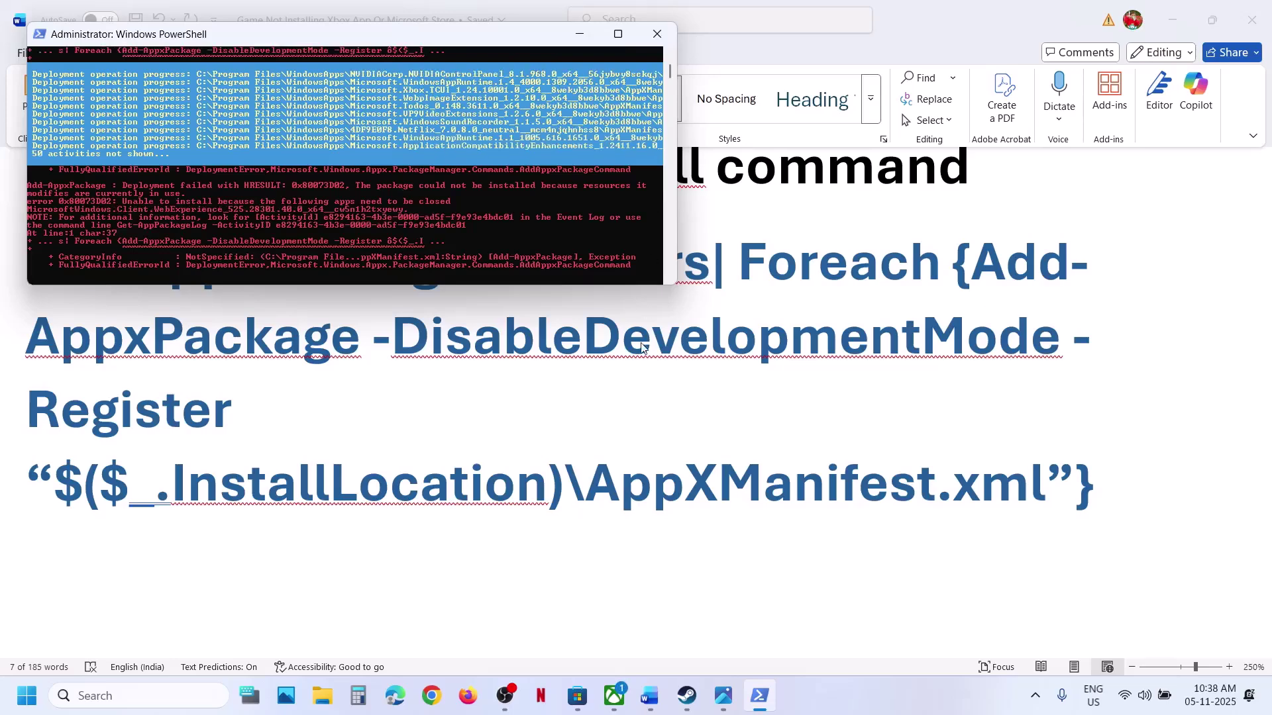
pyautogui.hotkey('alt', 'Tab')
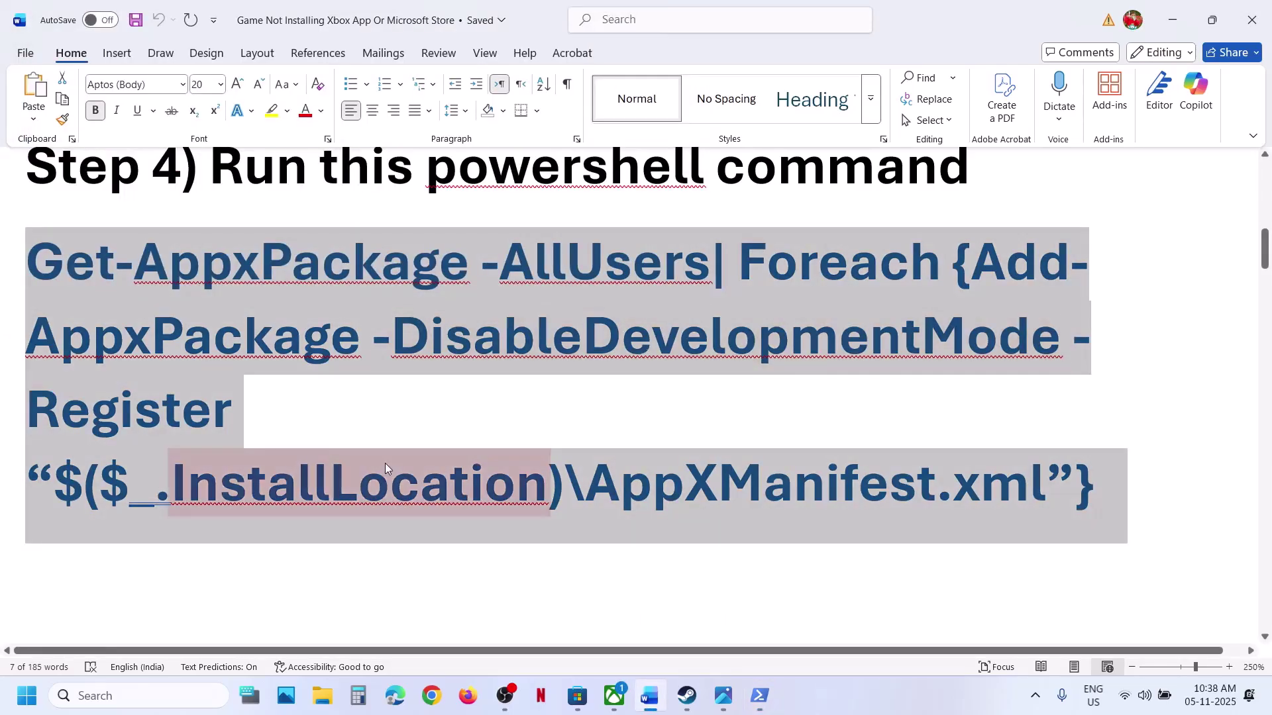
# - Open File Explorer and browse from This PC through Local Disk (C:) and Users to the home folder
pyautogui.scroll(-5, 385, 464)
pyautogui.scroll(1, 384, 454)
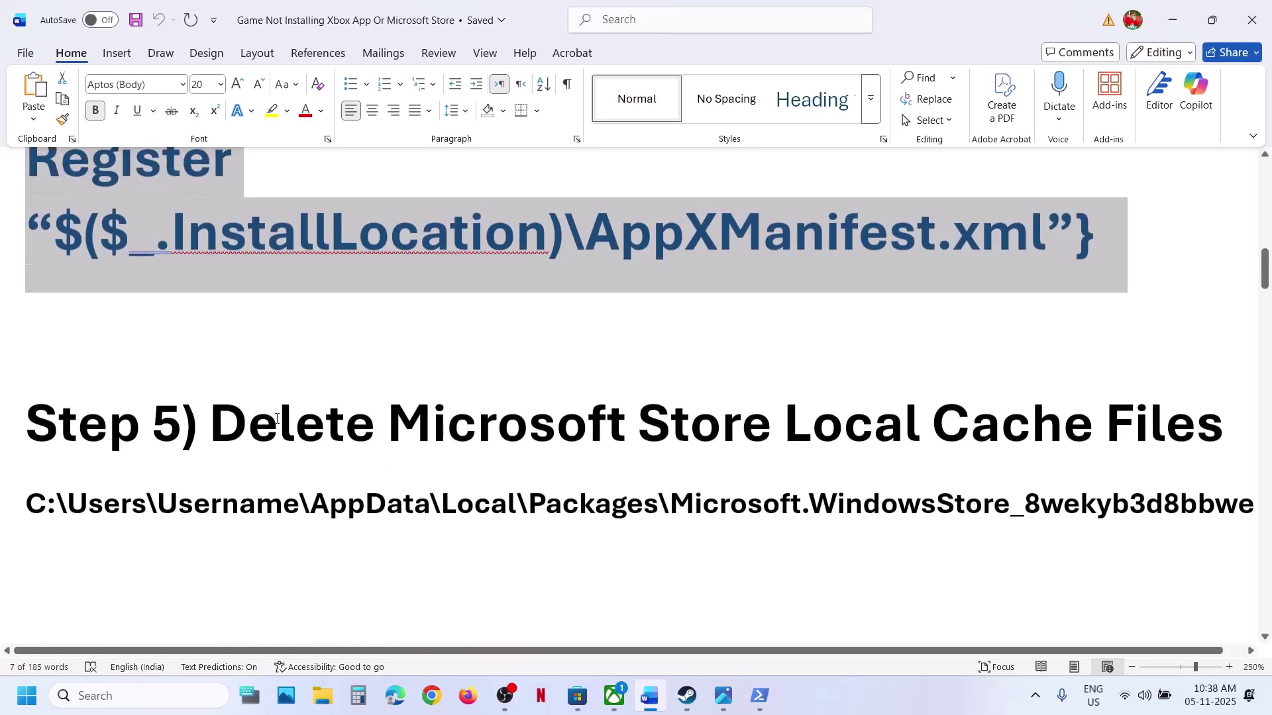
pyautogui.moveTo(277, 418); pyautogui.dragTo(1223, 431)
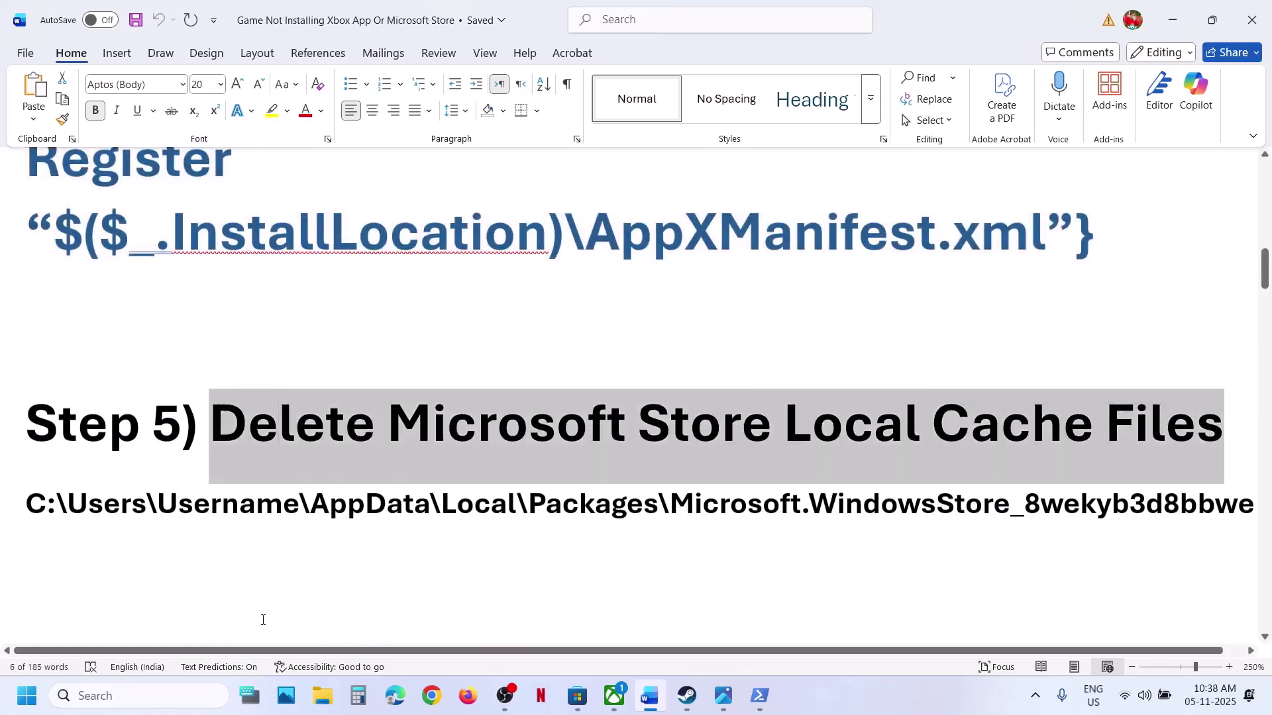
pyautogui.click(325, 697)
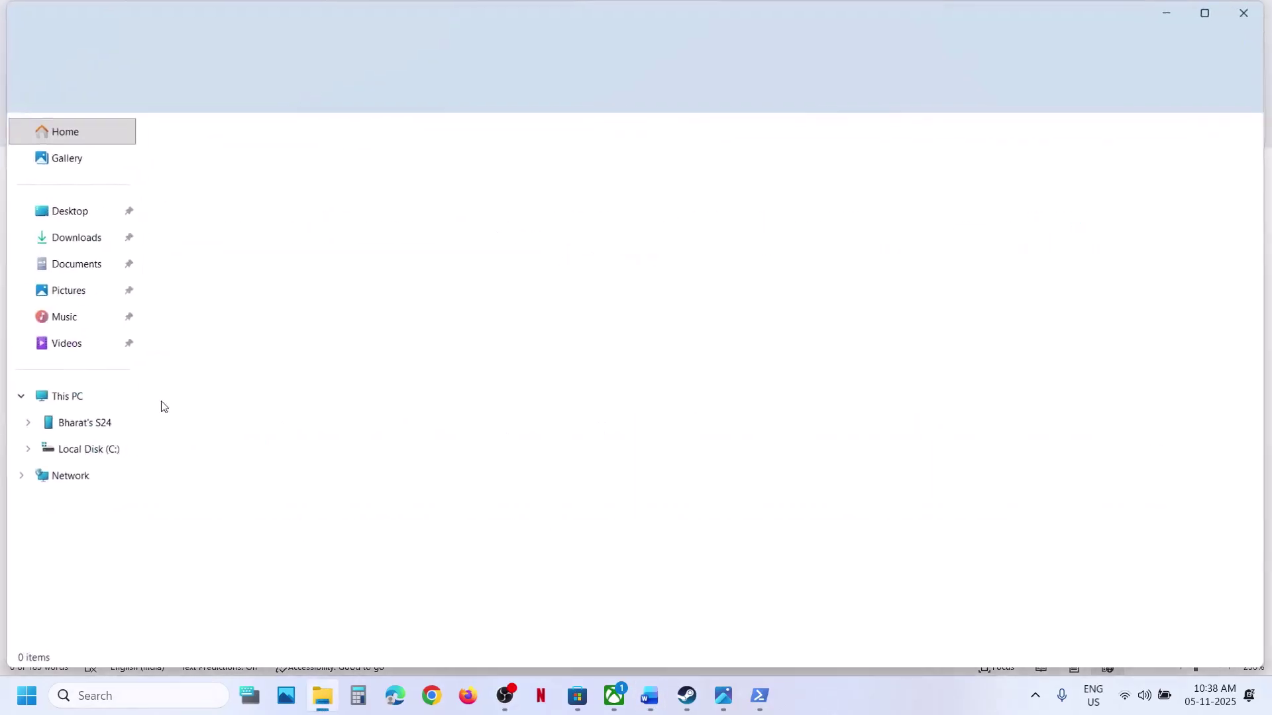
pyautogui.click(89, 395)
pyautogui.doubleClick(424, 154)
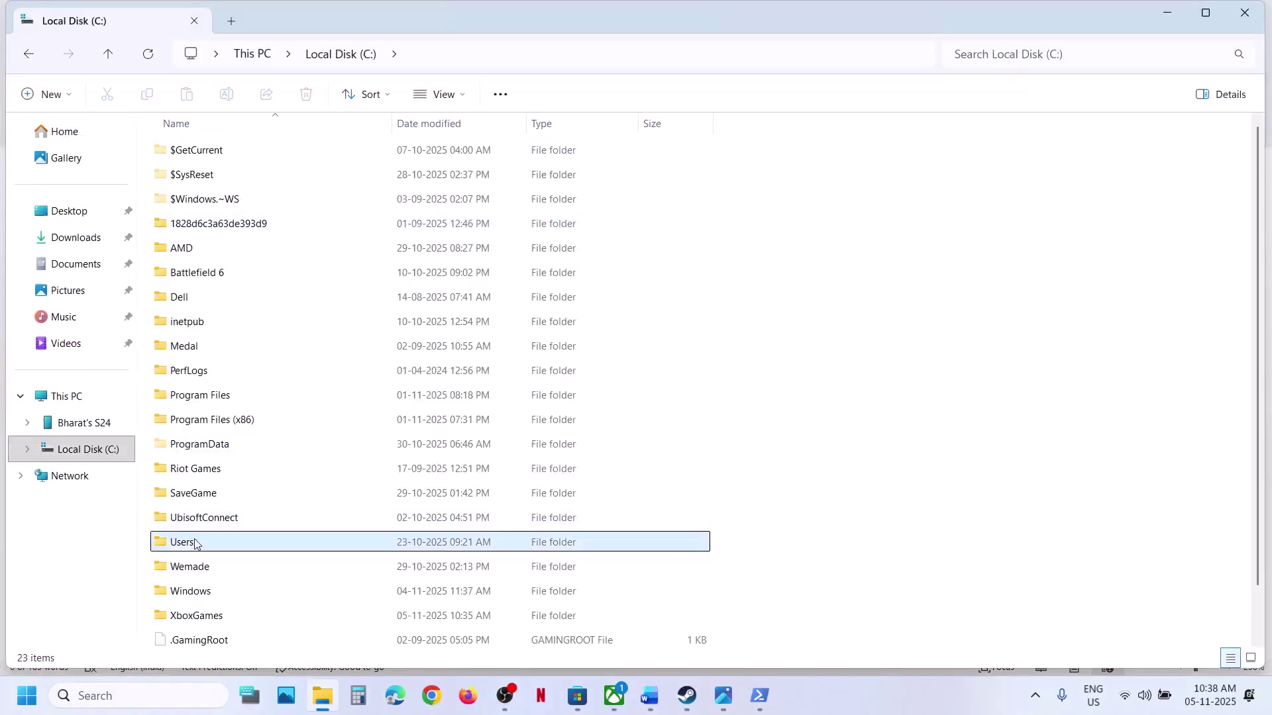
pyautogui.doubleClick(196, 541)
pyautogui.doubleClick(226, 153)
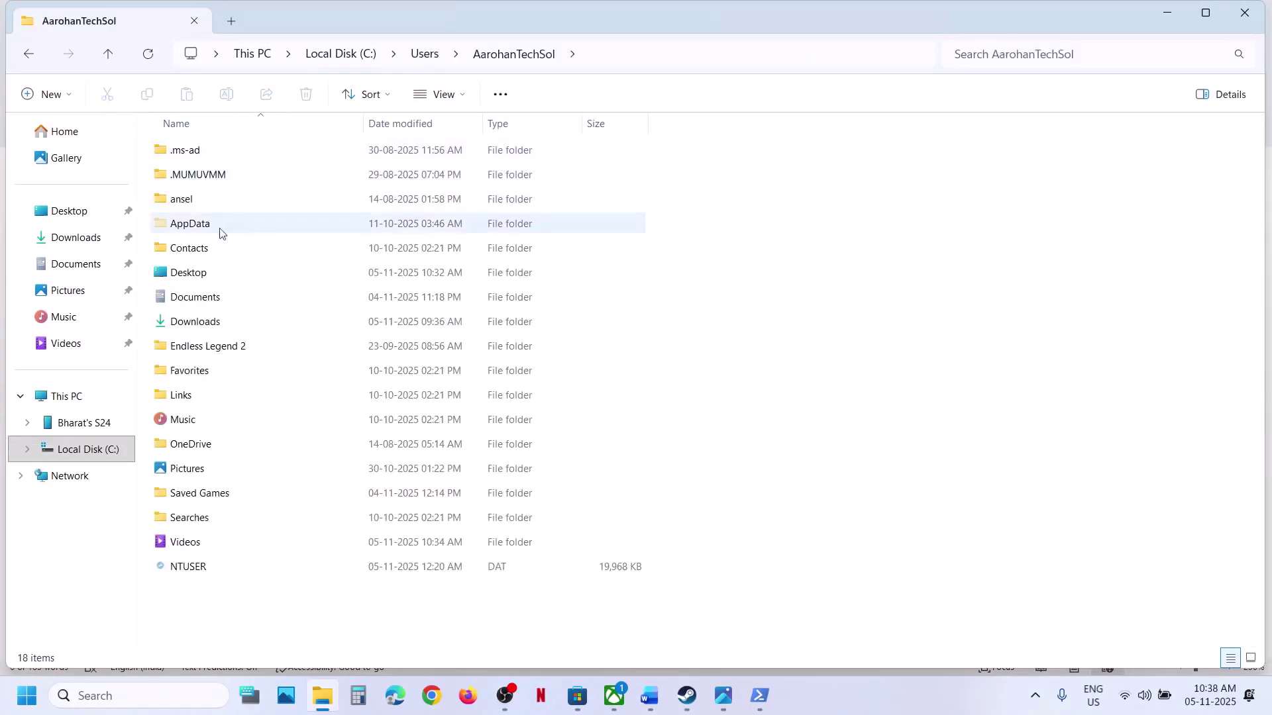
# - Open the AppData folder, then Local, then Packages
pyautogui.click(211, 227)
pyautogui.click(468, 99)
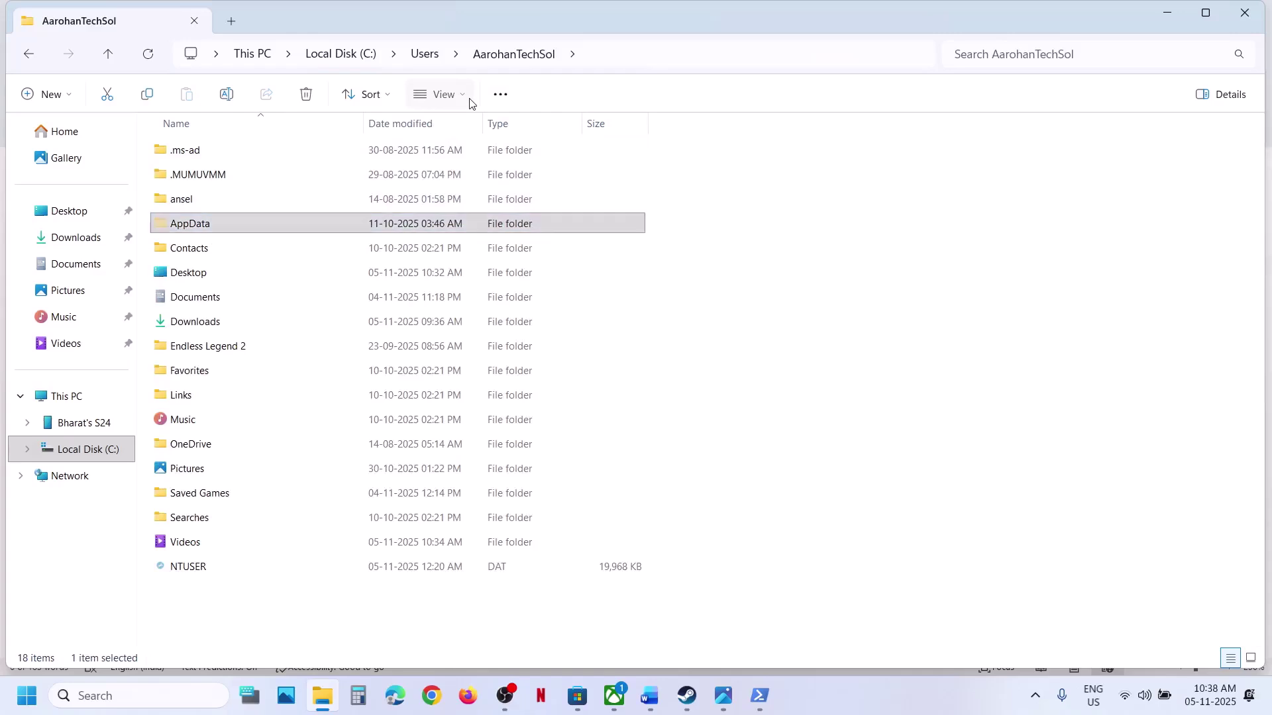
pyautogui.moveTo(463, 401)
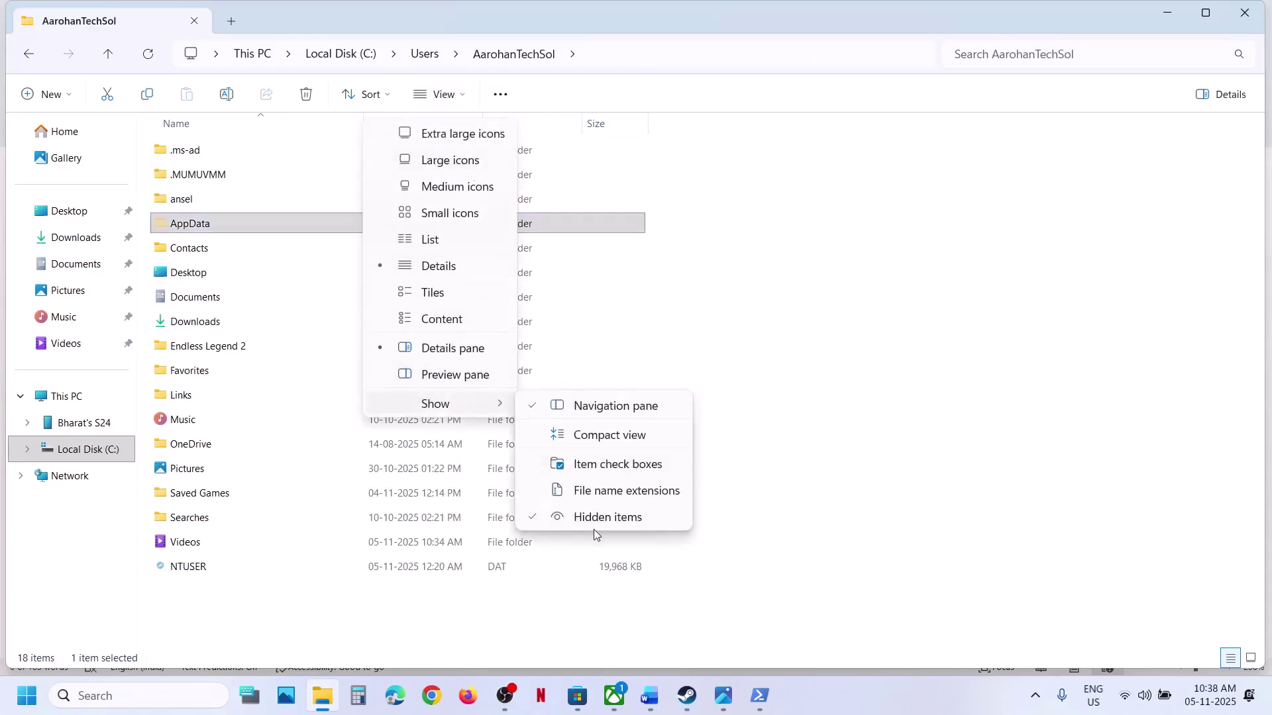
pyautogui.click(215, 230)
pyautogui.doubleClick(221, 224)
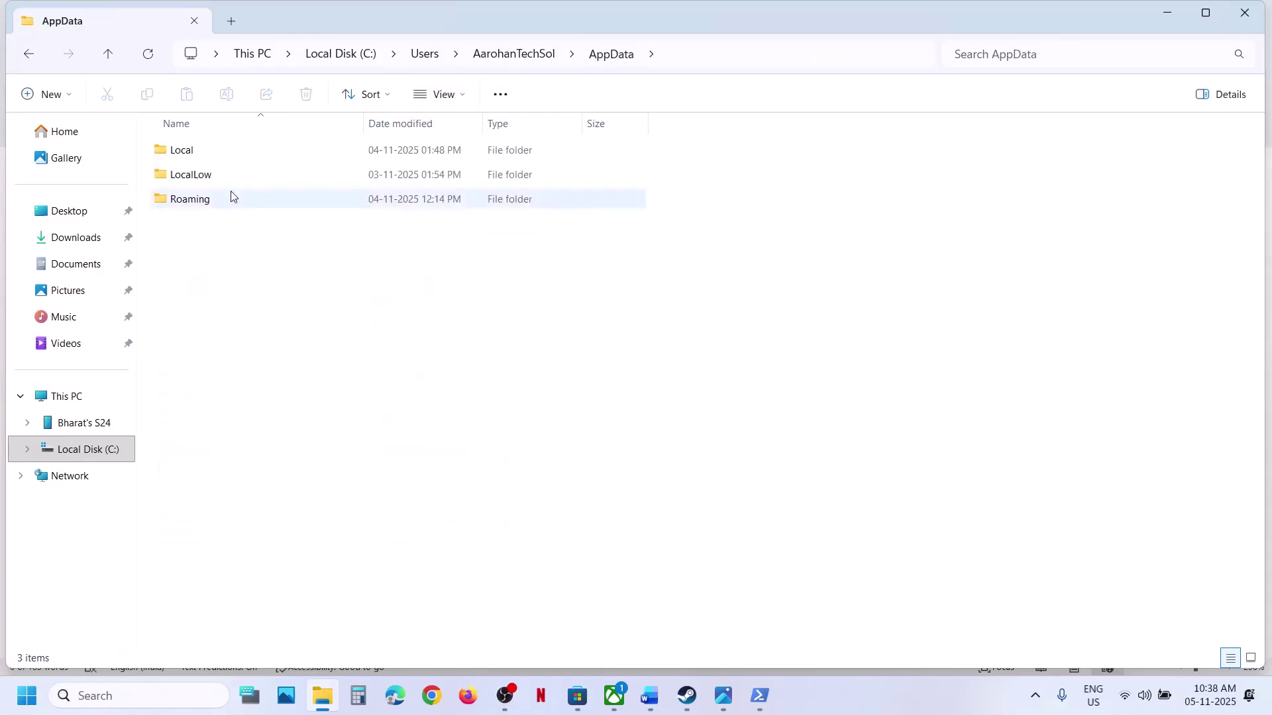
pyautogui.doubleClick(205, 154)
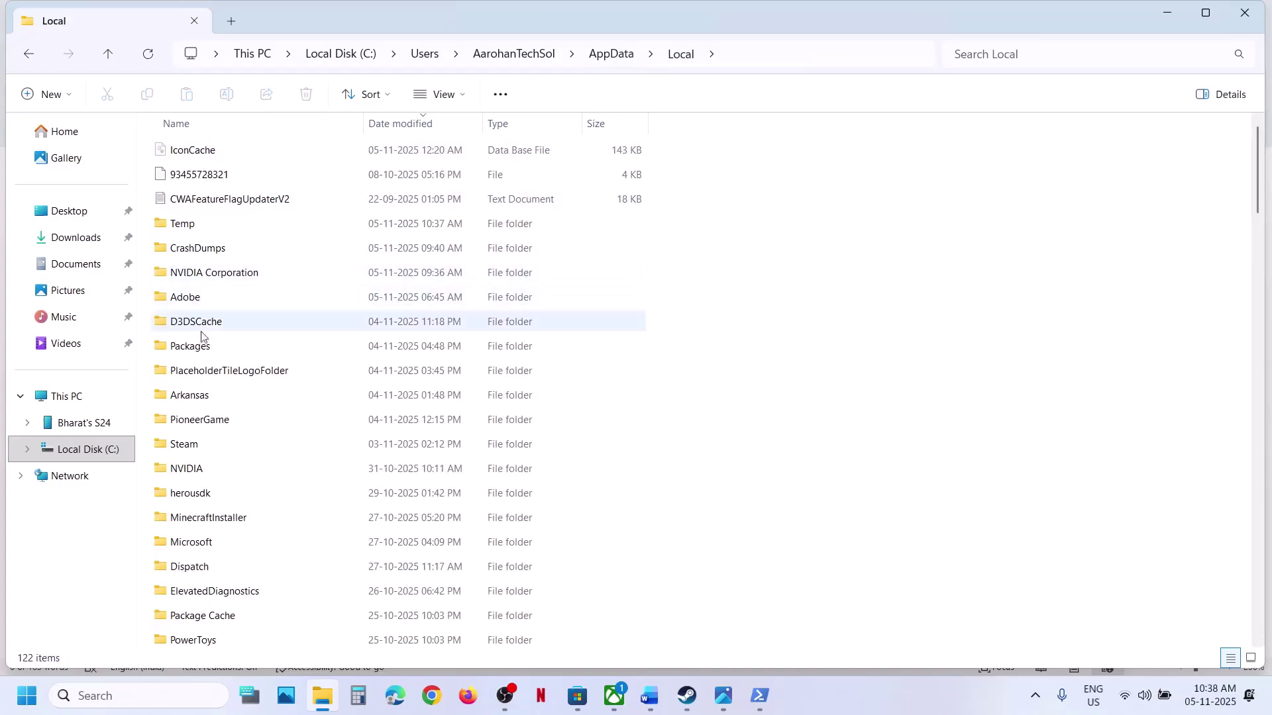
pyautogui.doubleClick(199, 344)
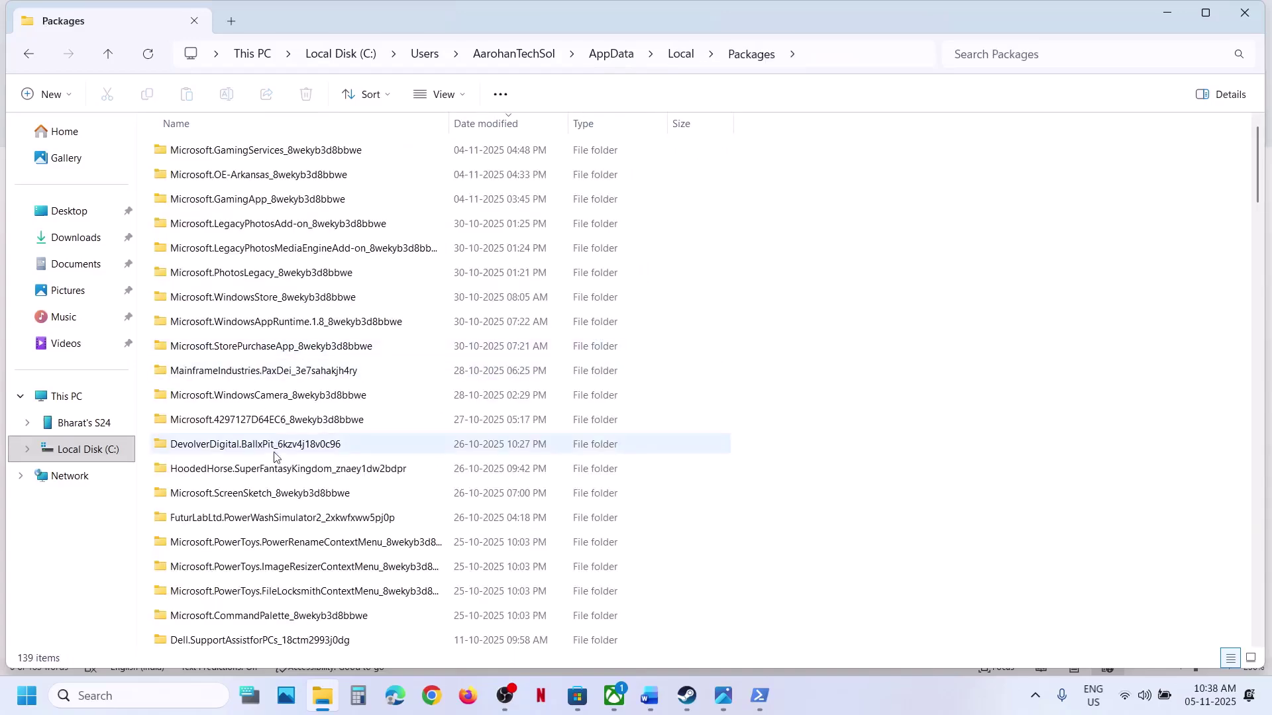
# - Sort by name, open Microsoft.WindowsStore_8wekyb3d8bbwe and delete its LocalCache folder
pyautogui.click(268, 114)
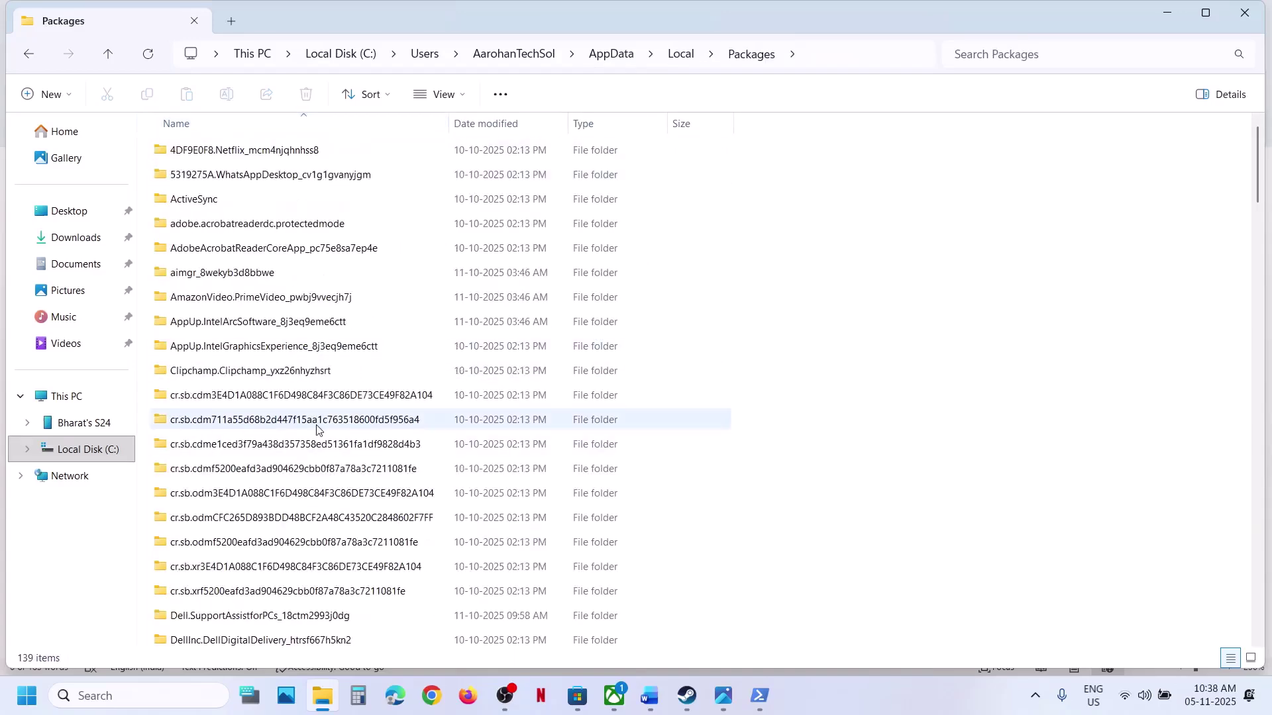
pyautogui.scroll(-18, 317, 429)
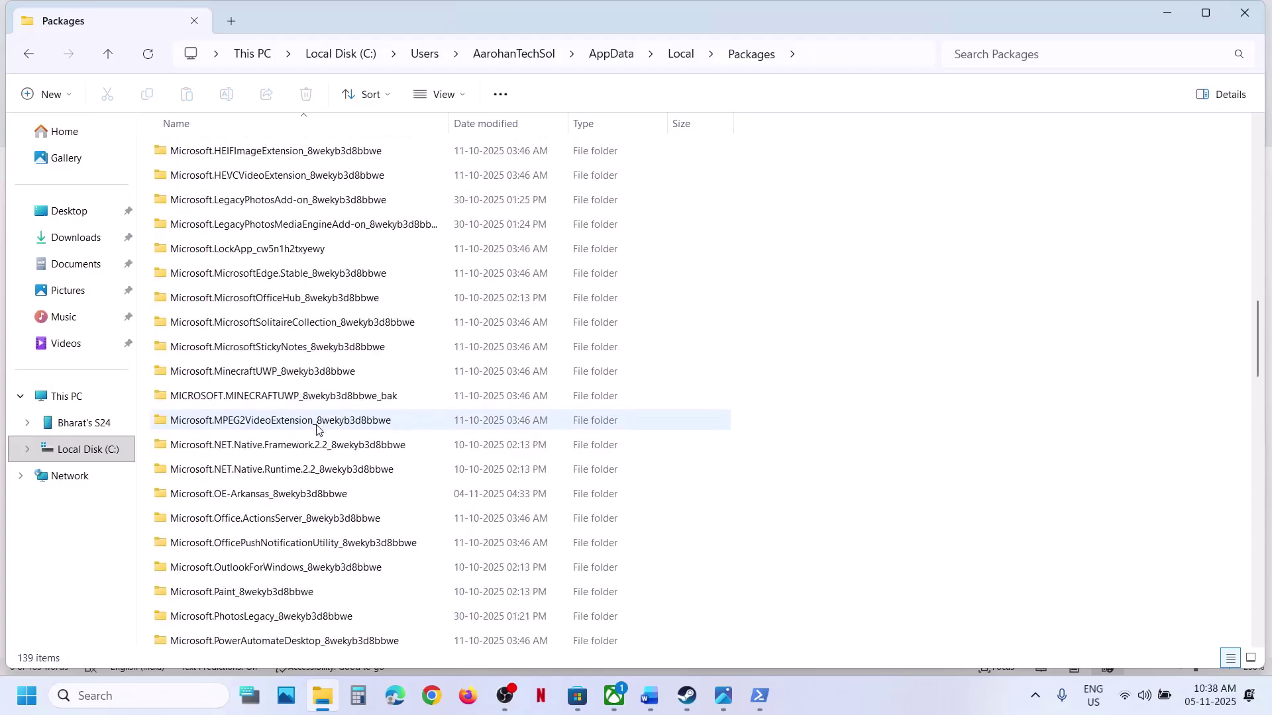
pyautogui.scroll(-15, 317, 429)
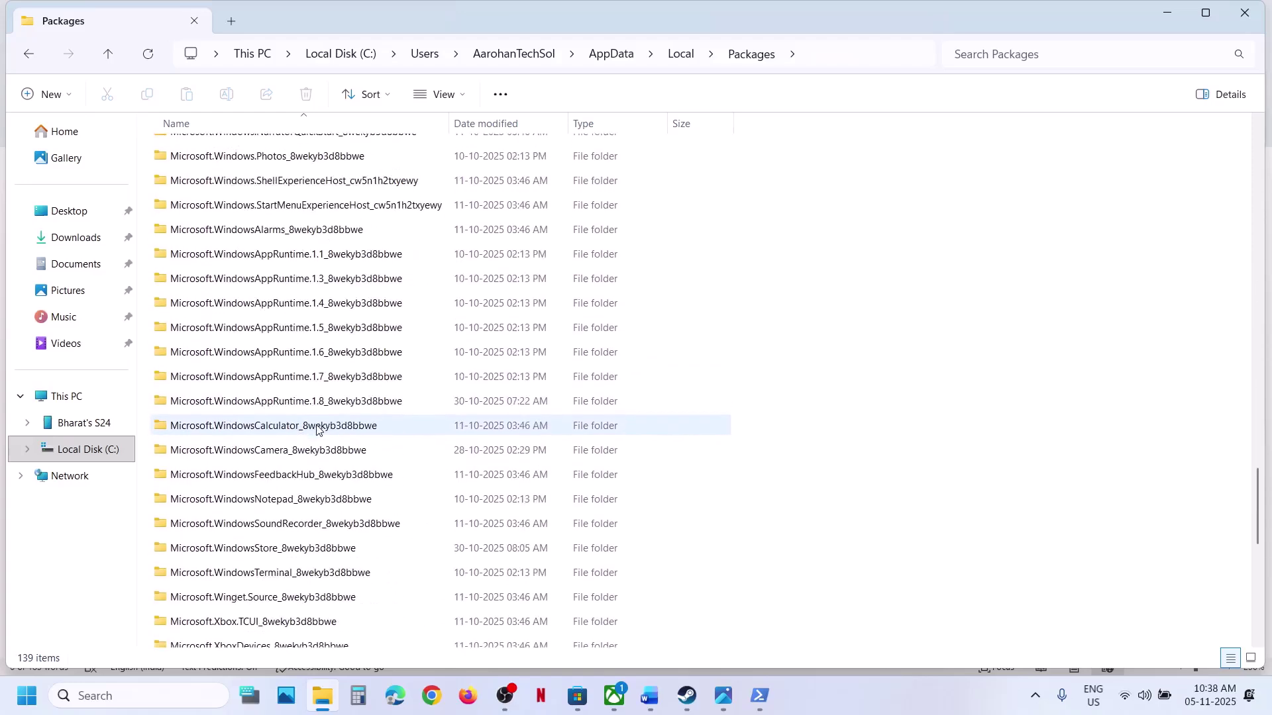
pyautogui.scroll(-5, 316, 429)
pyautogui.scroll(2, 317, 429)
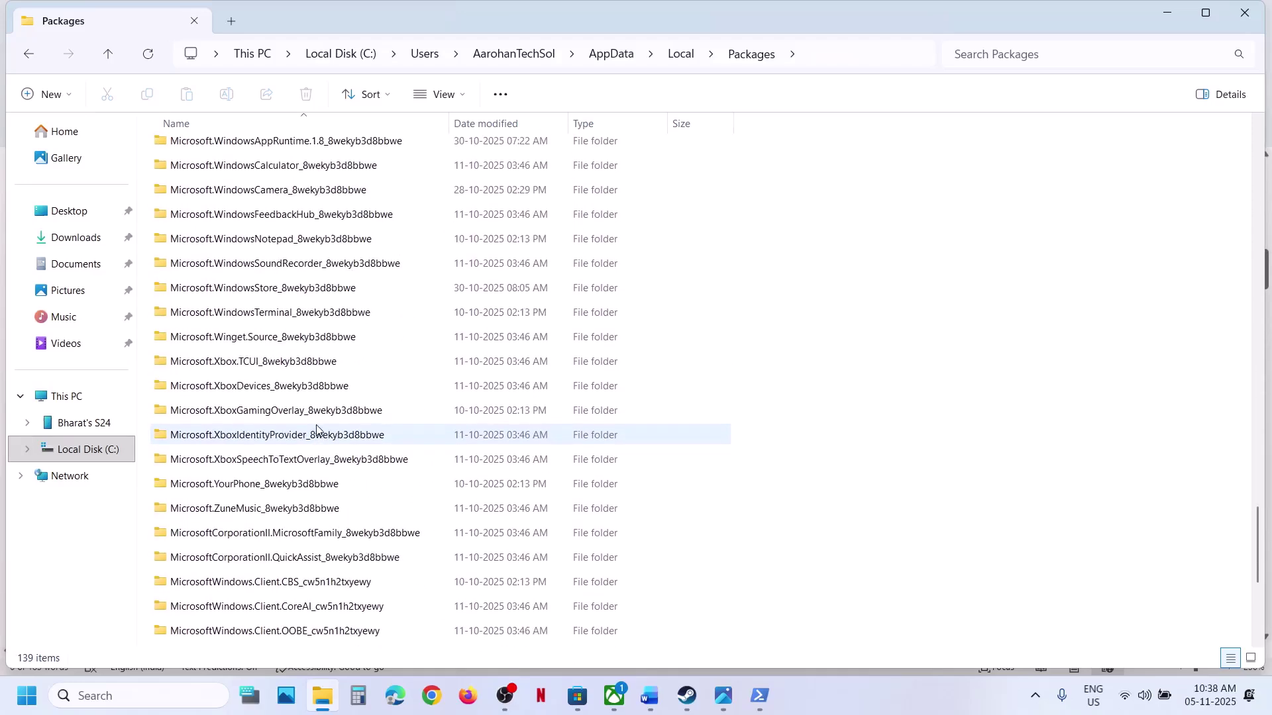
pyautogui.click(279, 295)
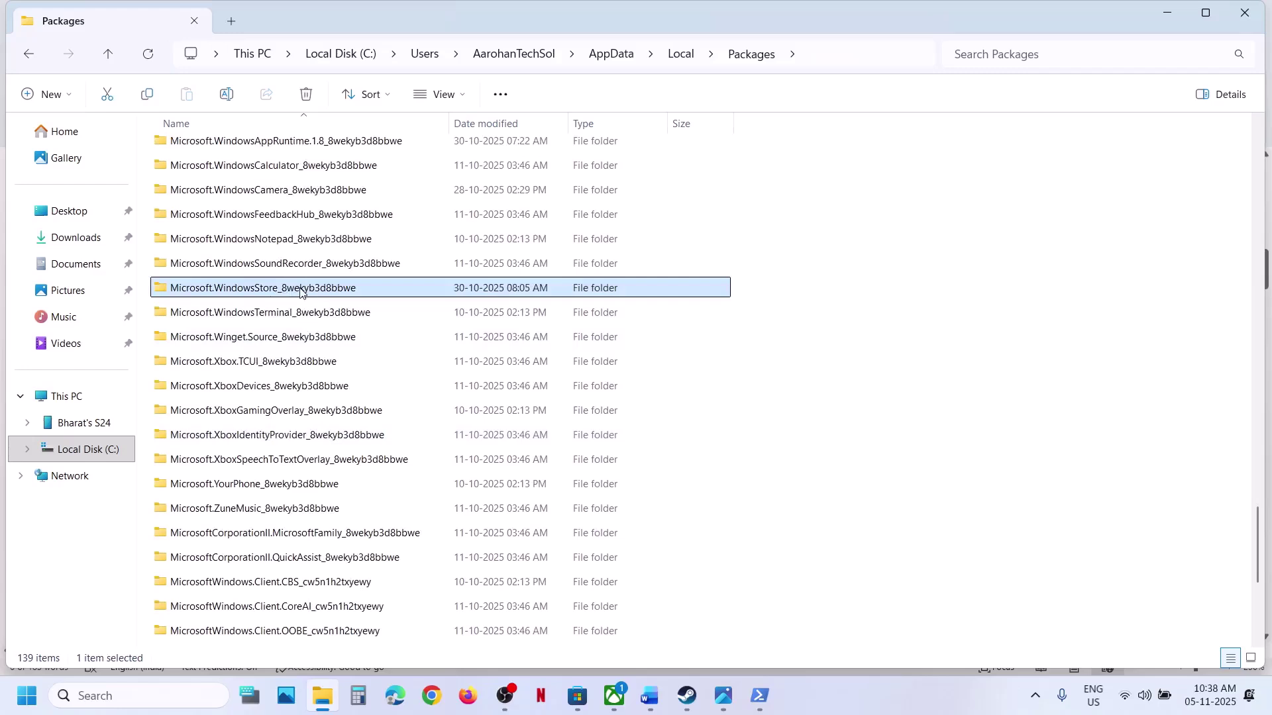
pyautogui.doubleClick(300, 289)
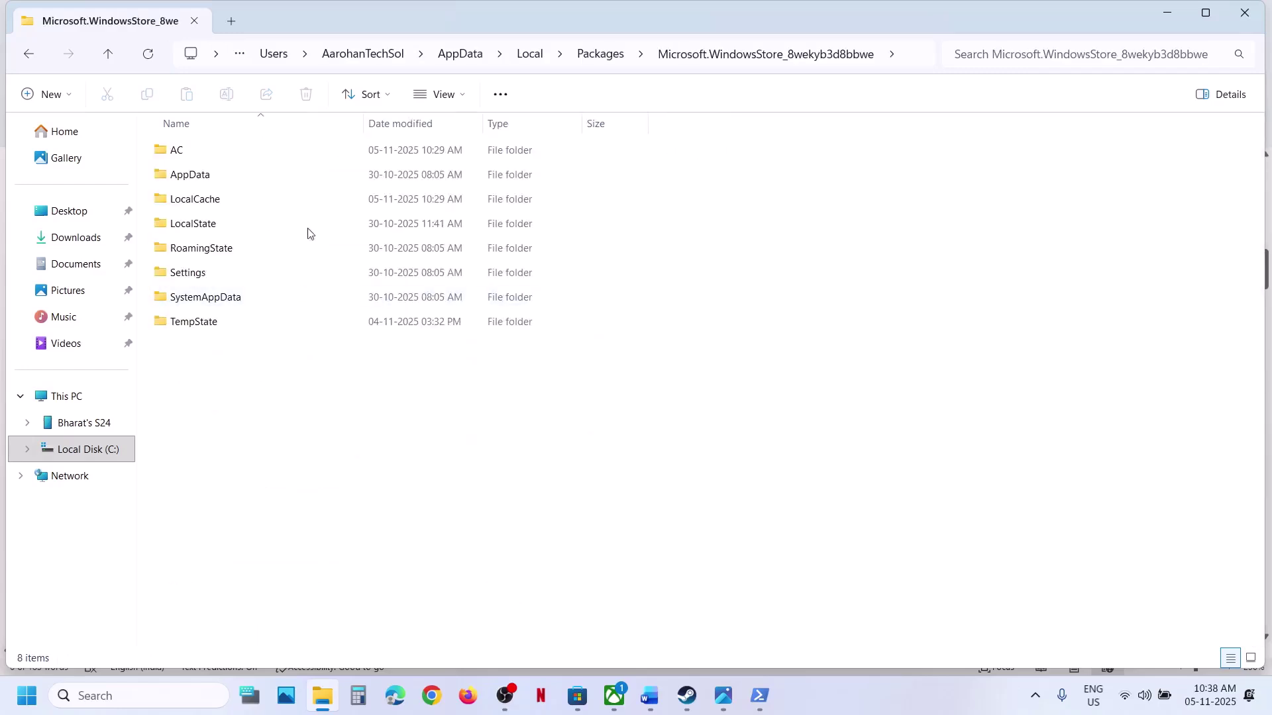
pyautogui.rightClick(198, 198)
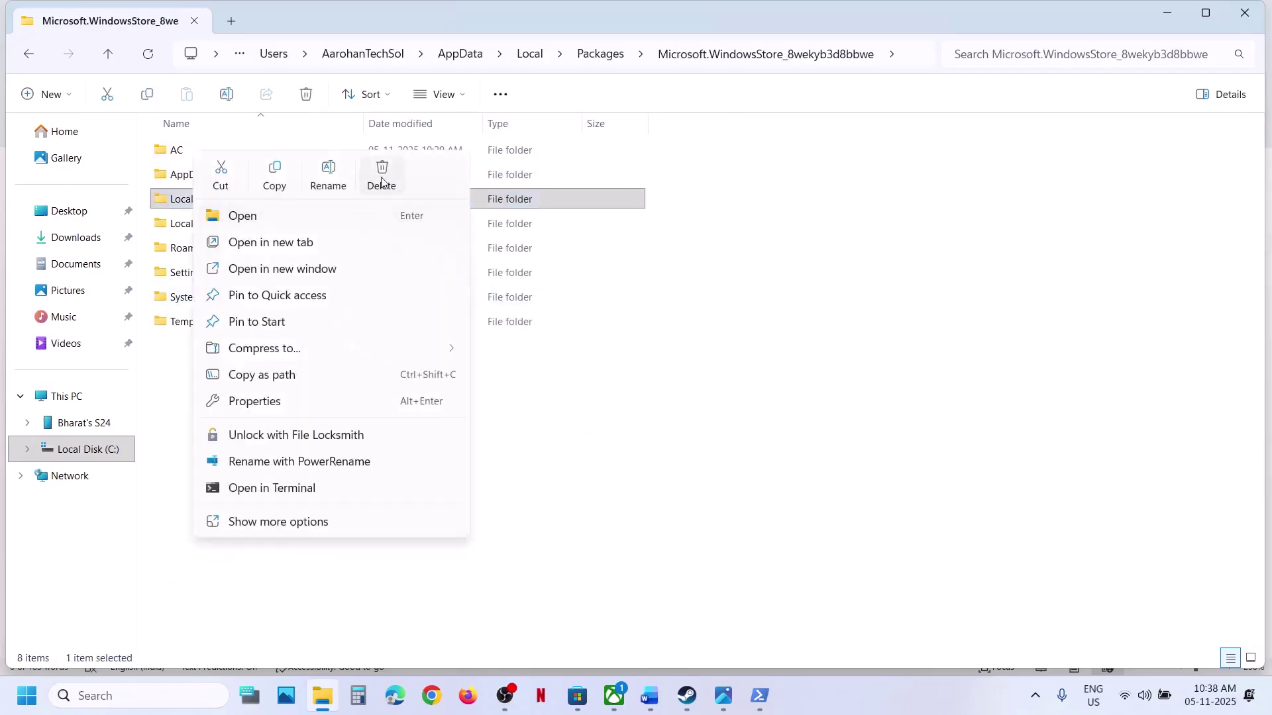
pyautogui.click(381, 177)
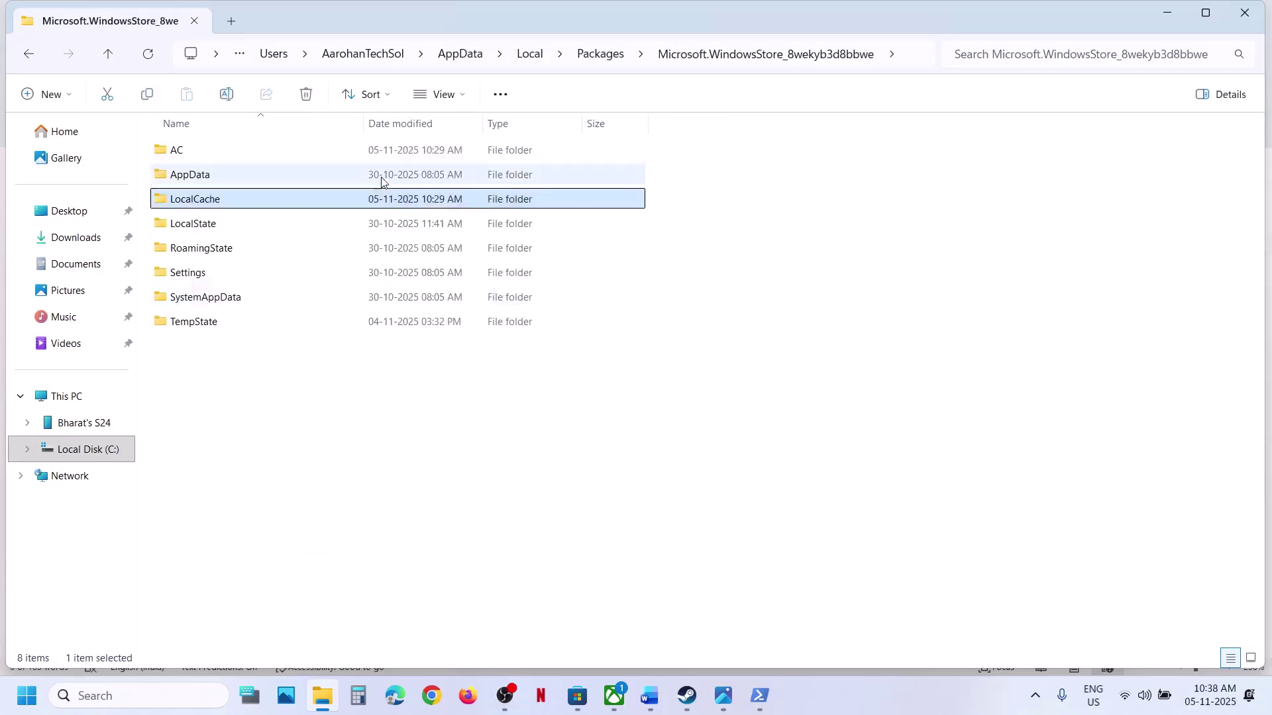
pyautogui.click(1246, 15)
# - Copy WSRESET from the guide, run it from Windows search, and return to the Word notes
pyautogui.scroll(-3, 417, 465)
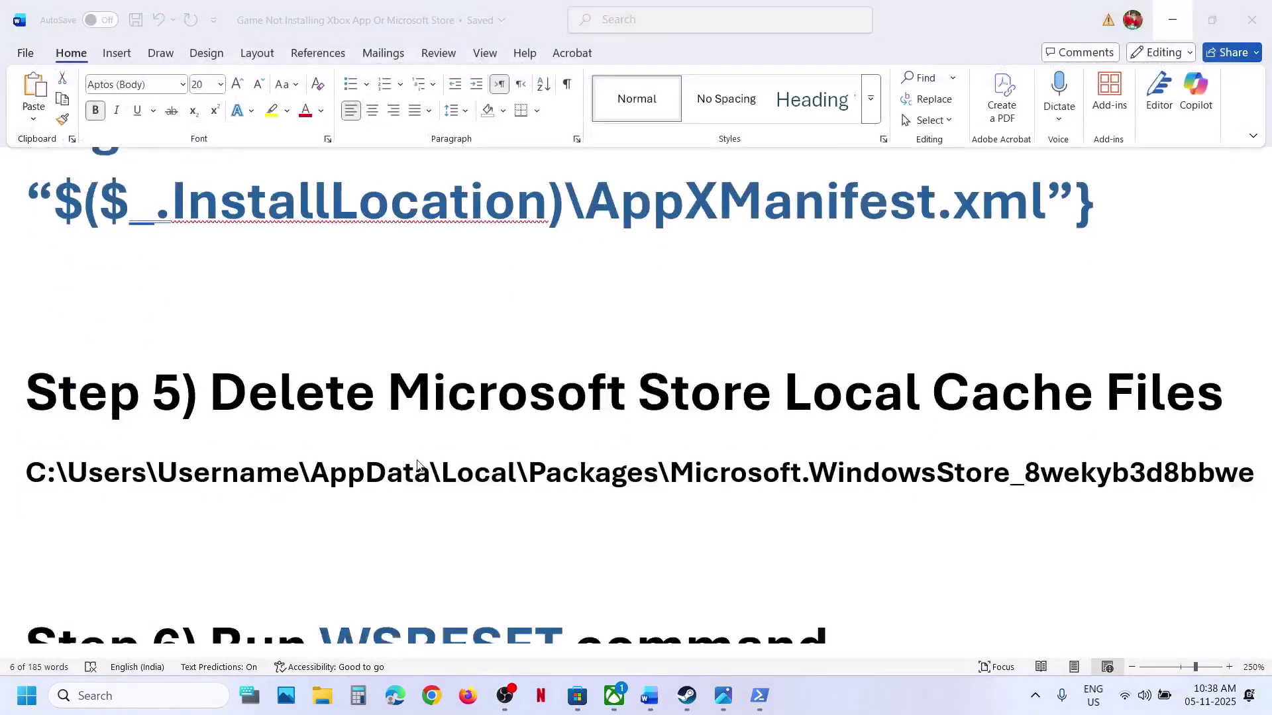
pyautogui.doubleClick(414, 484)
pyautogui.hotkey('ctrl', 'c')
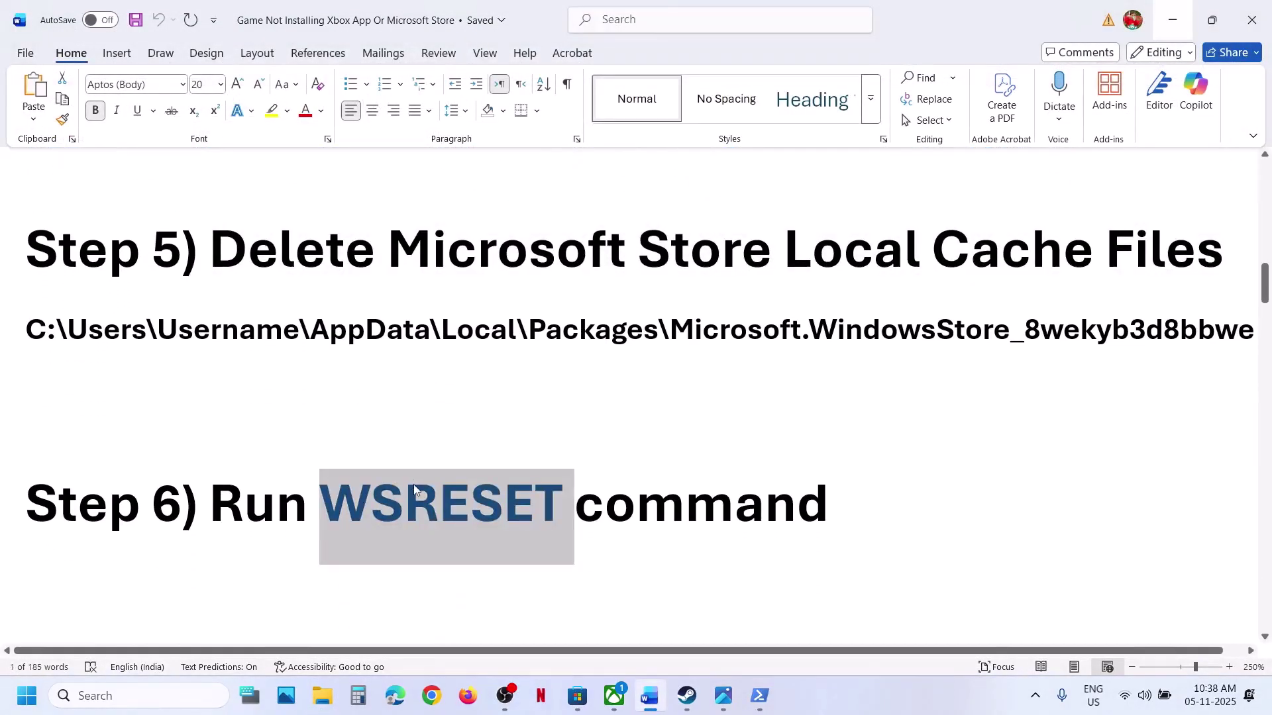
pyautogui.click(161, 697)
pyautogui.hotkey('ctrl', 'v')
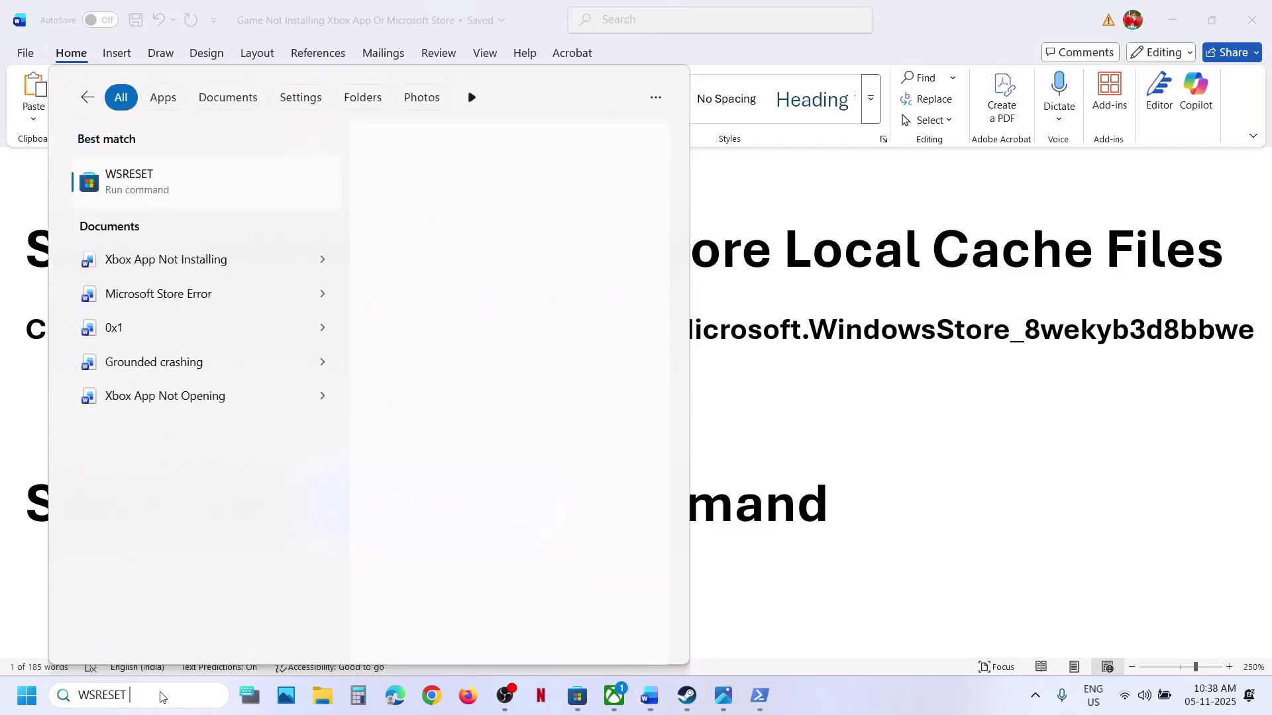
pyautogui.click(171, 201)
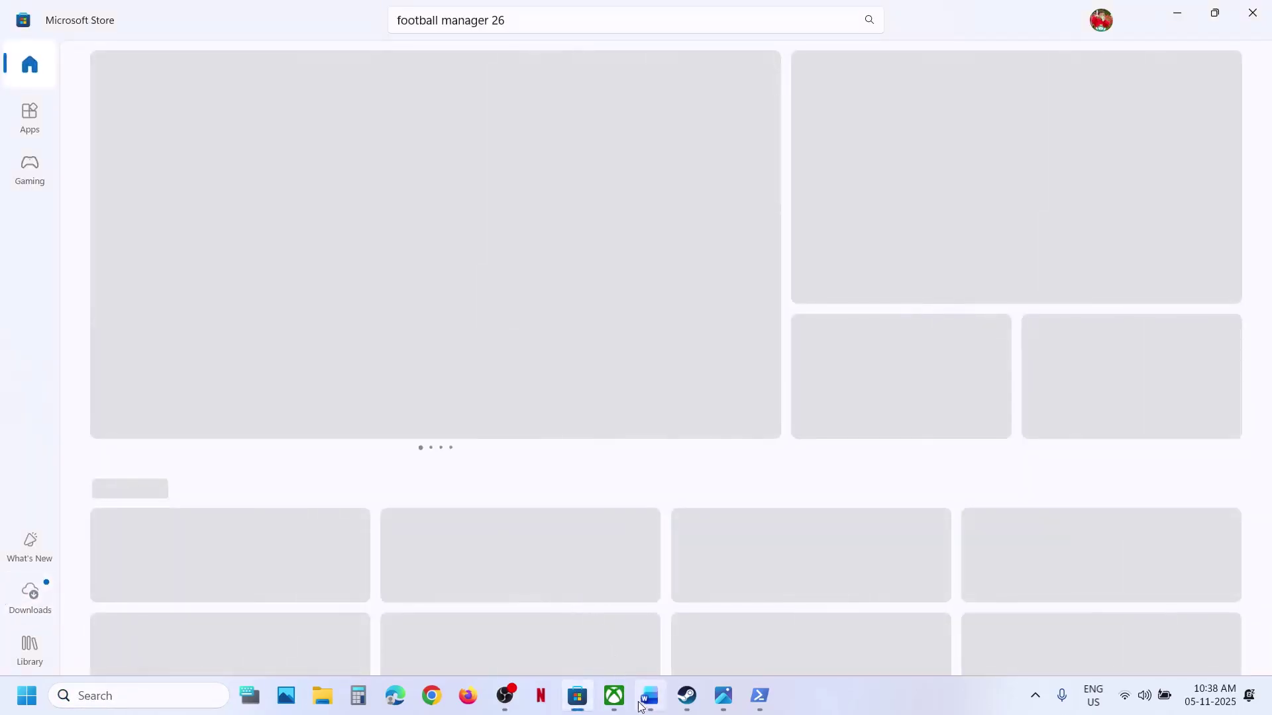
pyautogui.click(641, 706)
pyautogui.scroll(-3, 375, 487)
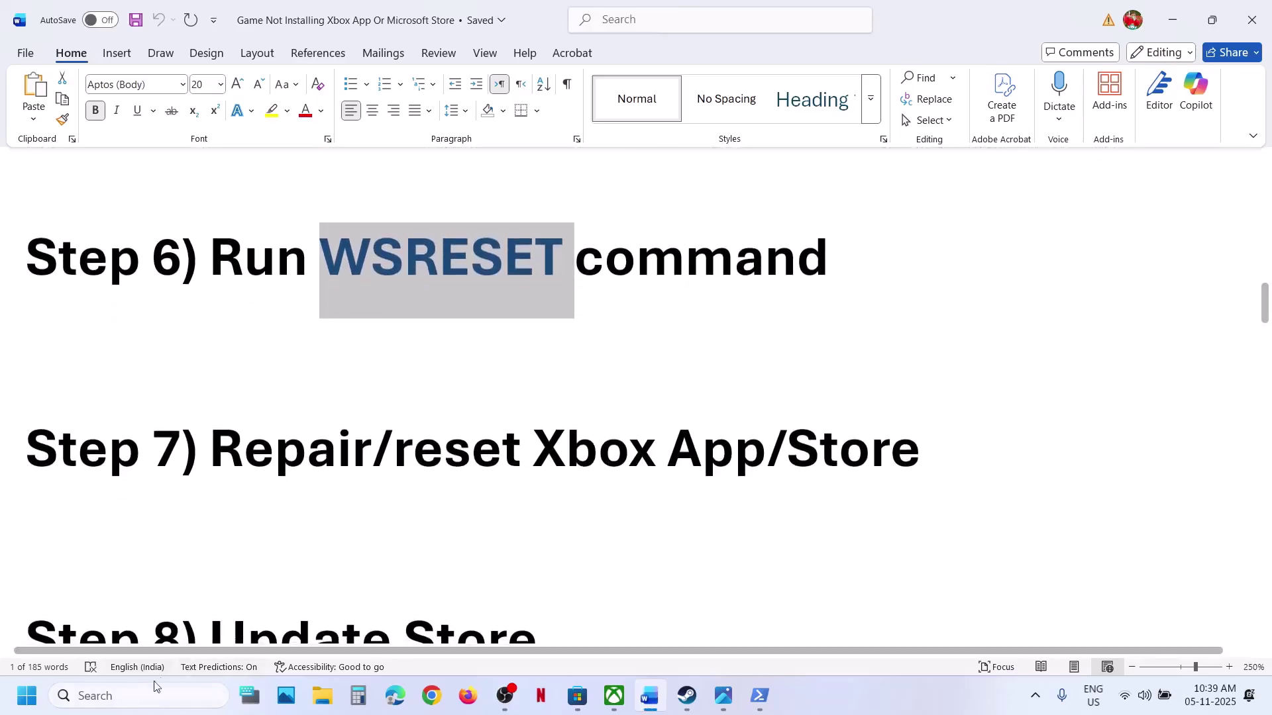
# - Search 'xbox' and open the Xbox app's App settings page
pyautogui.click(123, 697)
pyautogui.write('xbox')
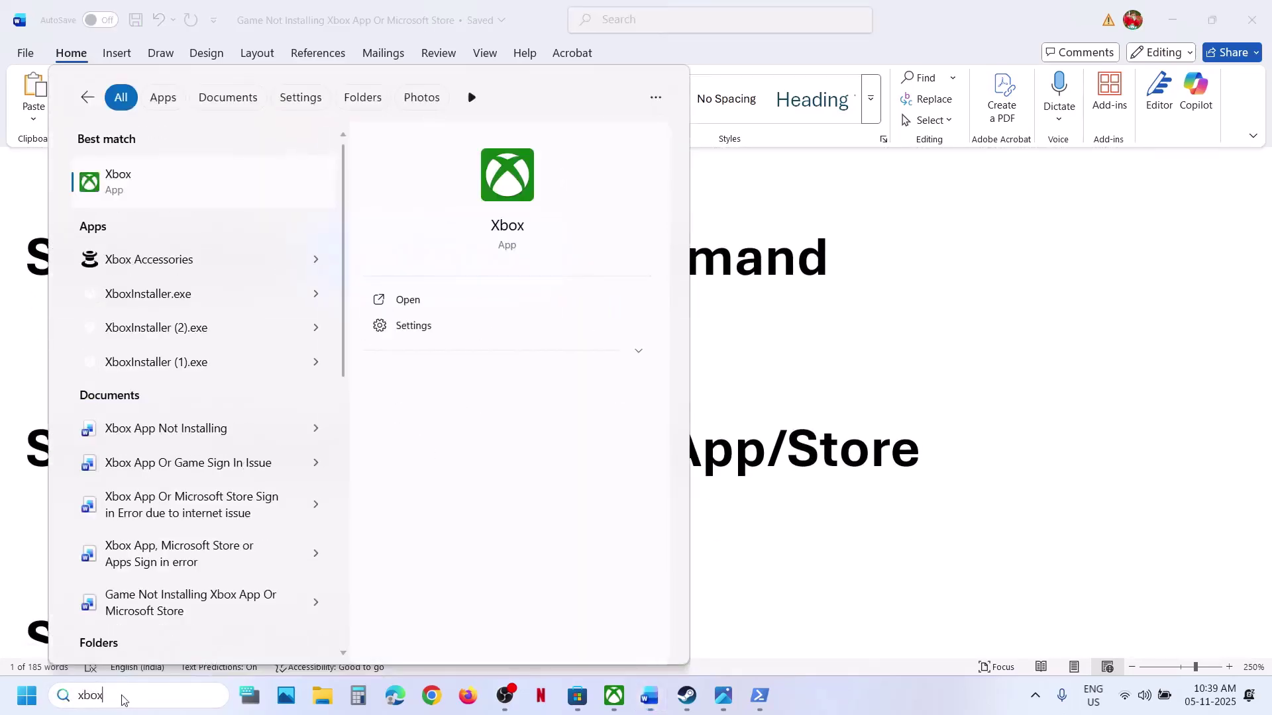
pyautogui.rightClick(159, 196)
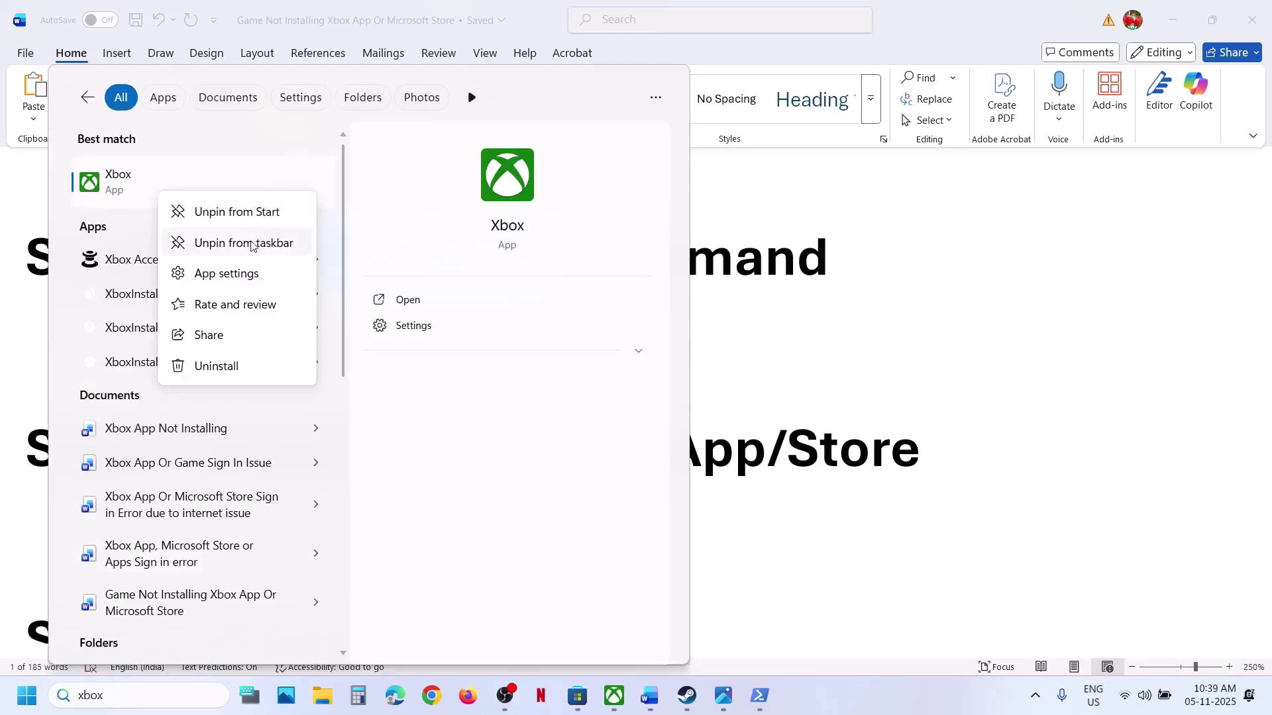
pyautogui.click(233, 273)
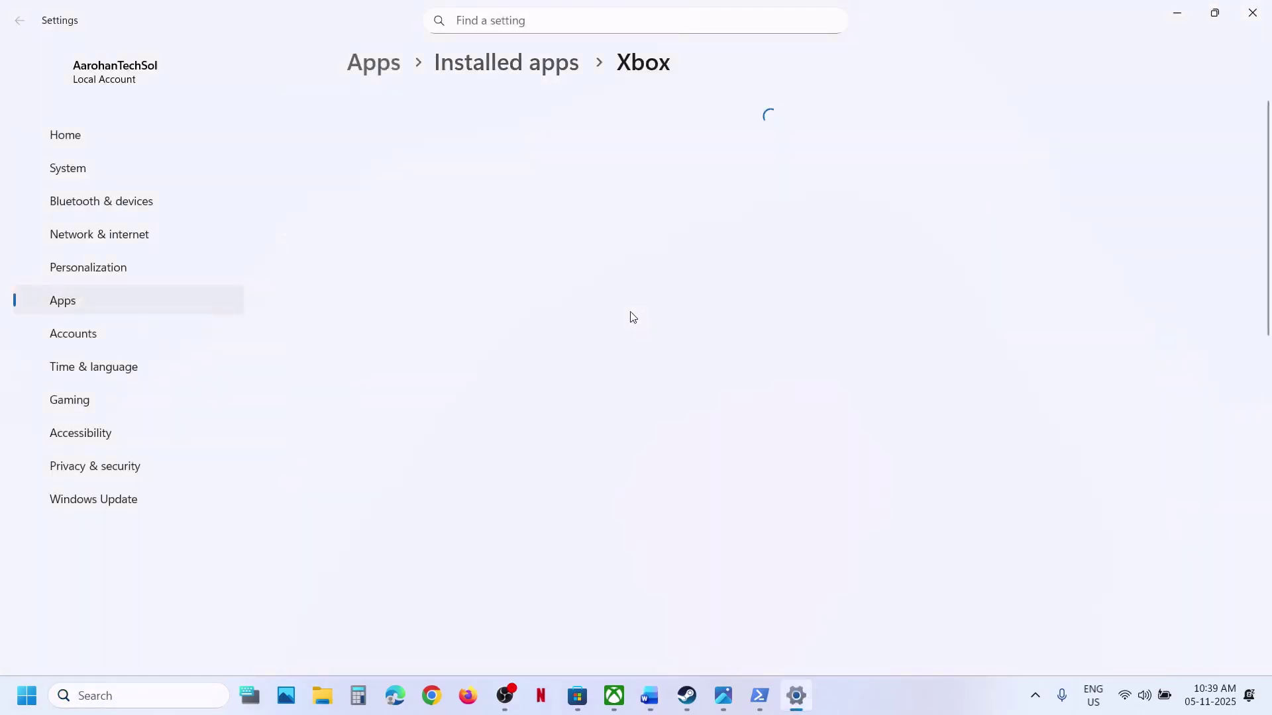
pyautogui.scroll(-10, 632, 316)
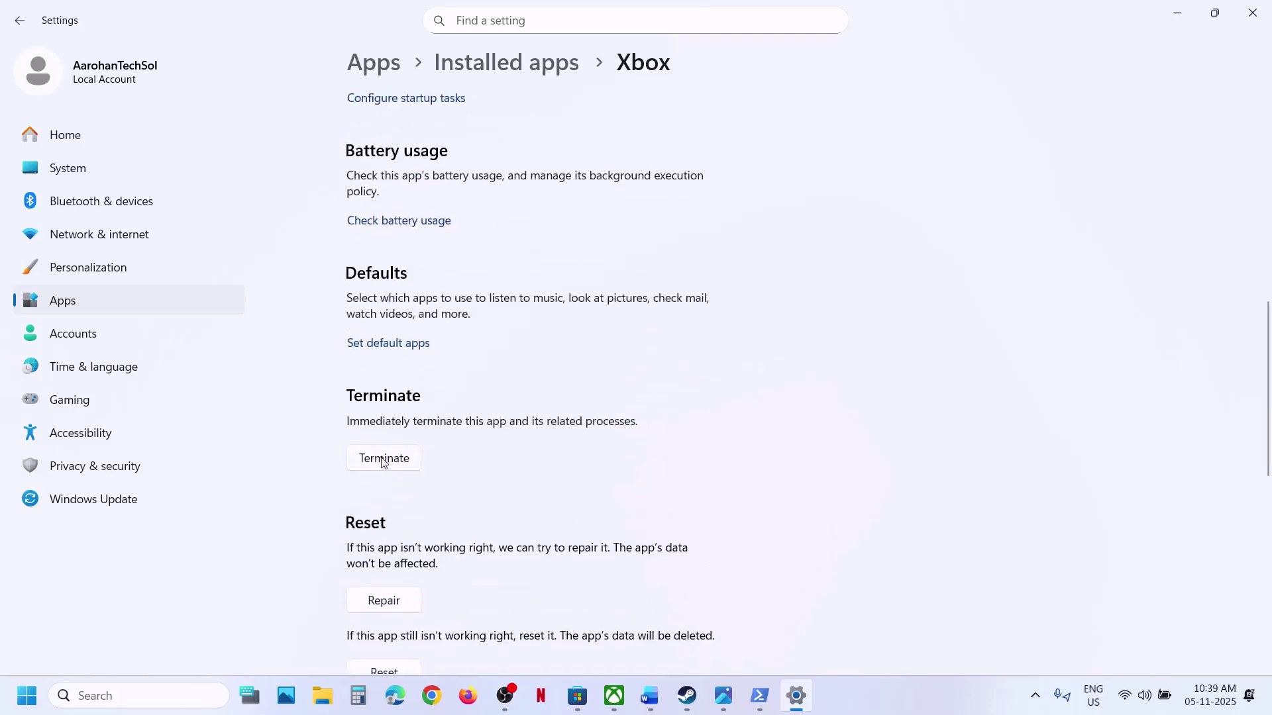
pyautogui.scroll(-3, 387, 450)
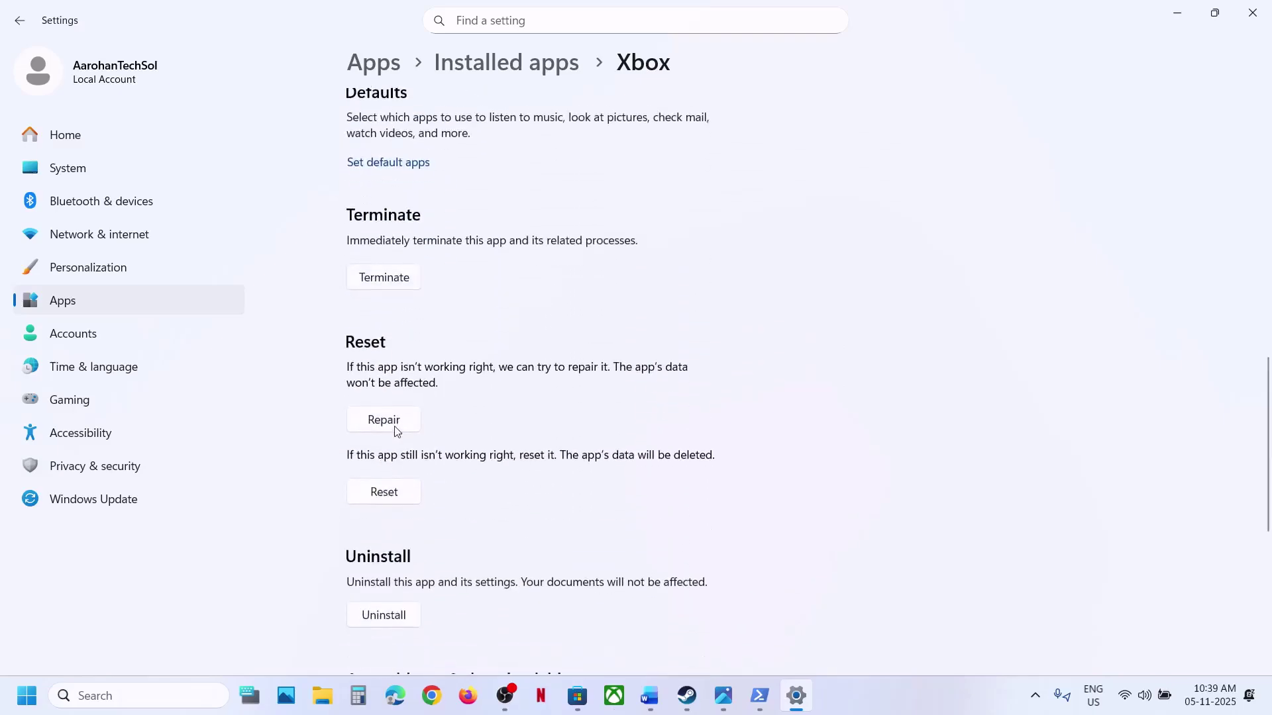
# - Repair the Xbox app, then reset it and confirm wiping its data
pyautogui.click(391, 427)
pyautogui.click(380, 493)
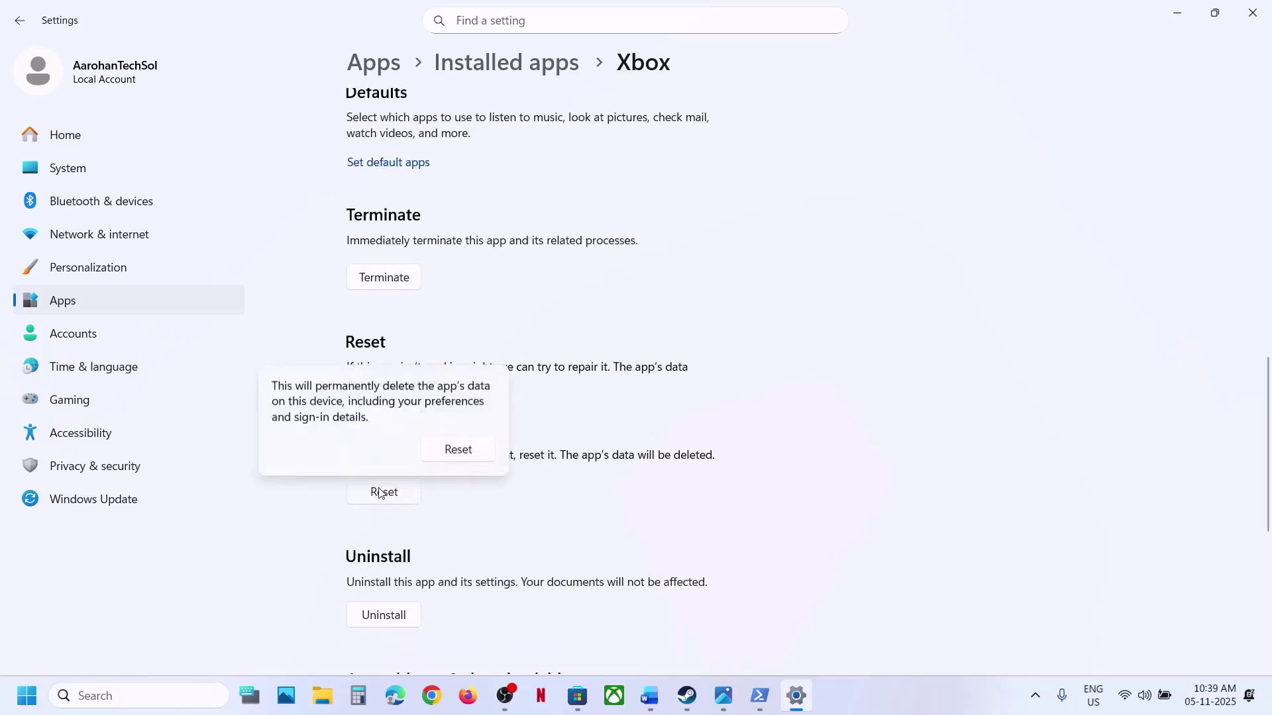
pyautogui.click(459, 449)
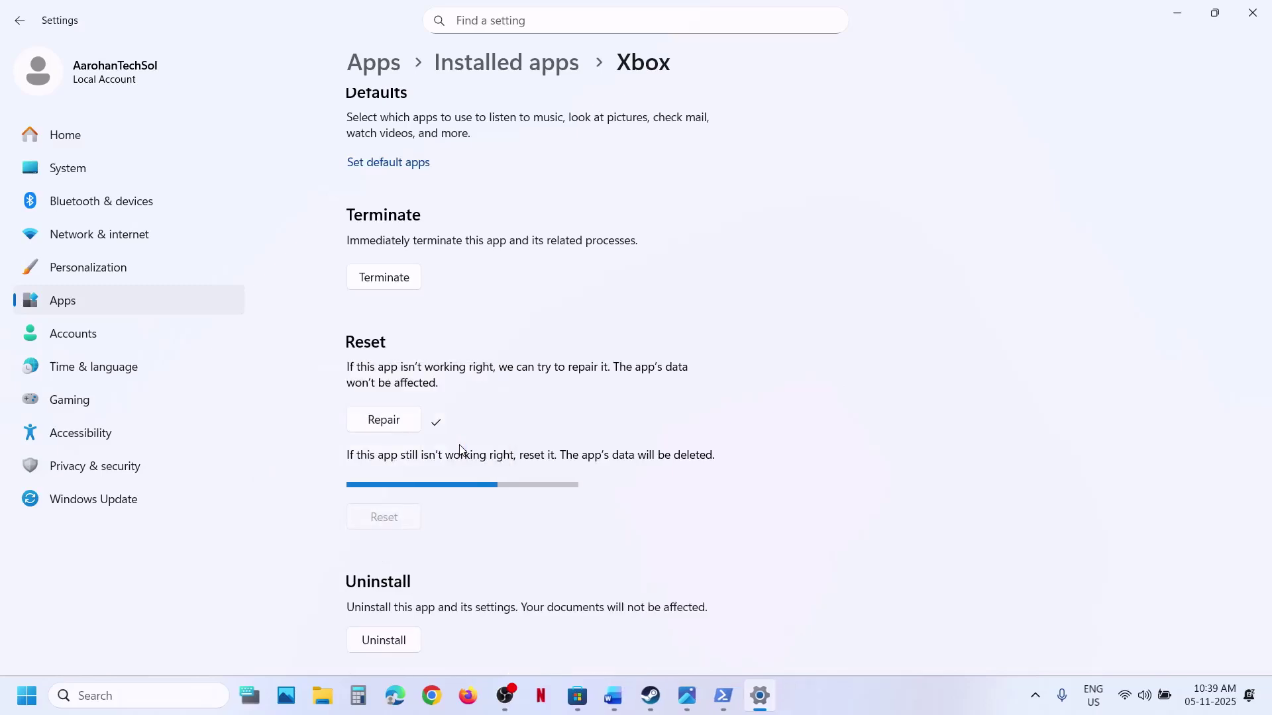
pyautogui.click(141, 692)
# - Open Microsoft Store's settings page from a 'store' search and terminate it
pyautogui.write('store')
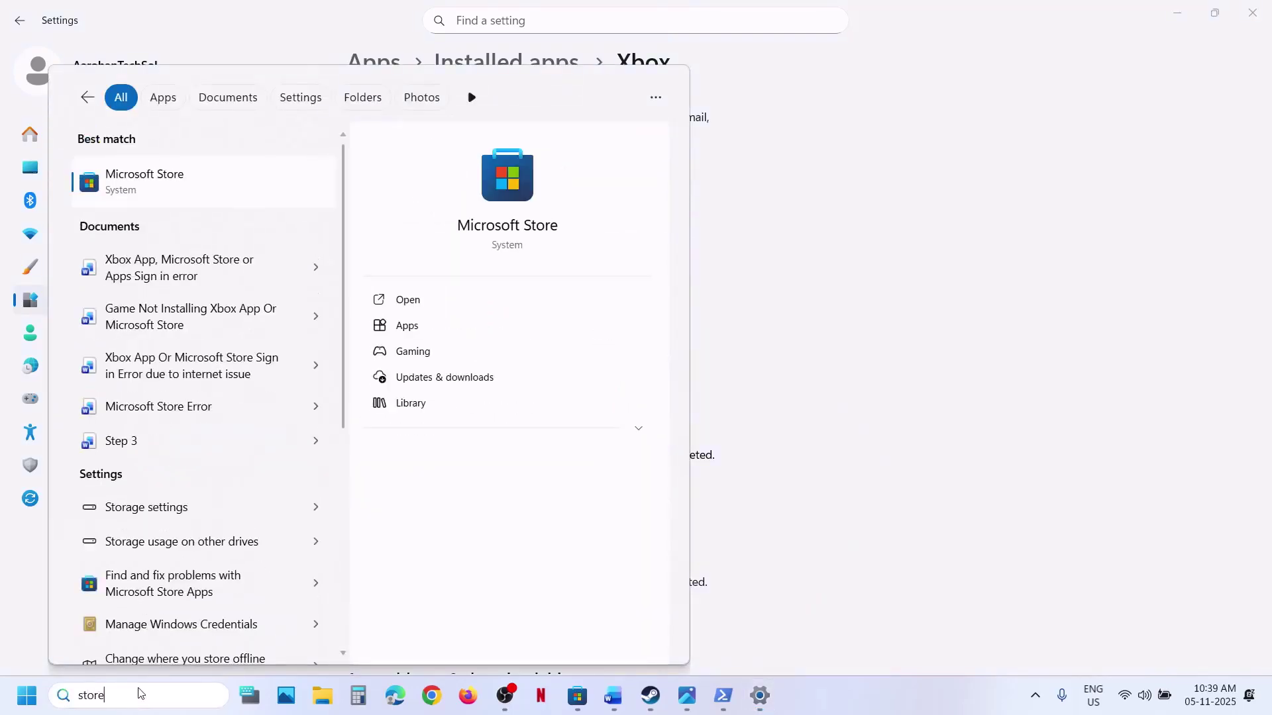
pyautogui.rightClick(169, 173)
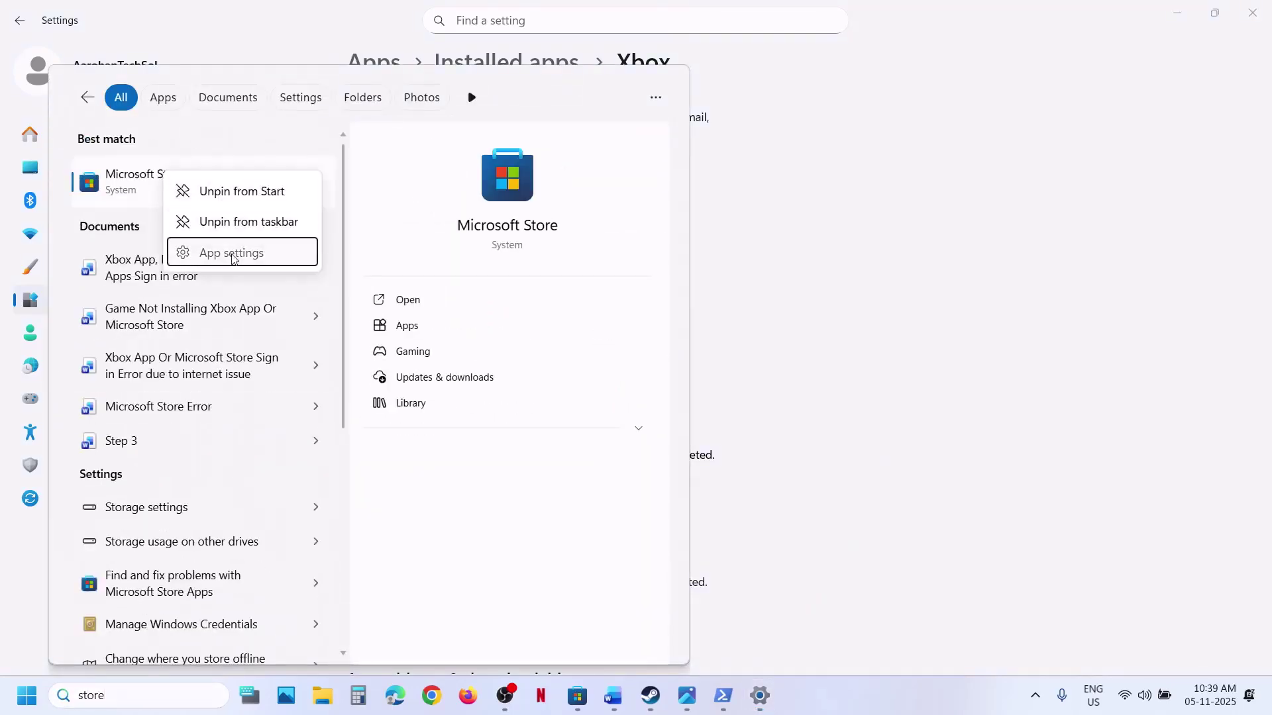
pyautogui.click(212, 251)
pyautogui.scroll(-10, 464, 472)
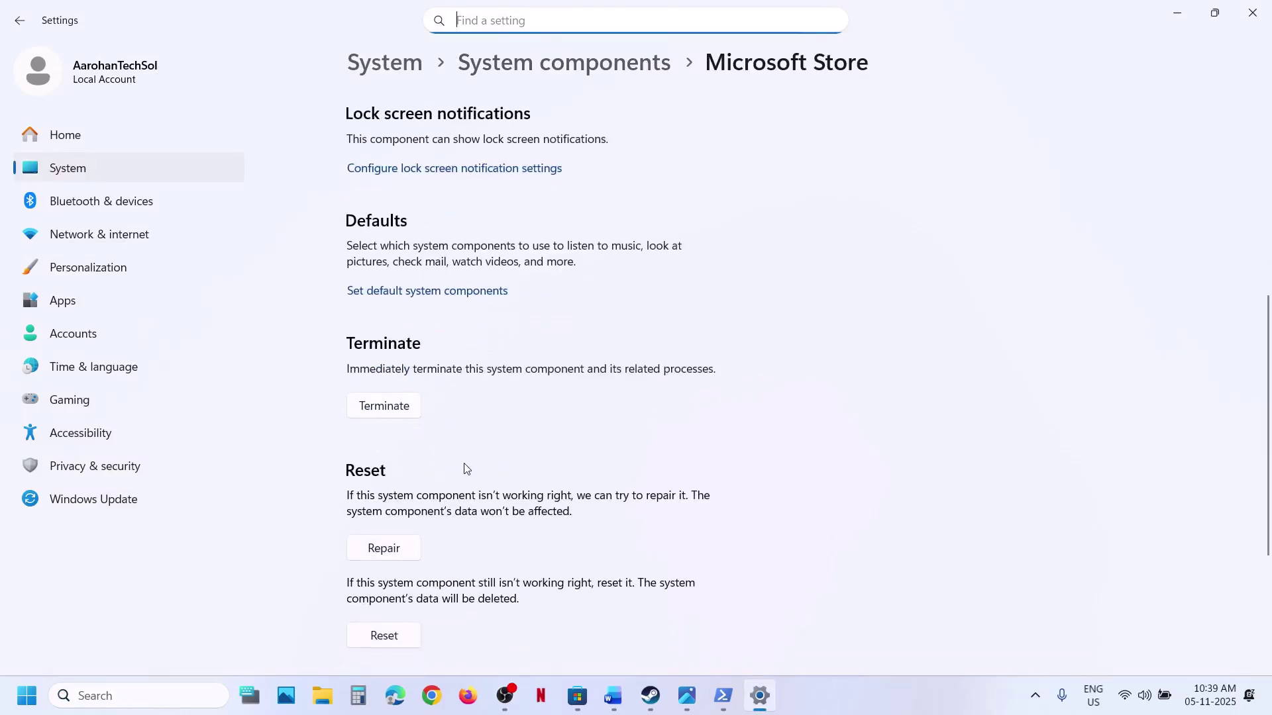
pyautogui.click(411, 278)
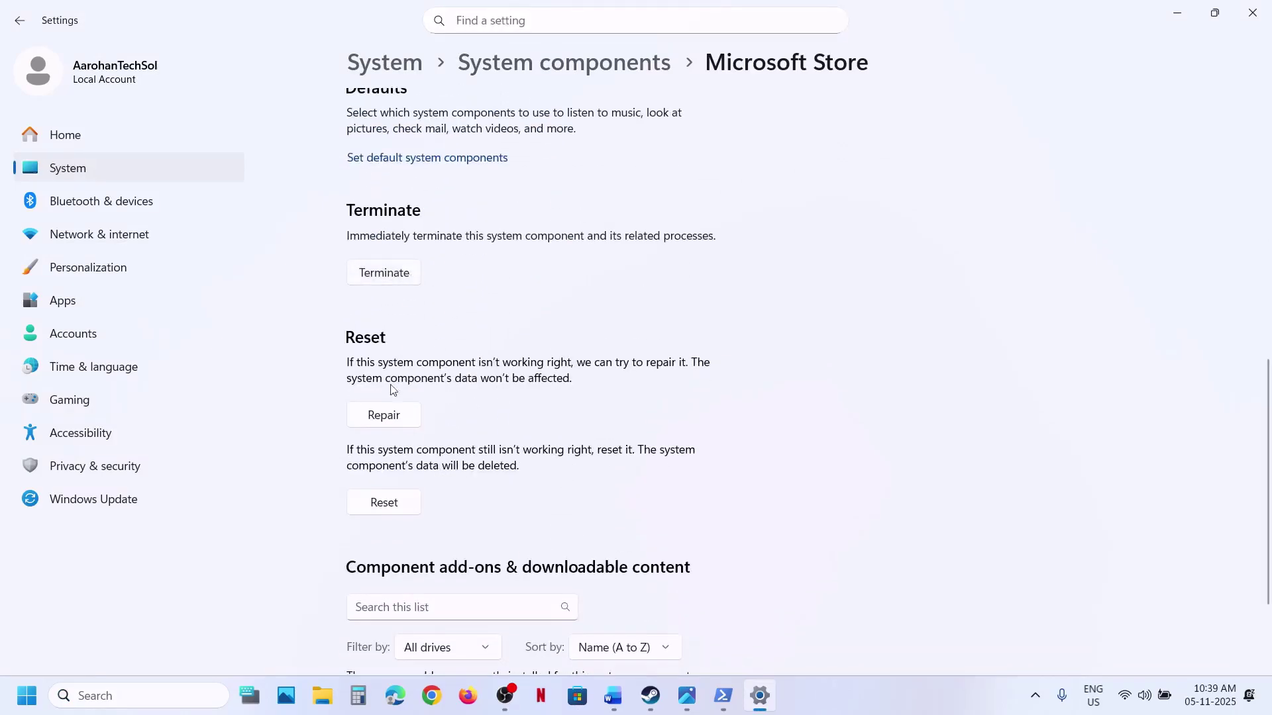
# - Repair Microsoft Store, reset it with confirmation, and return to the Word notes
pyautogui.click(380, 406)
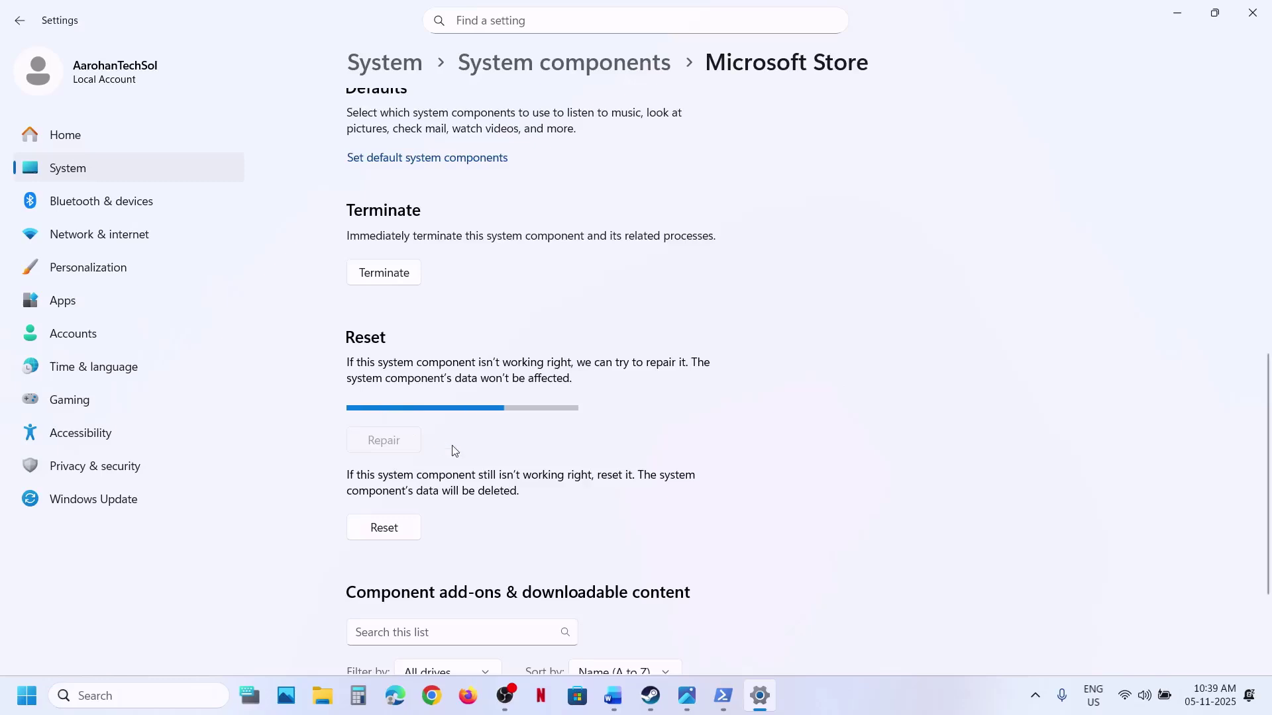
pyautogui.click(397, 501)
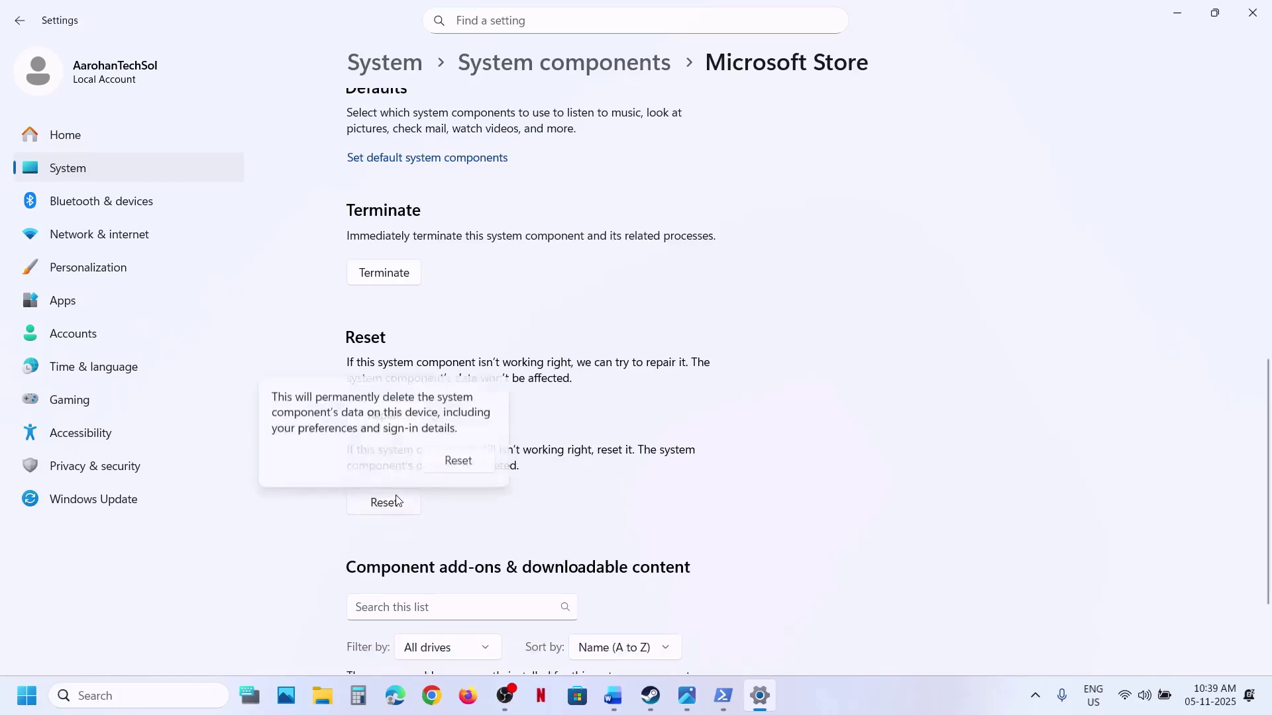
pyautogui.click(450, 463)
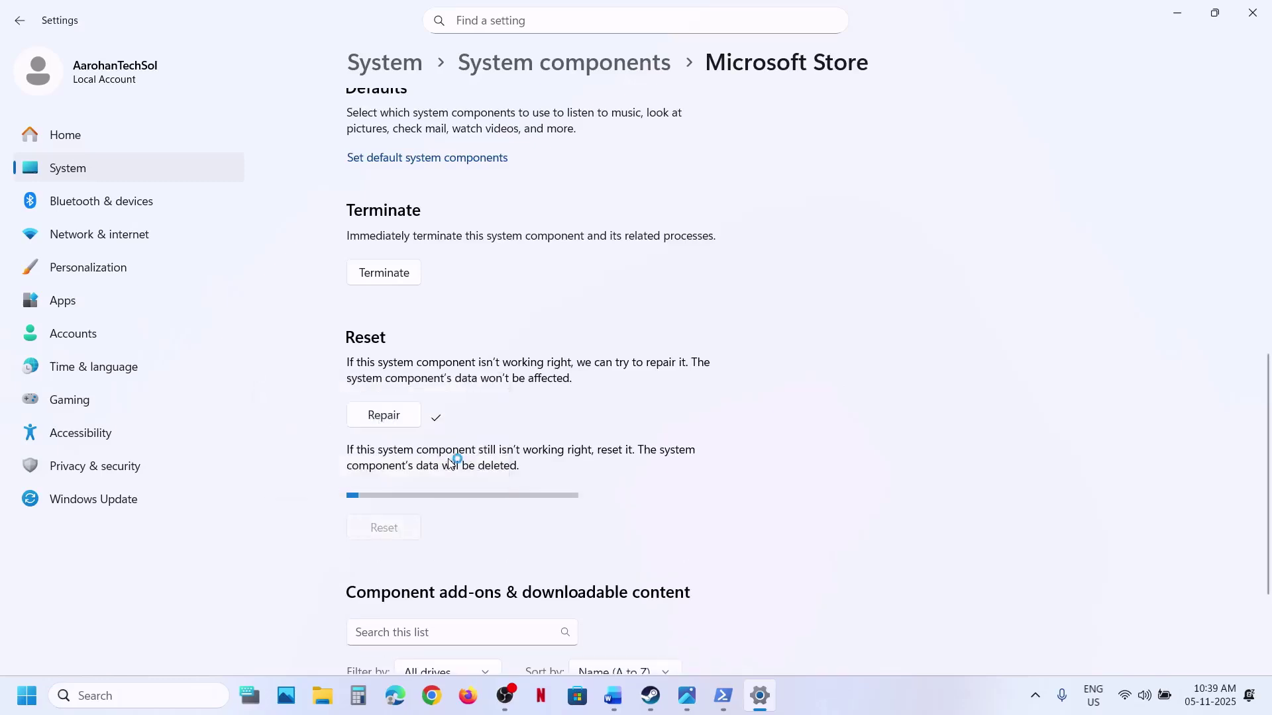
pyautogui.click(614, 687)
pyautogui.scroll(-3, 453, 511)
pyautogui.scroll(1, 455, 519)
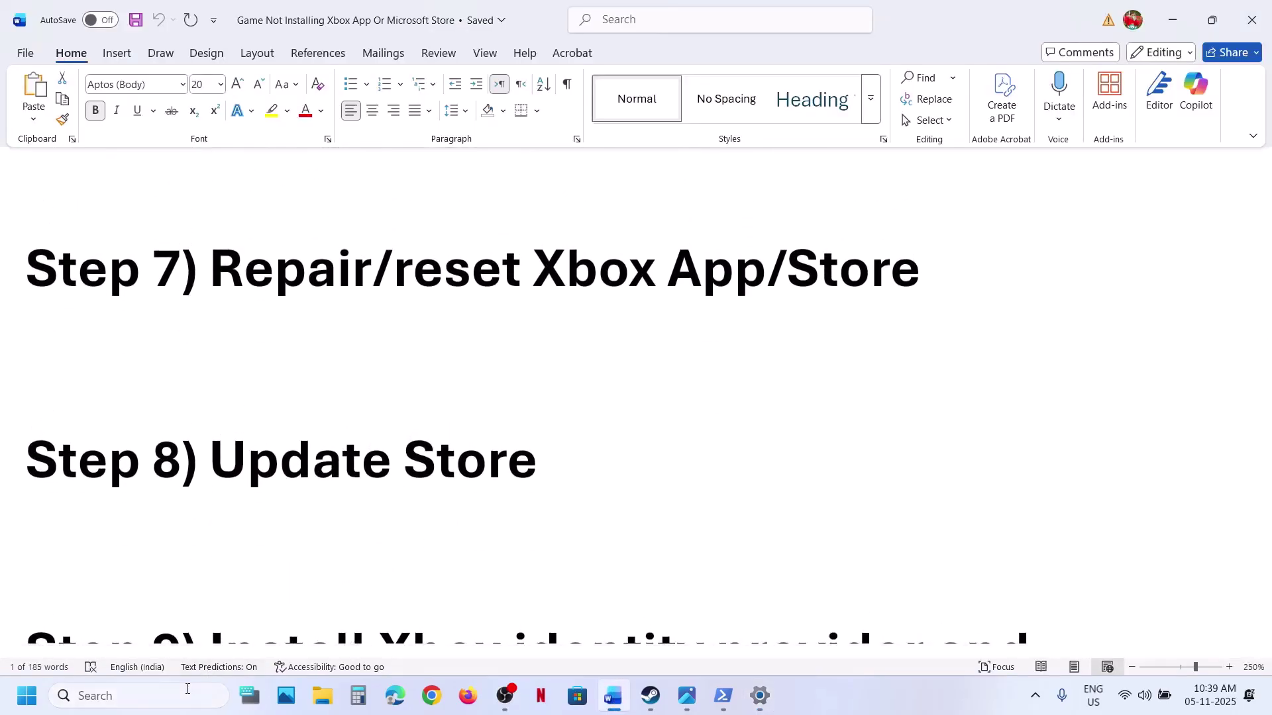
# - Launch Microsoft Store, open Downloads, and start Check for updates before returning to Word
pyautogui.click(187, 690)
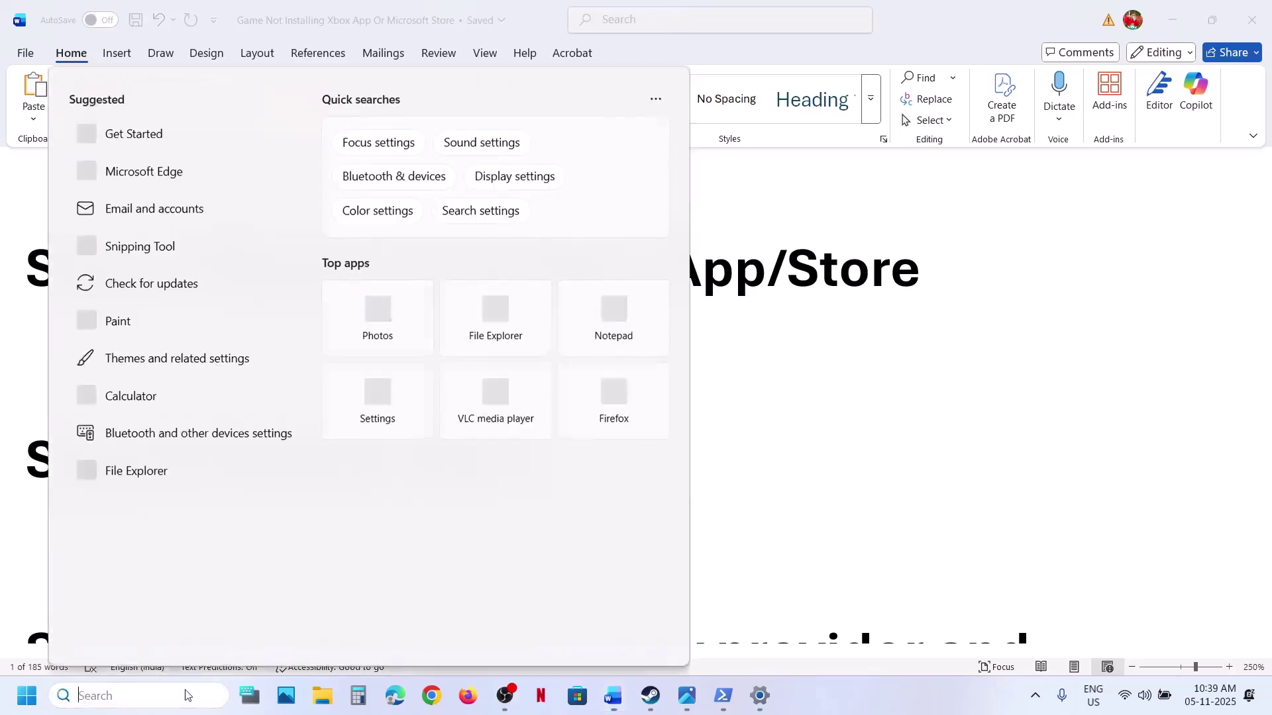
pyautogui.write('store')
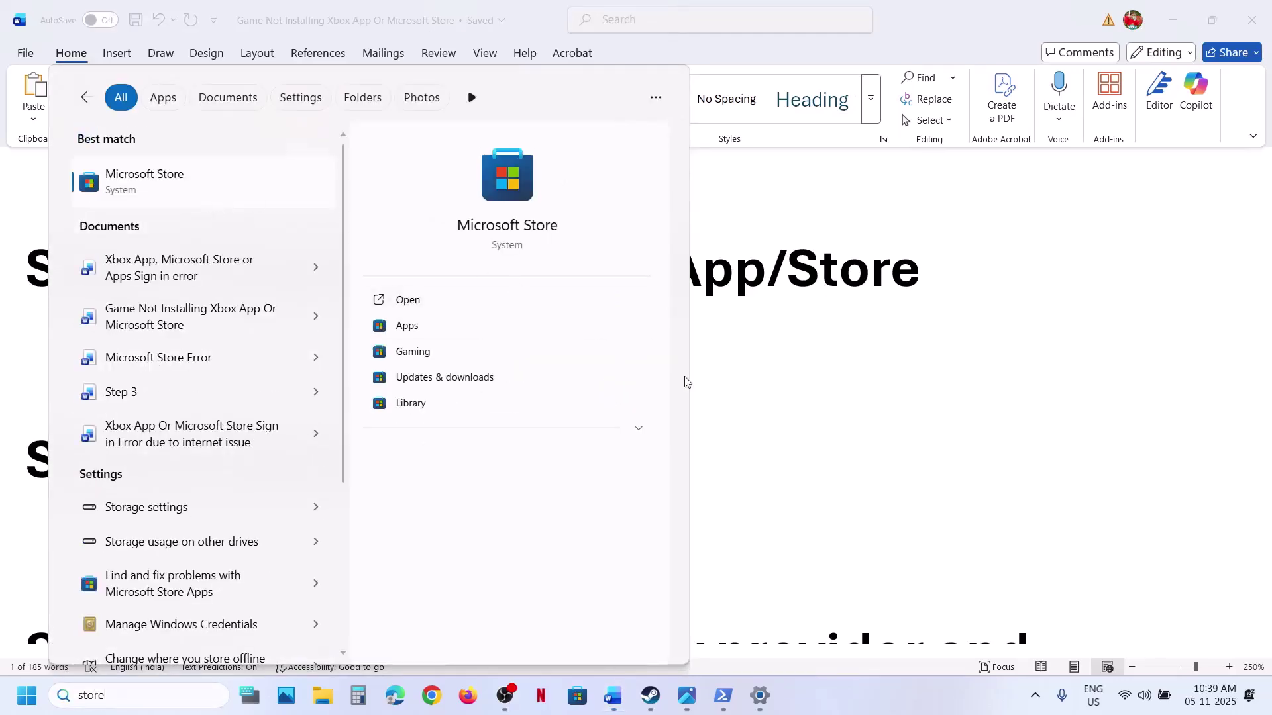
pyautogui.press('Return')
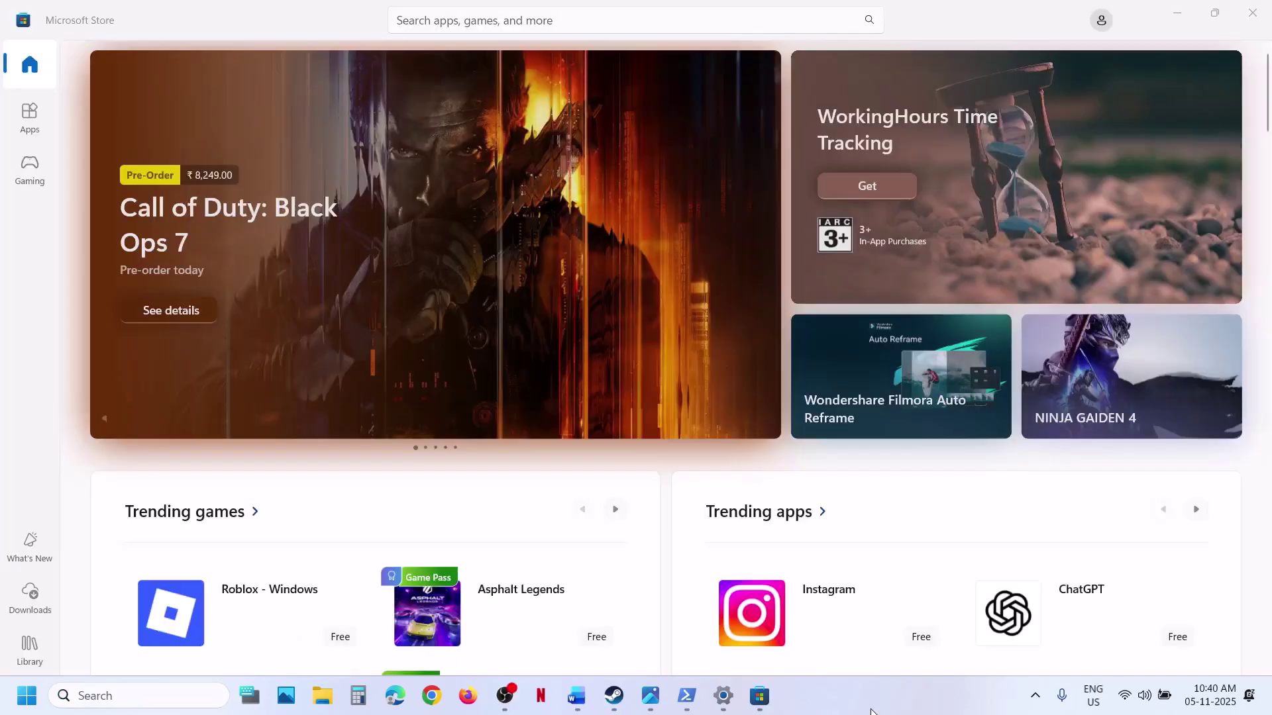
pyautogui.click(36, 598)
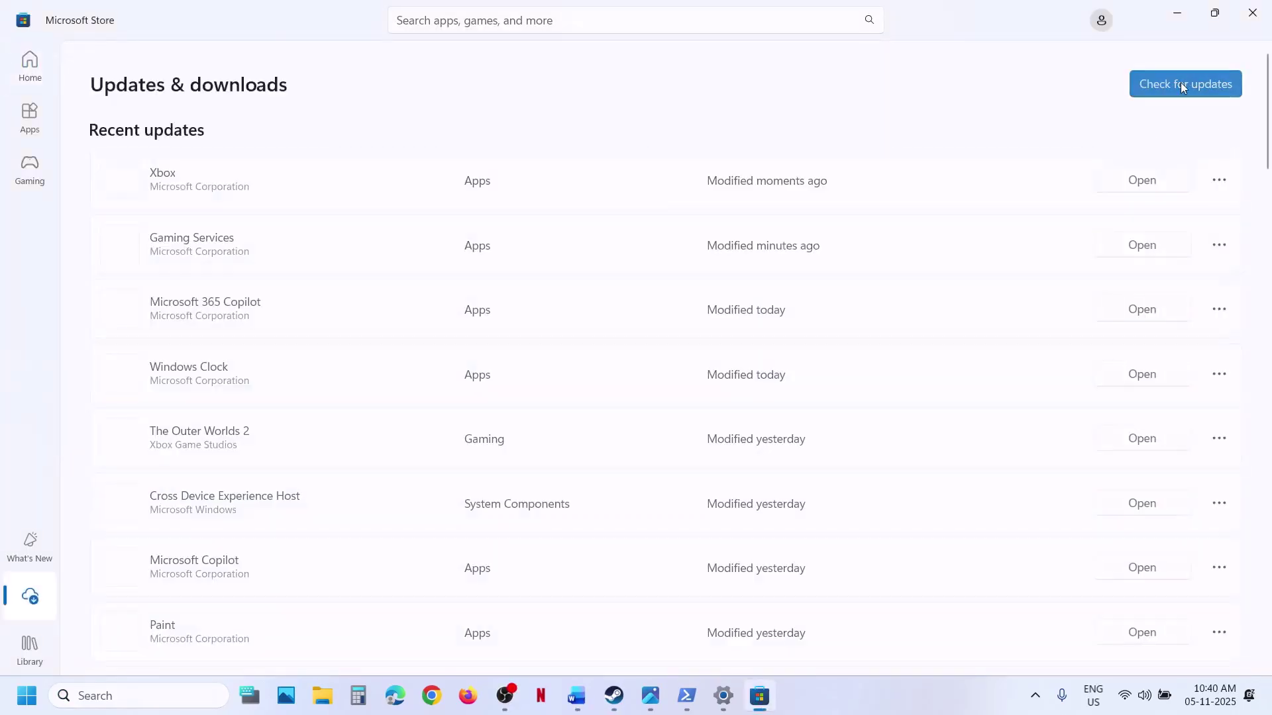
pyautogui.click(1180, 82)
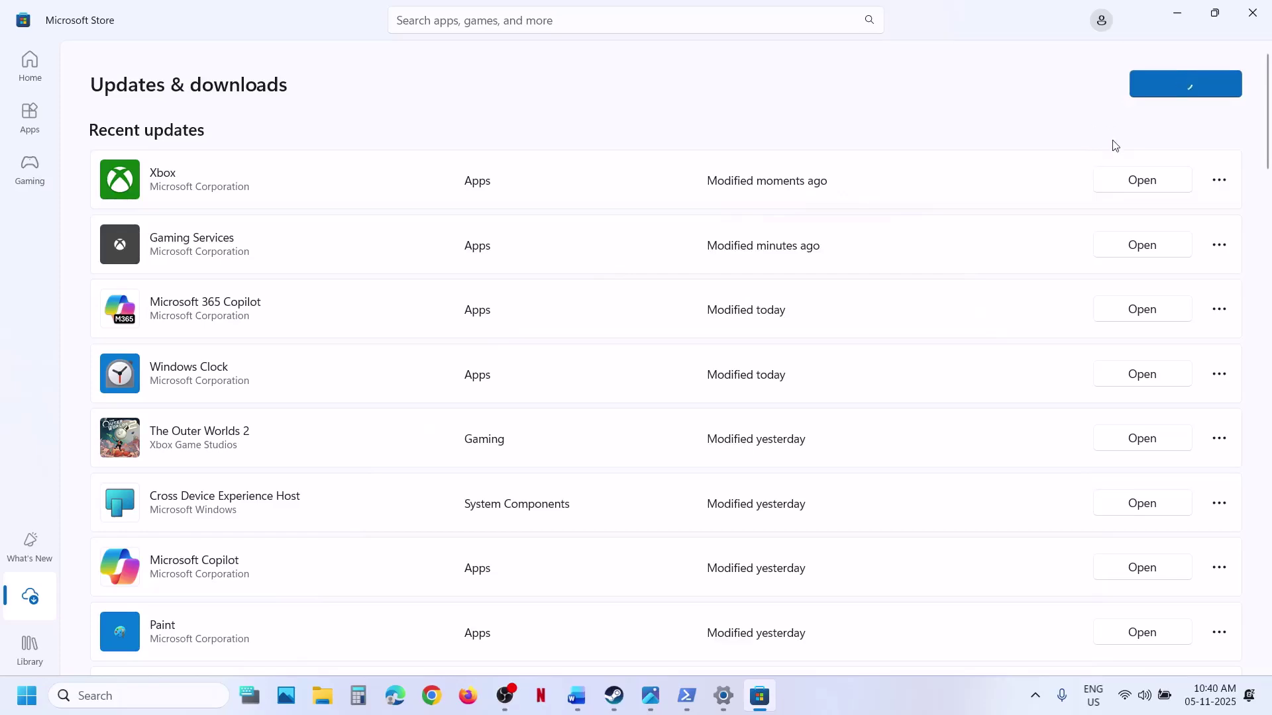
pyautogui.click(1179, 16)
pyautogui.scroll(-1, 469, 439)
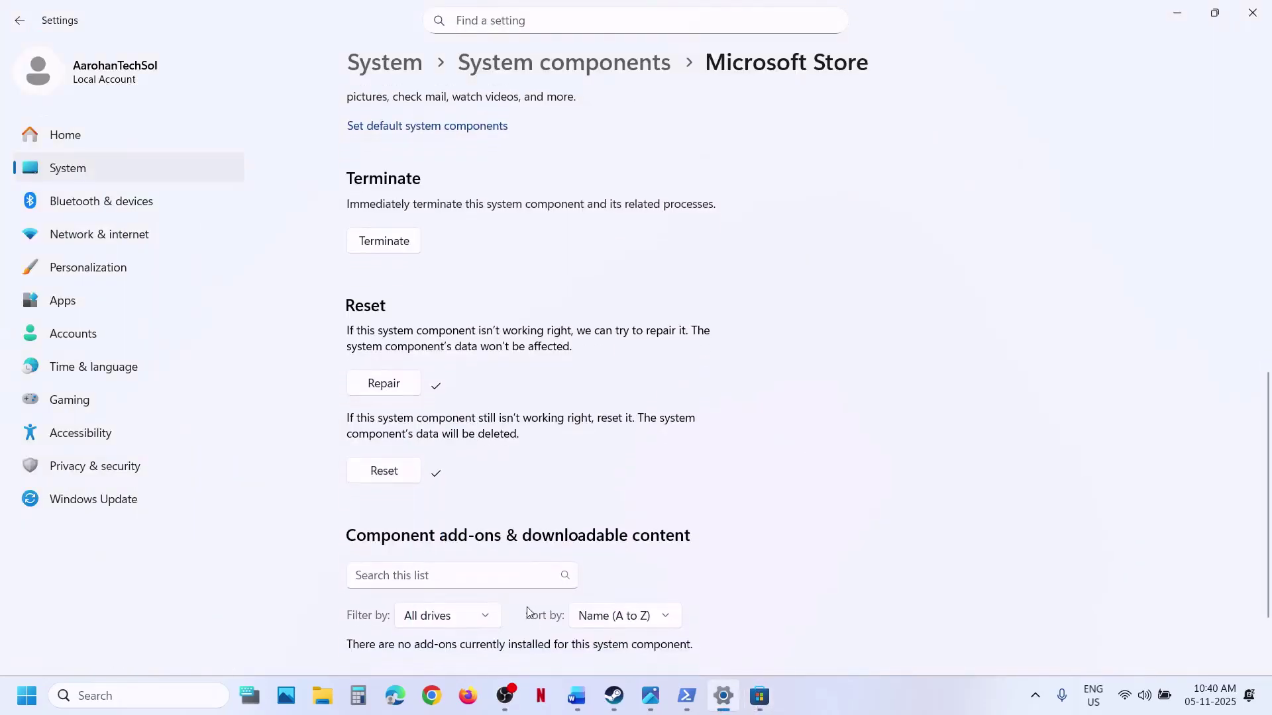
pyautogui.click(576, 695)
pyautogui.scroll(-5, 474, 516)
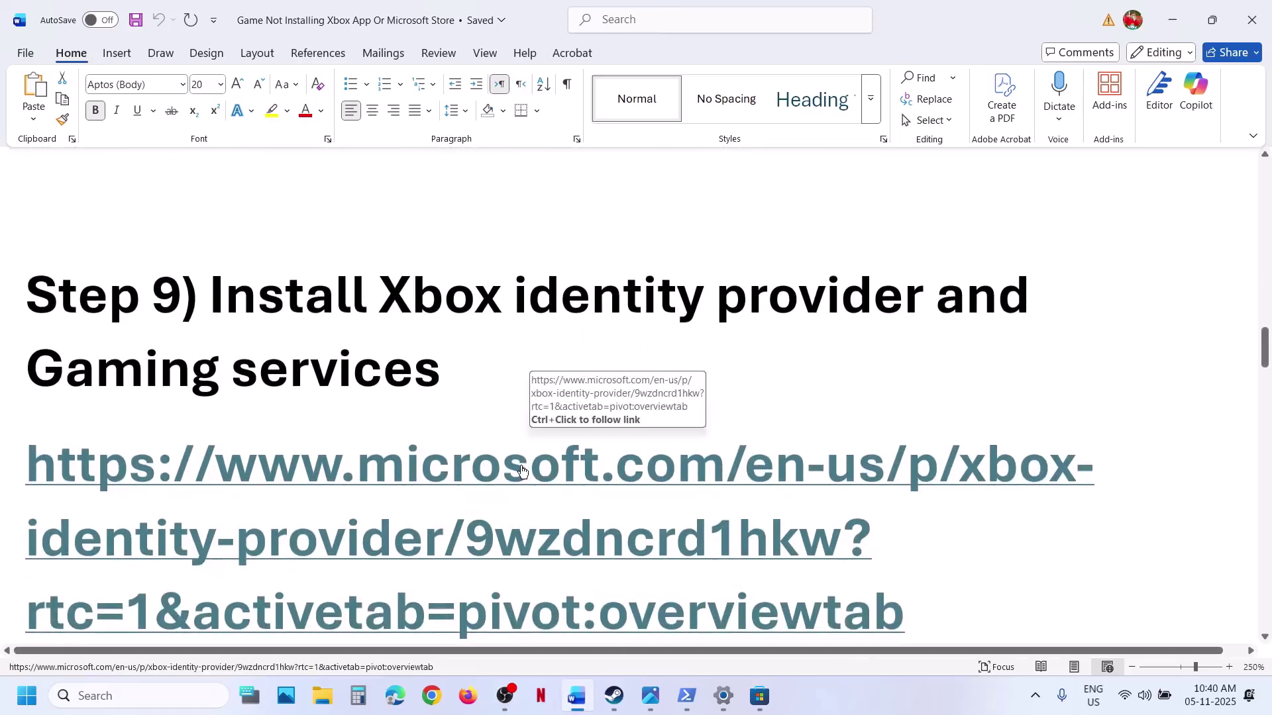
# - Follow the Step 9 Xbox Identity Provider link into Microsoft Store, confirming it's installed
pyautogui.keyDown('ctrl'); pyautogui.click(522, 469); pyautogui.keyUp('ctrl')
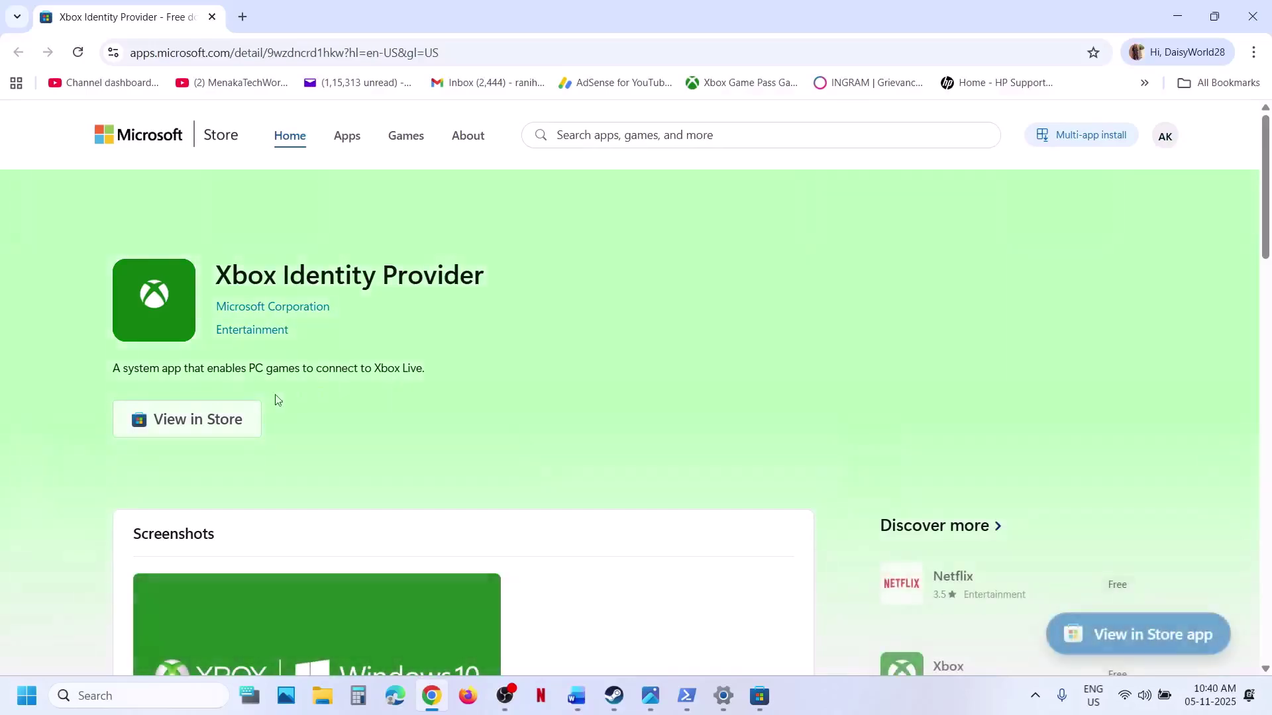
pyautogui.click(216, 424)
pyautogui.click(735, 207)
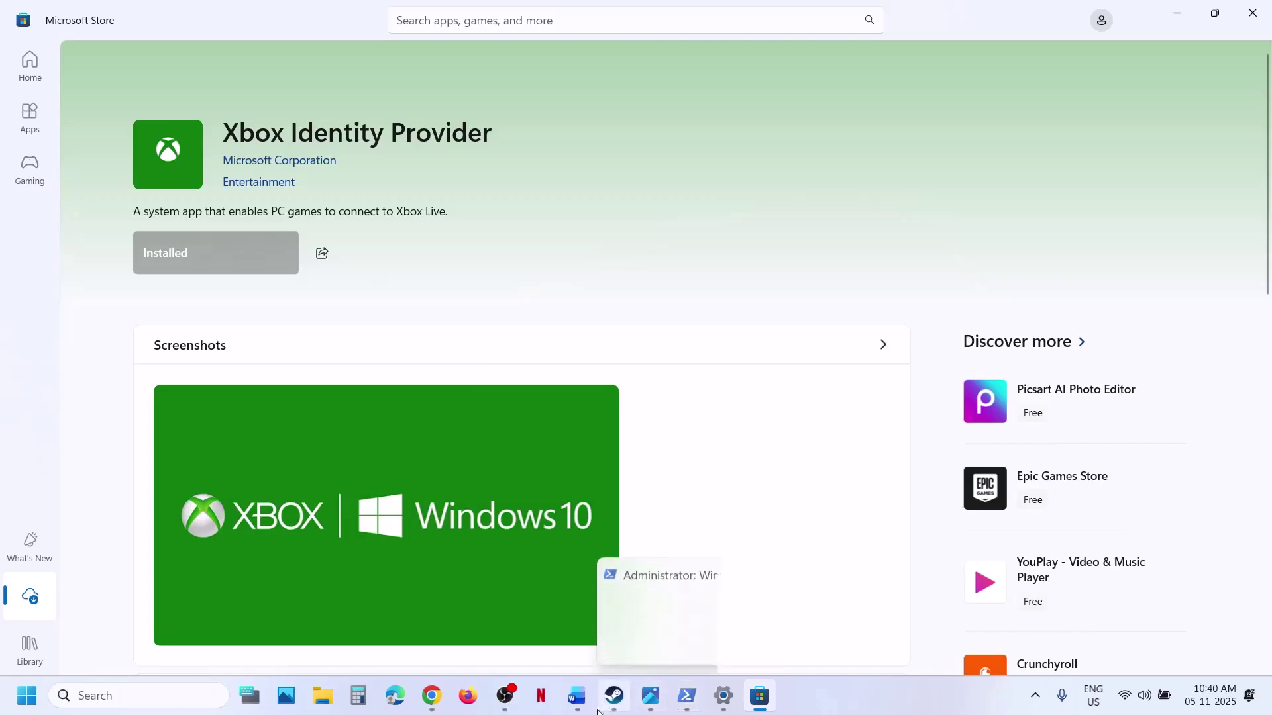
pyautogui.click(575, 708)
pyautogui.scroll(-5, 329, 497)
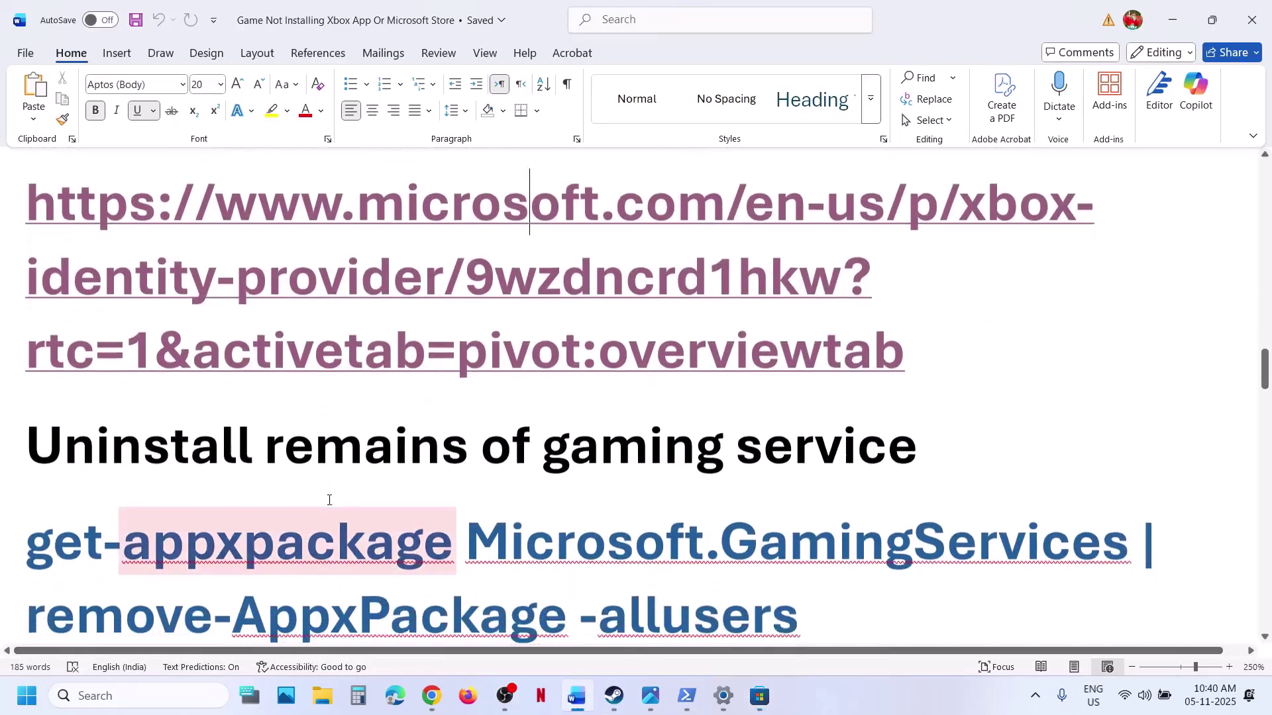
# - Copy the Gaming Services remove-AppxPackage command and paste it into PowerShell run as administrator
pyautogui.moveTo(812, 481); pyautogui.dragTo(29, 412)
pyautogui.rightClick(63, 439)
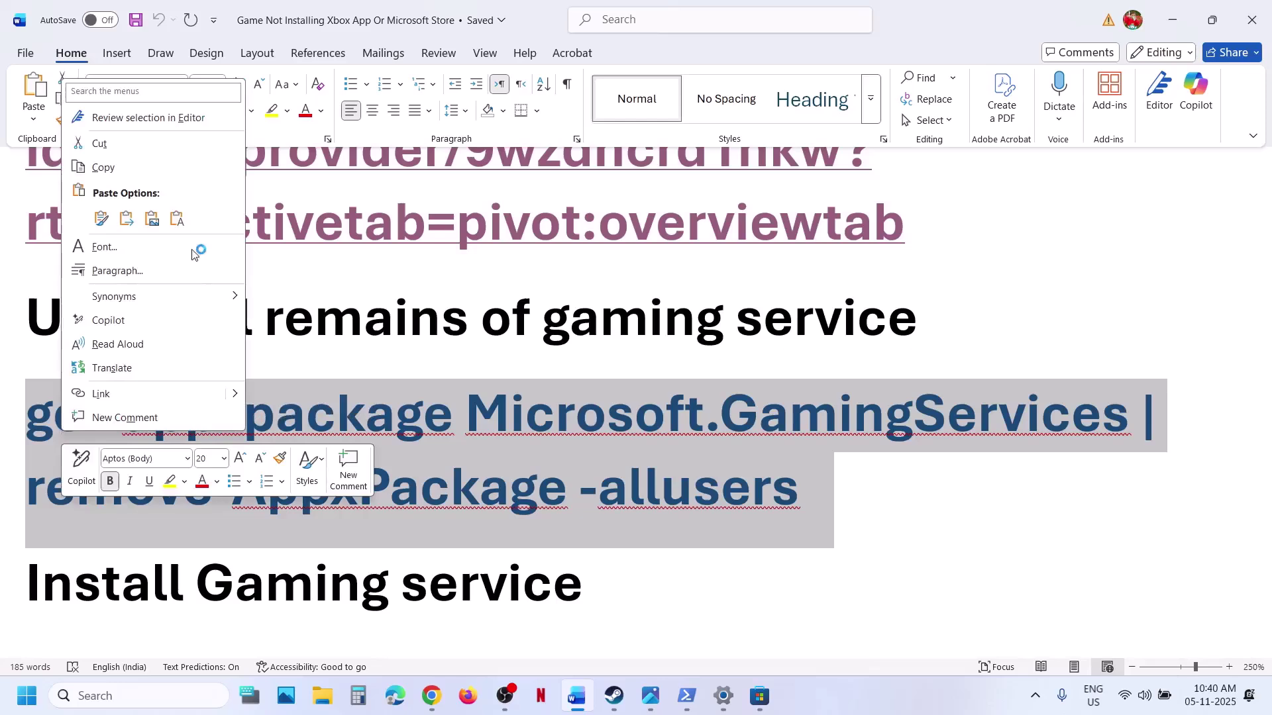
pyautogui.click(103, 168)
pyautogui.click(112, 694)
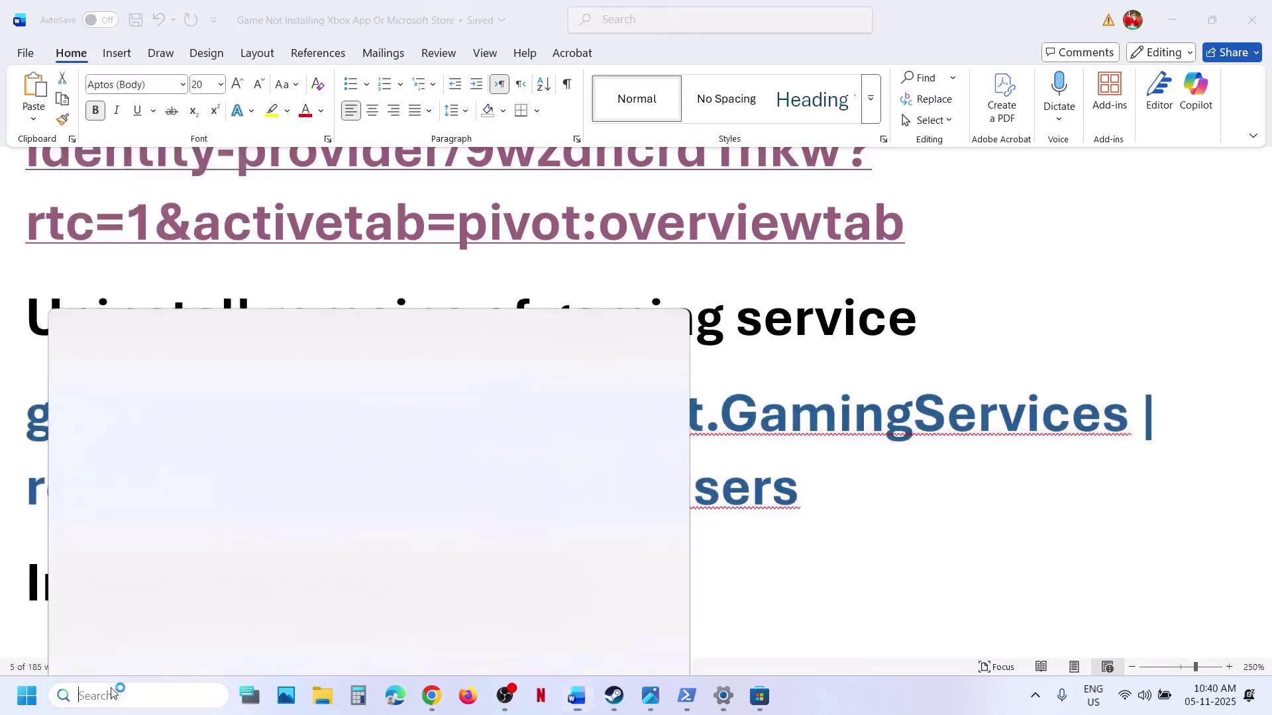
pyautogui.write('powershell')
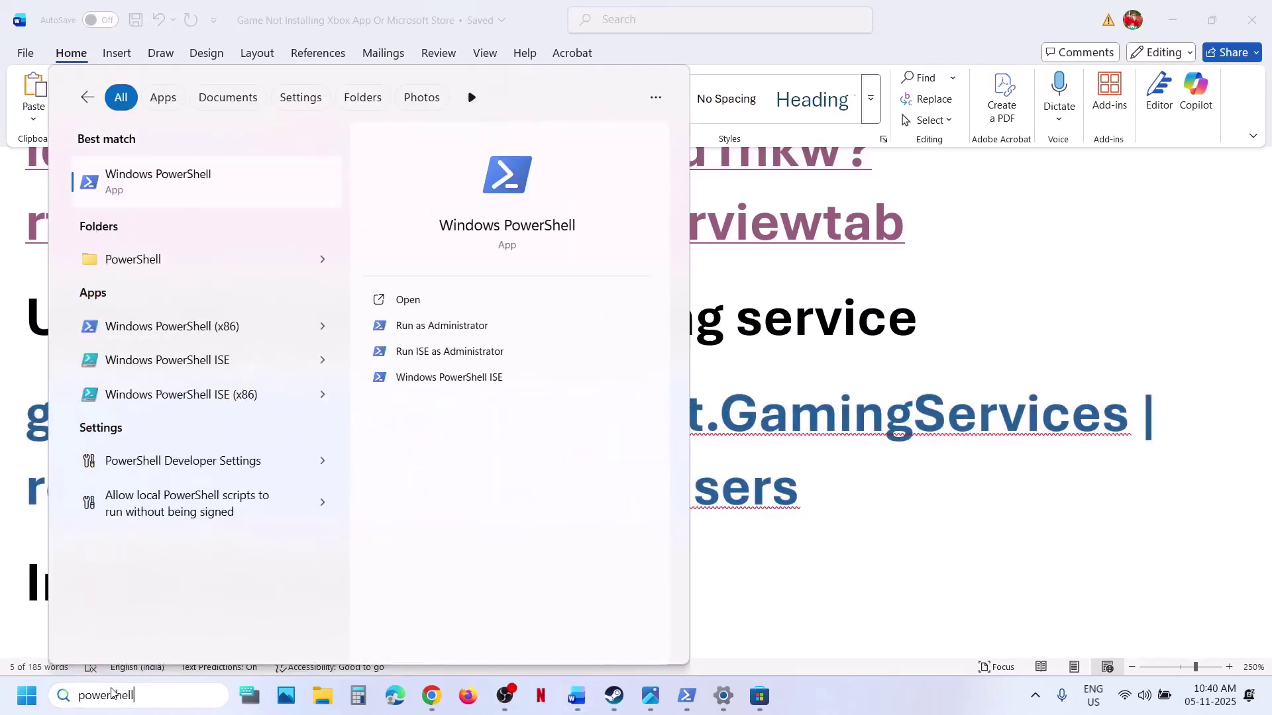
pyautogui.rightClick(160, 177)
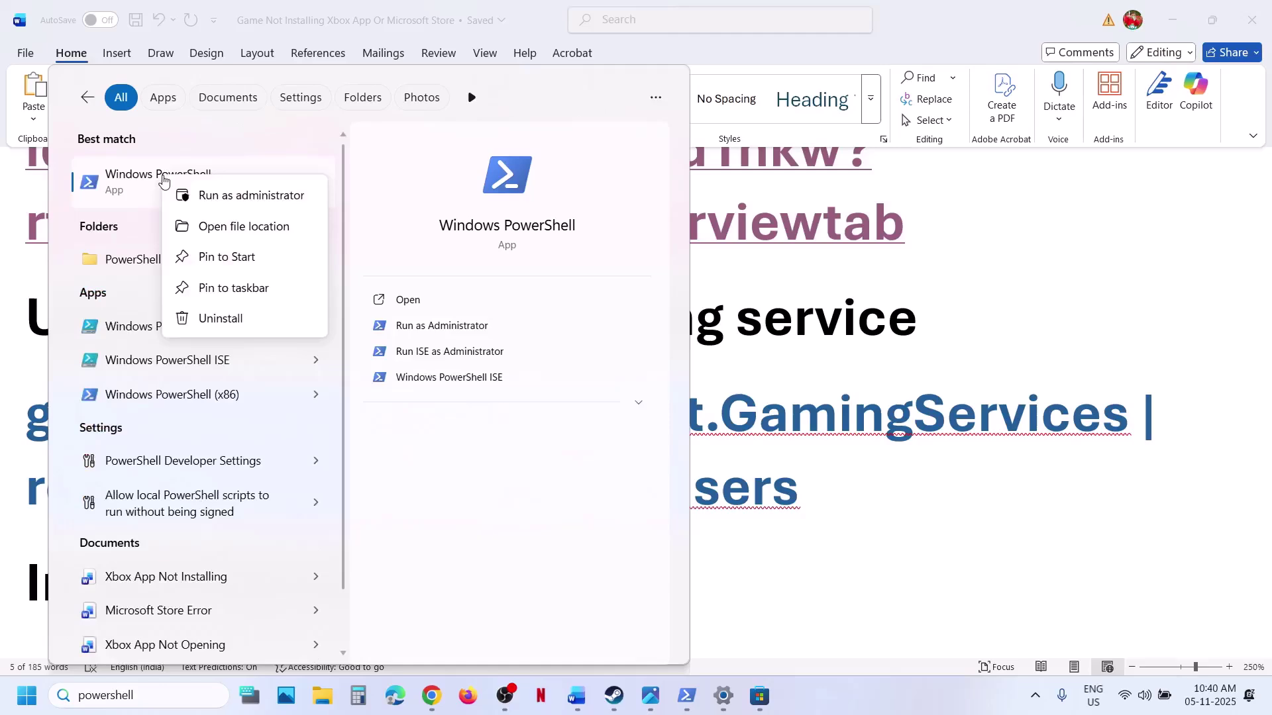
pyautogui.click(223, 196)
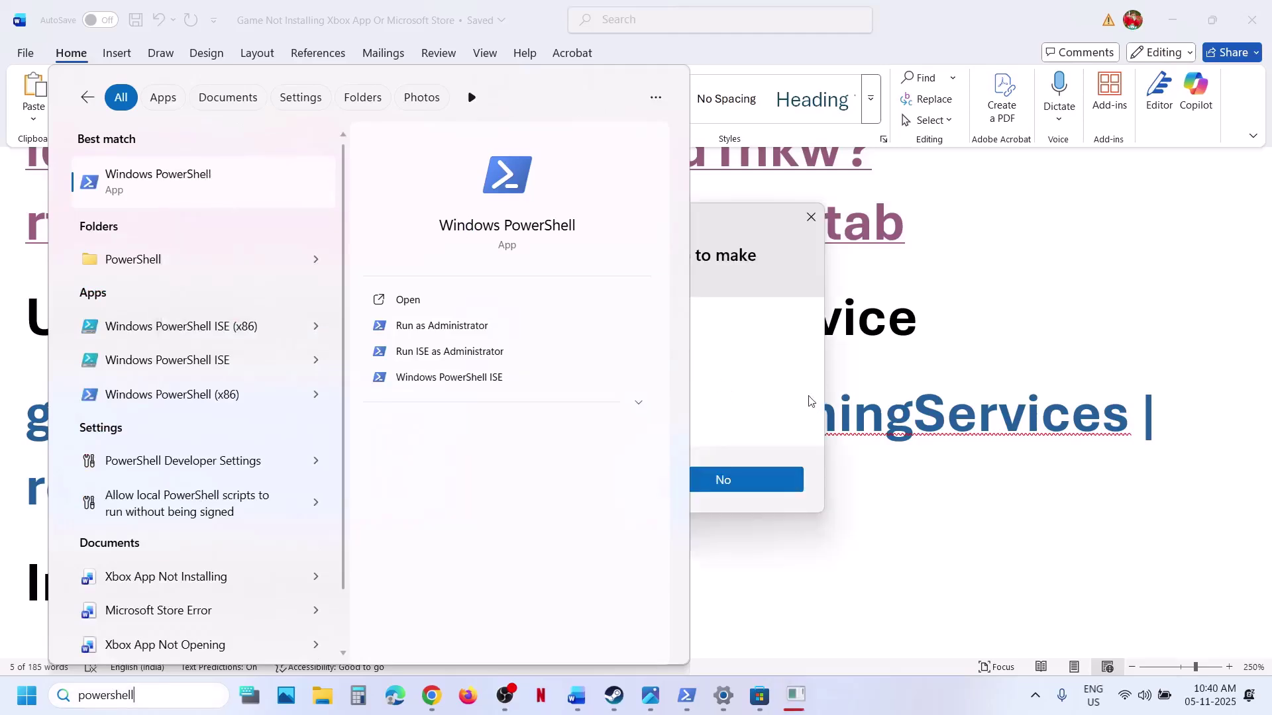
pyautogui.click(576, 470)
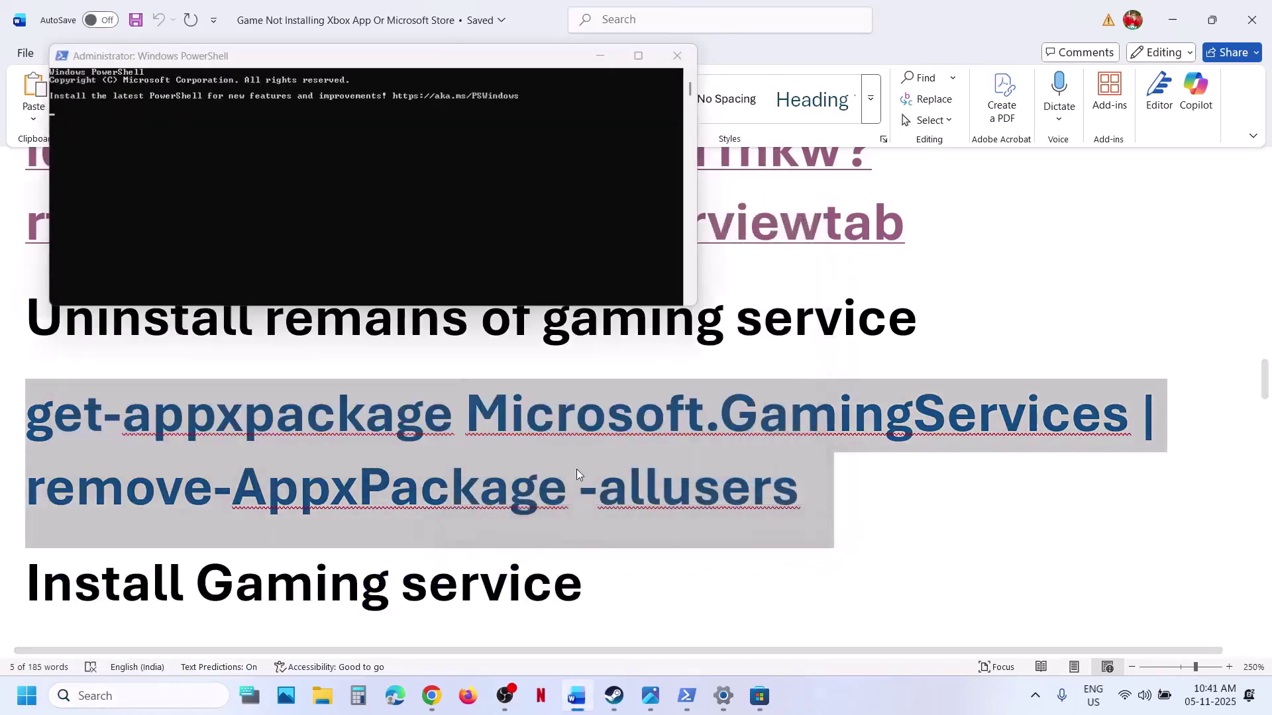
pyautogui.rightClick(413, 228)
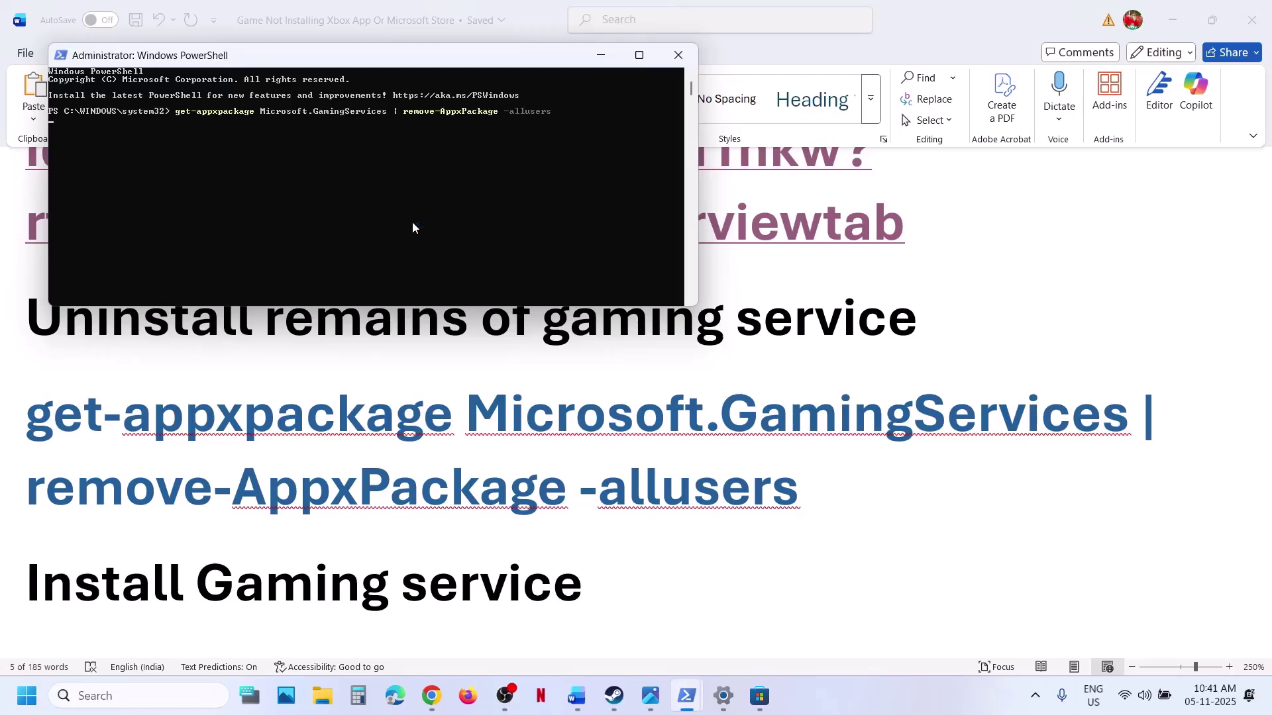
# - Copy the start ms-windows-store command from Word and run it in the admin PowerShell
pyautogui.hotkey('alt', 'Tab')
pyautogui.scroll(-4, 504, 457)
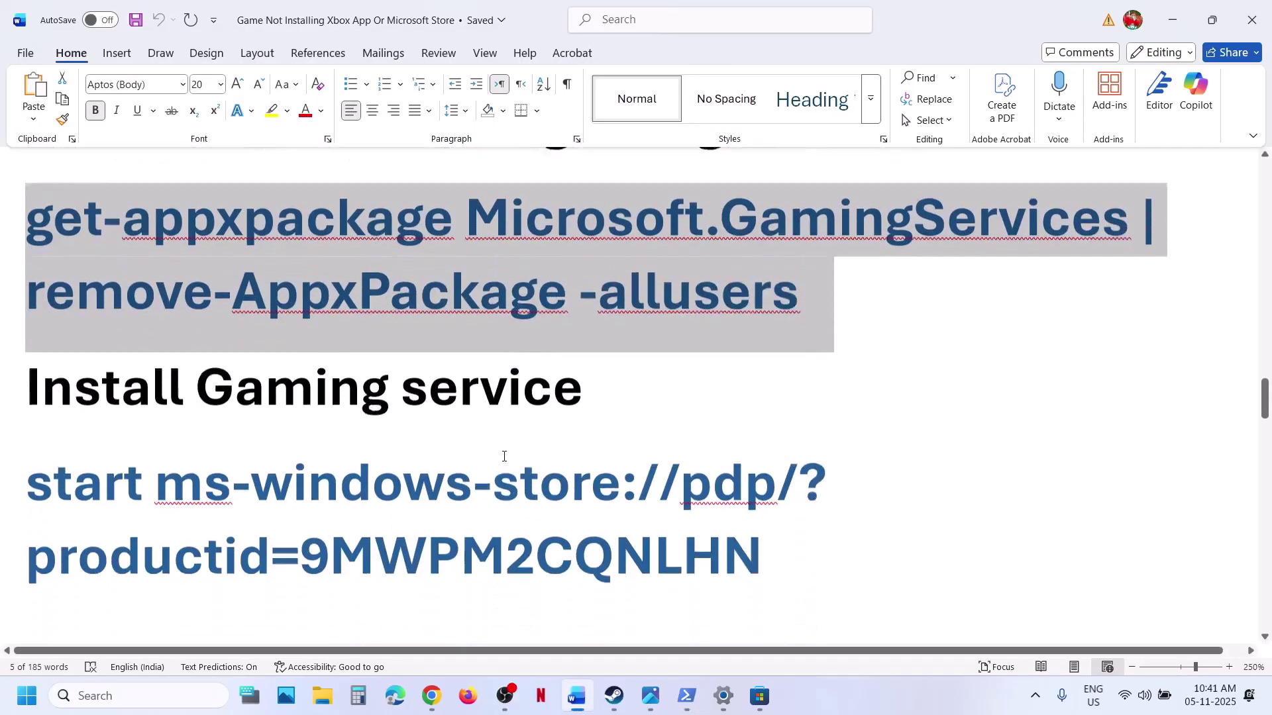
pyautogui.moveTo(762, 490); pyautogui.dragTo(80, 423)
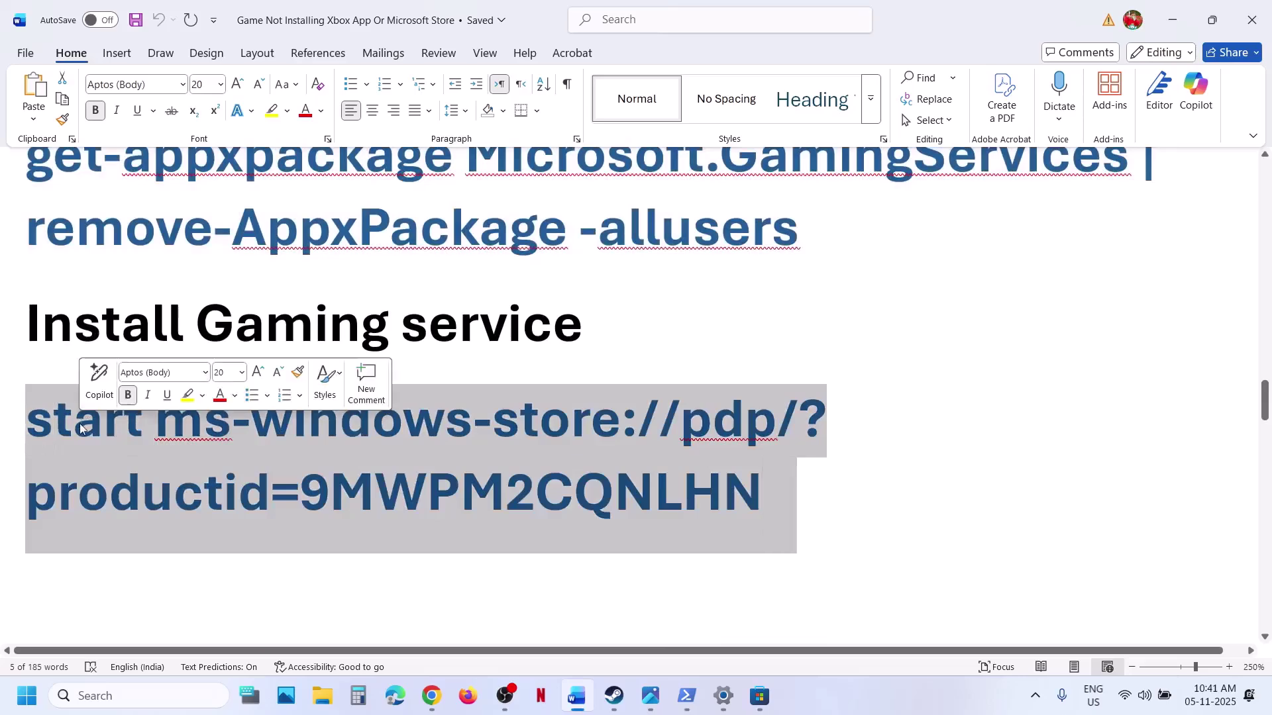
pyautogui.rightClick(97, 422)
pyautogui.click(122, 159)
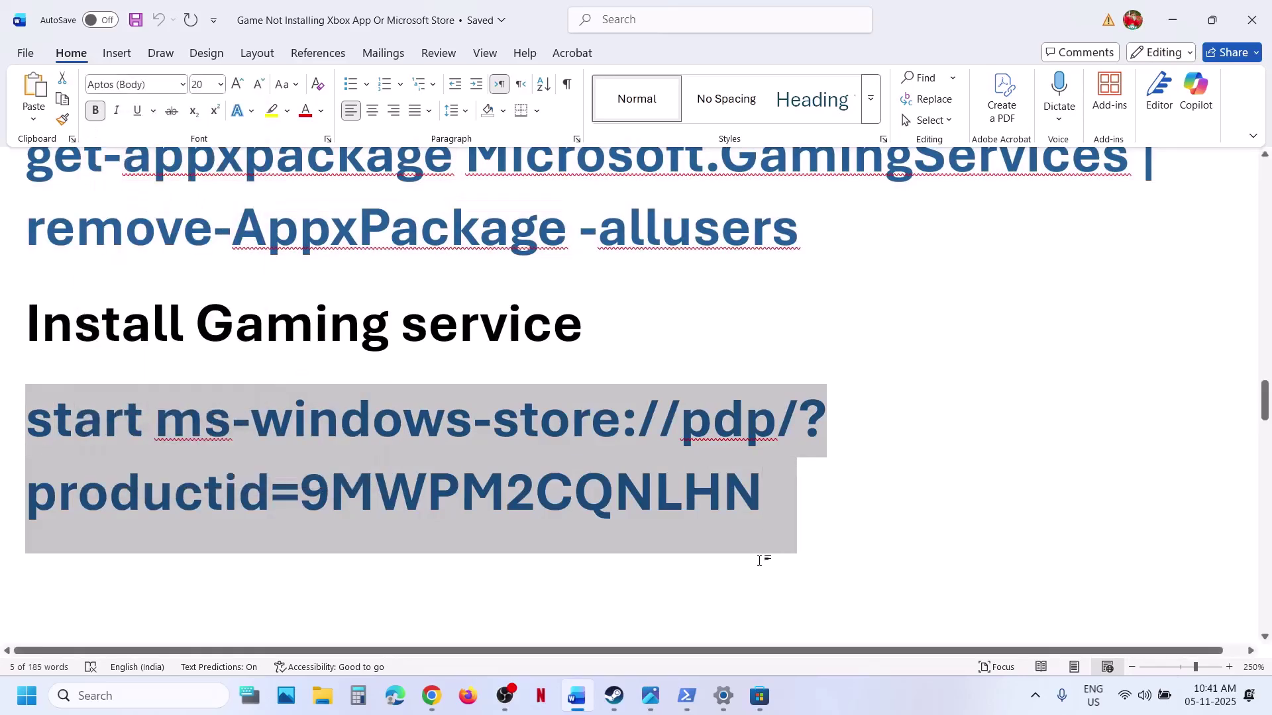
pyautogui.moveTo(686, 685)
pyautogui.click(596, 626)
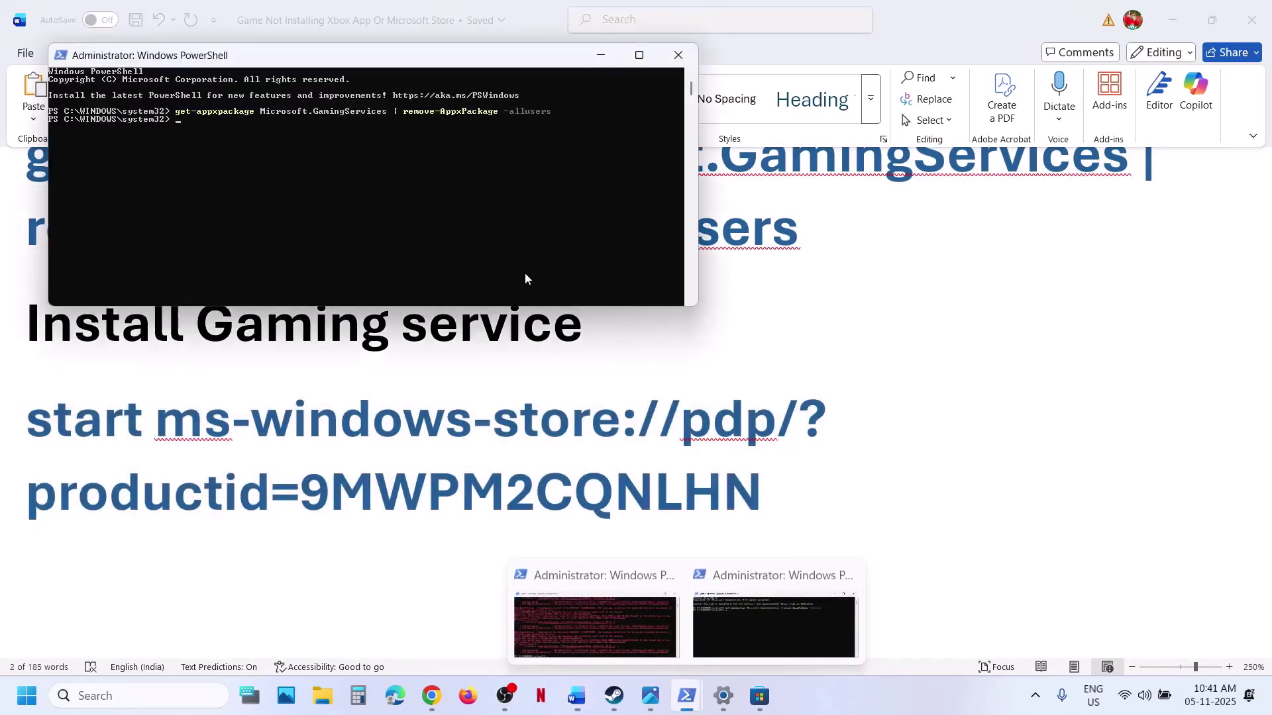
pyautogui.click(484, 255)
pyautogui.rightClick(484, 255)
pyautogui.press('Return')
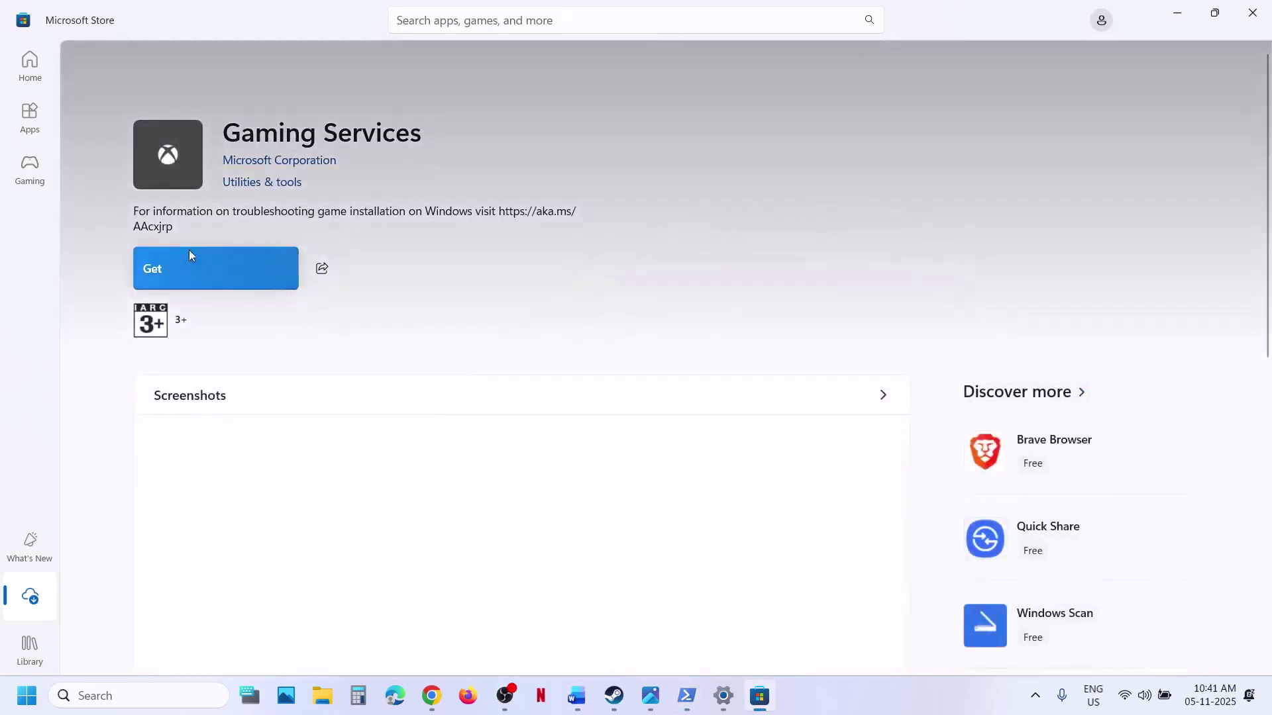
# - Install Gaming Services from the Store, approving the permission prompts and retrying once
pyautogui.click(187, 253)
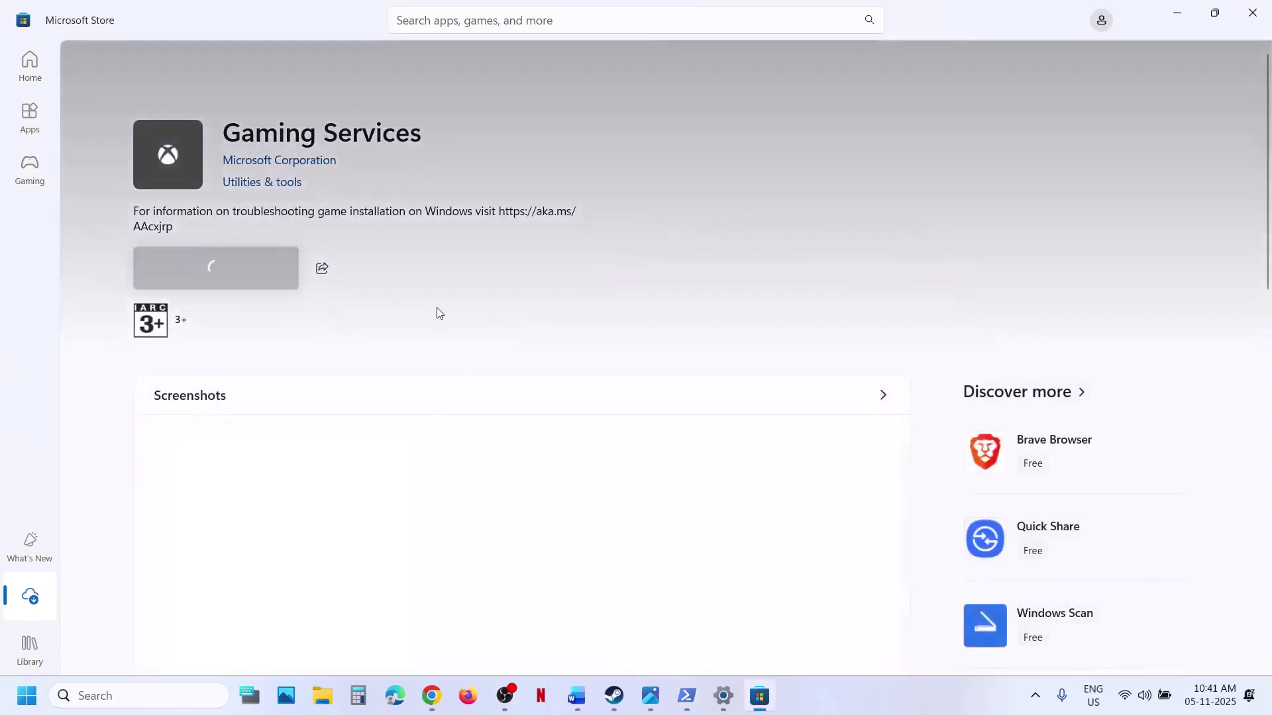
pyautogui.click(549, 482)
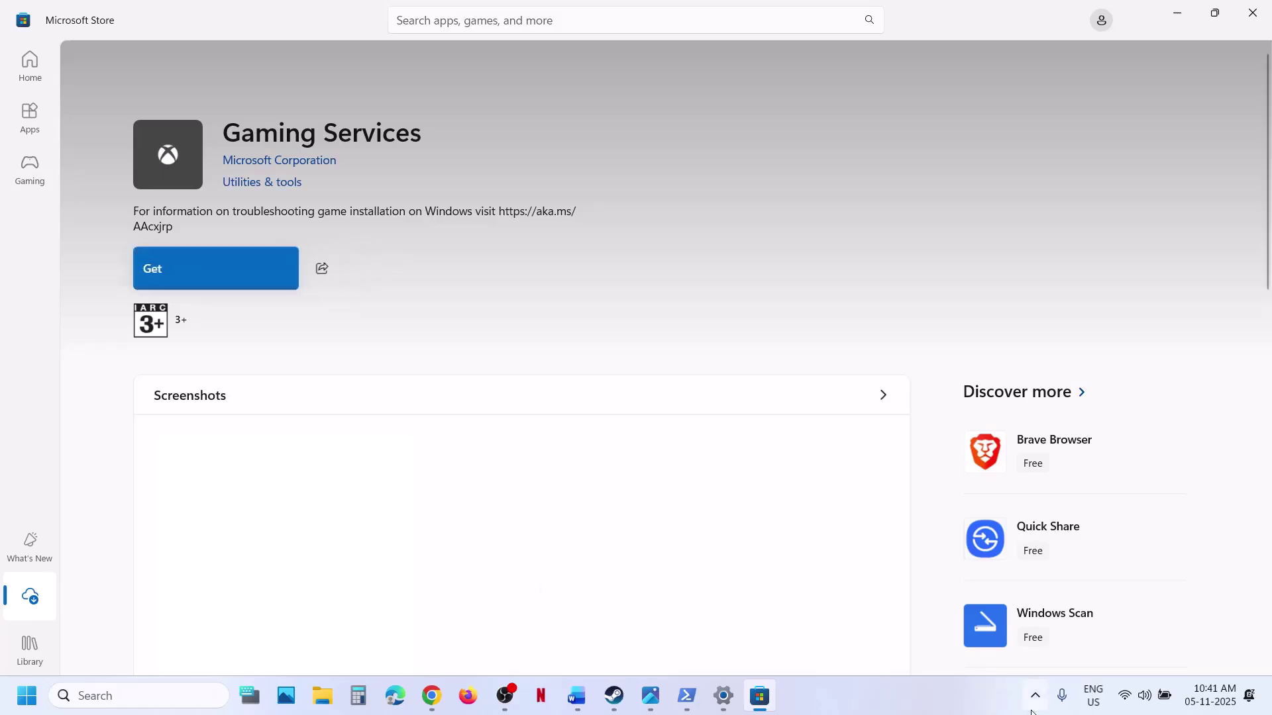
pyautogui.click(205, 277)
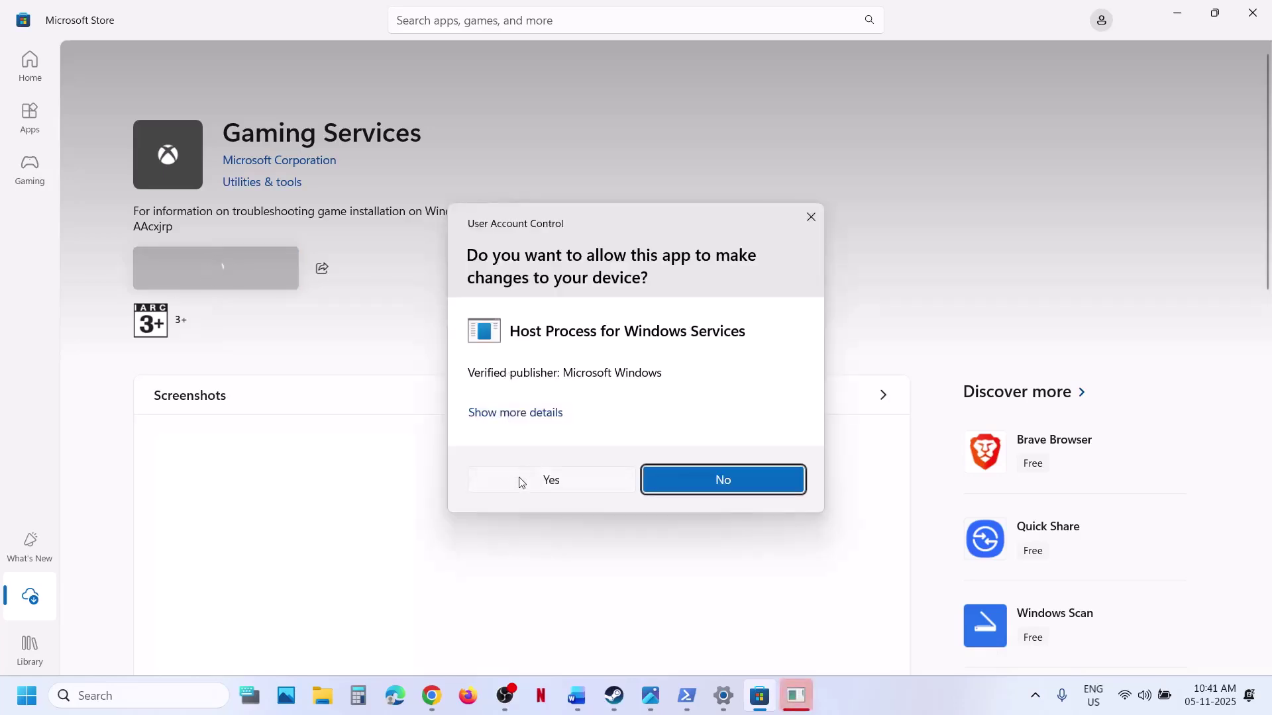
pyautogui.click(520, 481)
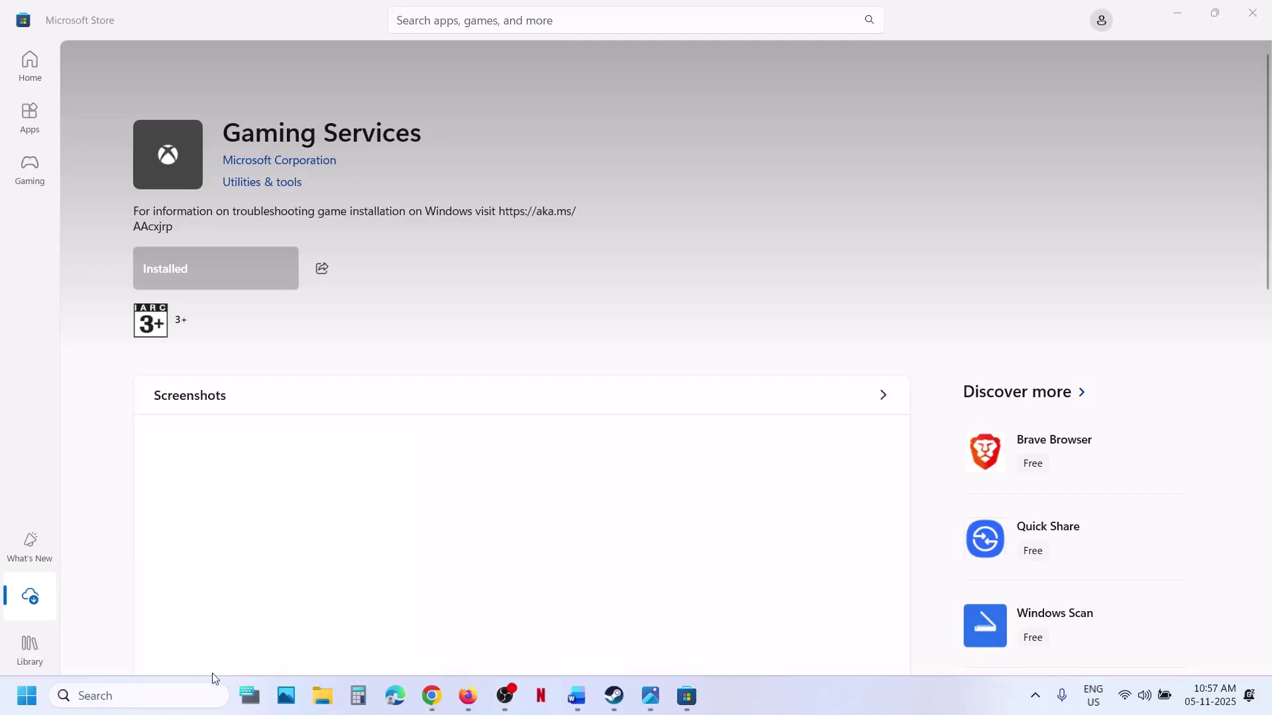
pyautogui.click(185, 693)
# - Launch the Xbox app from search, then review the Step 9 services list in Word
pyautogui.write('xbox')
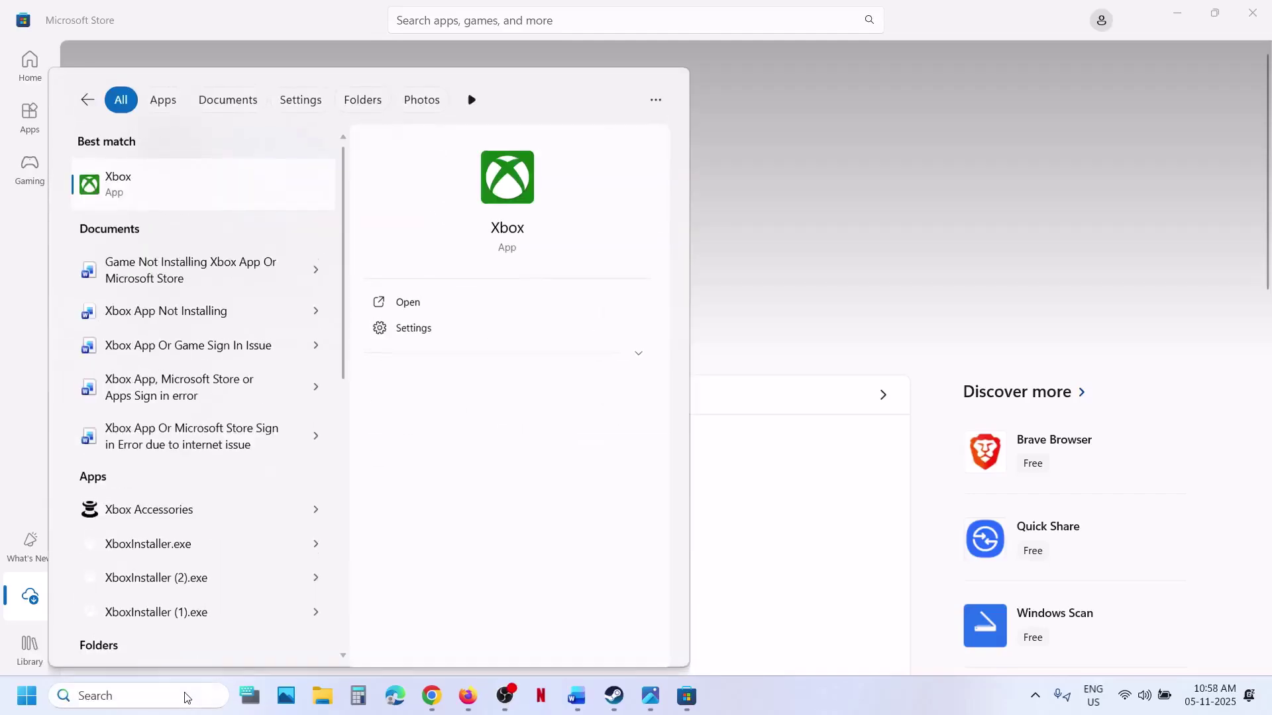
pyautogui.press('Return')
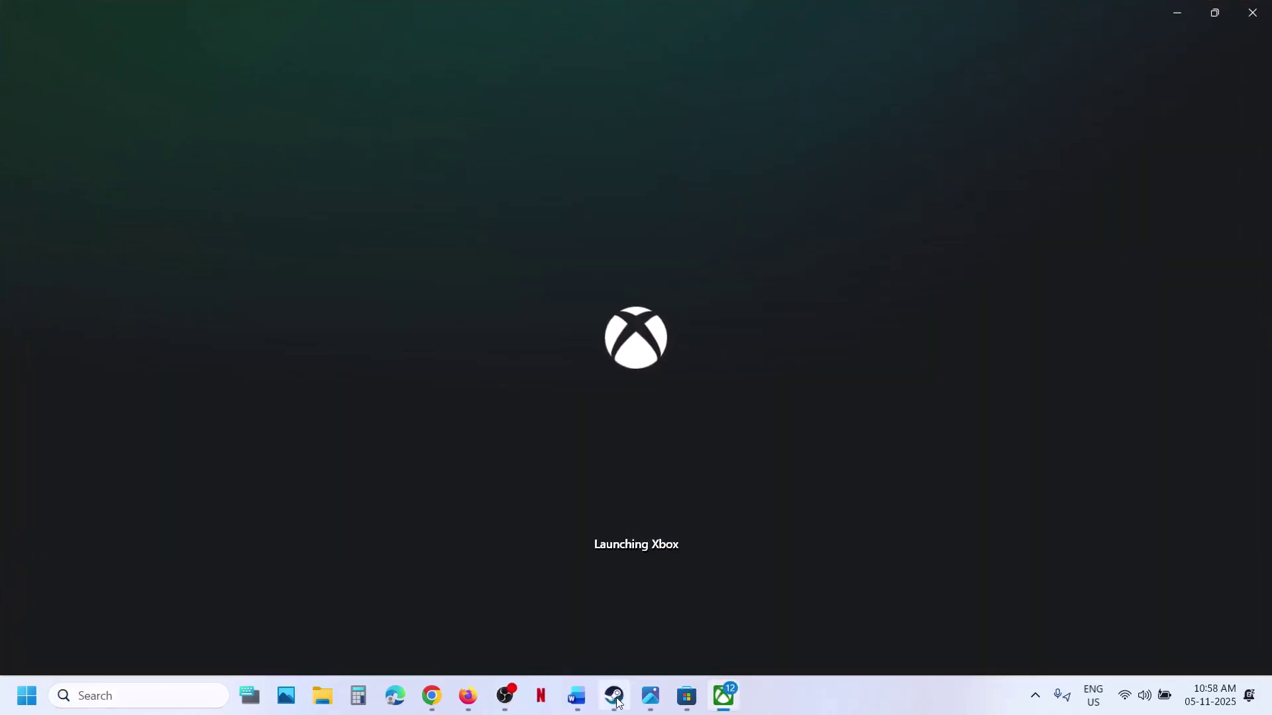
pyautogui.click(576, 703)
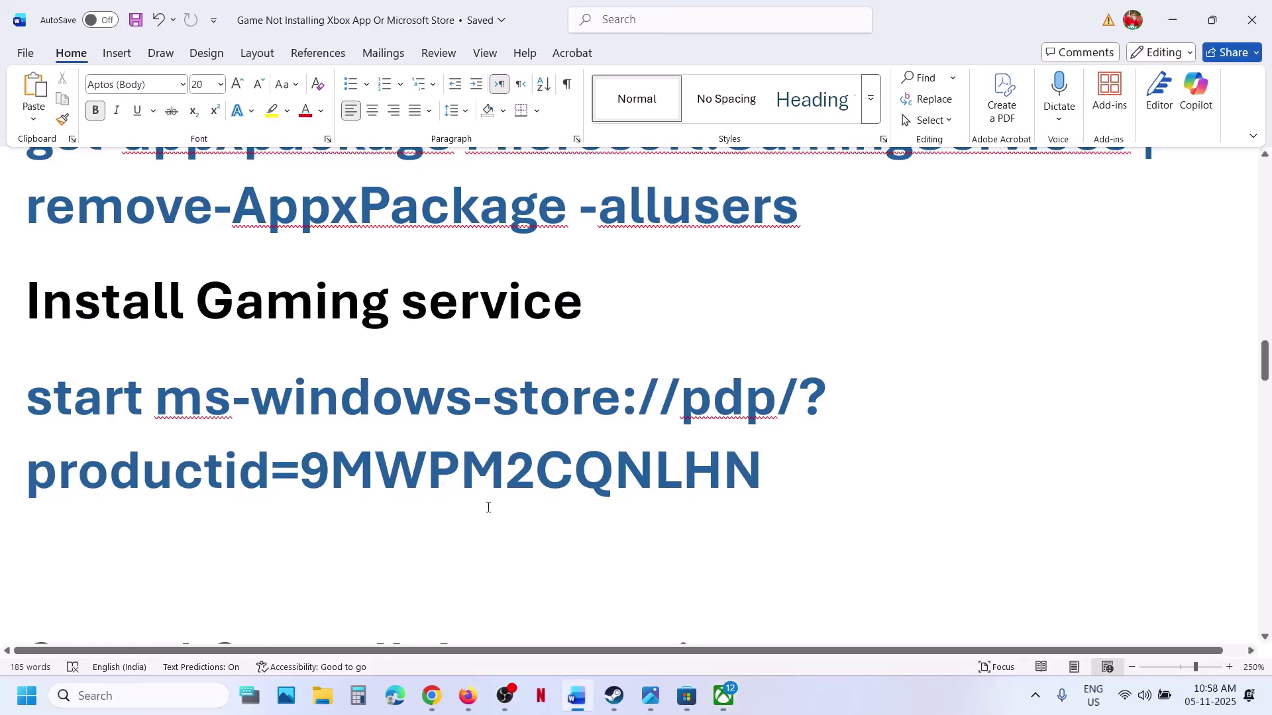
pyautogui.scroll(-8, 488, 507)
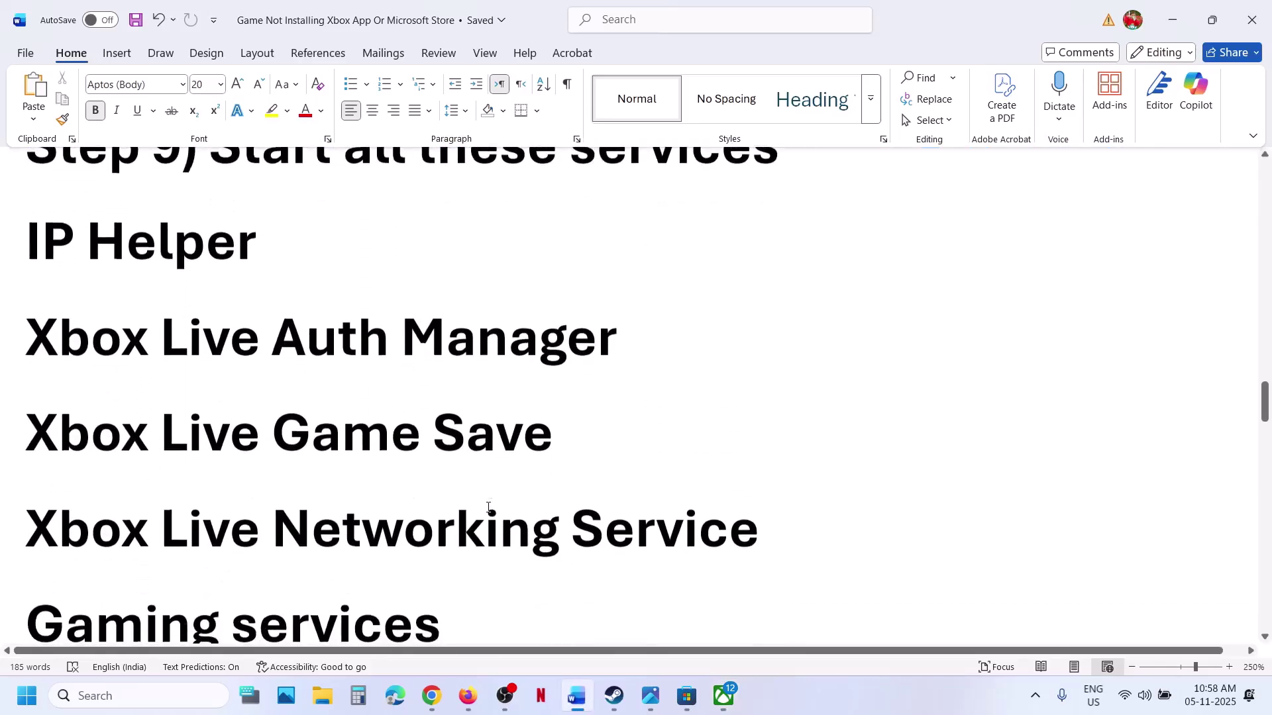
pyautogui.scroll(1, 488, 507)
# - Open the Services console from a Windows search for 'services'
pyautogui.click(106, 704)
pyautogui.write('s')
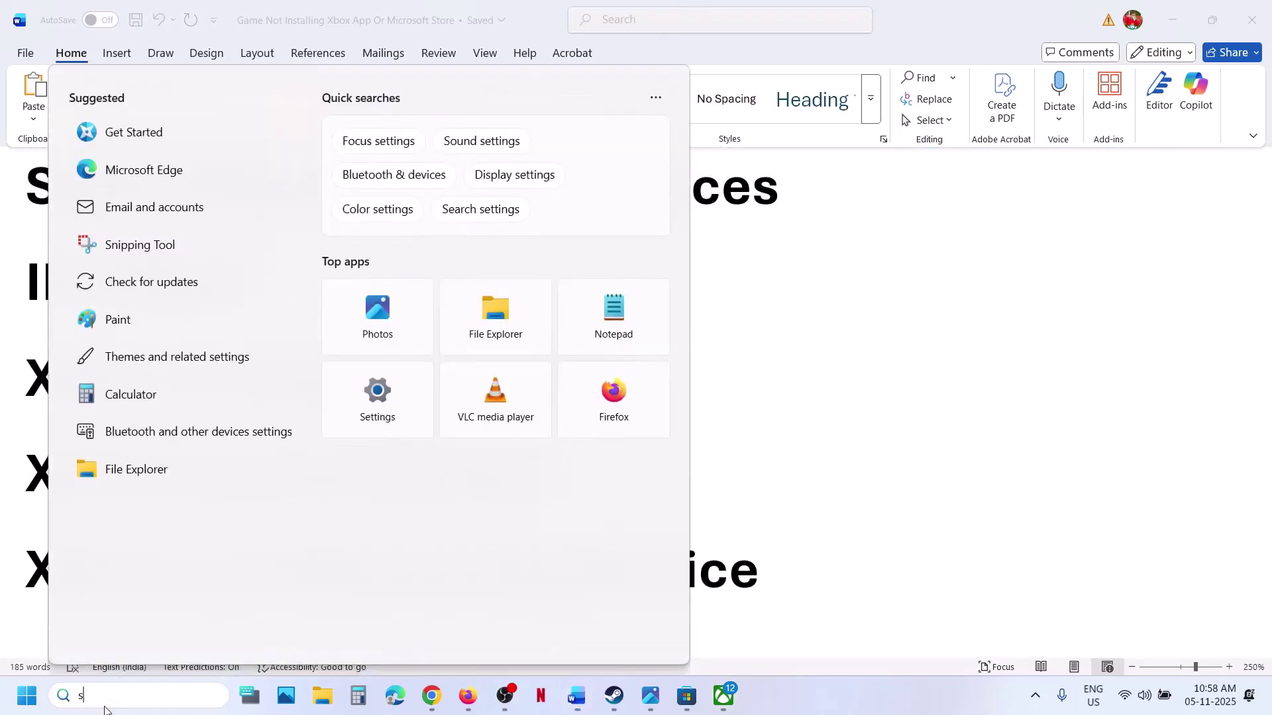
pyautogui.write('ervices')
pyautogui.press('Return')
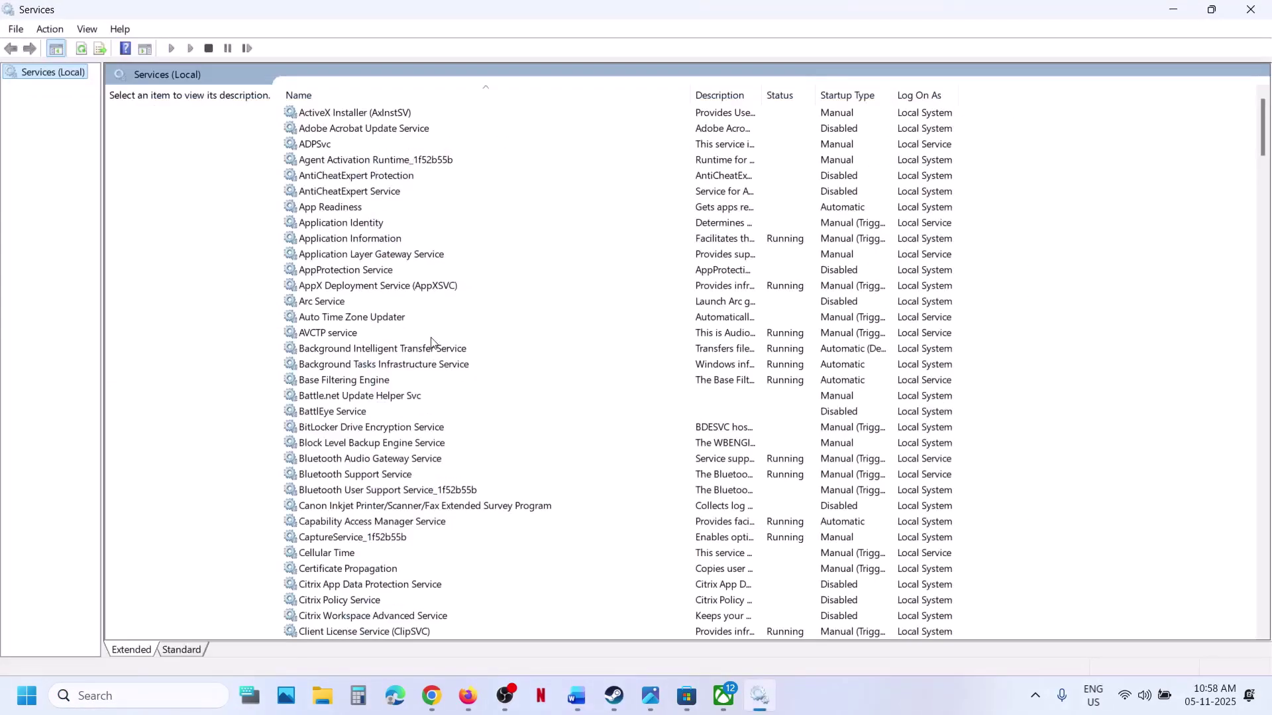
# - Set the IP Helper service startup type to Automatic and apply
pyautogui.click(431, 335)
pyautogui.press('i')
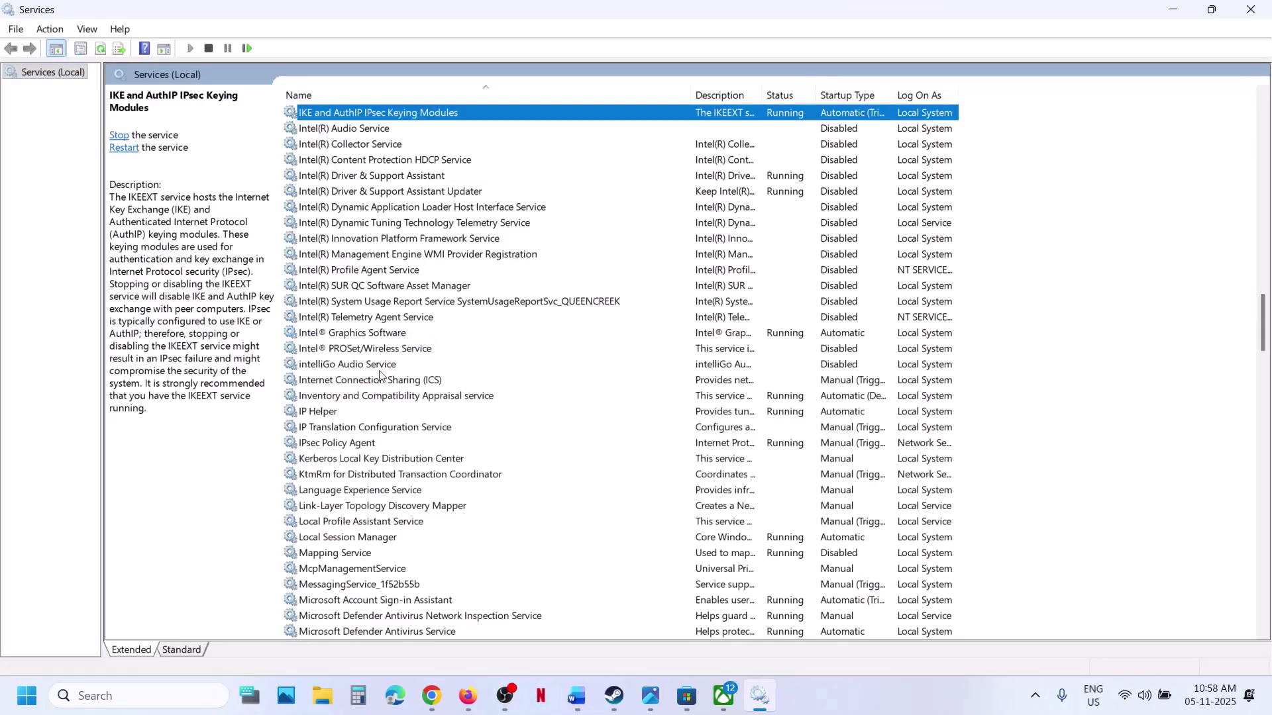
pyautogui.click(331, 411)
pyautogui.doubleClick(348, 411)
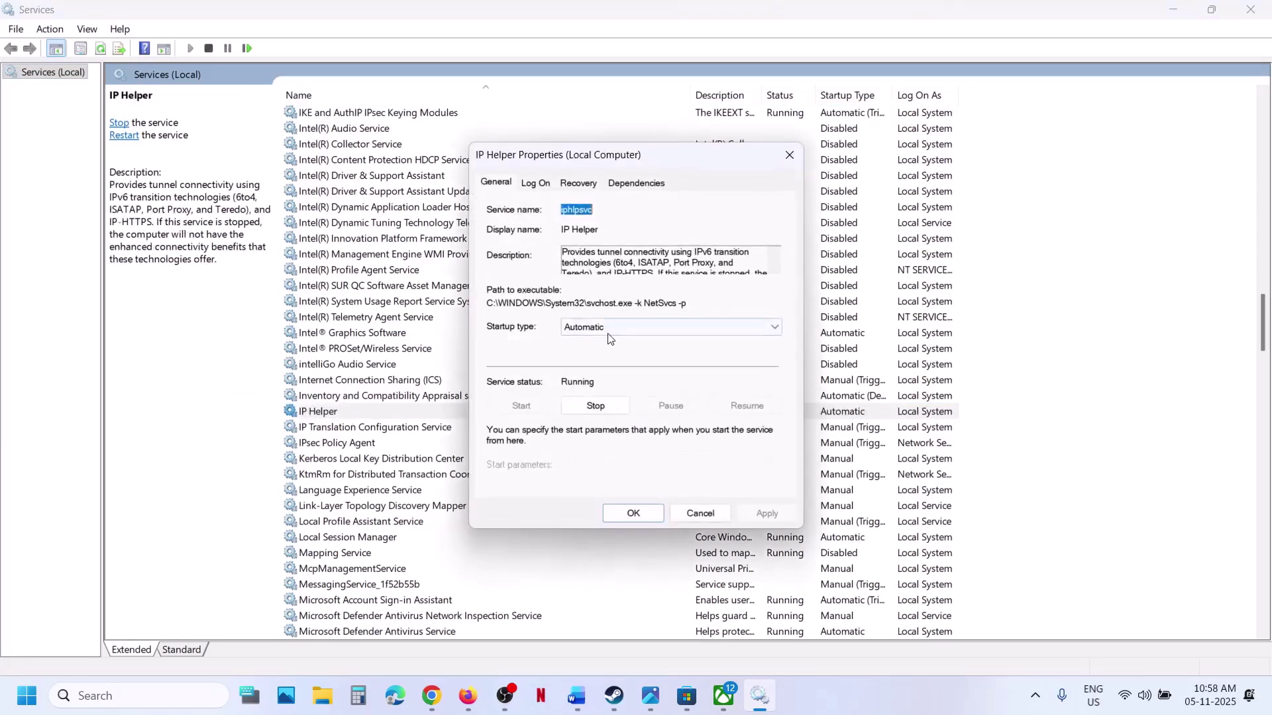
pyautogui.click(663, 327)
pyautogui.click(759, 442)
pyautogui.click(767, 514)
pyautogui.click(616, 514)
# - Set Xbox Accessory Management Service and Xbox Live Auth Manager startup to Automatic
pyautogui.click(406, 522)
pyautogui.press('x')
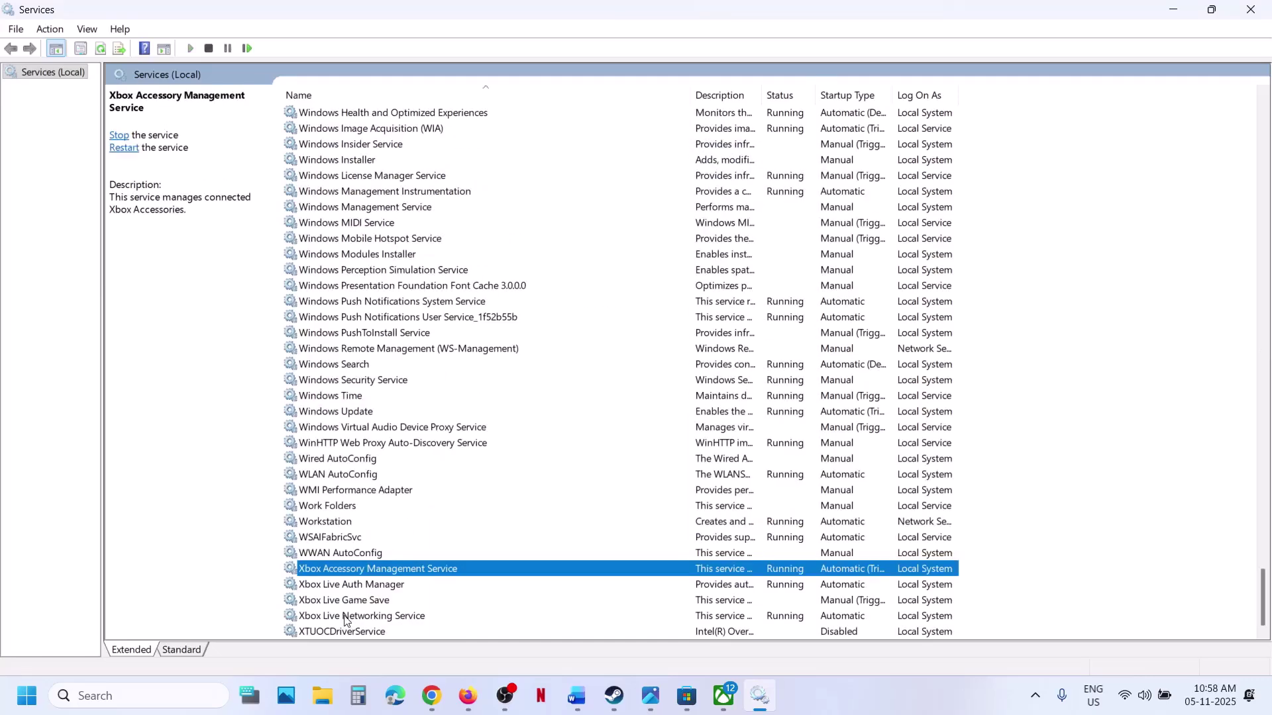
pyautogui.doubleClick(372, 574)
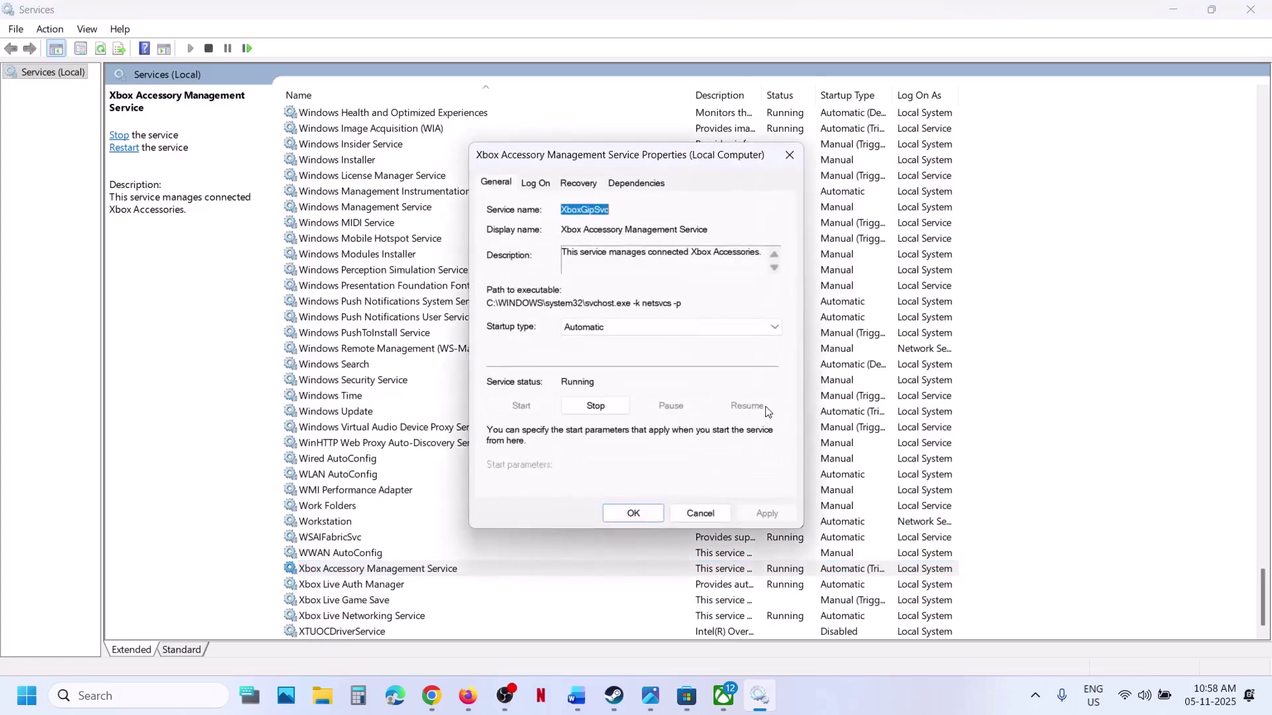
pyautogui.click(627, 328)
pyautogui.click(608, 353)
pyautogui.click(755, 511)
pyautogui.click(614, 515)
pyautogui.doubleClick(339, 586)
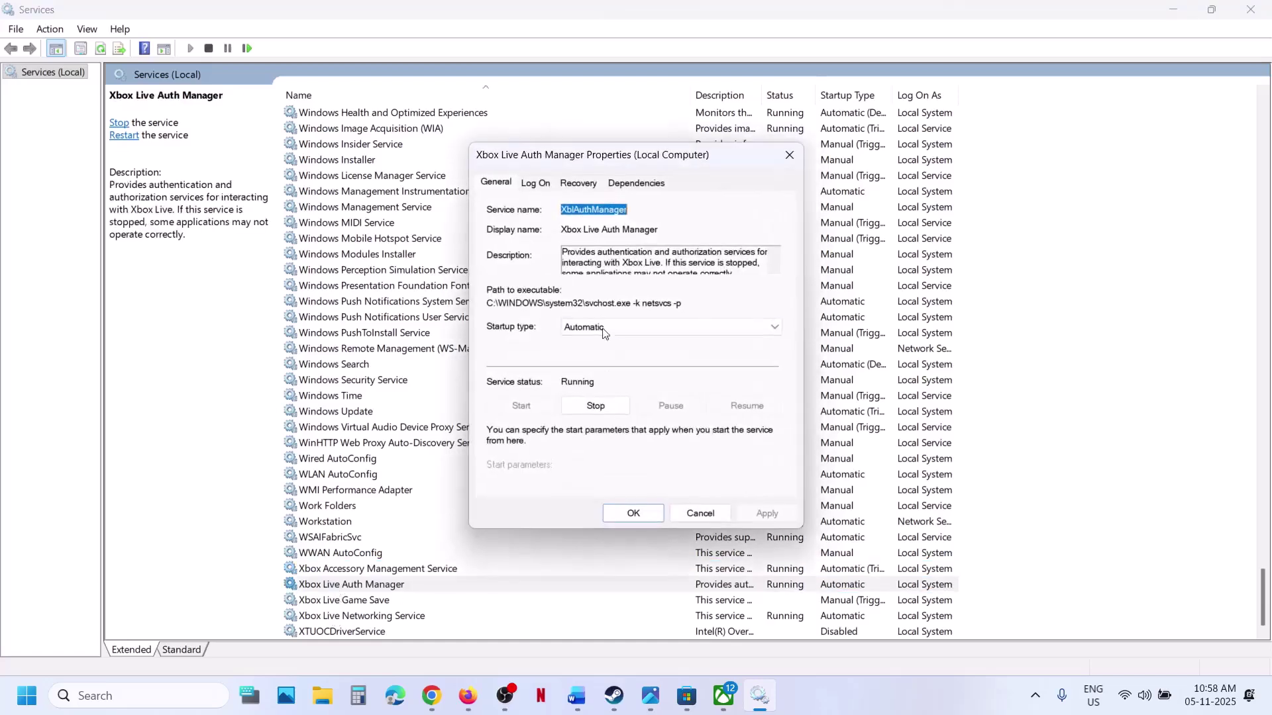
pyautogui.click(604, 328)
pyautogui.click(604, 352)
pyautogui.click(763, 513)
pyautogui.click(631, 513)
# - Set Xbox Live Game Save to Automatic startup, apply, and start the service
pyautogui.doubleClick(365, 599)
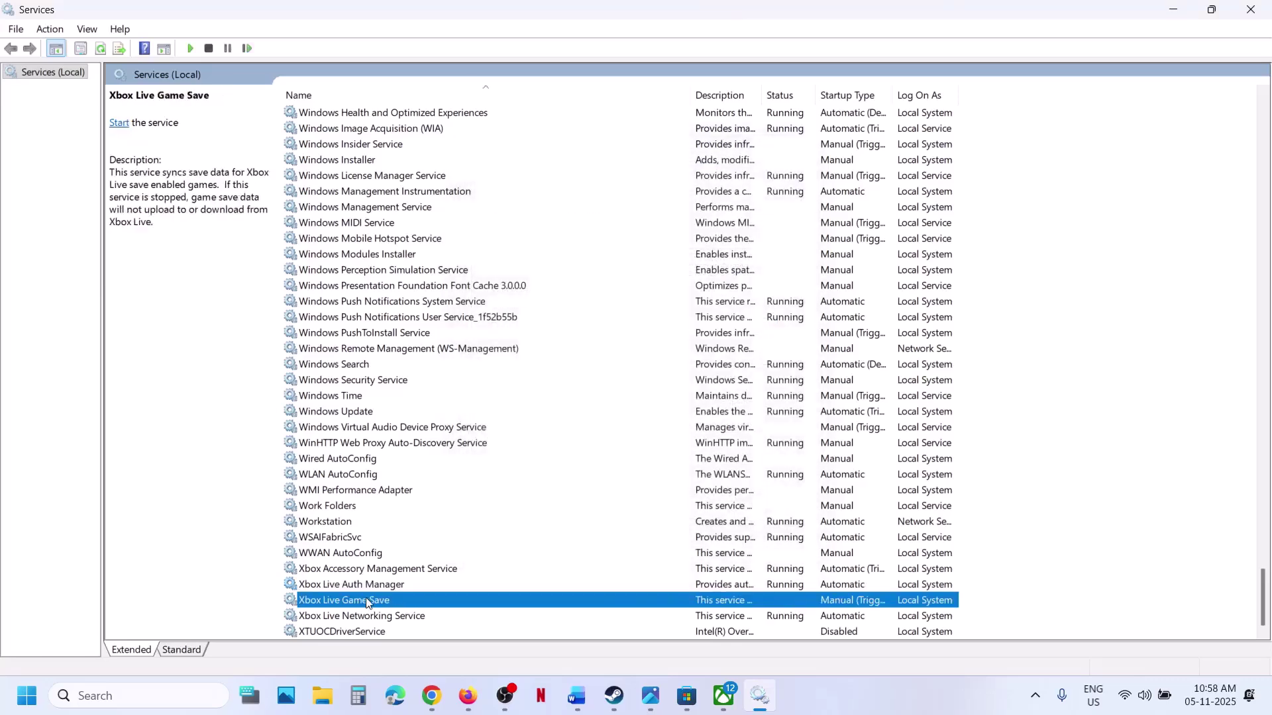
pyautogui.click(591, 330)
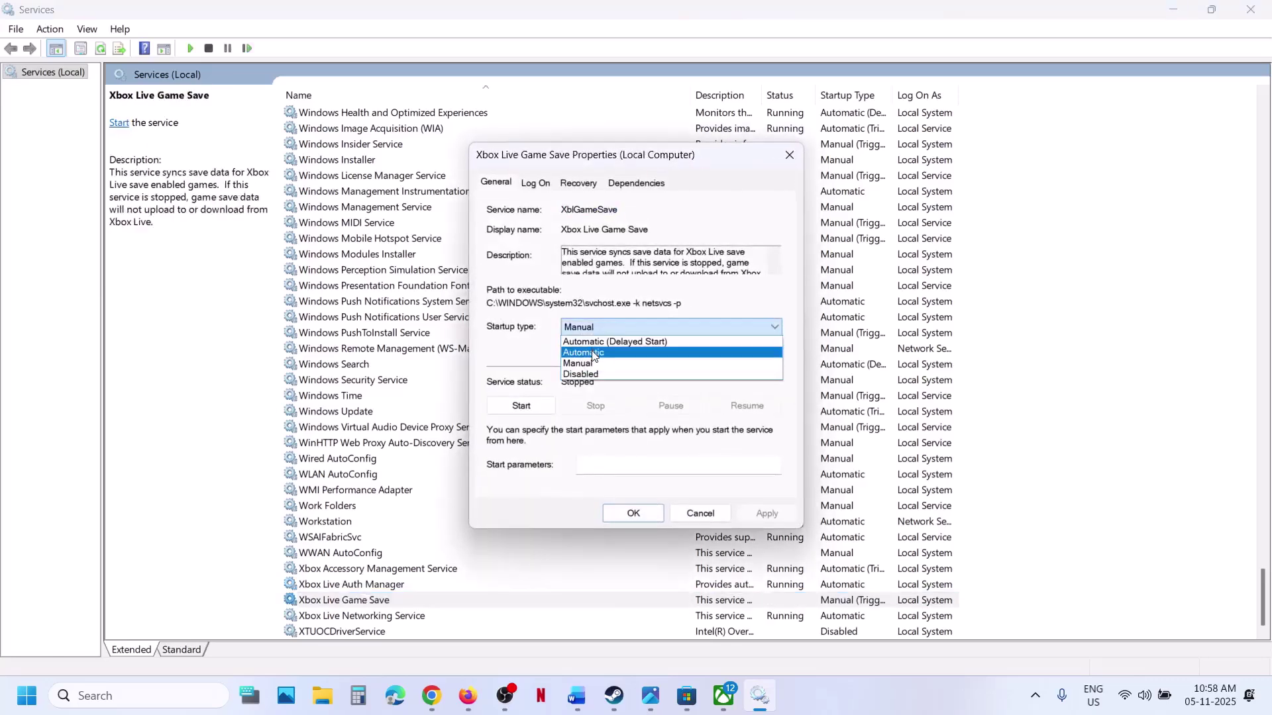
pyautogui.click(595, 354)
pyautogui.click(765, 513)
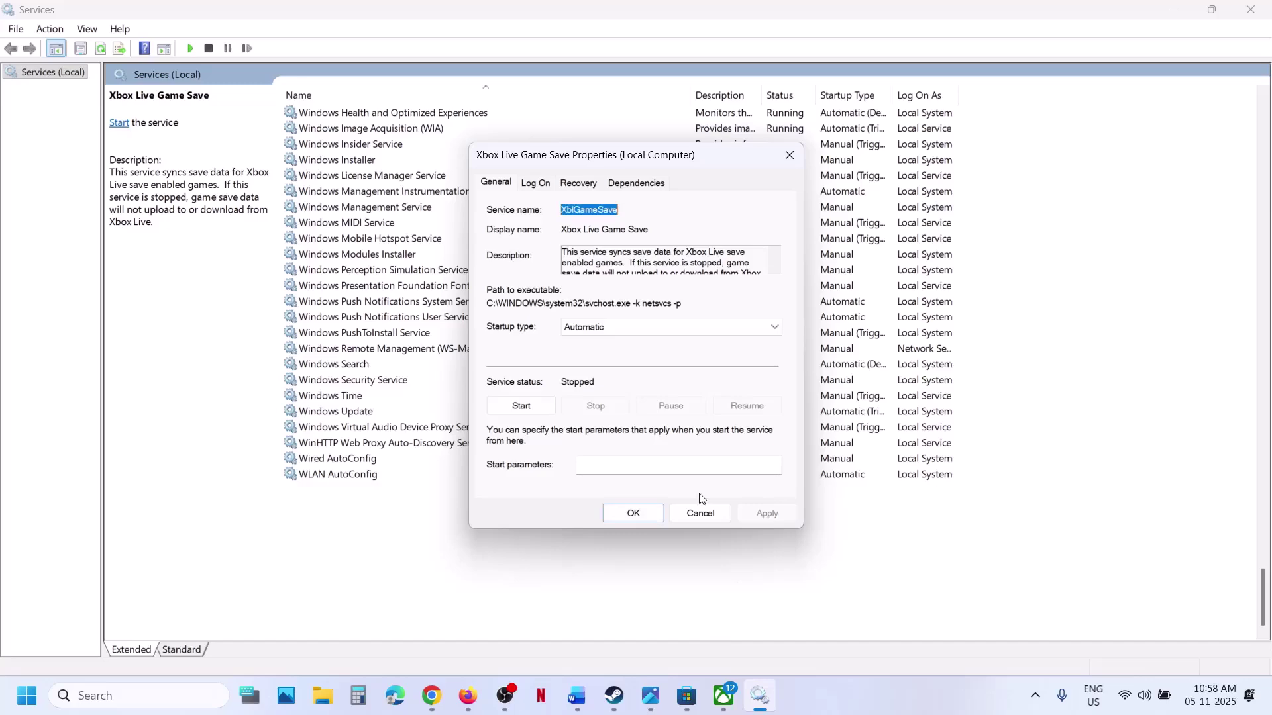
pyautogui.click(523, 405)
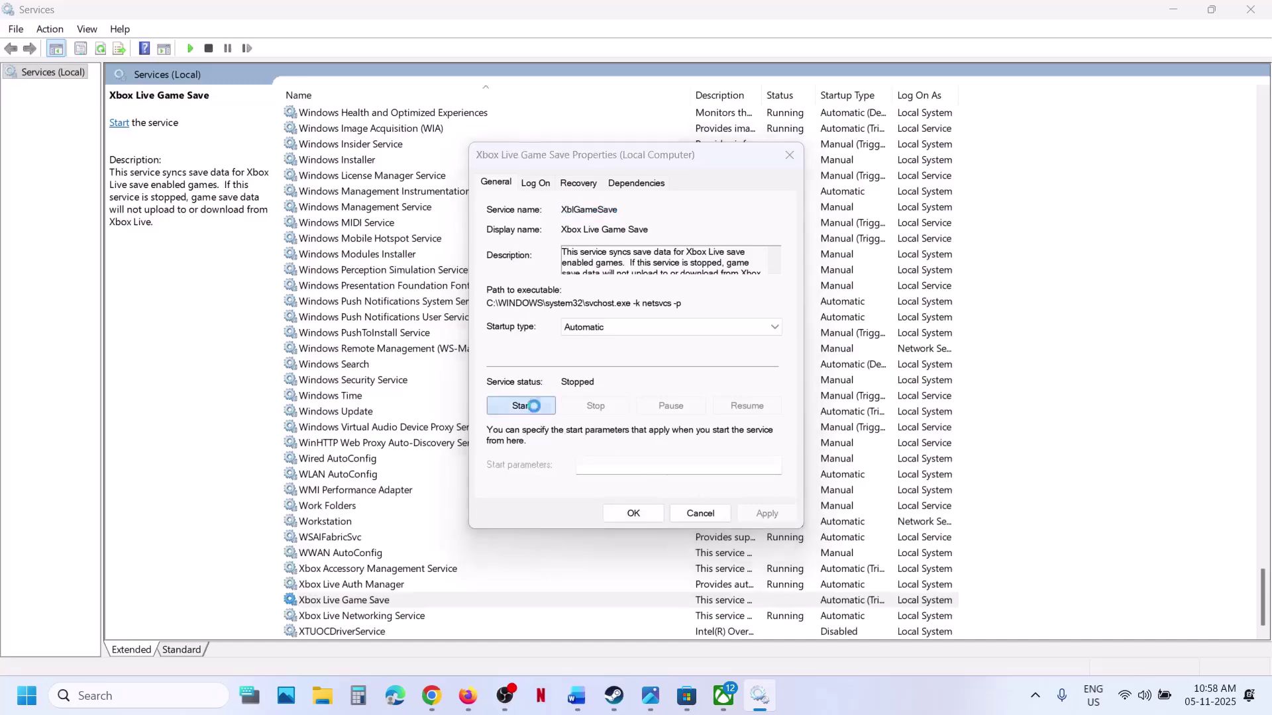
pyautogui.click(640, 515)
# - Set Xbox Live Networking Service startup type to Automatic and apply
pyautogui.doubleClick(336, 616)
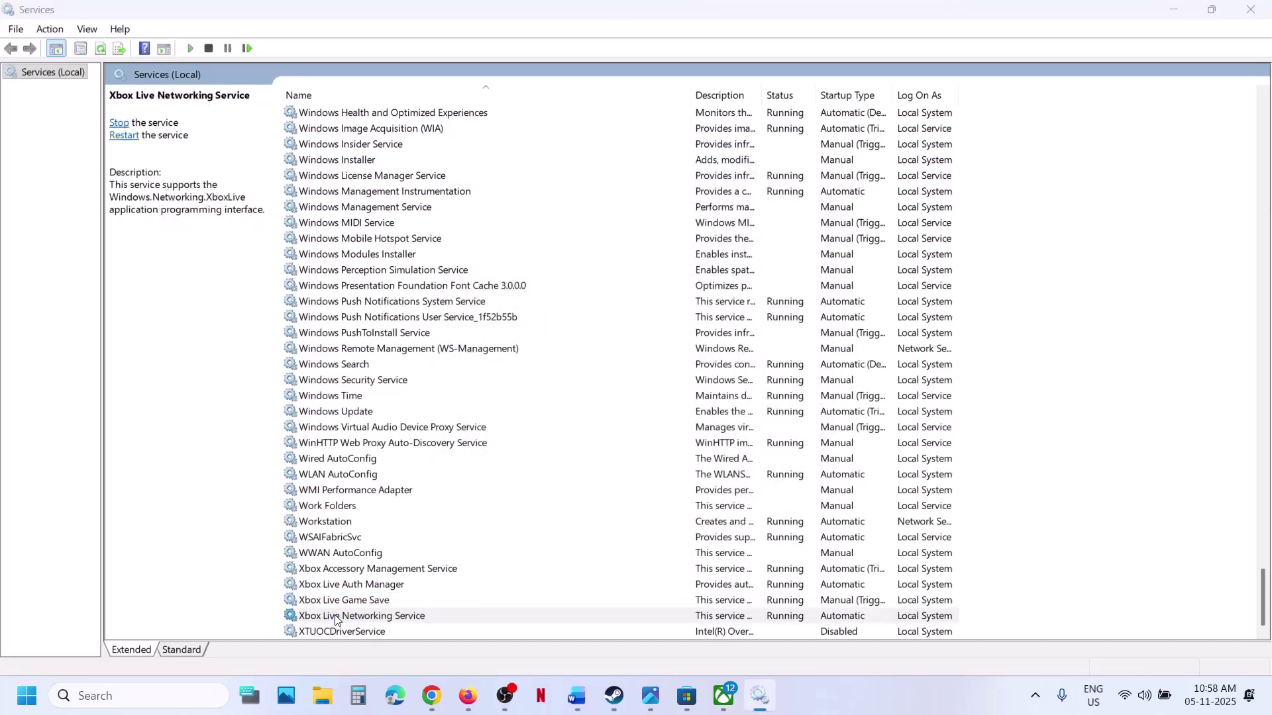
pyautogui.click(597, 327)
pyautogui.click(605, 353)
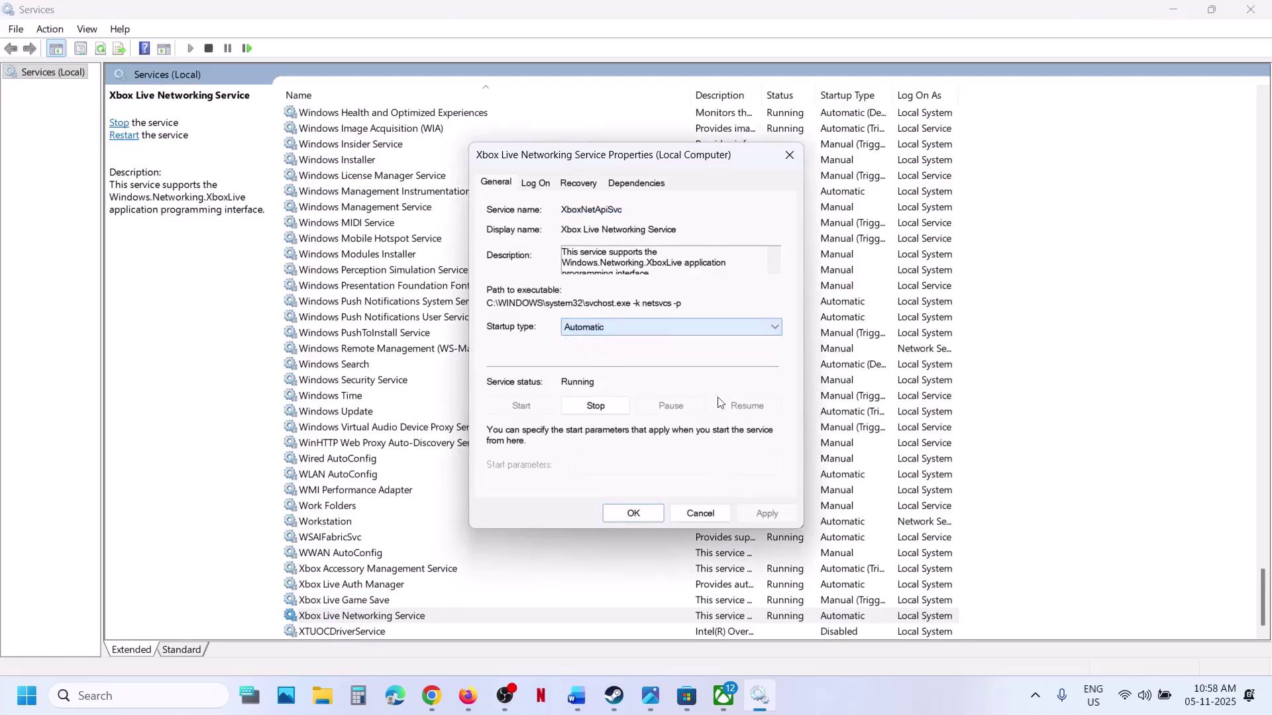
pyautogui.click(767, 514)
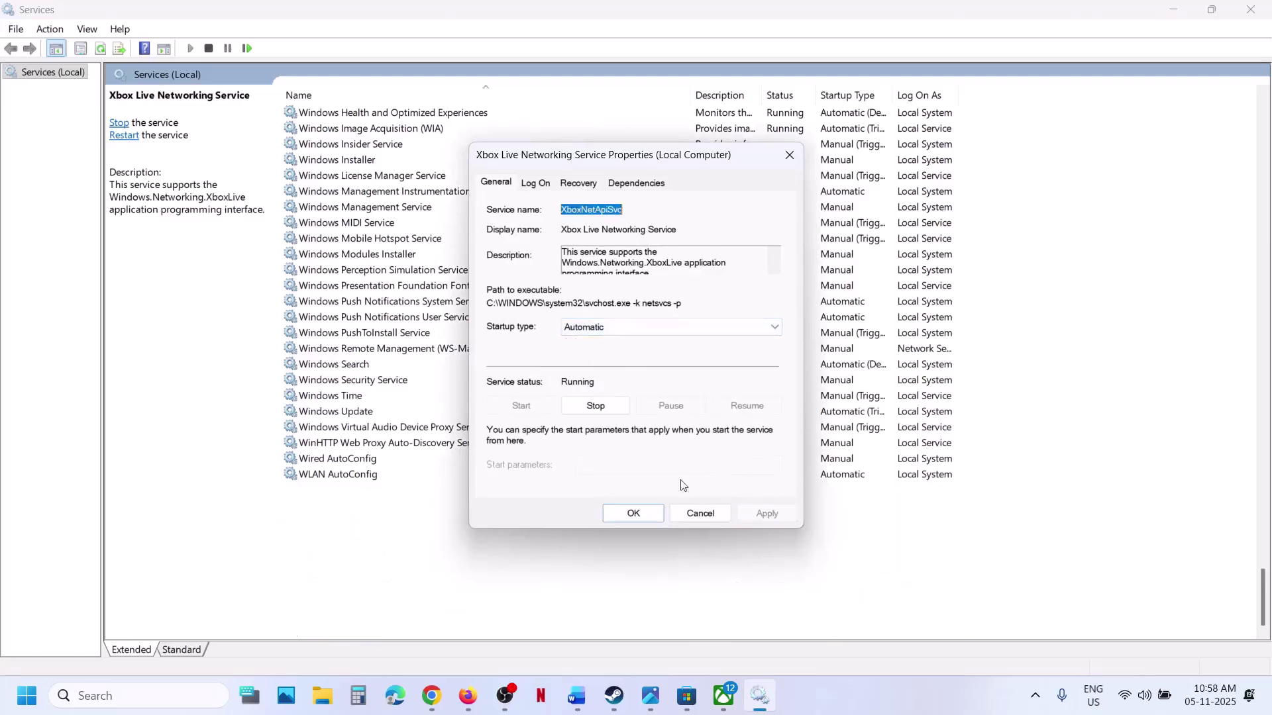
pyautogui.click(630, 508)
# - Keep the Windows Update service on Automatic startup and apply
pyautogui.doubleClick(373, 413)
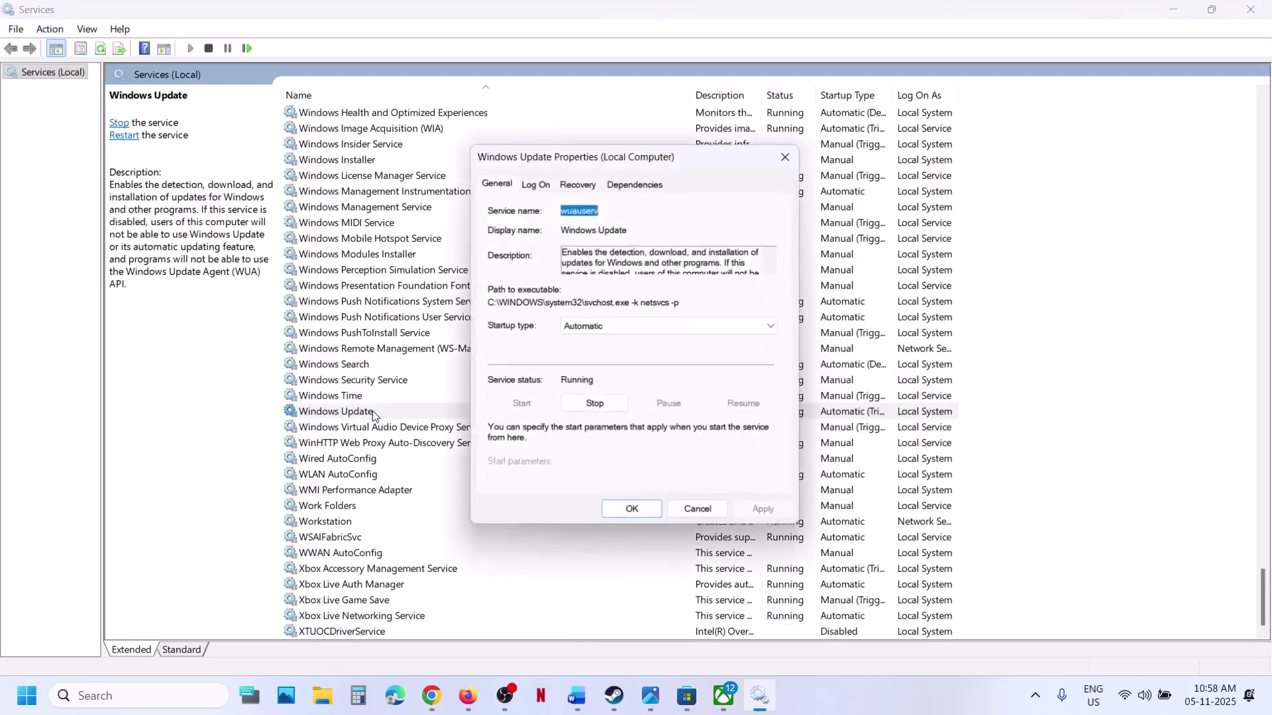
pyautogui.click(599, 328)
pyautogui.click(603, 355)
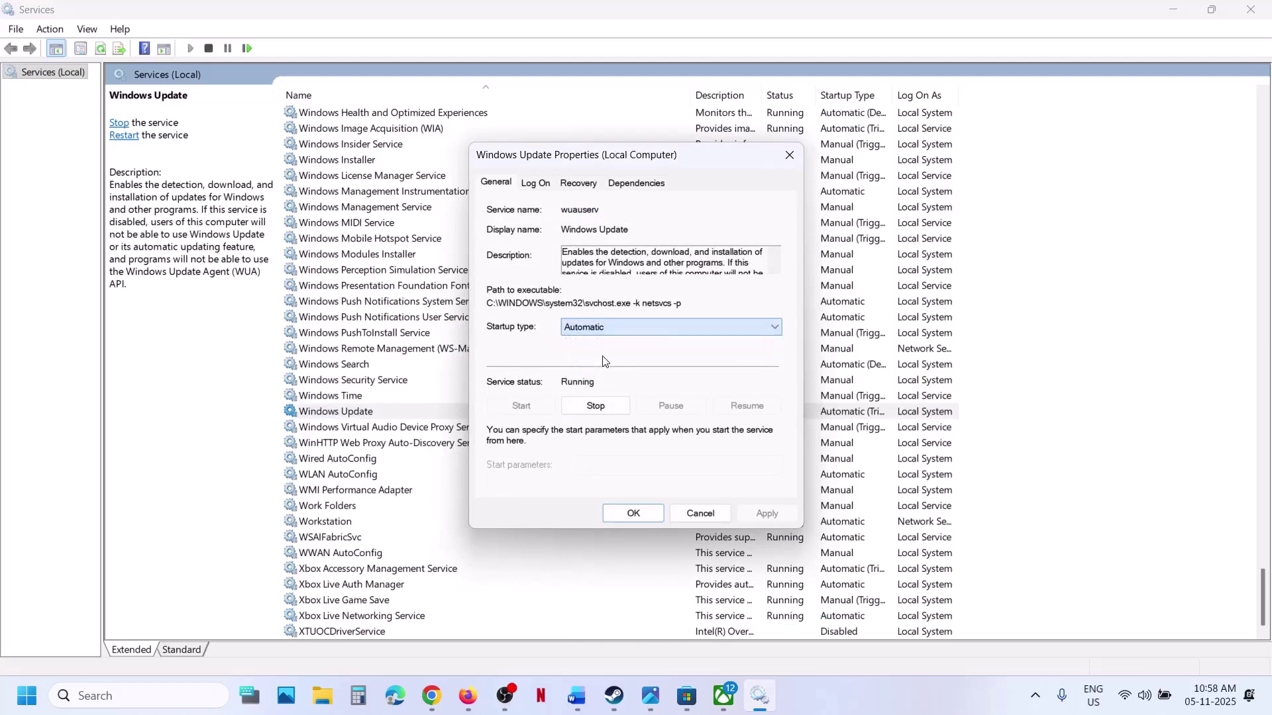
pyautogui.click(759, 516)
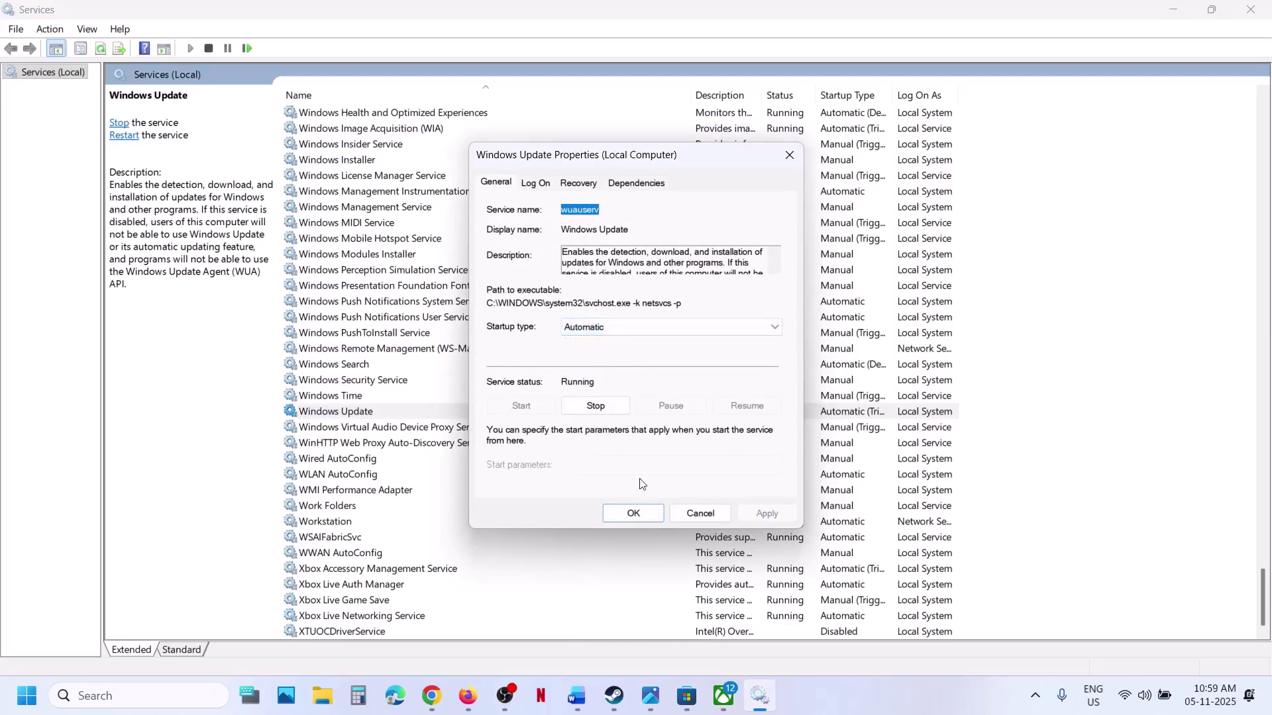
pyautogui.click(633, 514)
# - Keep Microsoft Store Install Service on Automatic startup, apply, then locate the Gaming Services entries
pyautogui.click(423, 261)
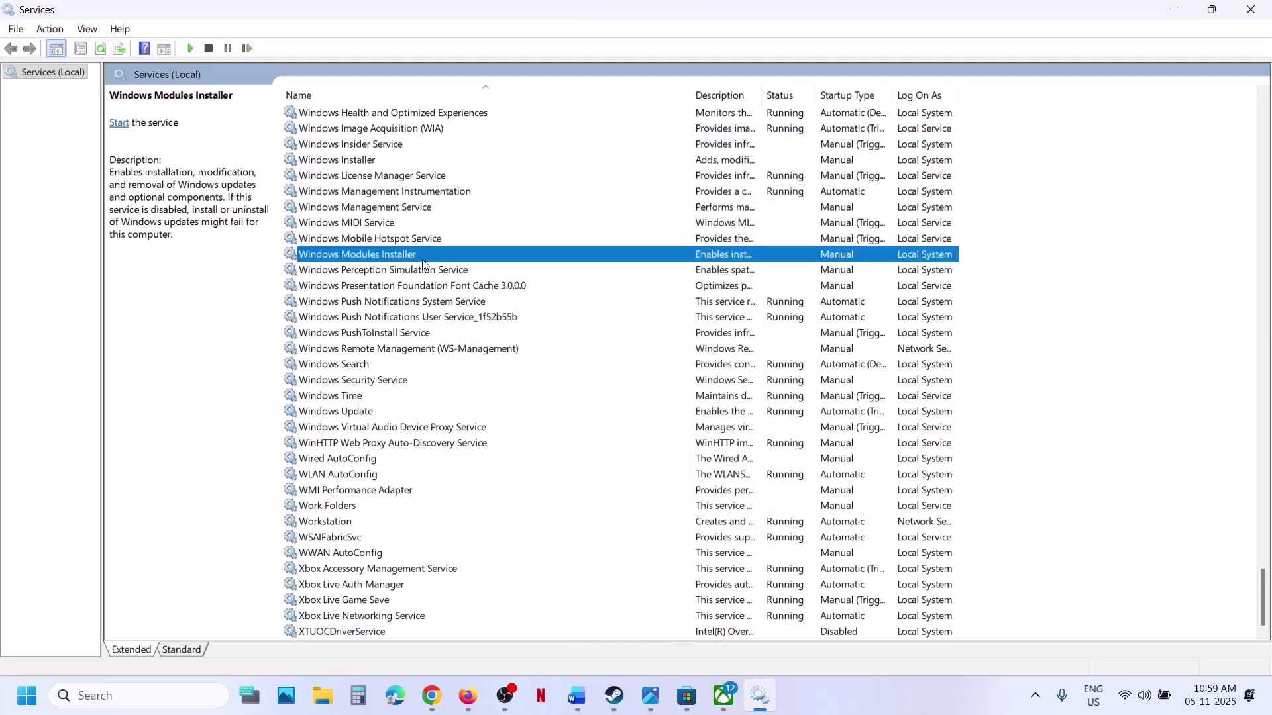
pyautogui.press('m')
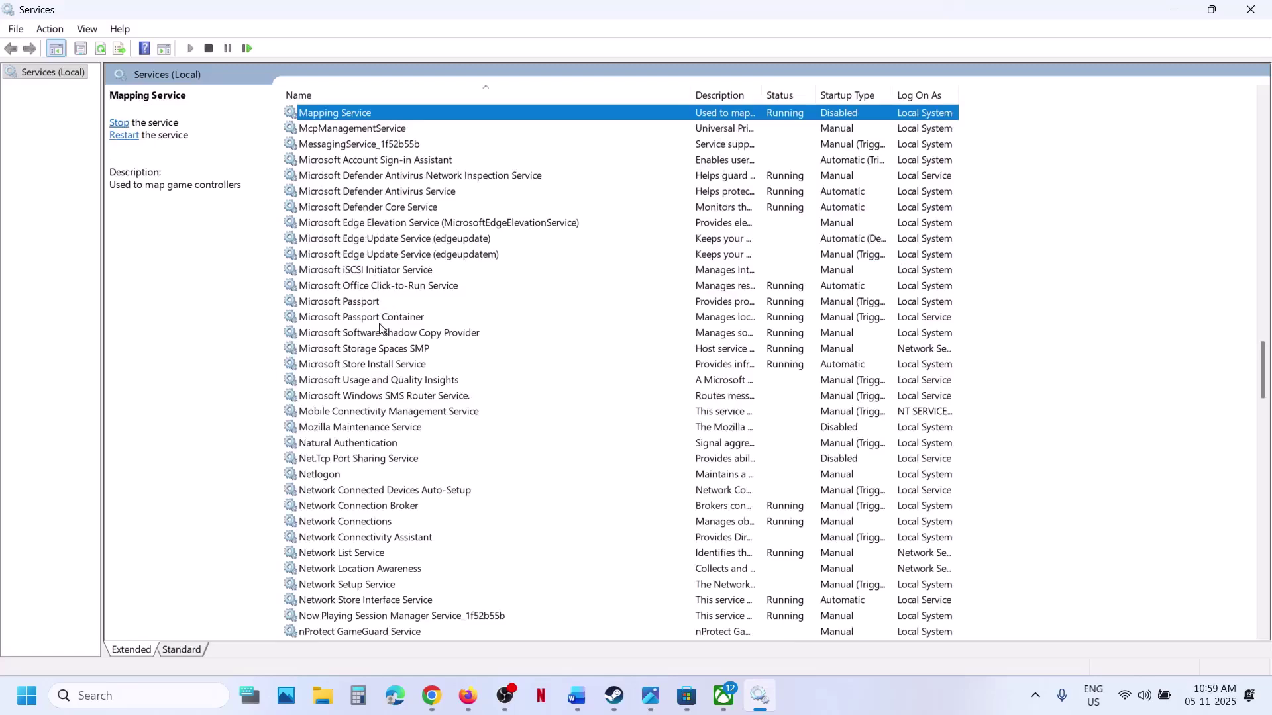
pyautogui.click(376, 365)
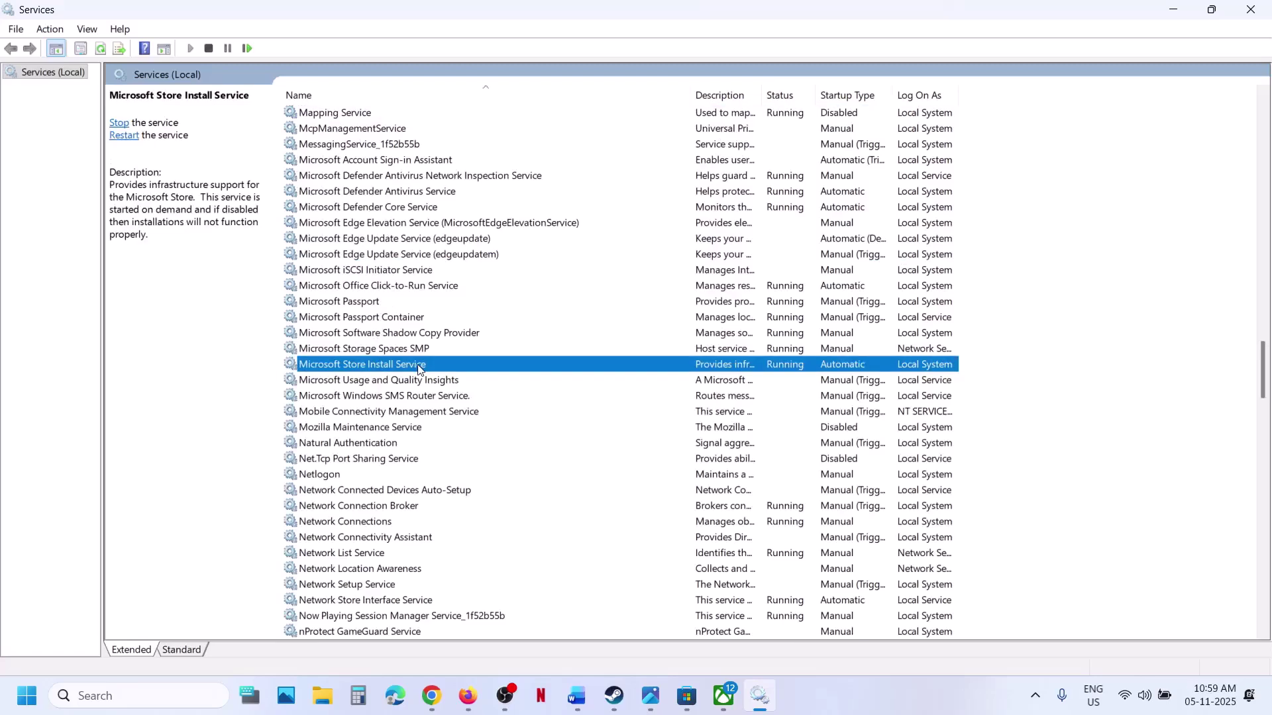
pyautogui.doubleClick(418, 369)
pyautogui.click(590, 329)
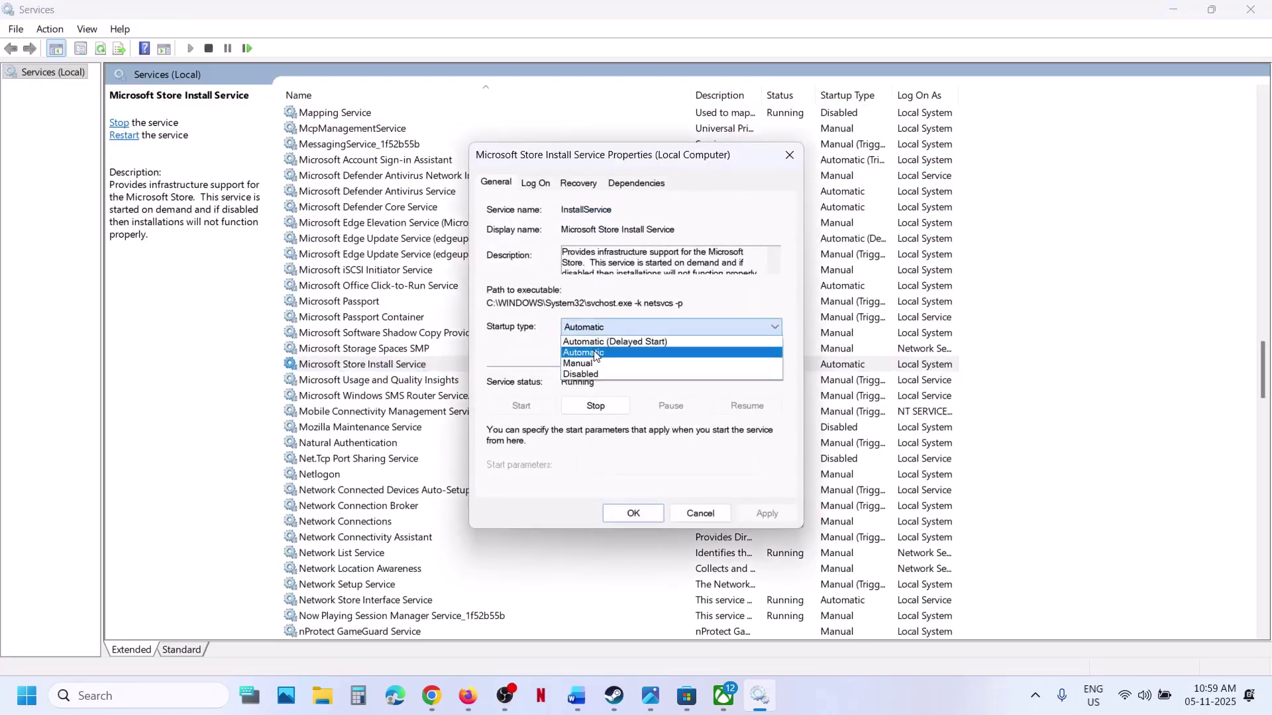
pyautogui.click(595, 353)
pyautogui.click(767, 514)
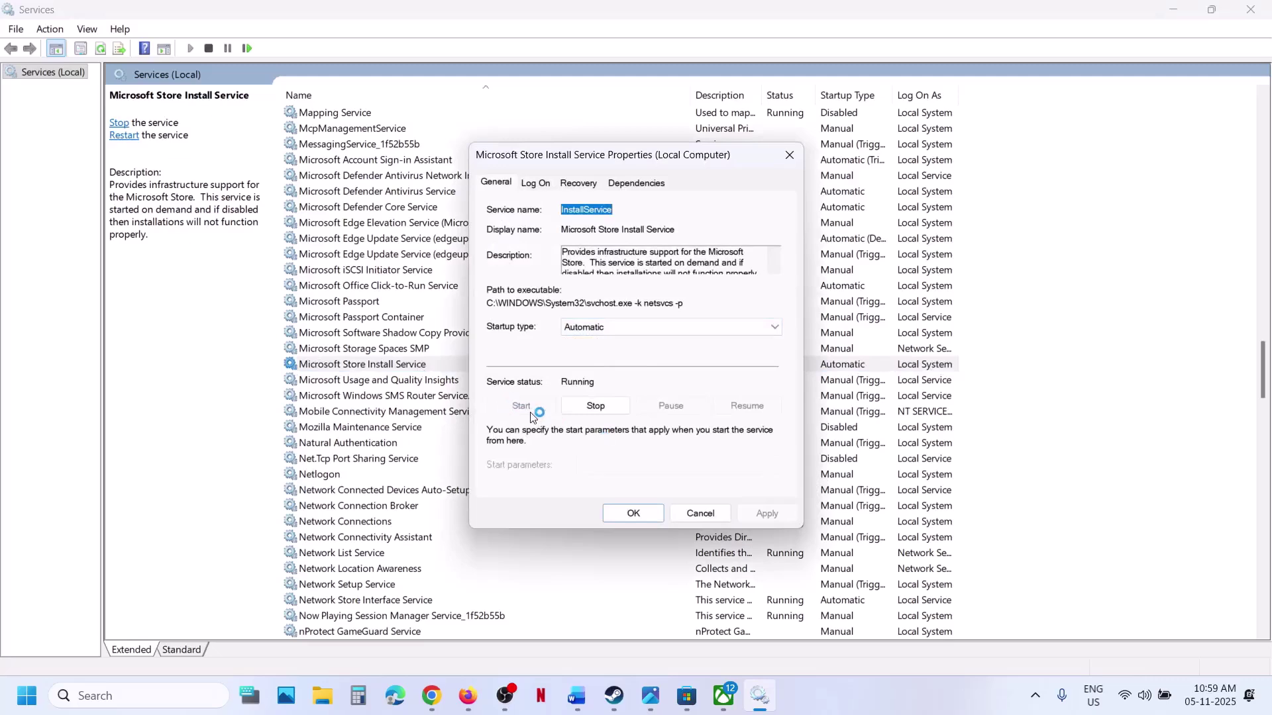
pyautogui.click(643, 511)
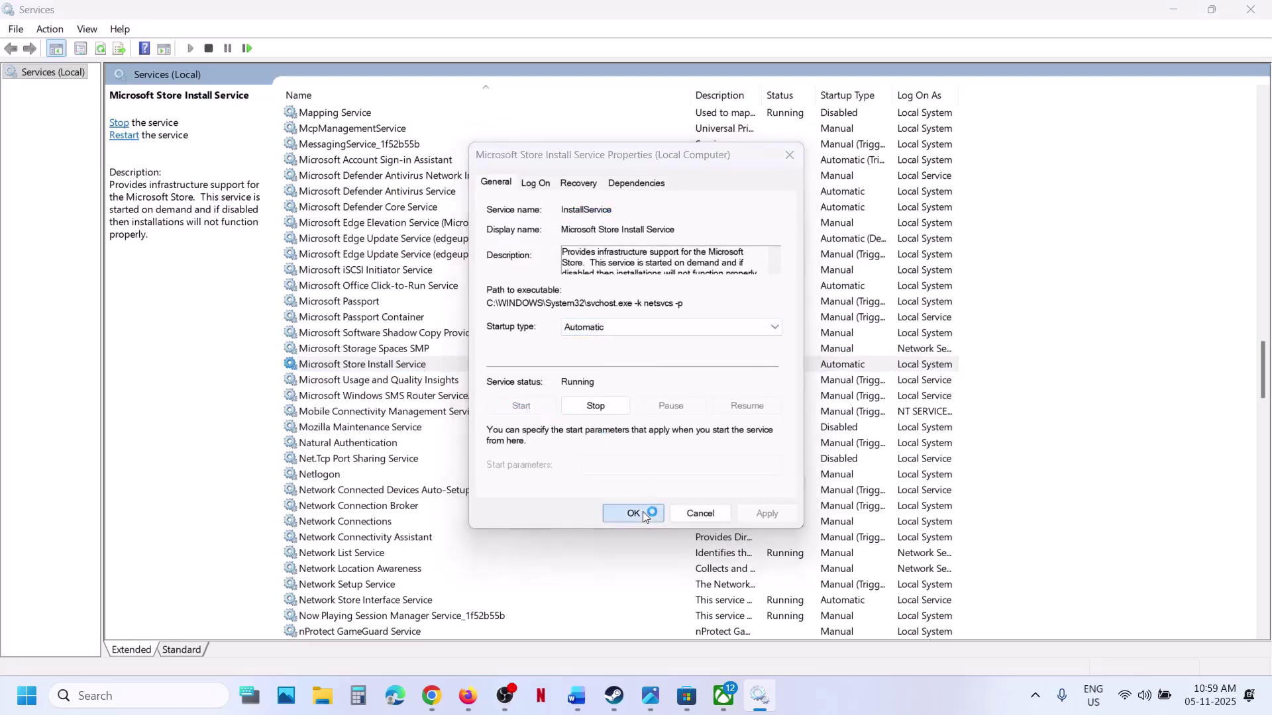
pyautogui.click(390, 272)
pyautogui.press('g')
pyautogui.scroll(2, 394, 182)
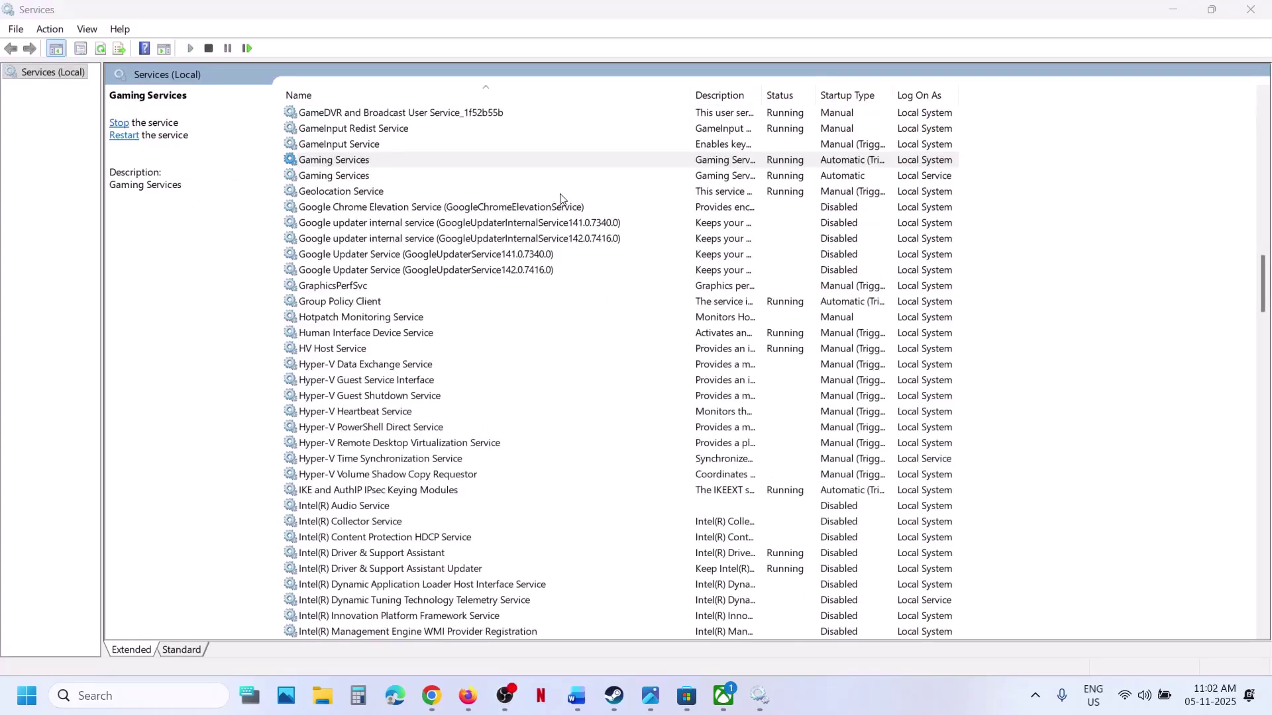
# - Restart both Gaming Services entries, then return to the guide's Step 10, Update Windows
pyautogui.rightClick(356, 162)
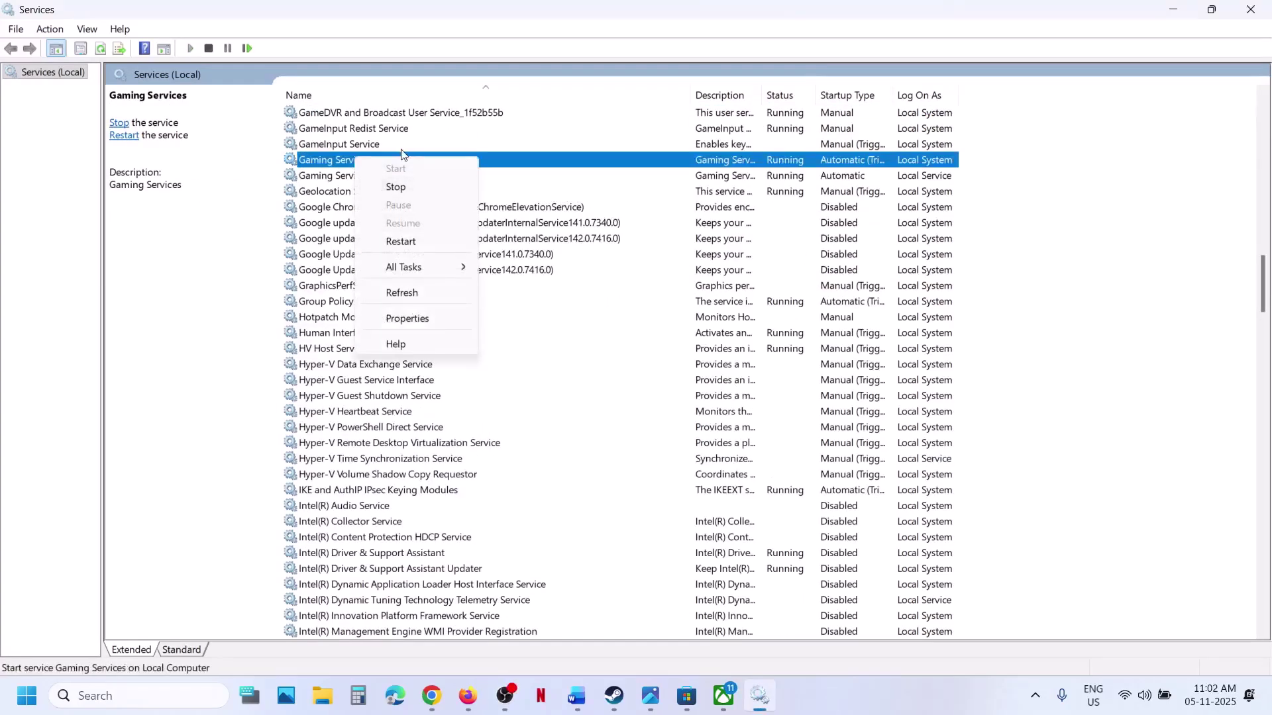
pyautogui.click(422, 243)
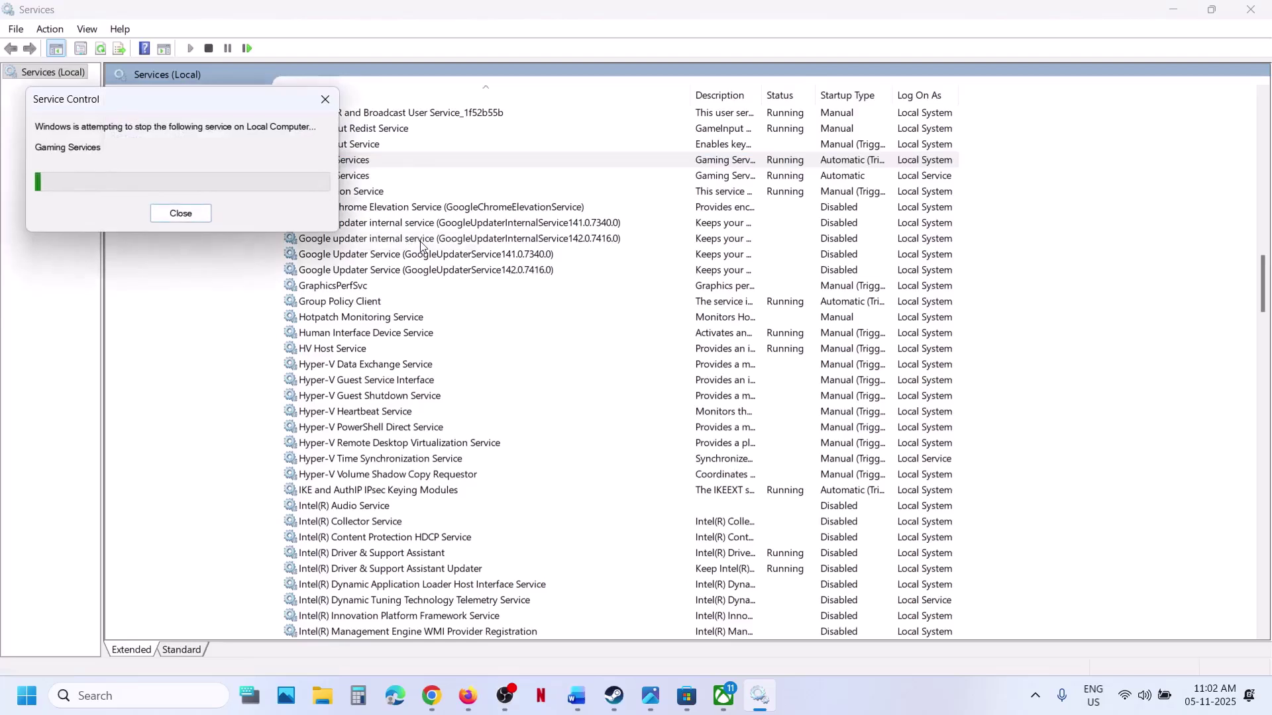
pyautogui.click(369, 178)
pyautogui.rightClick(369, 177)
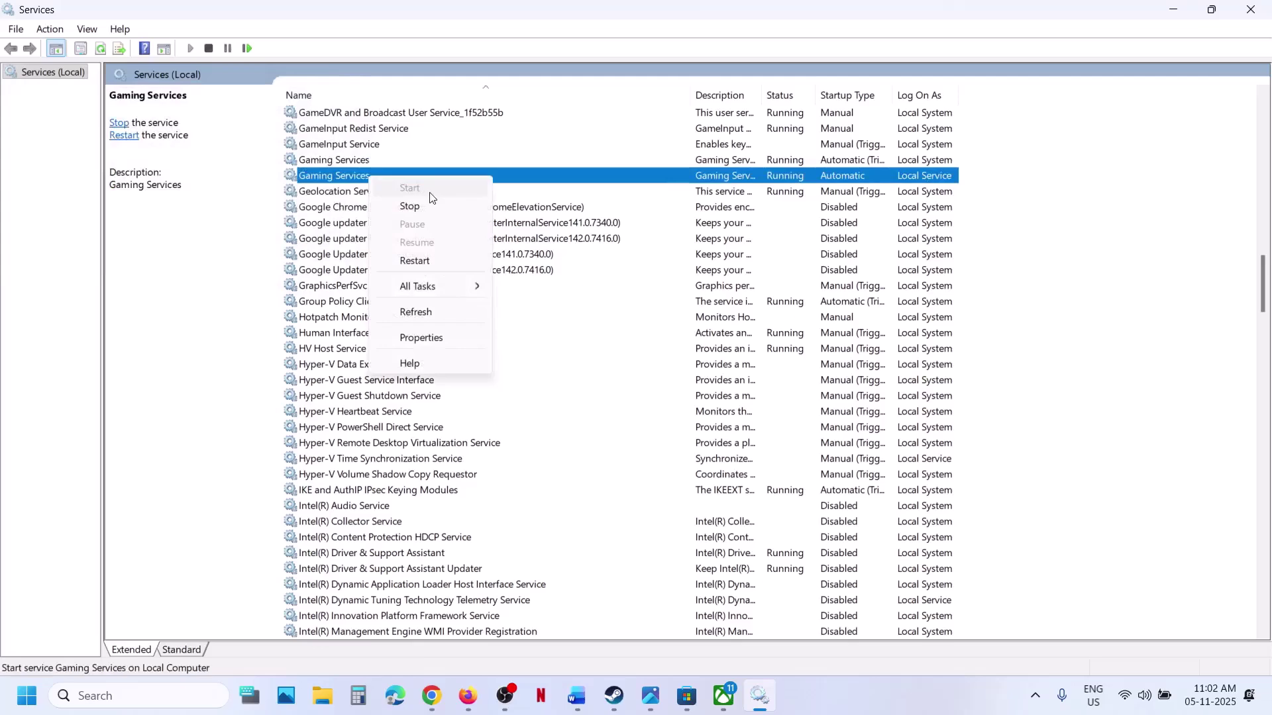
pyautogui.click(415, 261)
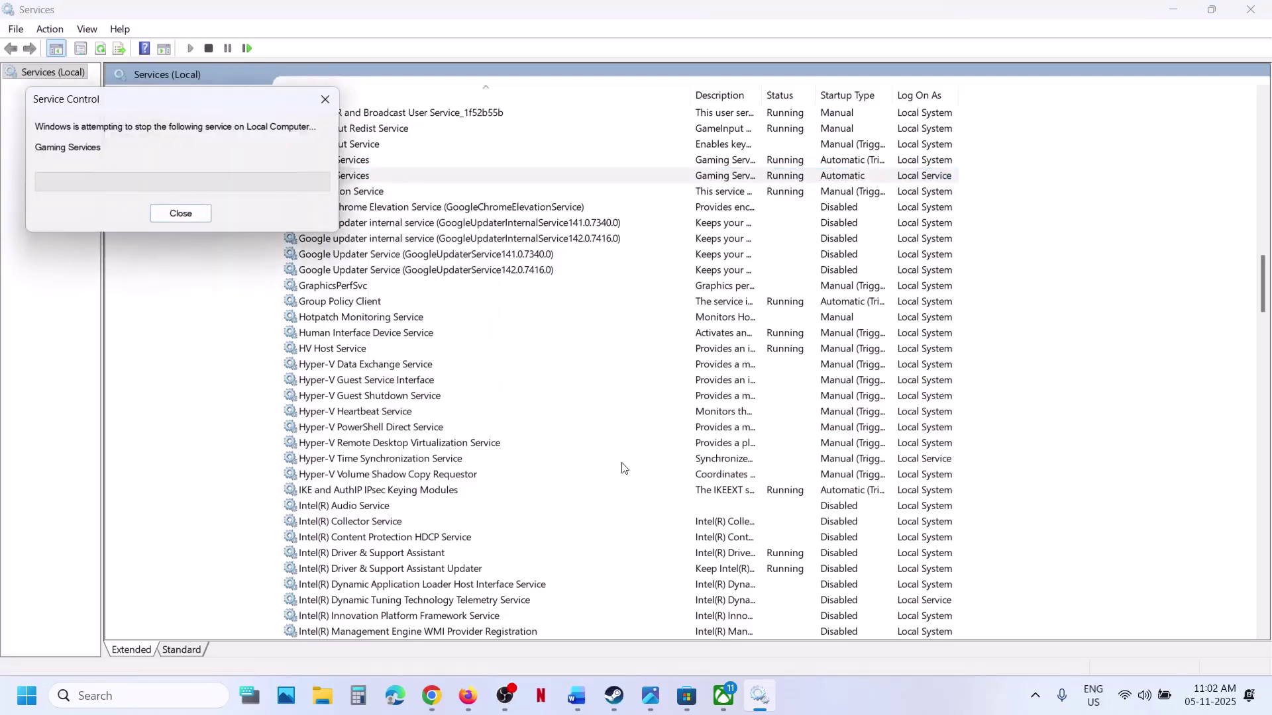
pyautogui.click(576, 695)
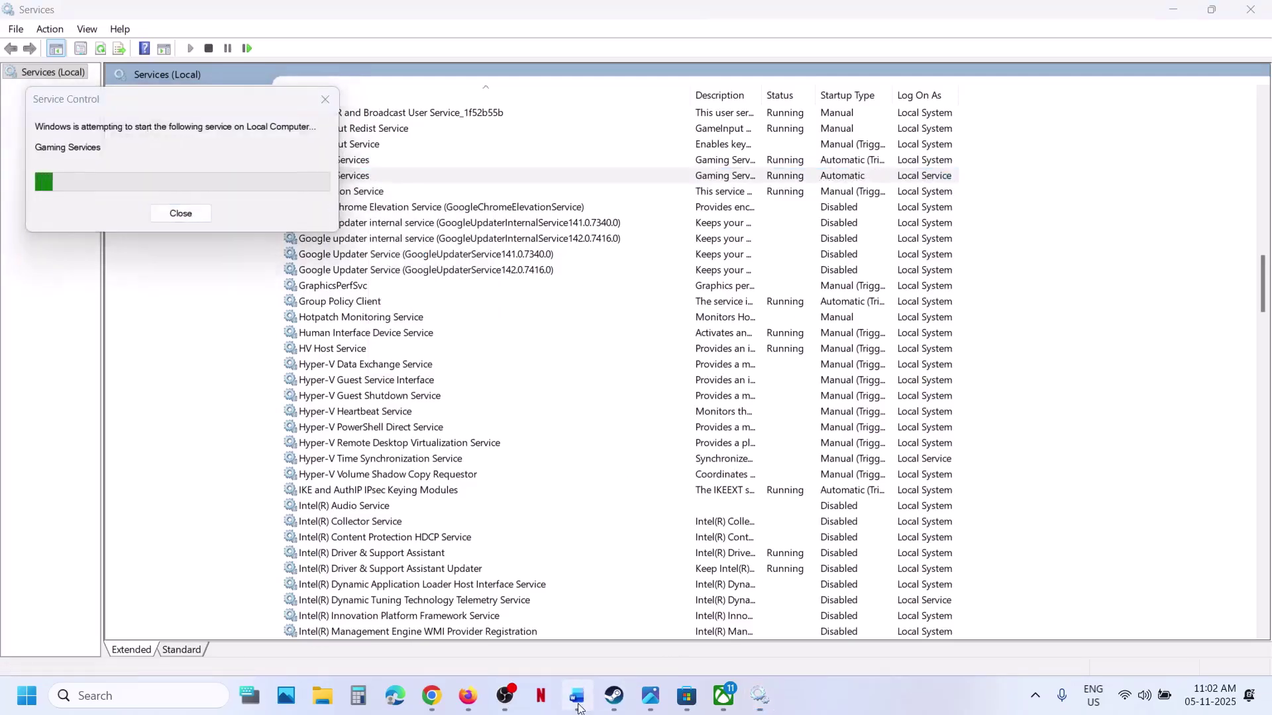
pyautogui.scroll(-3, 482, 477)
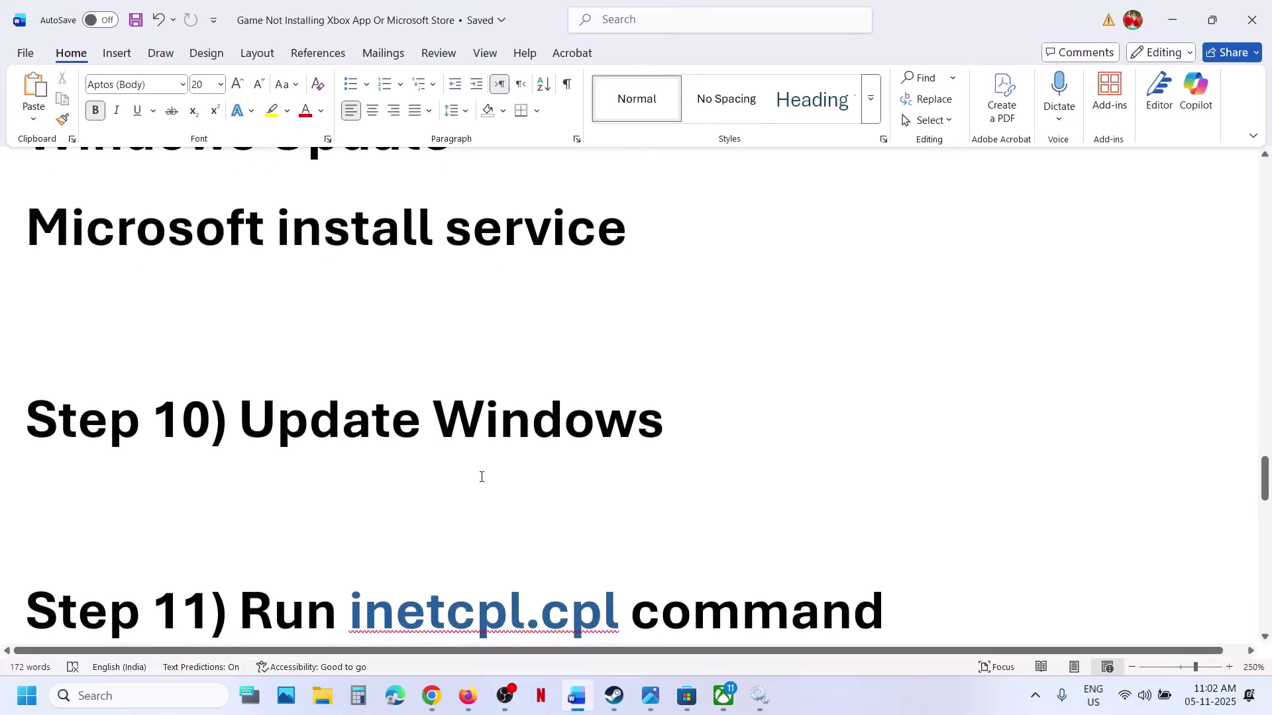
# - Run Check for updates on the Windows Update page in Settings
pyautogui.scroll(1, 482, 477)
pyautogui.press('super+i')
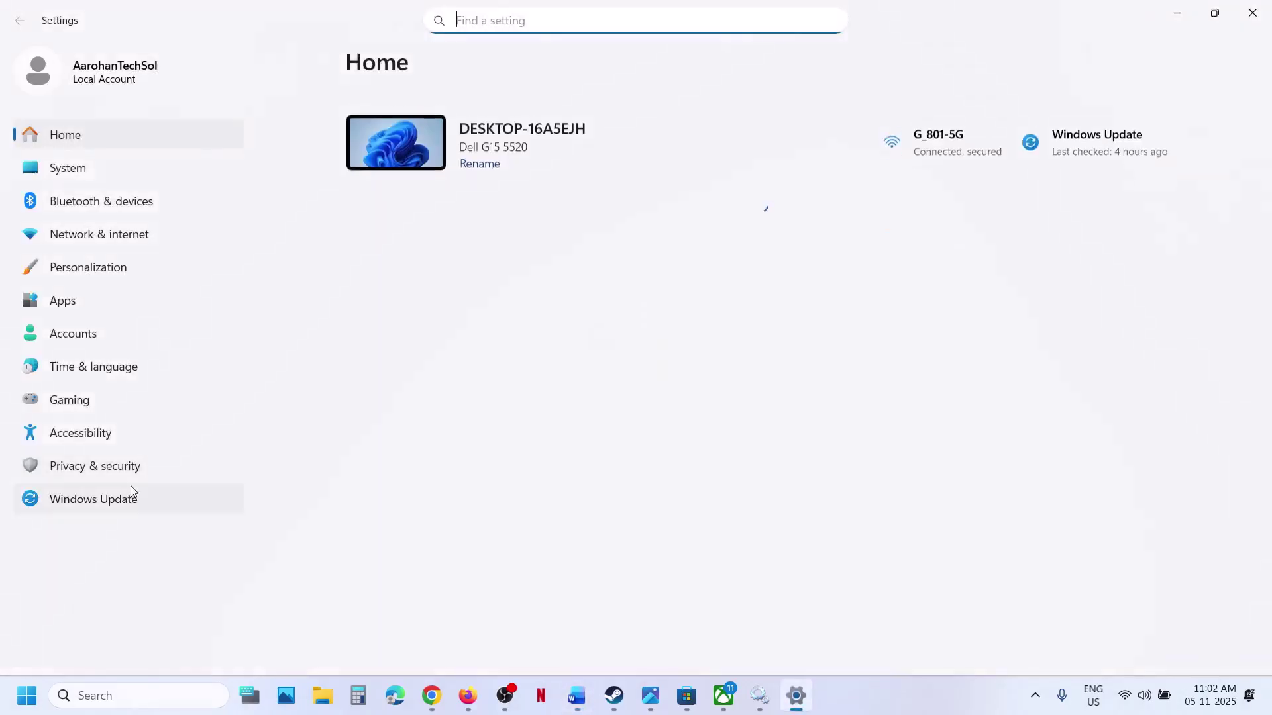
pyautogui.click(130, 498)
pyautogui.scroll(-1, 827, 233)
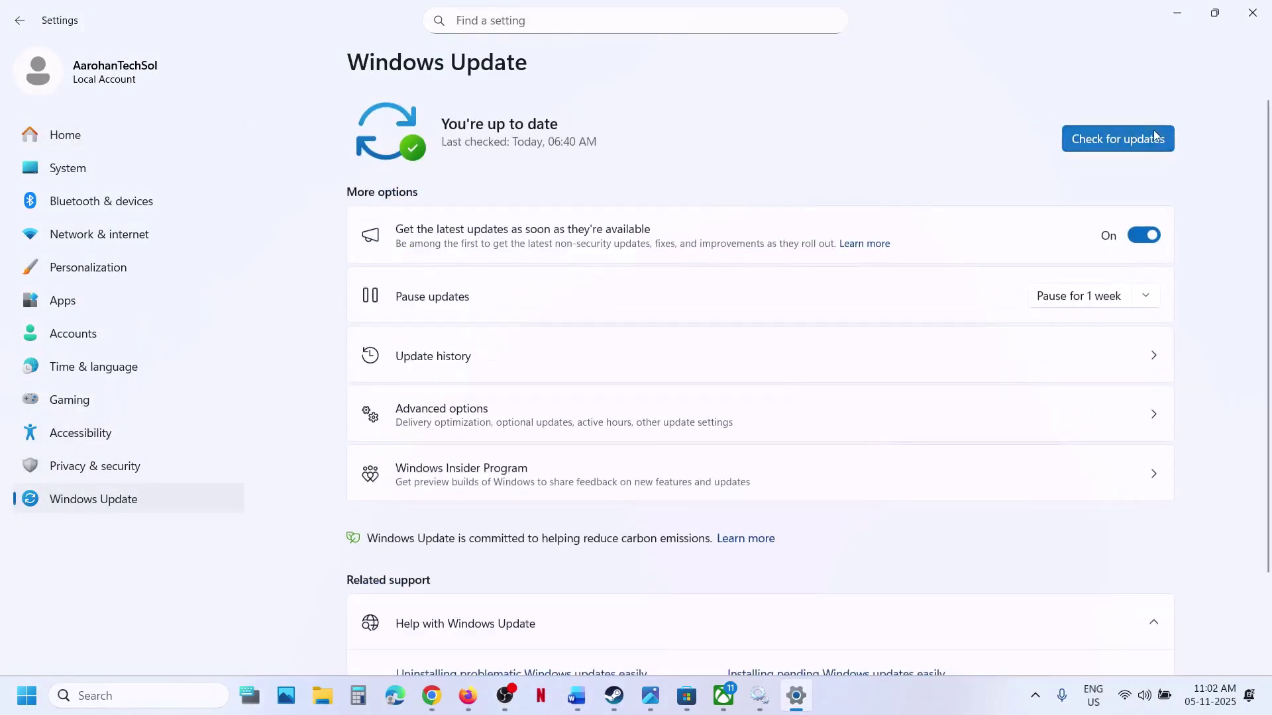
pyautogui.click(1119, 139)
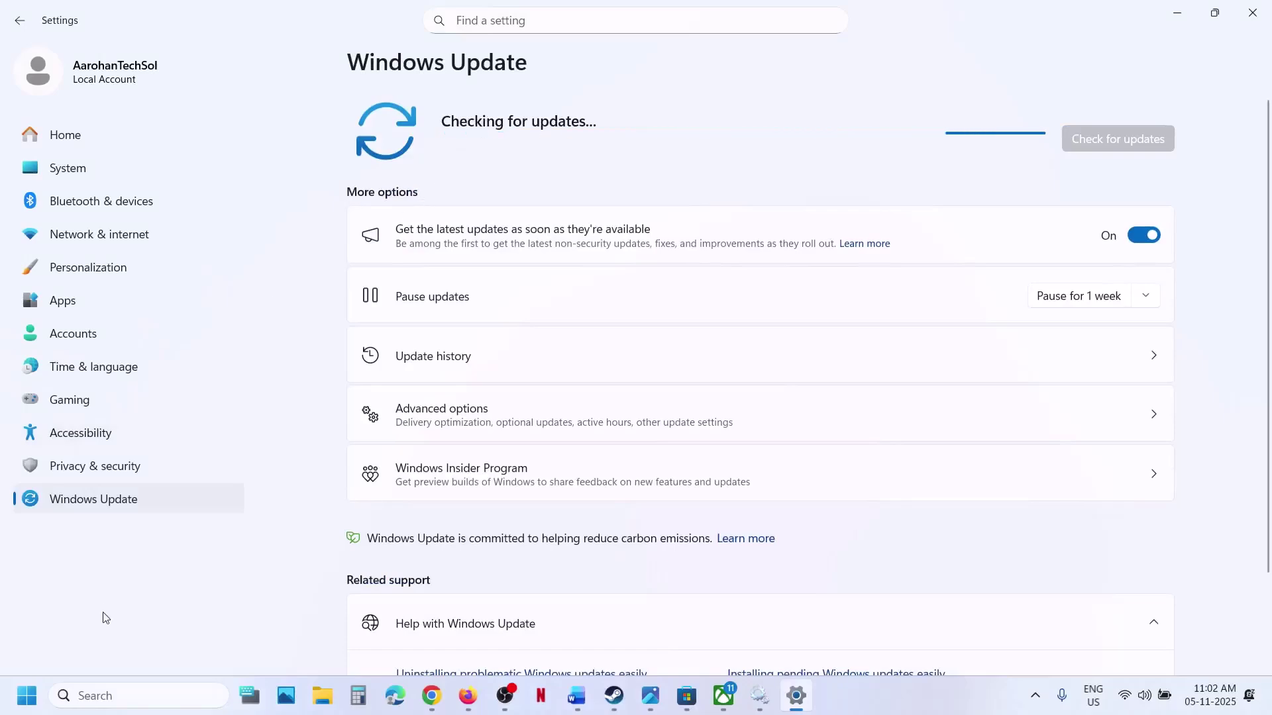
pyautogui.click(24, 693)
pyautogui.click(482, 637)
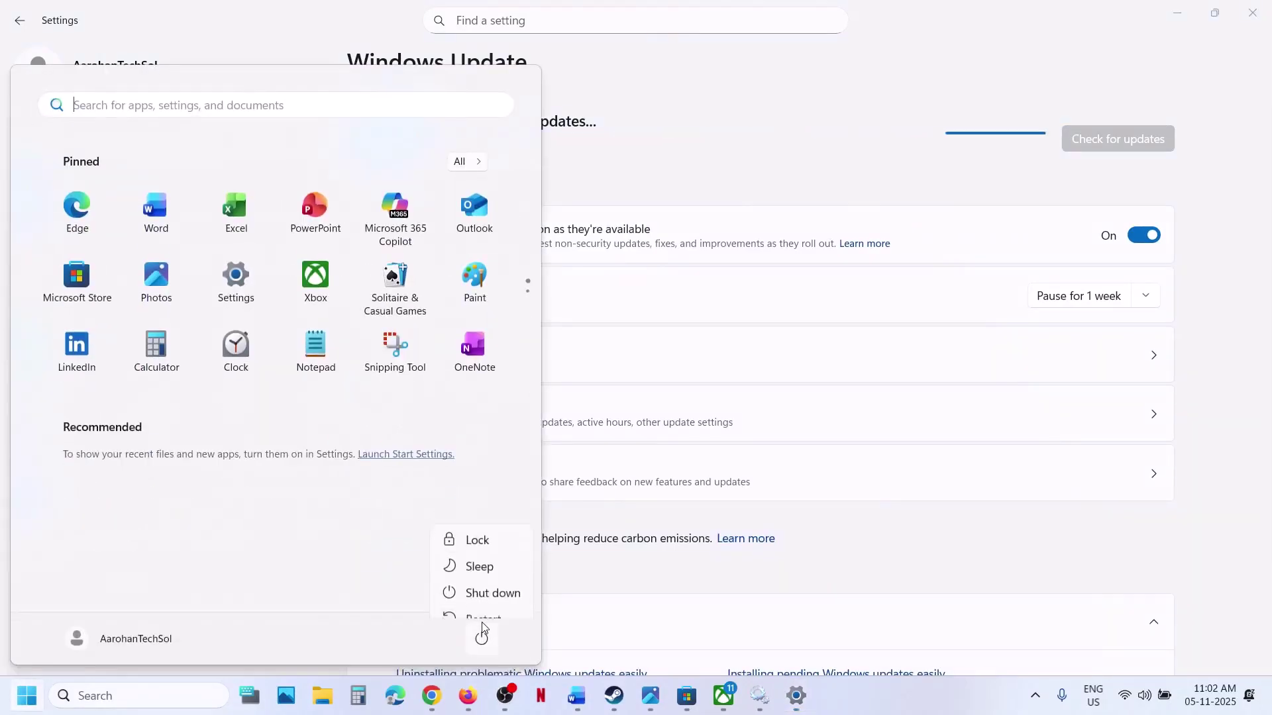
pyautogui.press('Escape')
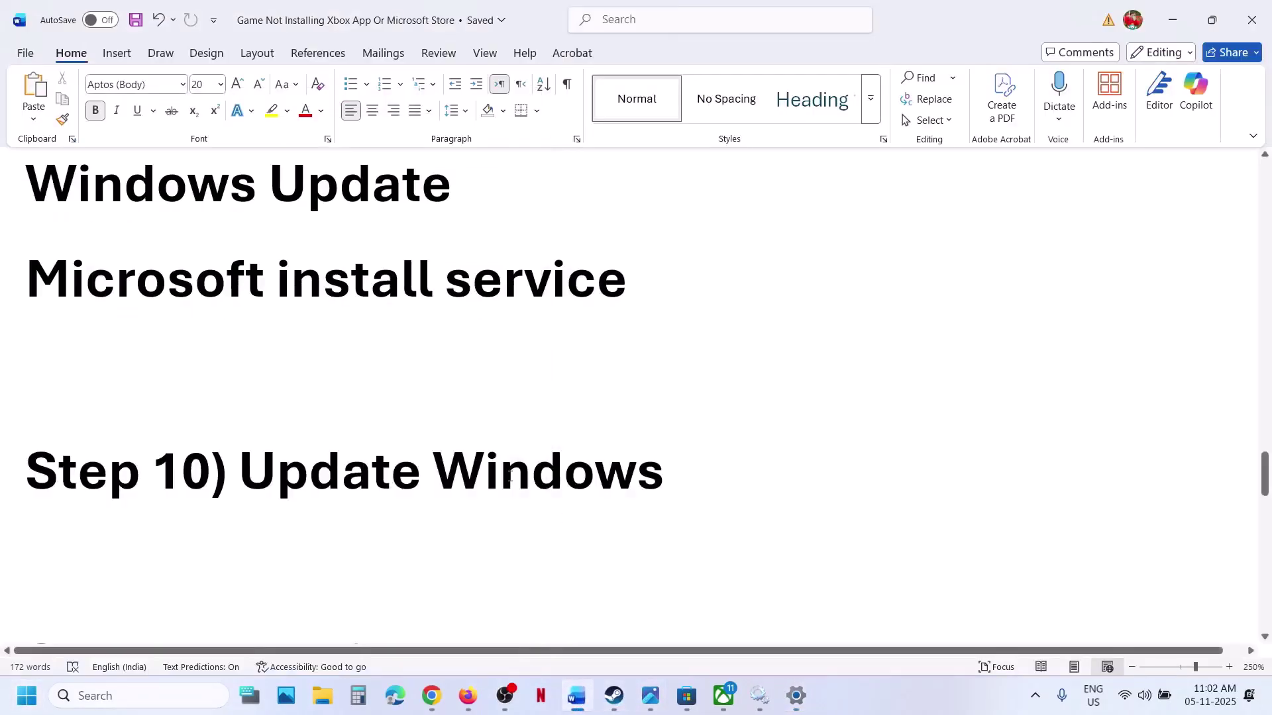
pyautogui.scroll(-3, 509, 476)
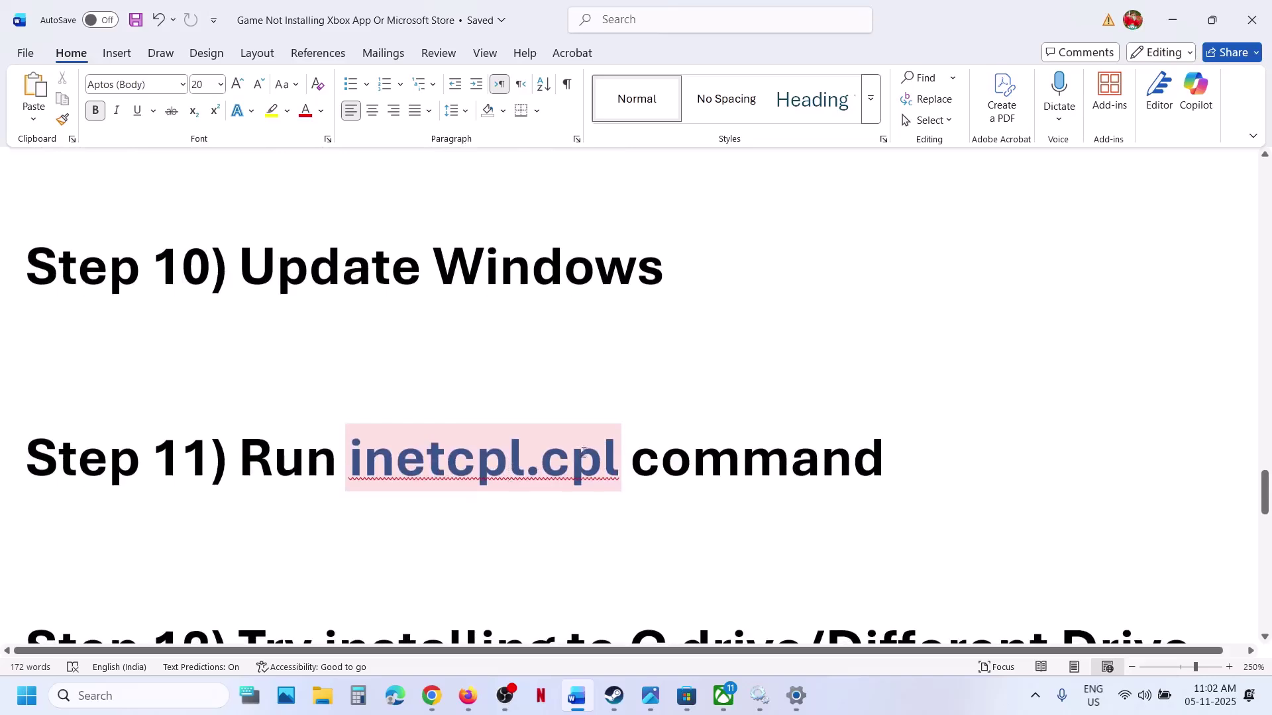
# - Open inetcpl.cpl from search, review the Advanced TLS 1.0–1.3 options, and close with OK
pyautogui.doubleClick(518, 453)
pyautogui.hotkey('ctrl', 'c')
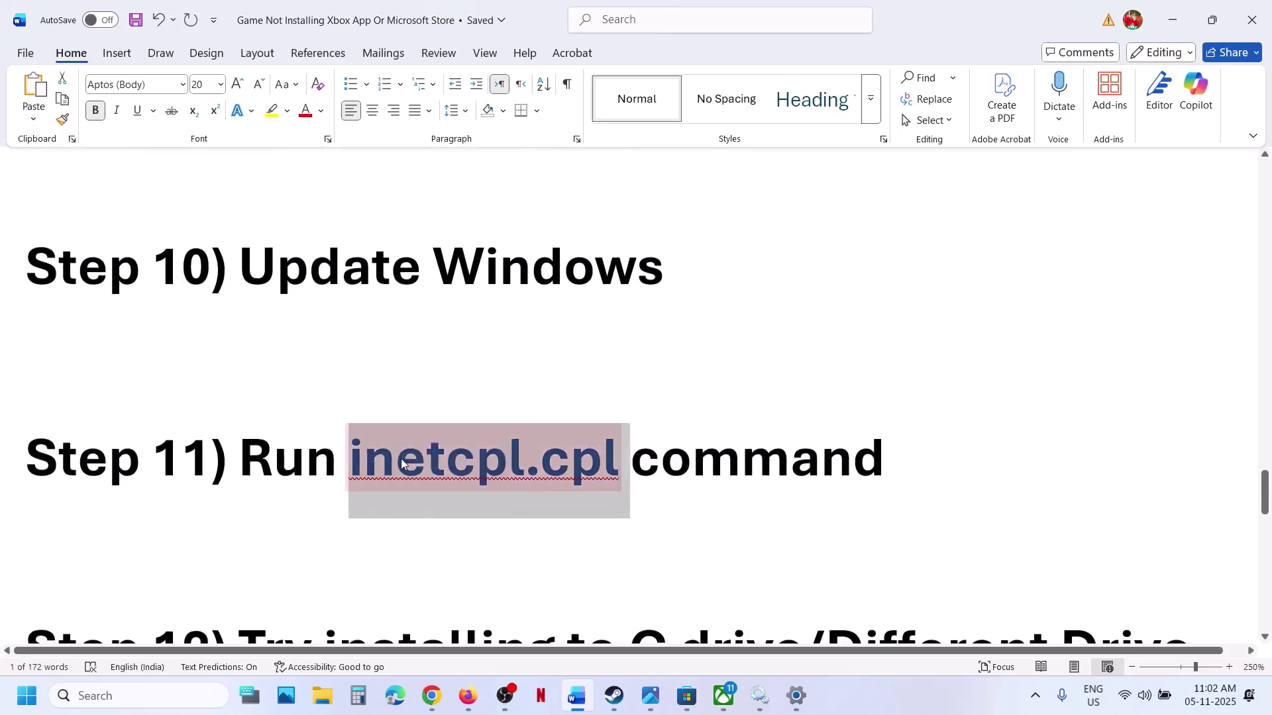
pyautogui.click(155, 695)
pyautogui.hotkey('ctrl', 'v')
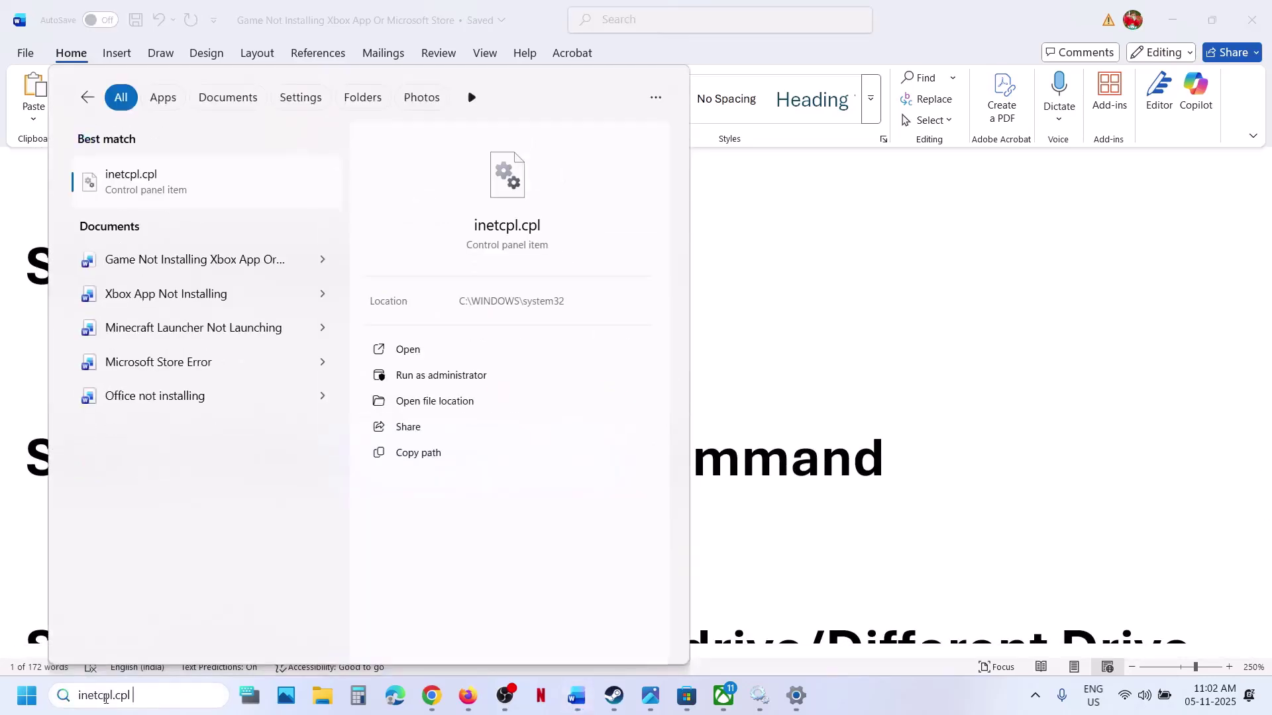
pyautogui.click(194, 192)
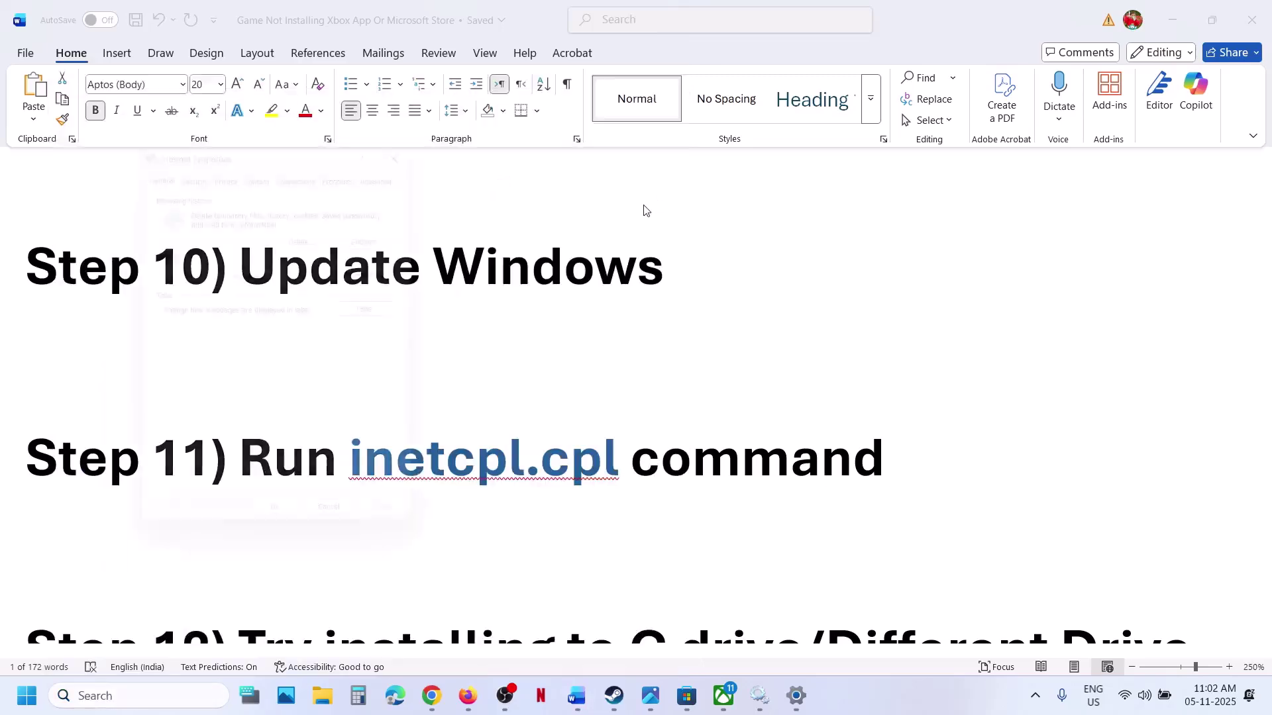
pyautogui.click(400, 161)
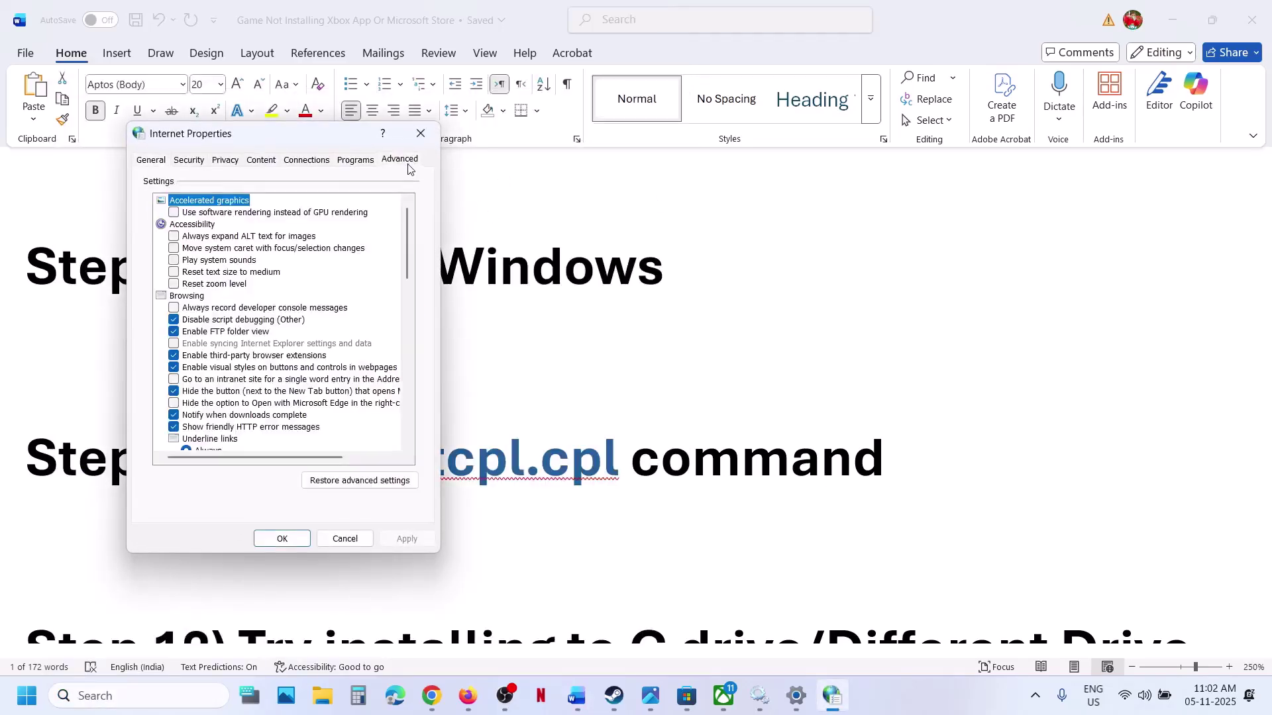
pyautogui.scroll(-15, 281, 341)
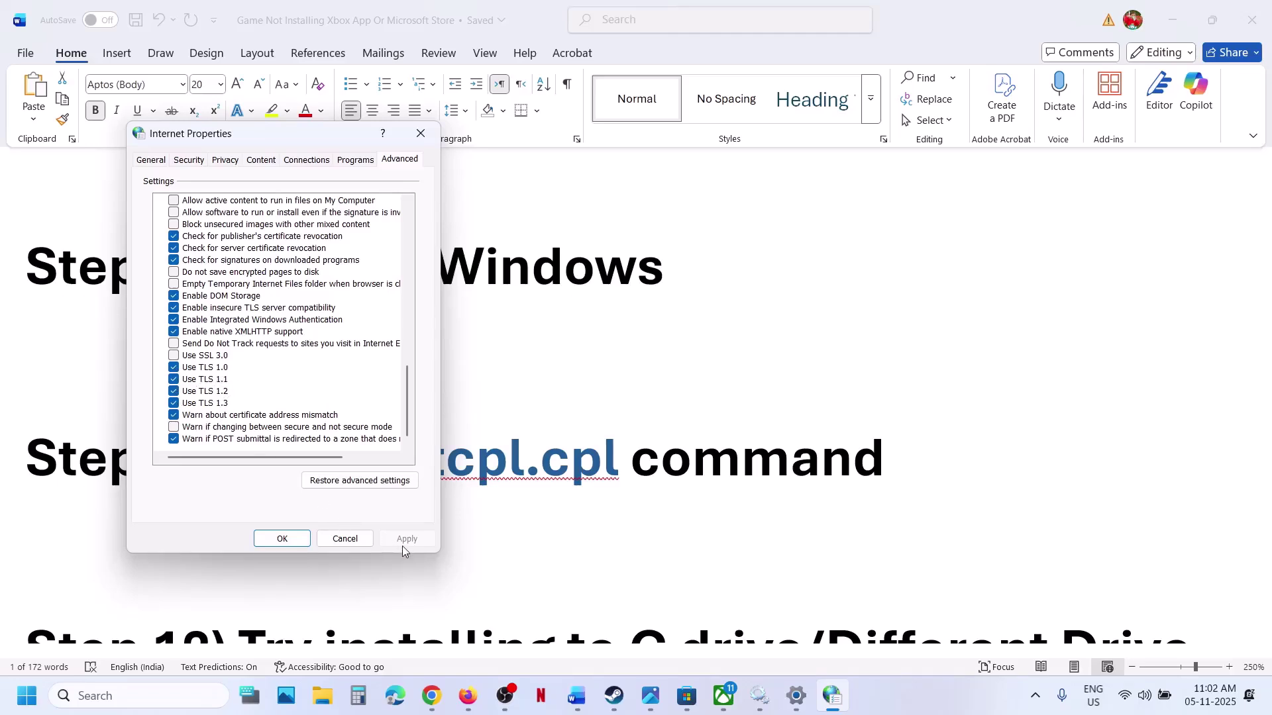
pyautogui.click(294, 540)
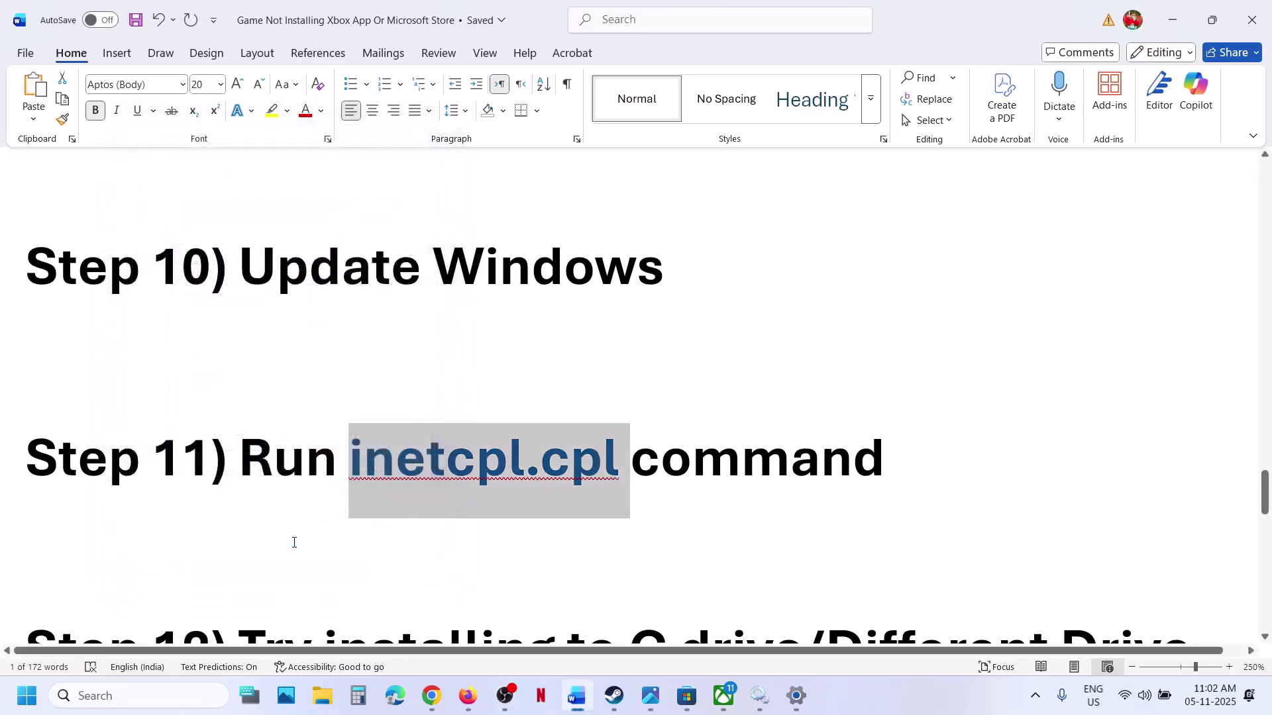
# - Select the guide's Step 12 text about installing to another drive
pyautogui.scroll(-4, 429, 530)
pyautogui.scroll(1, 430, 530)
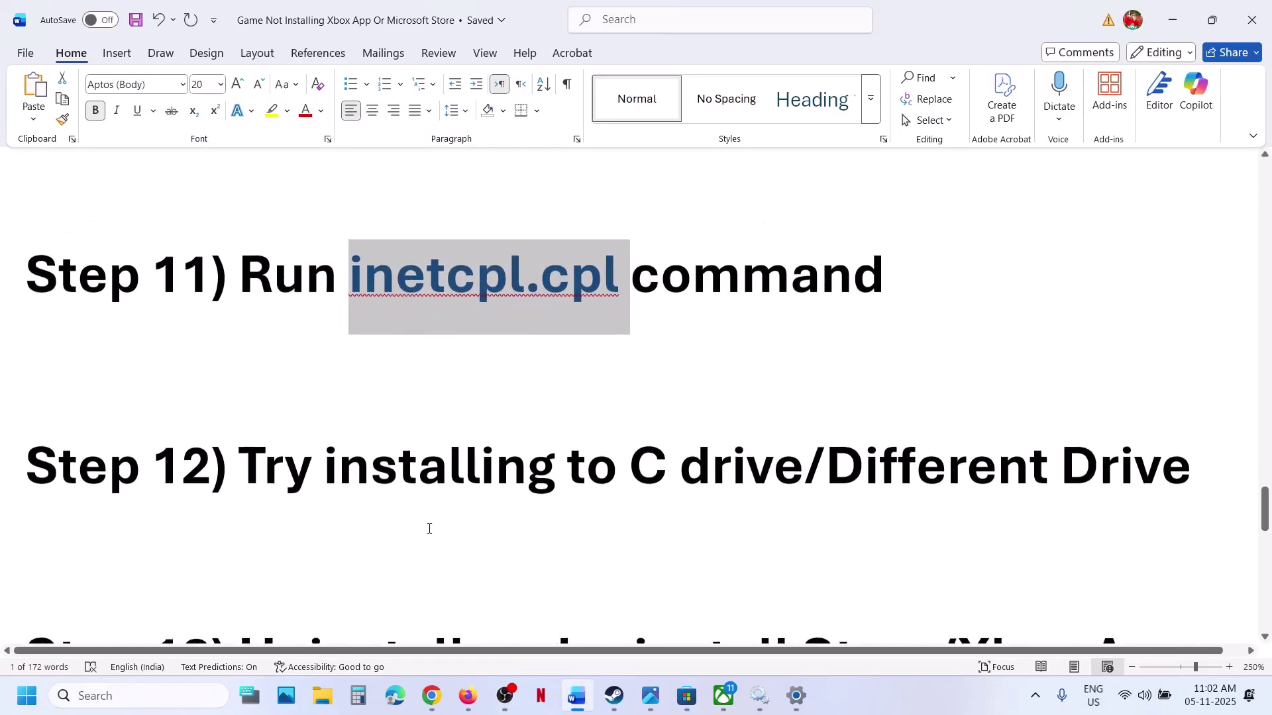
pyautogui.moveTo(369, 477); pyautogui.dragTo(1060, 477)
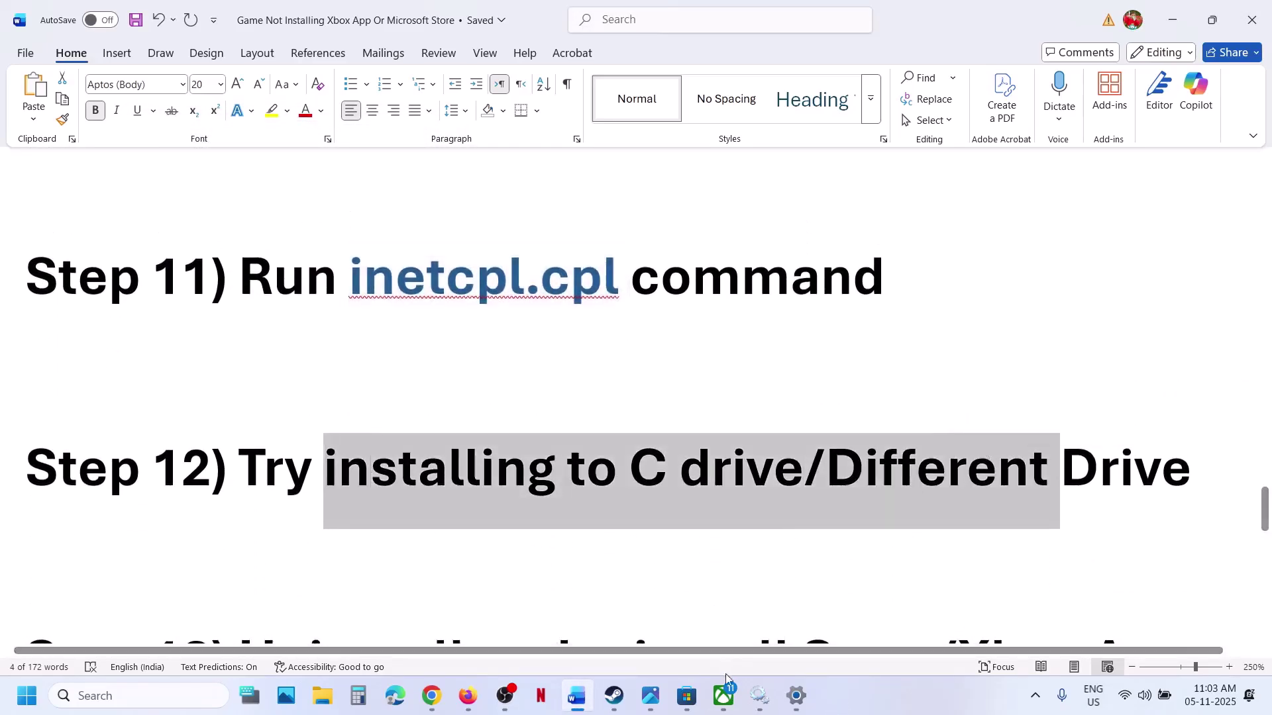
pyautogui.click(725, 702)
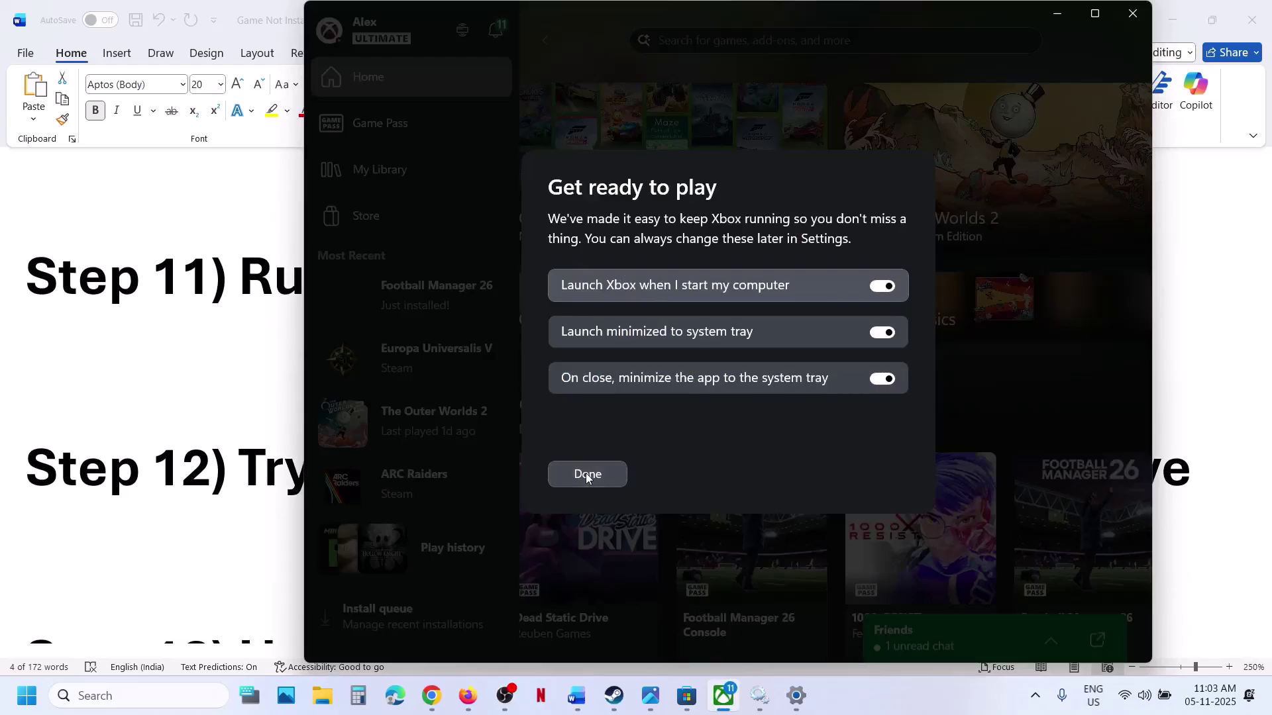
# - Check the Xbox app's game install drive options, leaving C:\XboxGames as default
pyautogui.click(585, 473)
pyautogui.click(1096, 25)
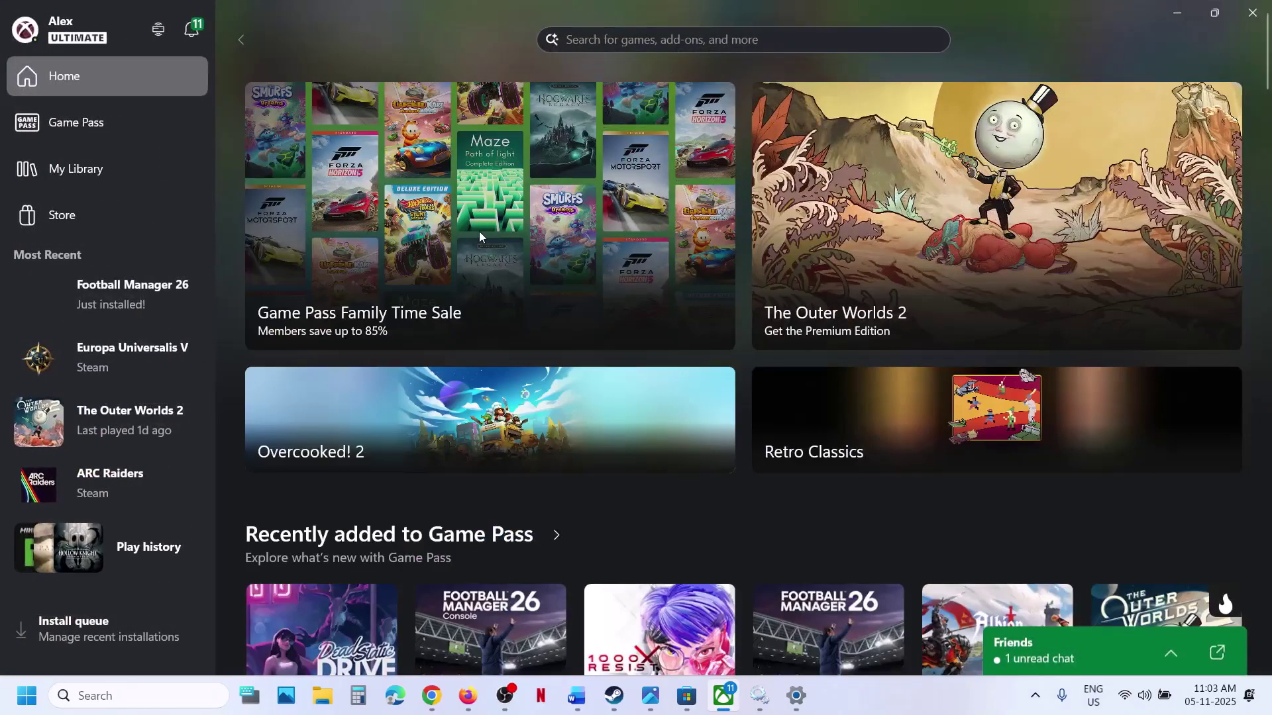
pyautogui.click(82, 38)
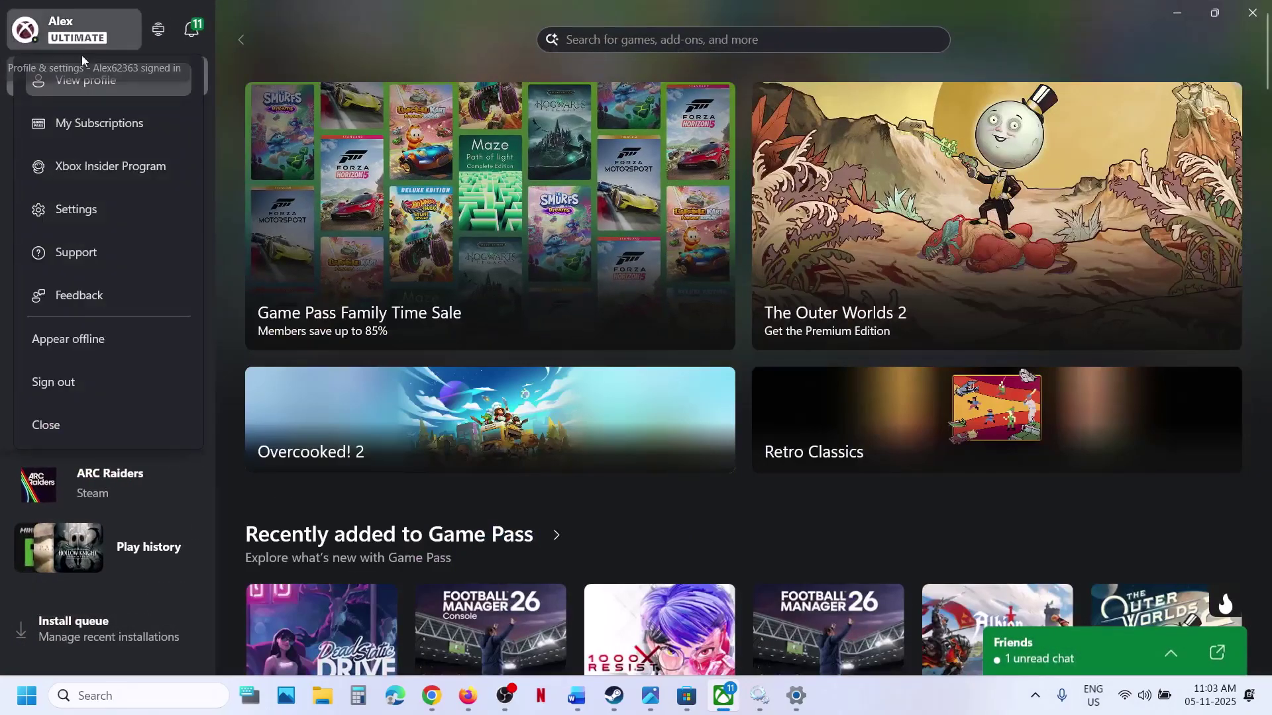
pyautogui.click(86, 214)
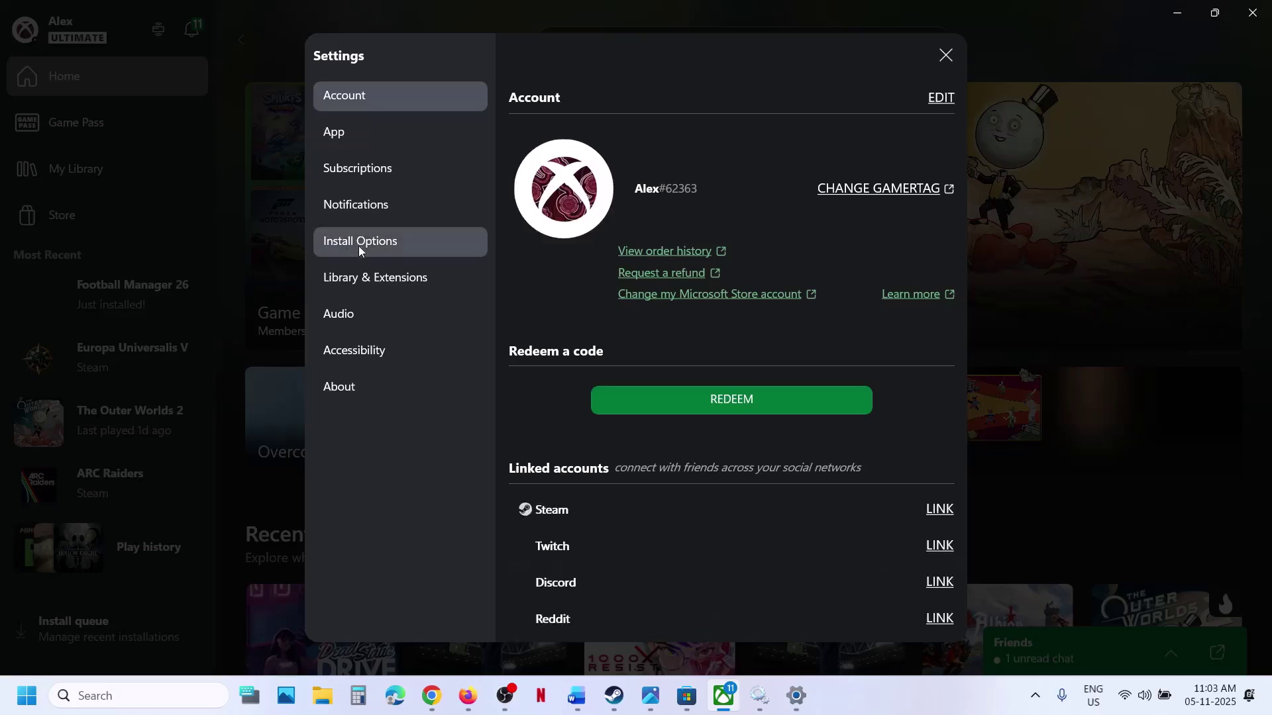
pyautogui.click(359, 246)
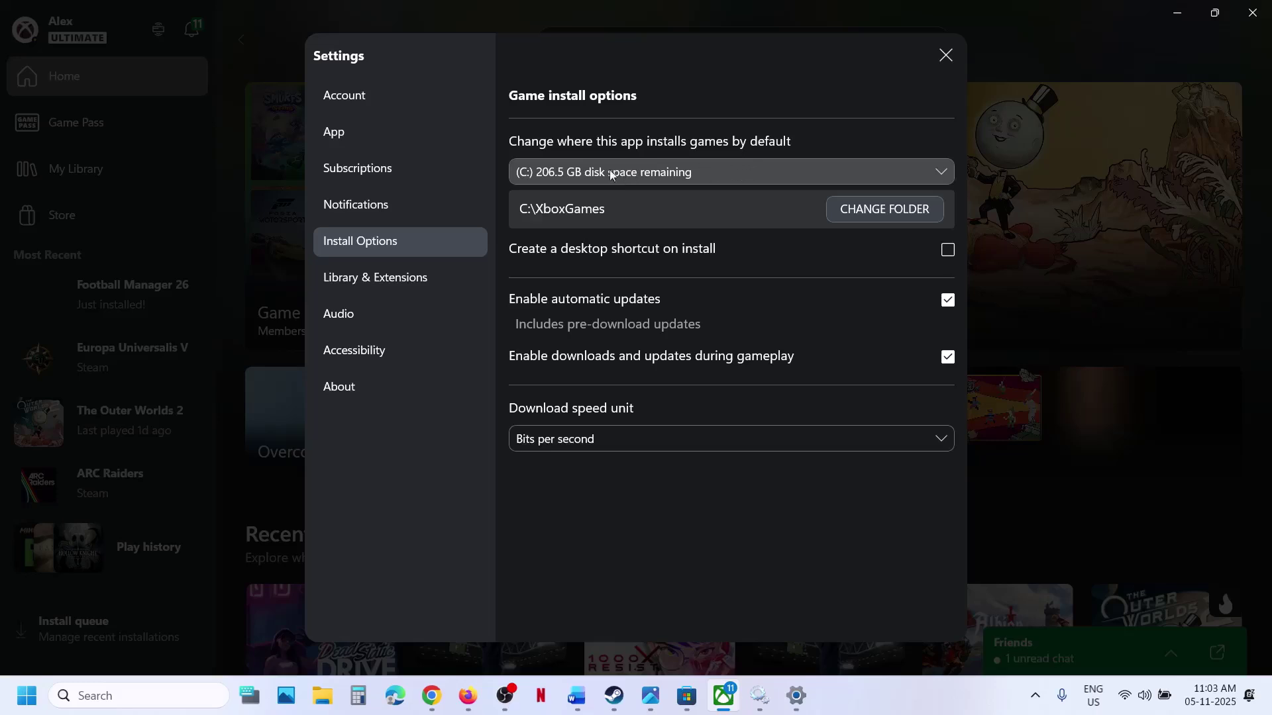
pyautogui.click(944, 174)
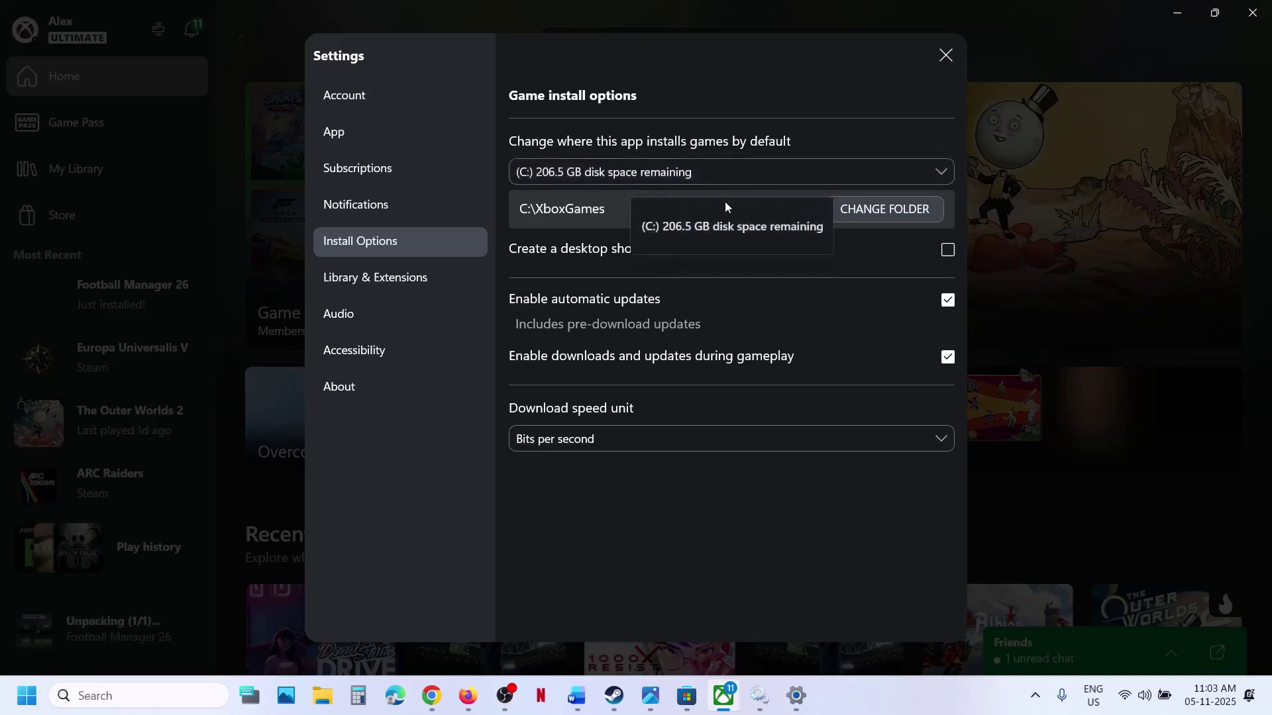
pyautogui.click(951, 58)
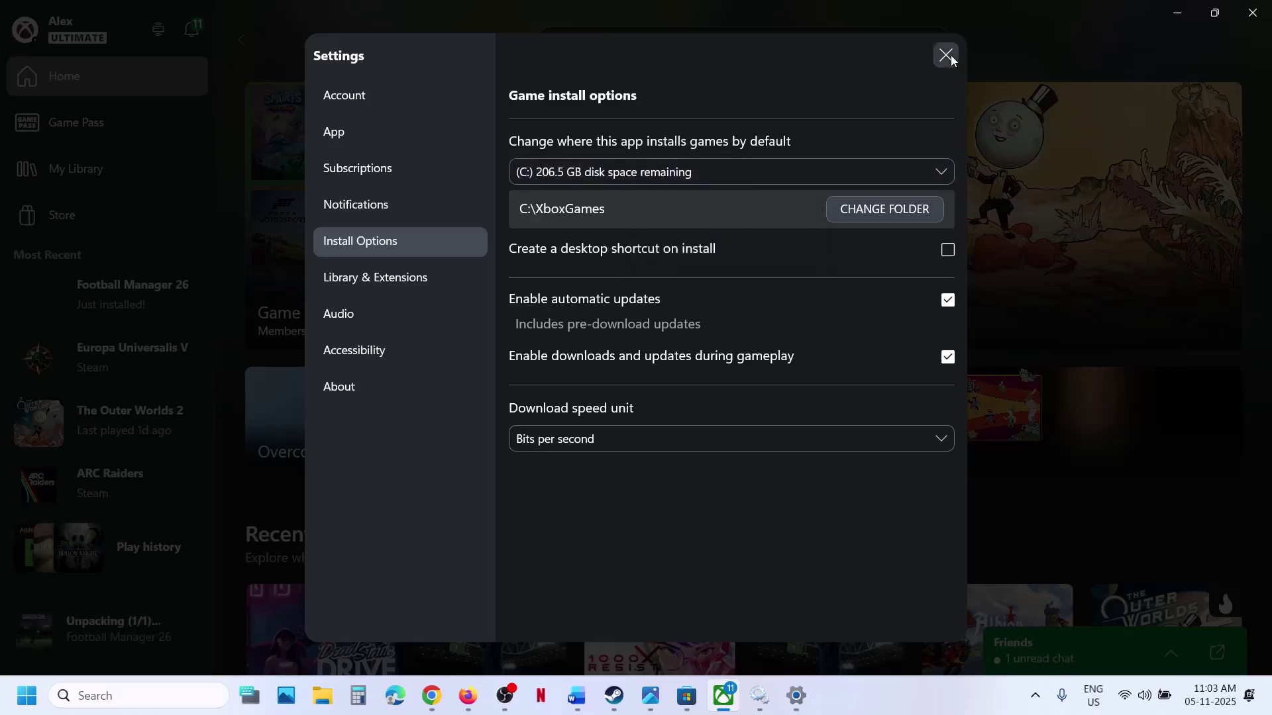
pyautogui.click(951, 58)
# - View the Football Manager 26 page showing Unpacking 7%, then return to Word
pyautogui.scroll(-3, 533, 453)
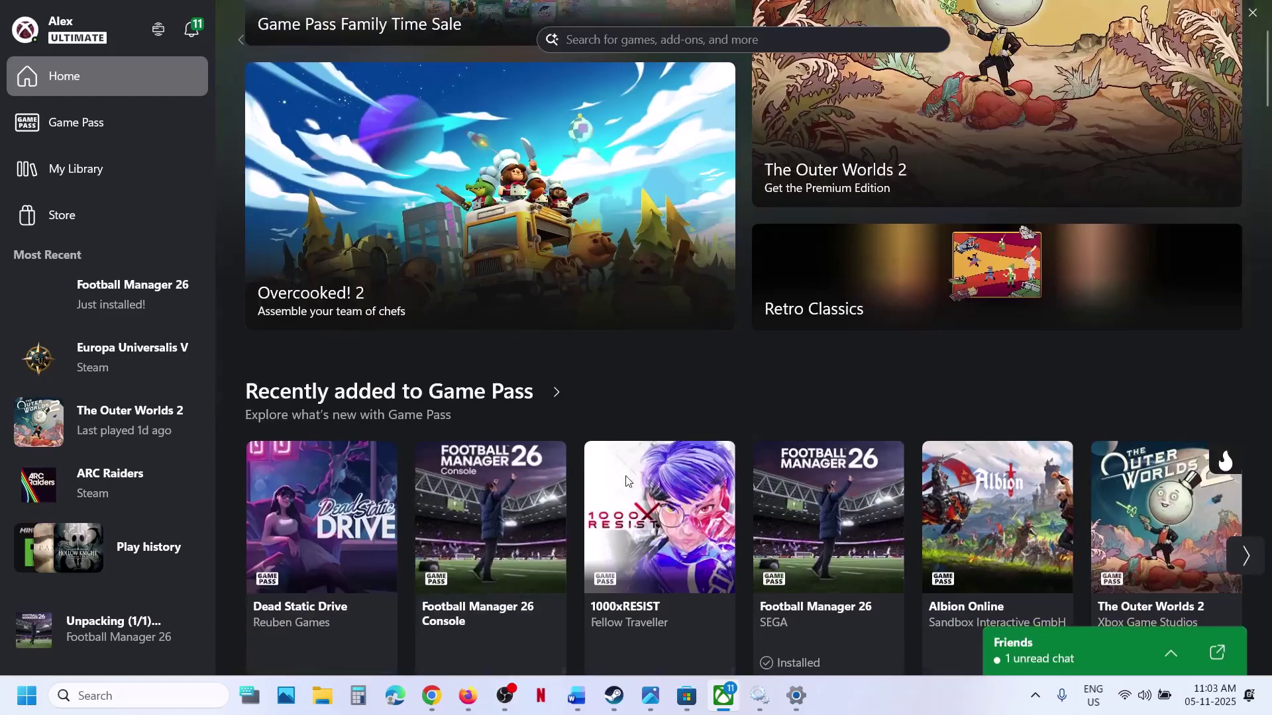
pyautogui.click(807, 516)
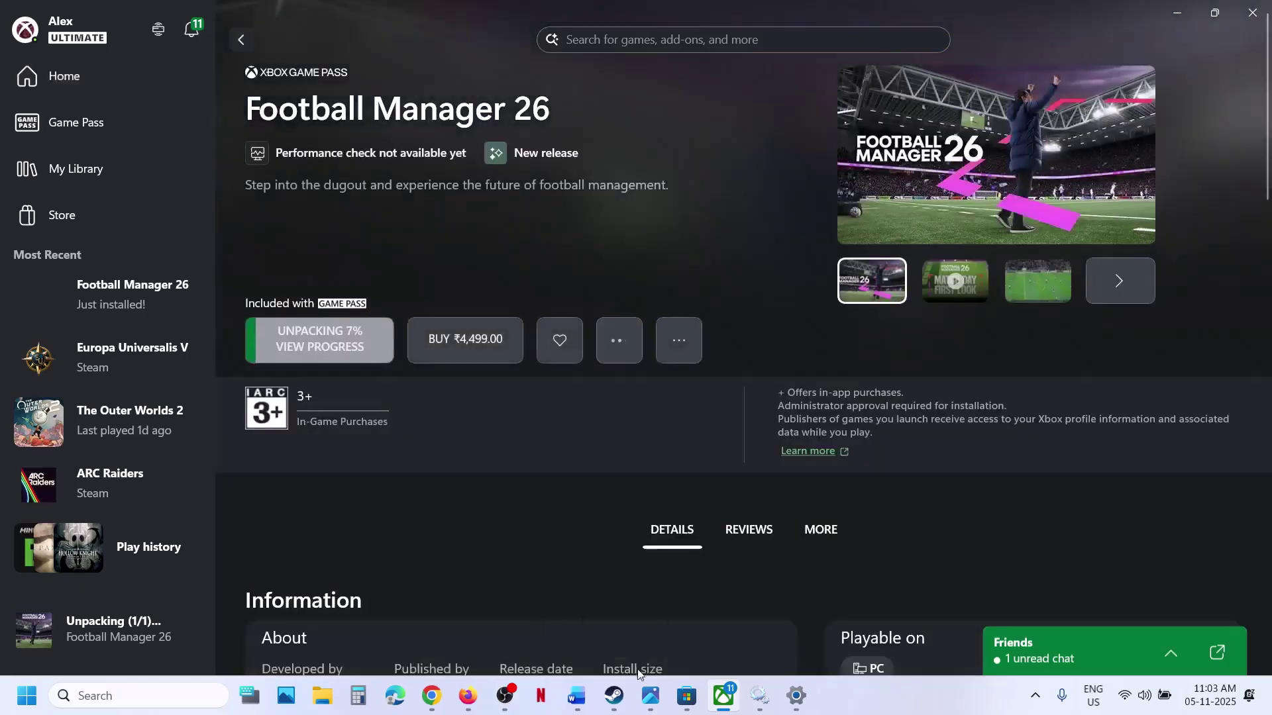
pyautogui.moveTo(648, 694)
pyautogui.click(578, 697)
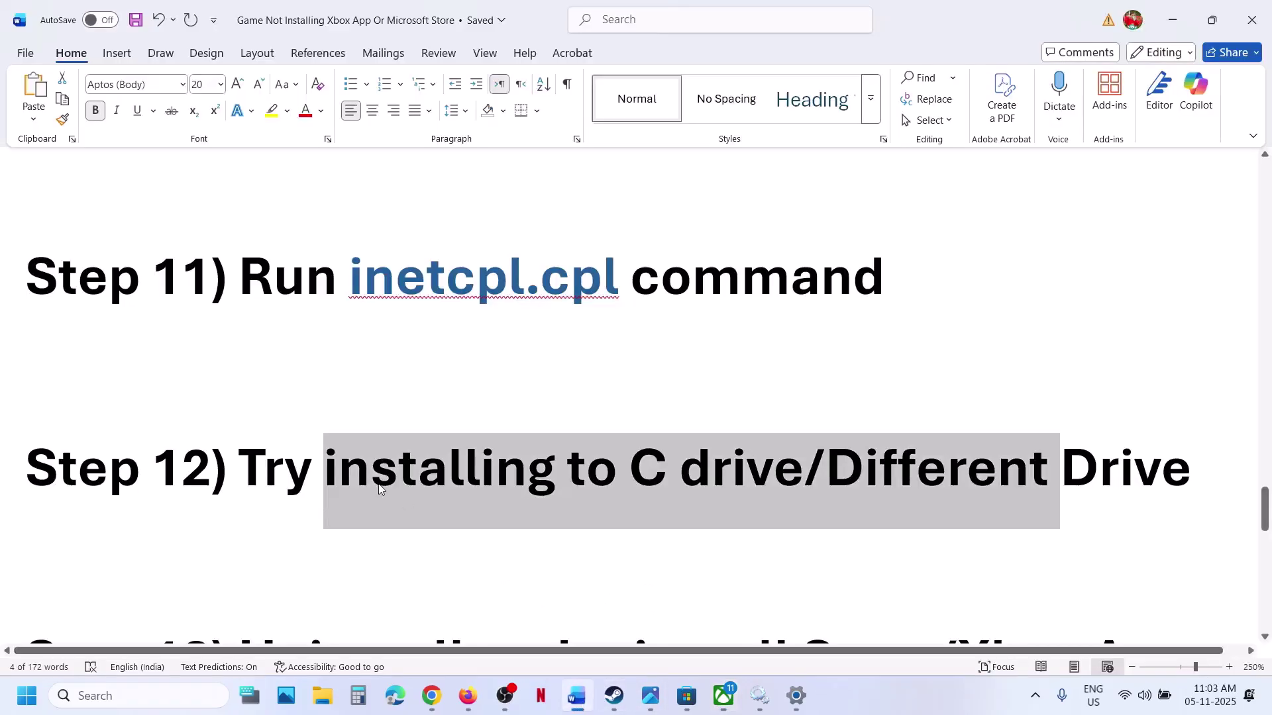
# - Search 'xbox' in Start and uninstall the Xbox app, confirming the removal
pyautogui.scroll(-5, 380, 489)
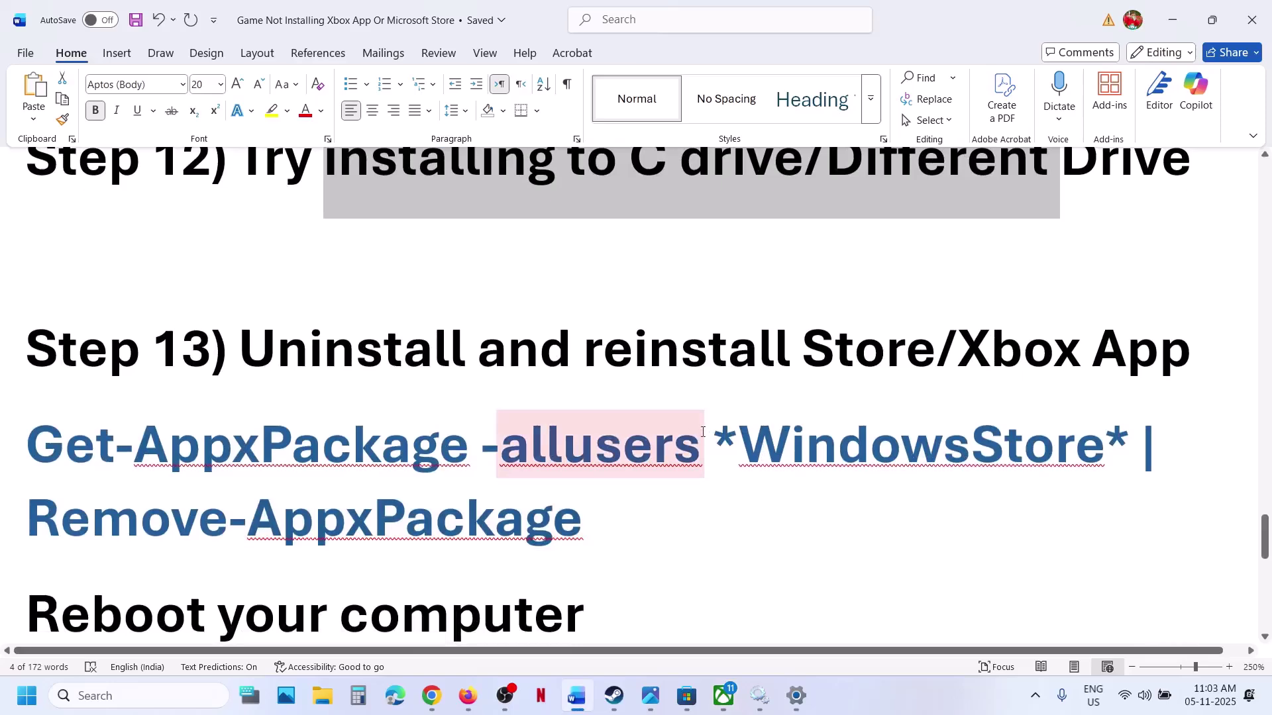
pyautogui.click(140, 696)
pyautogui.write('xbox')
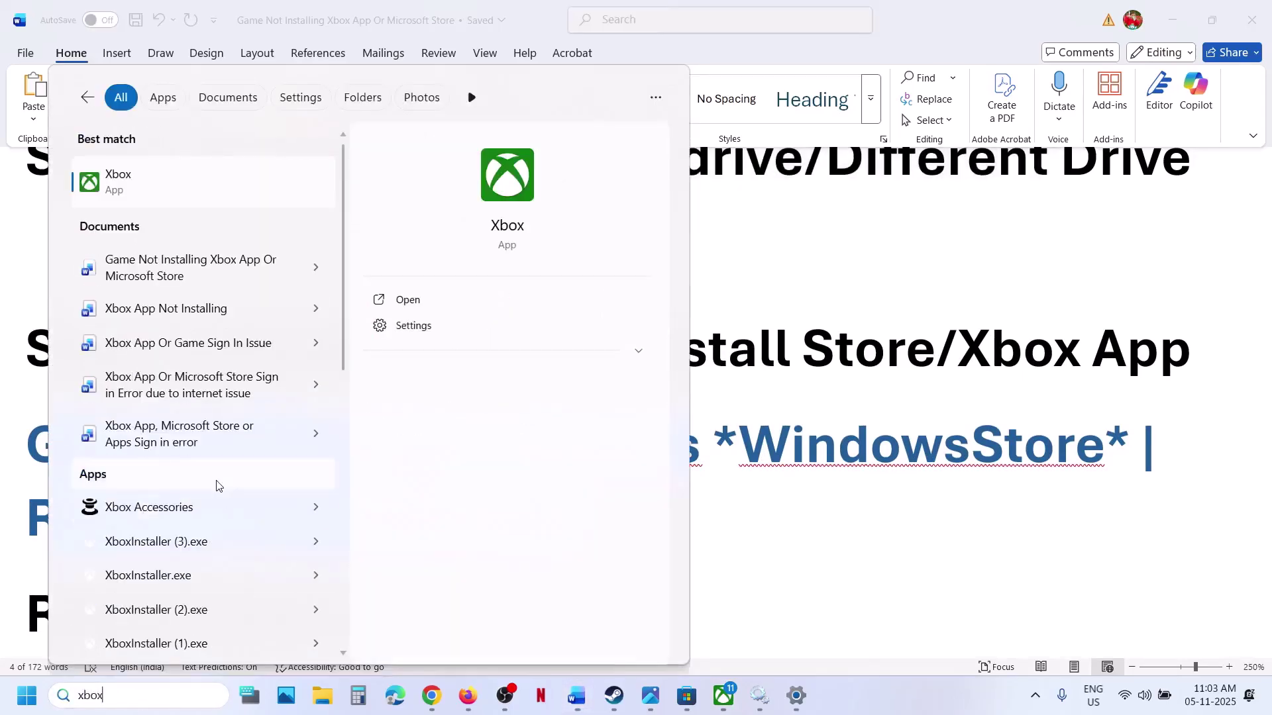
pyautogui.rightClick(124, 190)
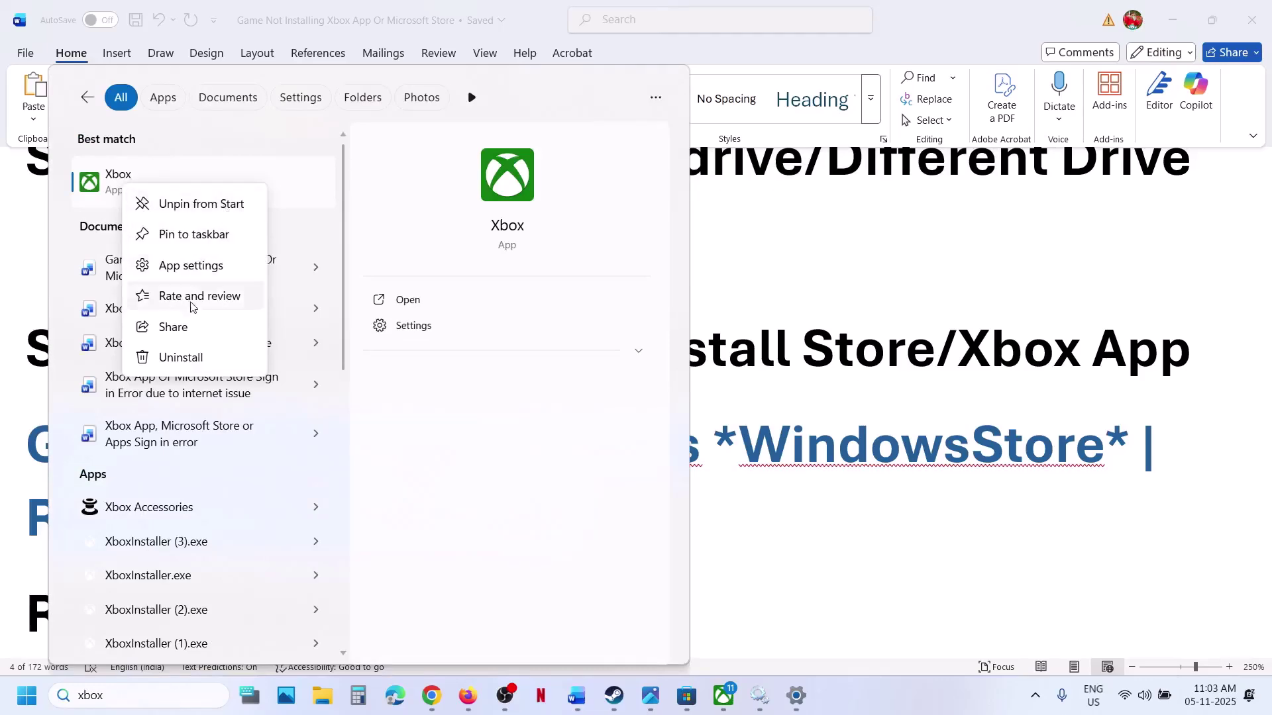
pyautogui.click(176, 356)
pyautogui.click(424, 379)
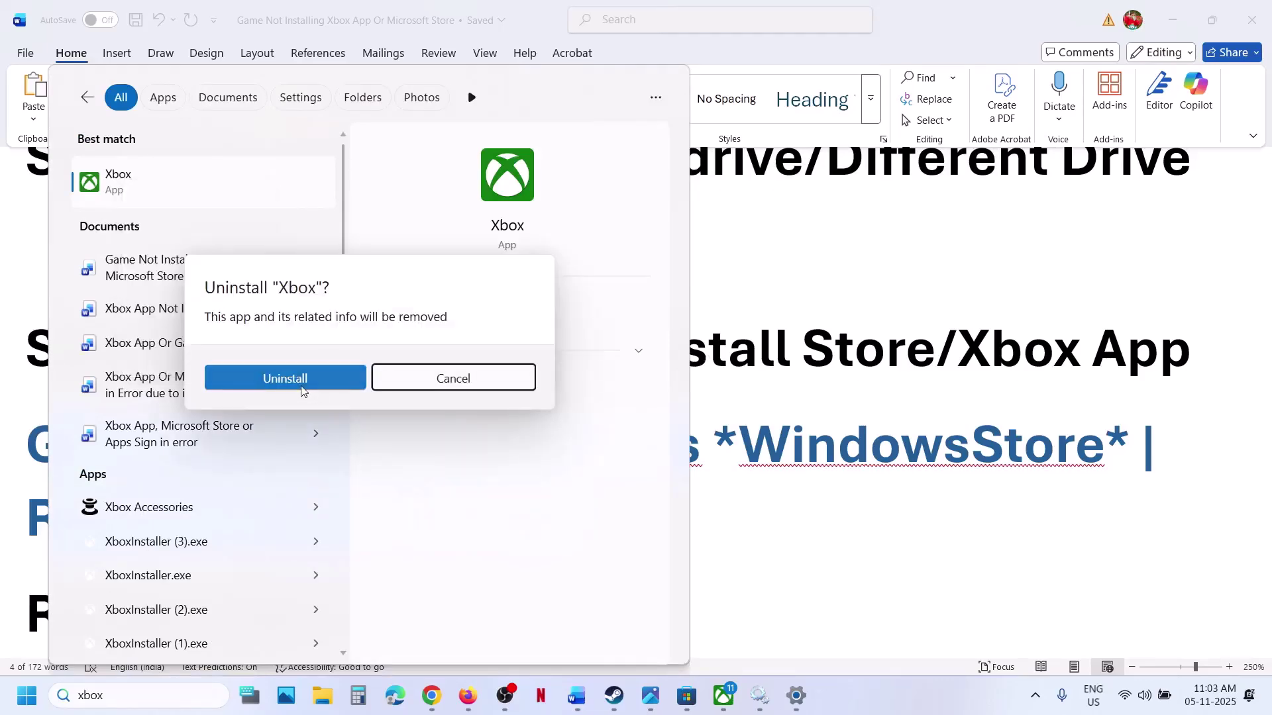
pyautogui.click(837, 253)
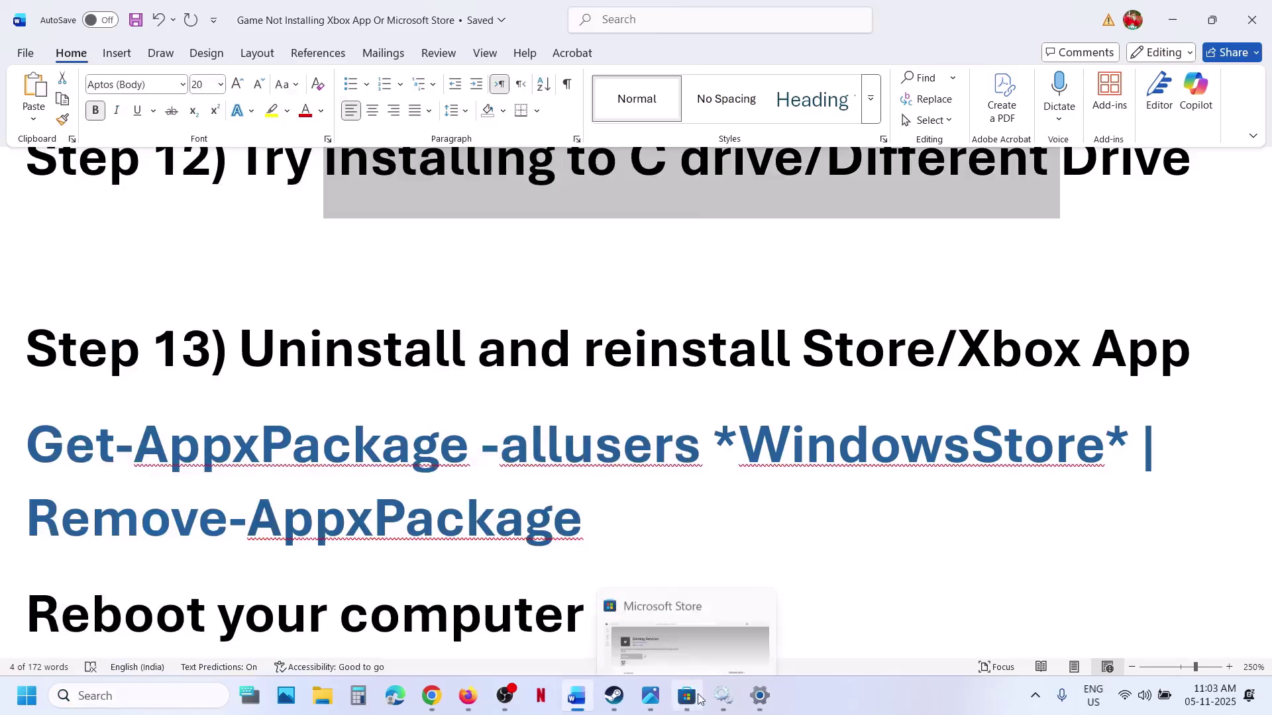
pyautogui.click(684, 693)
# - Search the Store for 'xbox' and click Get on the Xbox app
pyautogui.click(455, 24)
pyautogui.write('x')
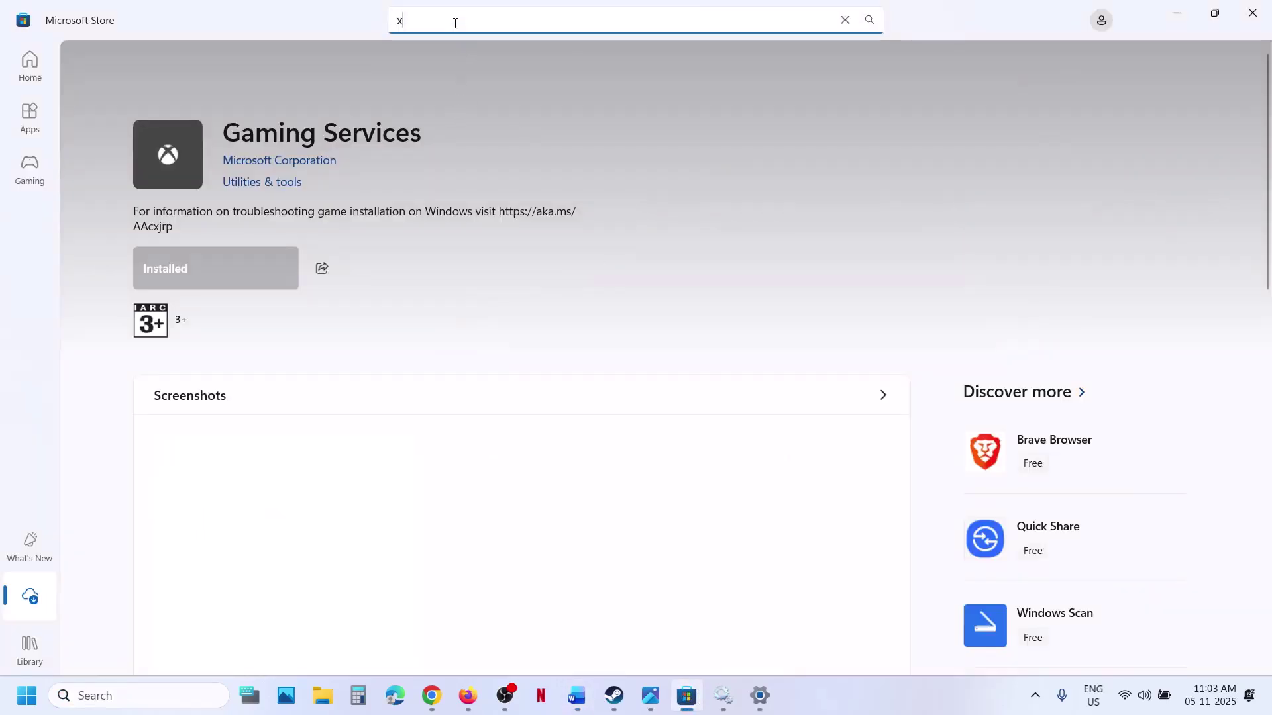
pyautogui.write('box')
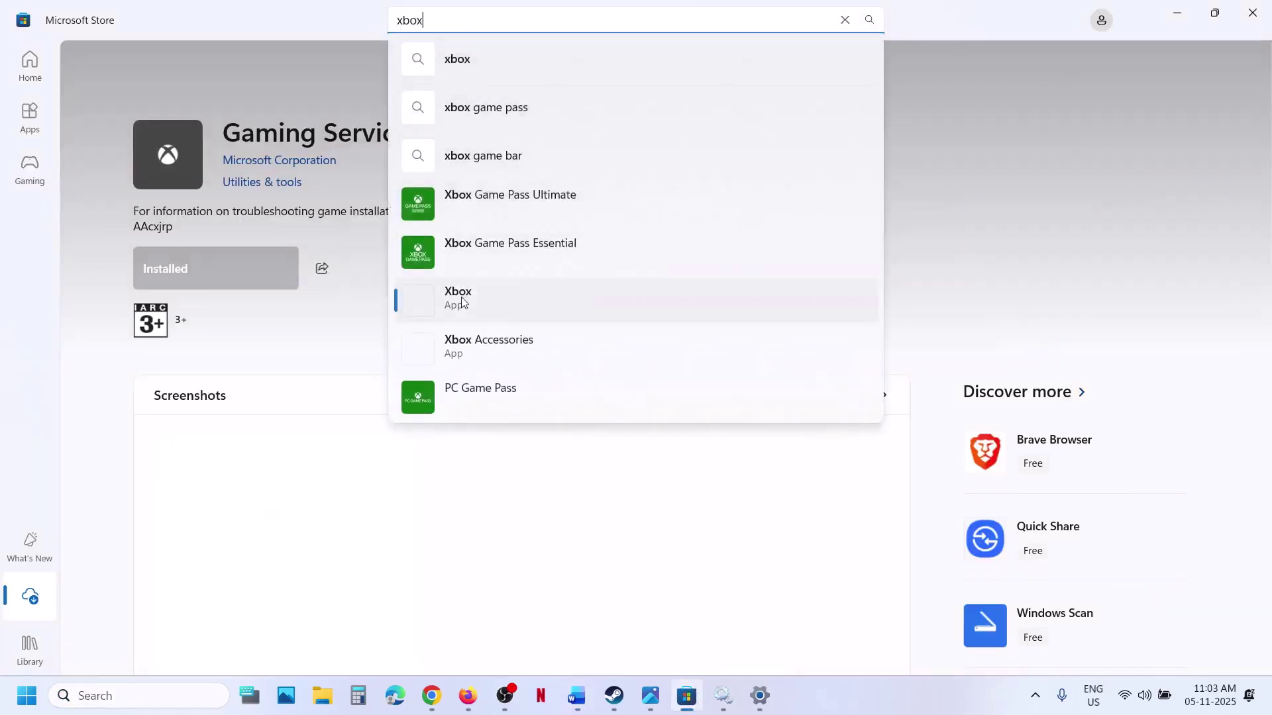
pyautogui.click(462, 302)
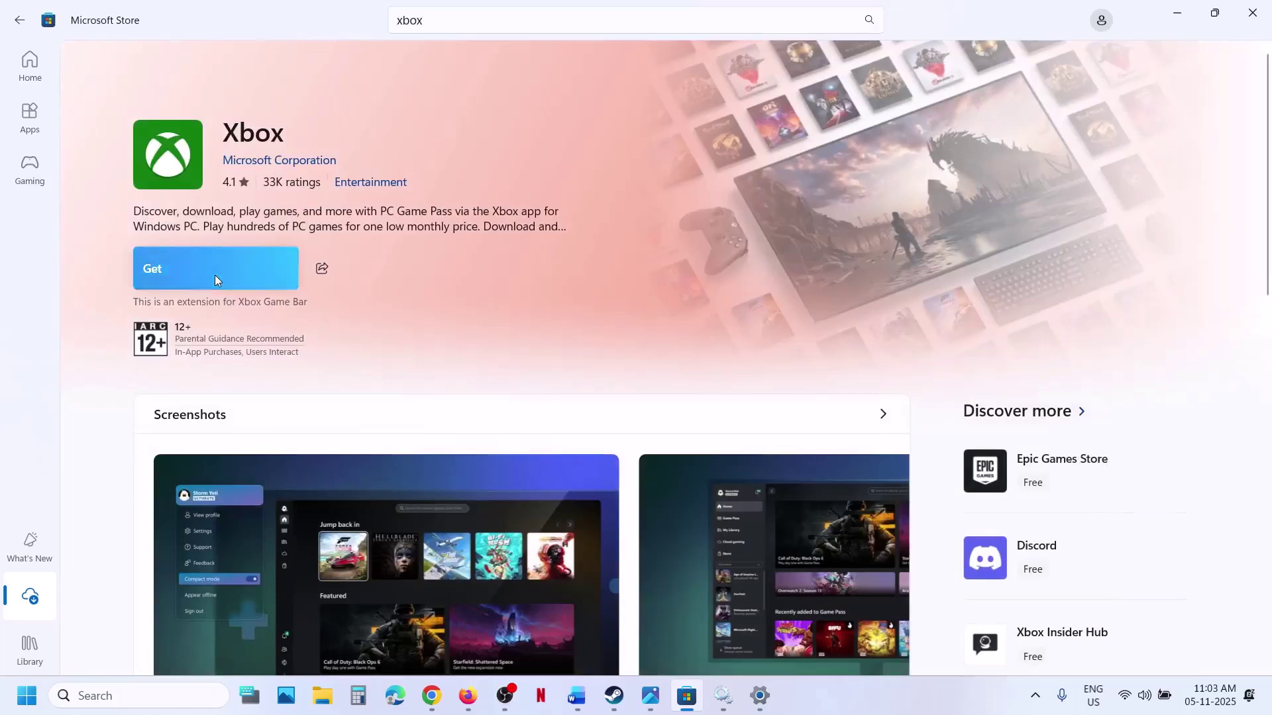
pyautogui.click(215, 277)
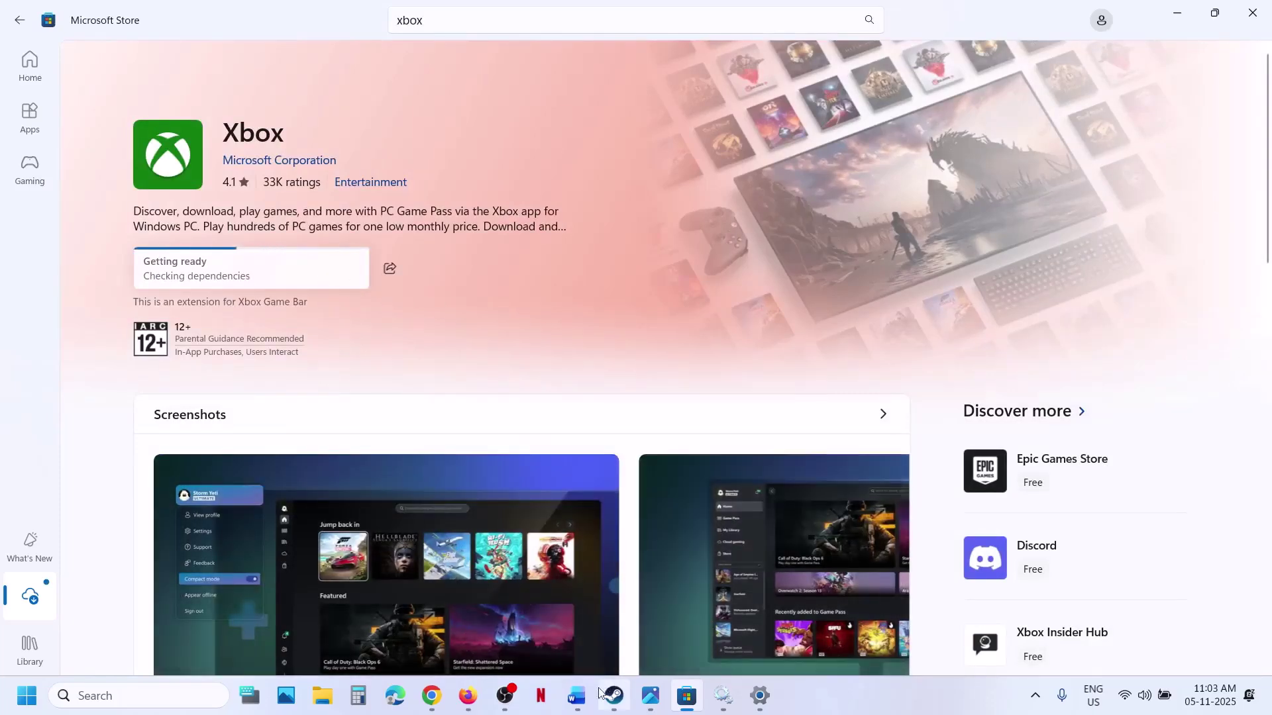
pyautogui.click(577, 695)
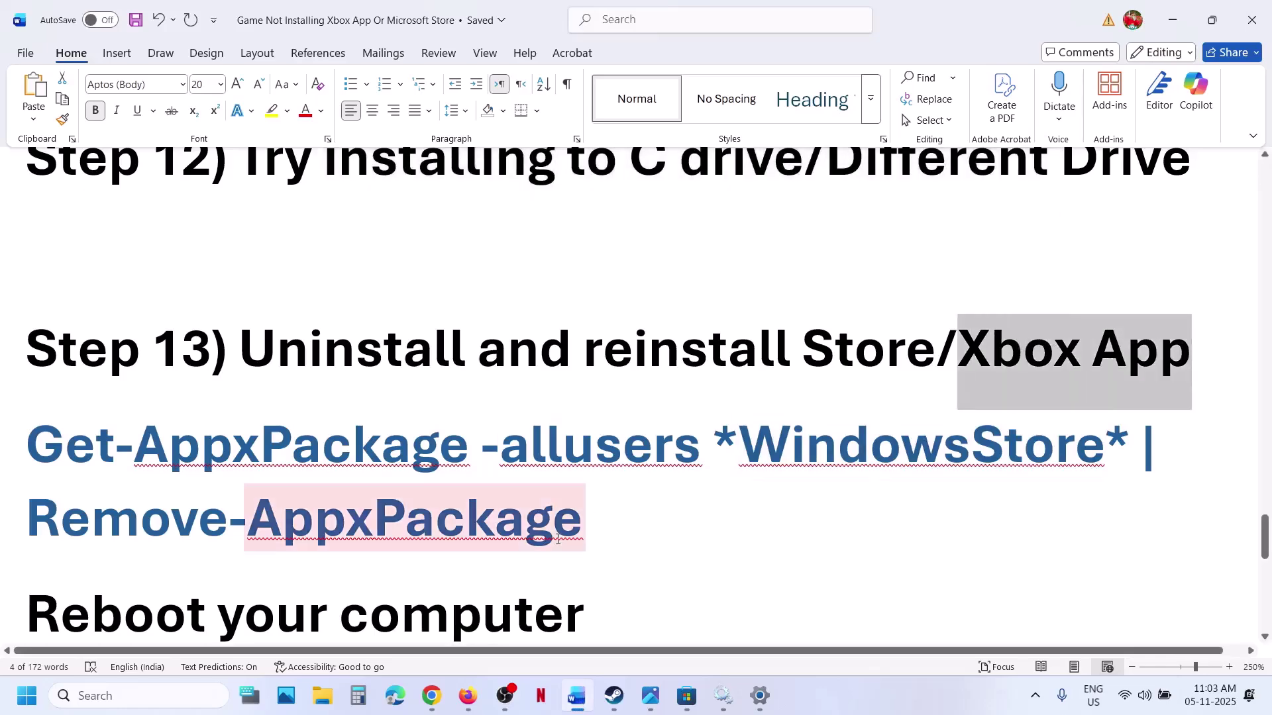
# - Download the Xbox PC app from xbox.com in Chrome and open it maximized
pyautogui.click(446, 700)
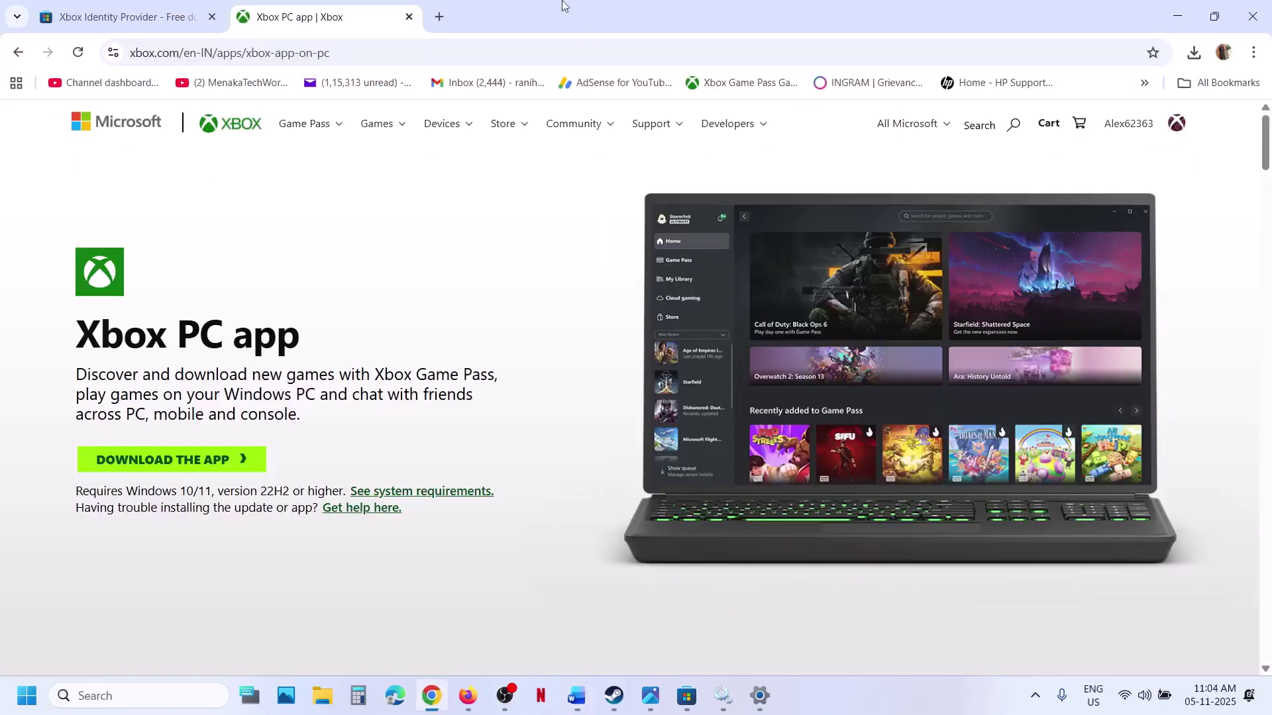
pyautogui.click(437, 19)
pyautogui.write('Xbox App')
pyautogui.press('Return')
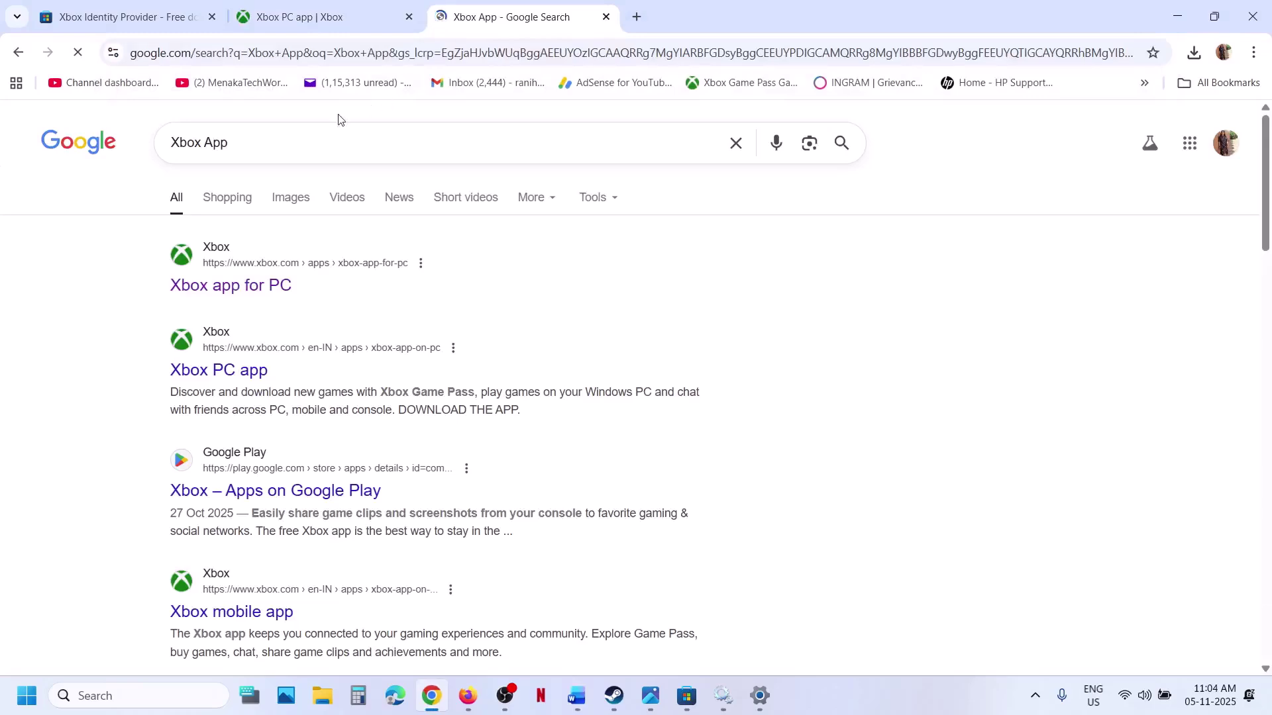
pyautogui.click(237, 285)
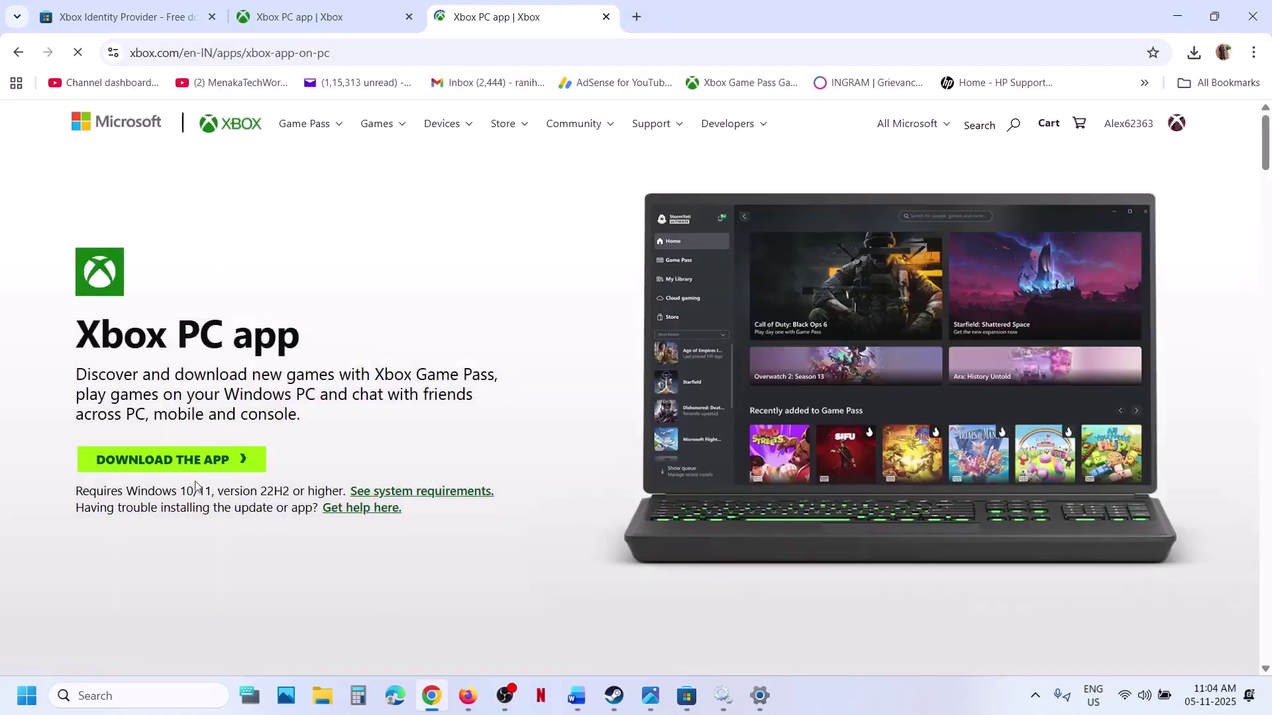
pyautogui.click(165, 459)
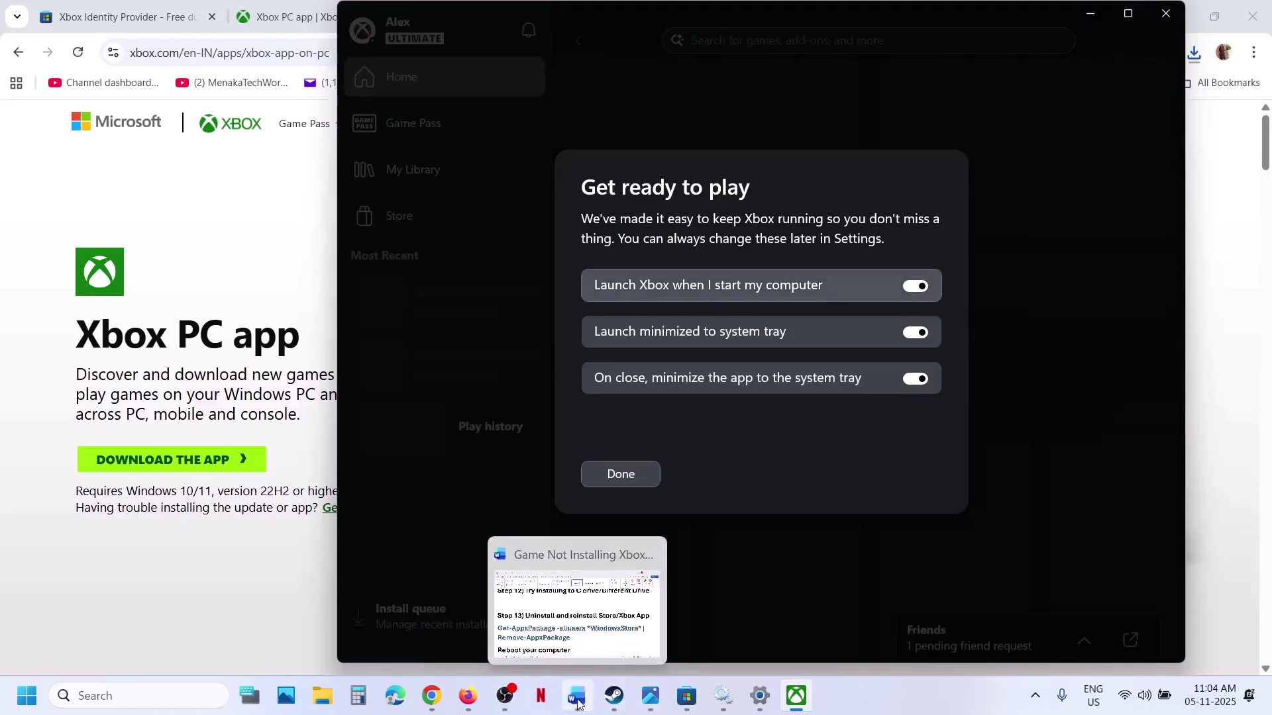
pyautogui.click(625, 482)
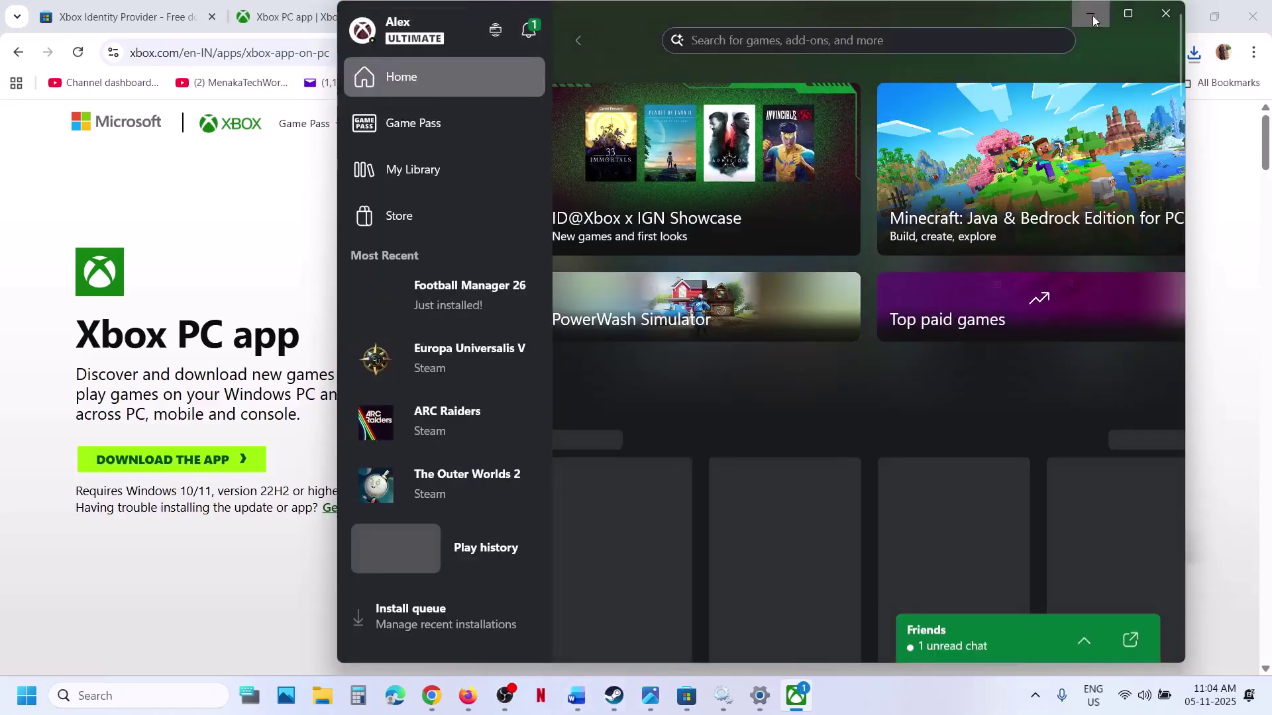
pyautogui.click(1134, 17)
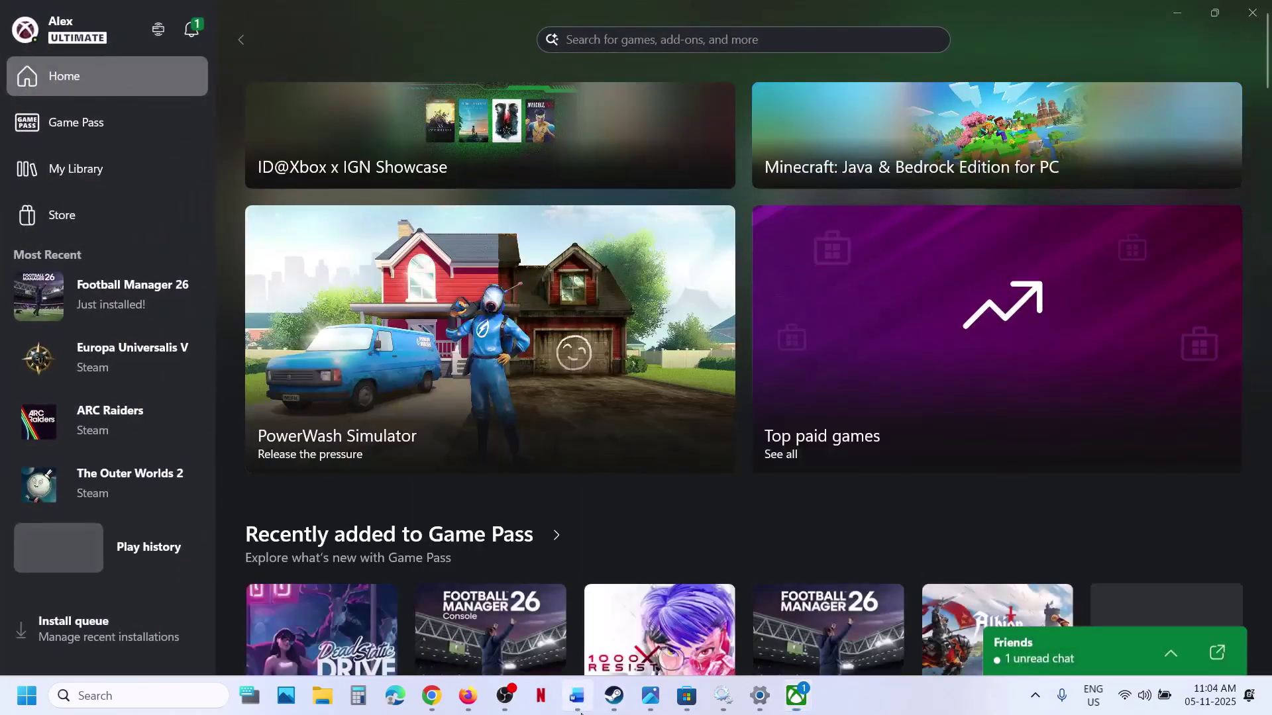
pyautogui.hotkey('alt', 'Tab')
# - Copy the Step 13 Get-AppxPackage…Remove-AppxPackage command from the Word guide
pyautogui.scroll(-3, 479, 454)
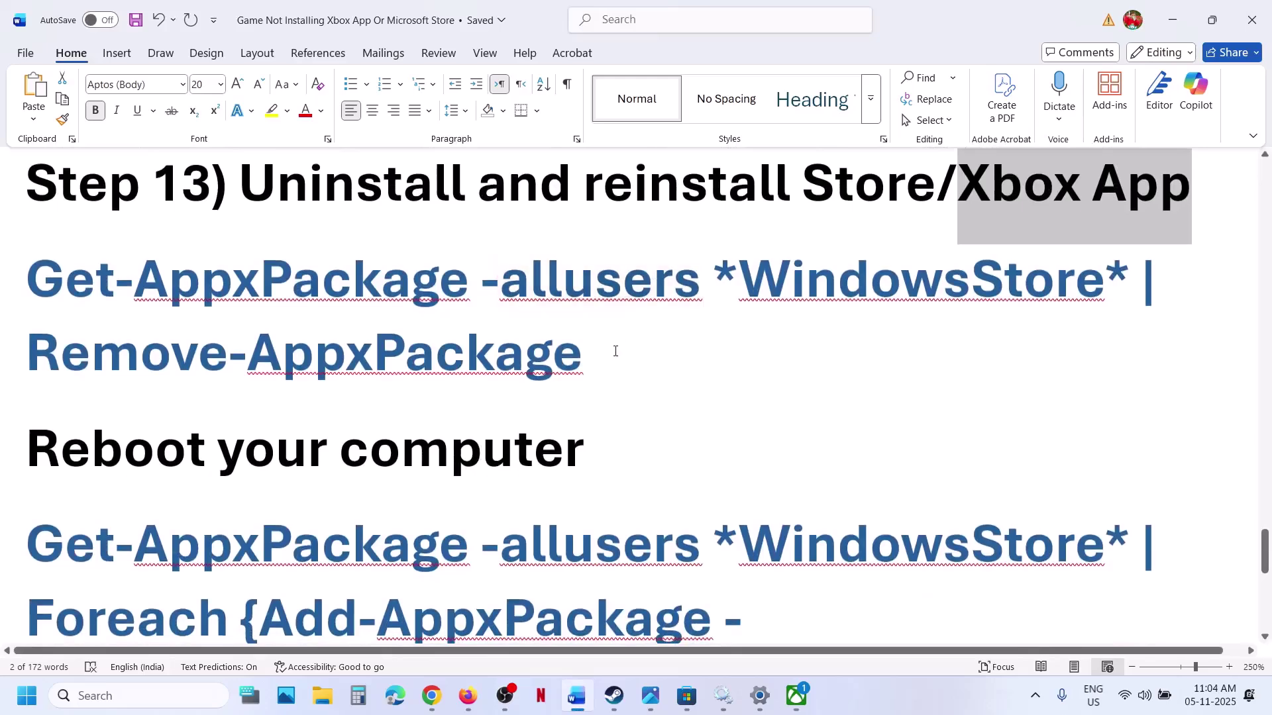
pyautogui.moveTo(614, 351); pyautogui.dragTo(49, 294)
pyautogui.rightClick(49, 294)
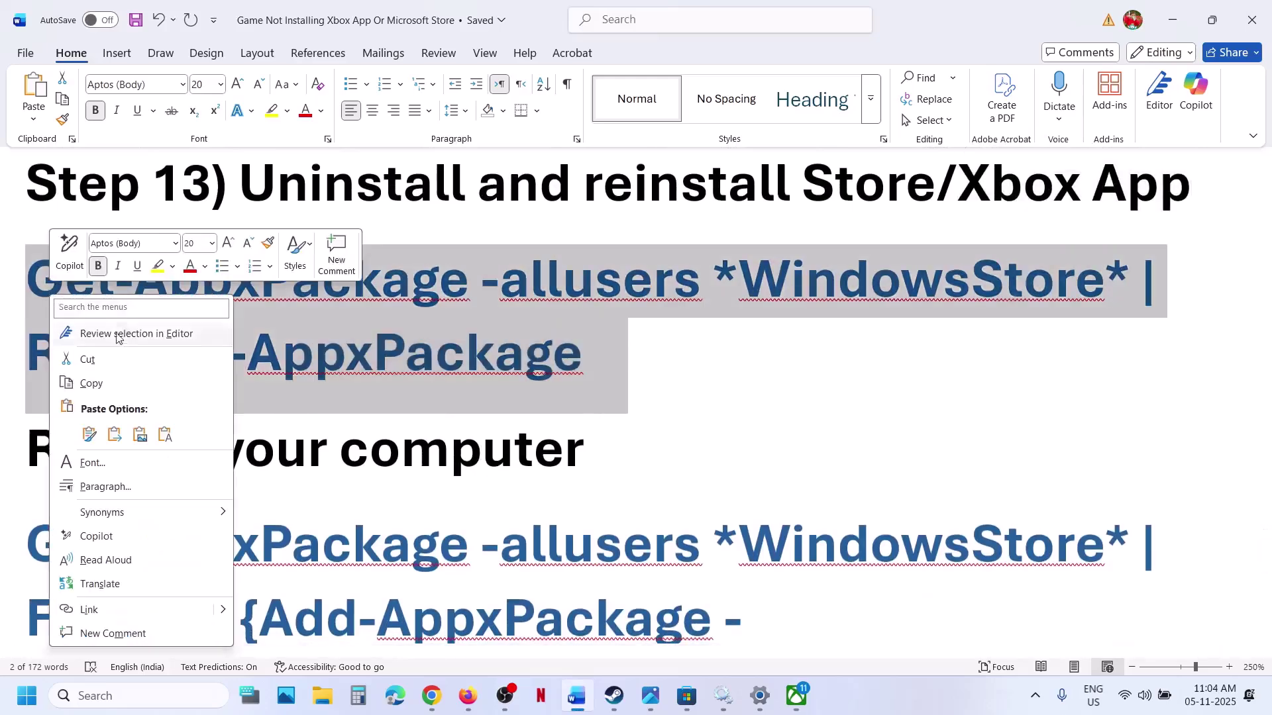
pyautogui.click(91, 384)
# - Paste and run the command in Windows PowerShell as administrator
pyautogui.click(147, 703)
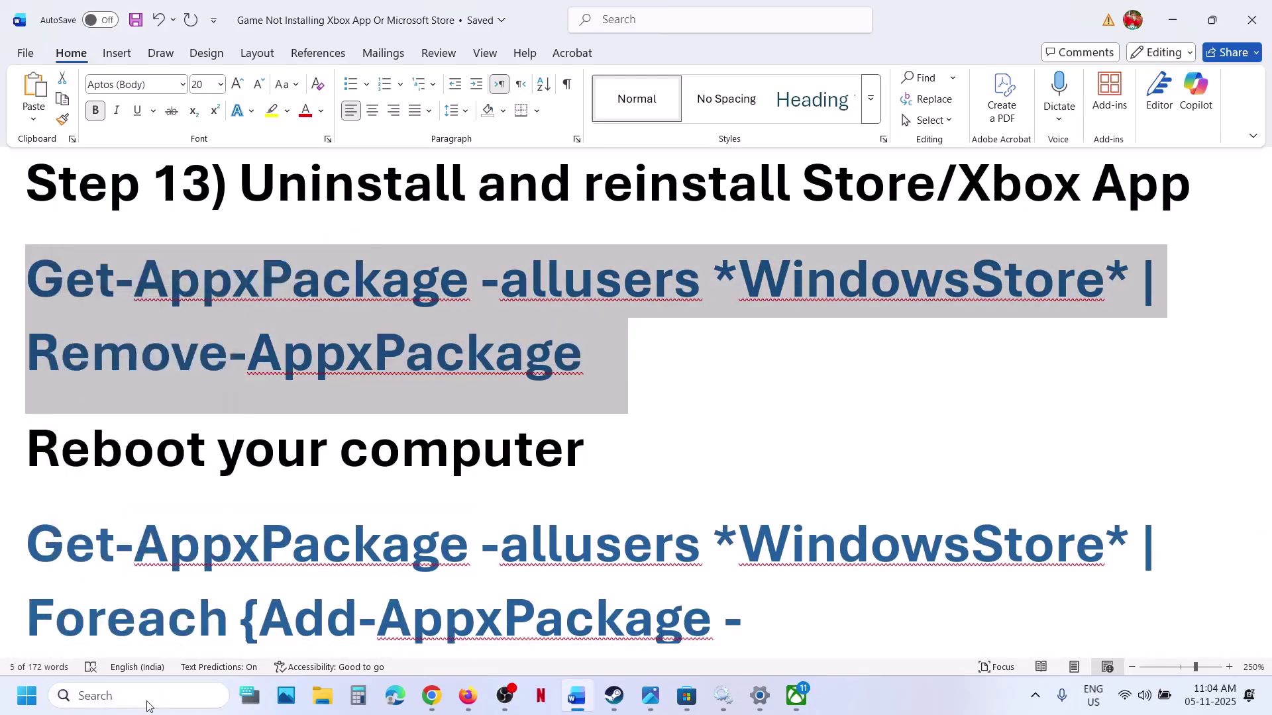
pyautogui.write('powershell')
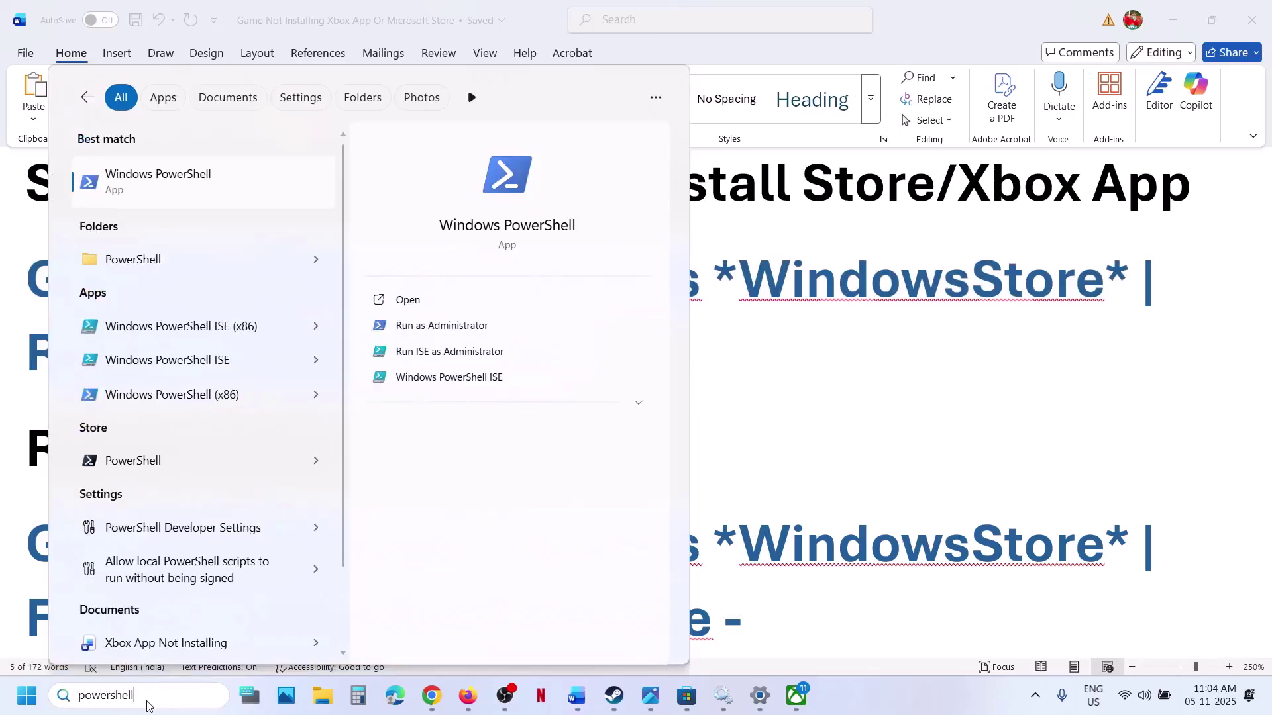
pyautogui.rightClick(207, 185)
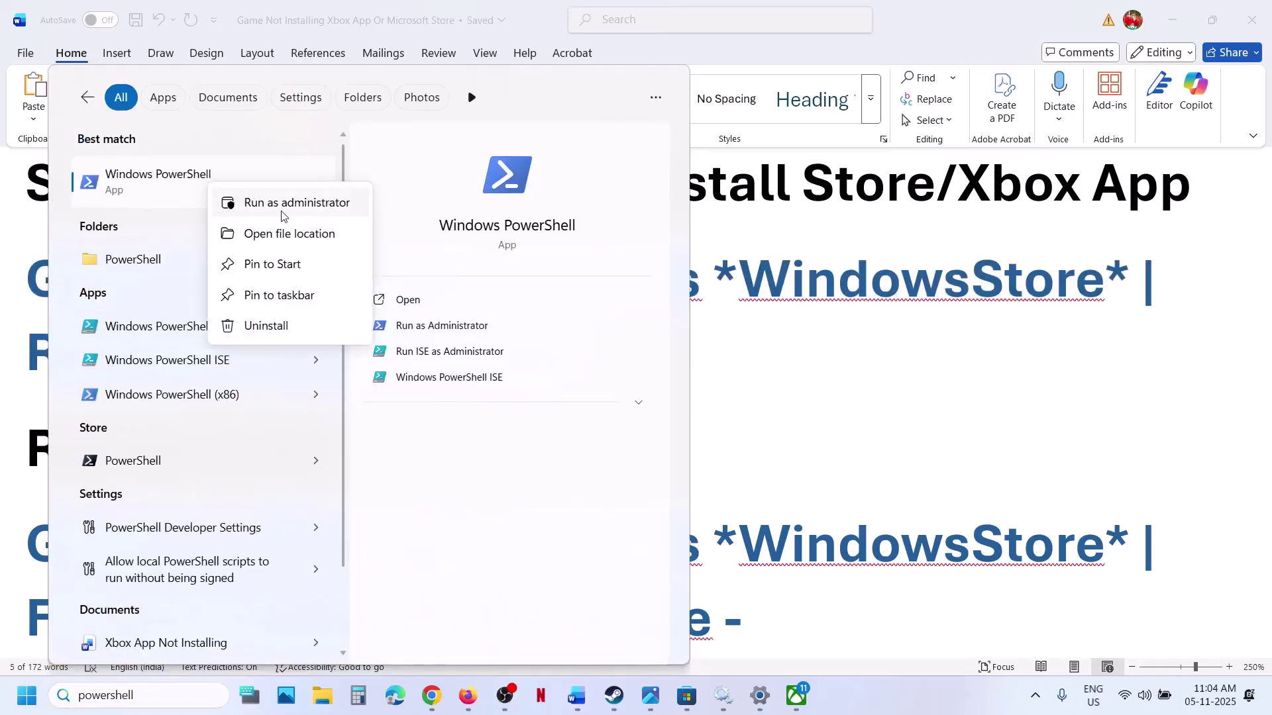
pyautogui.click(284, 203)
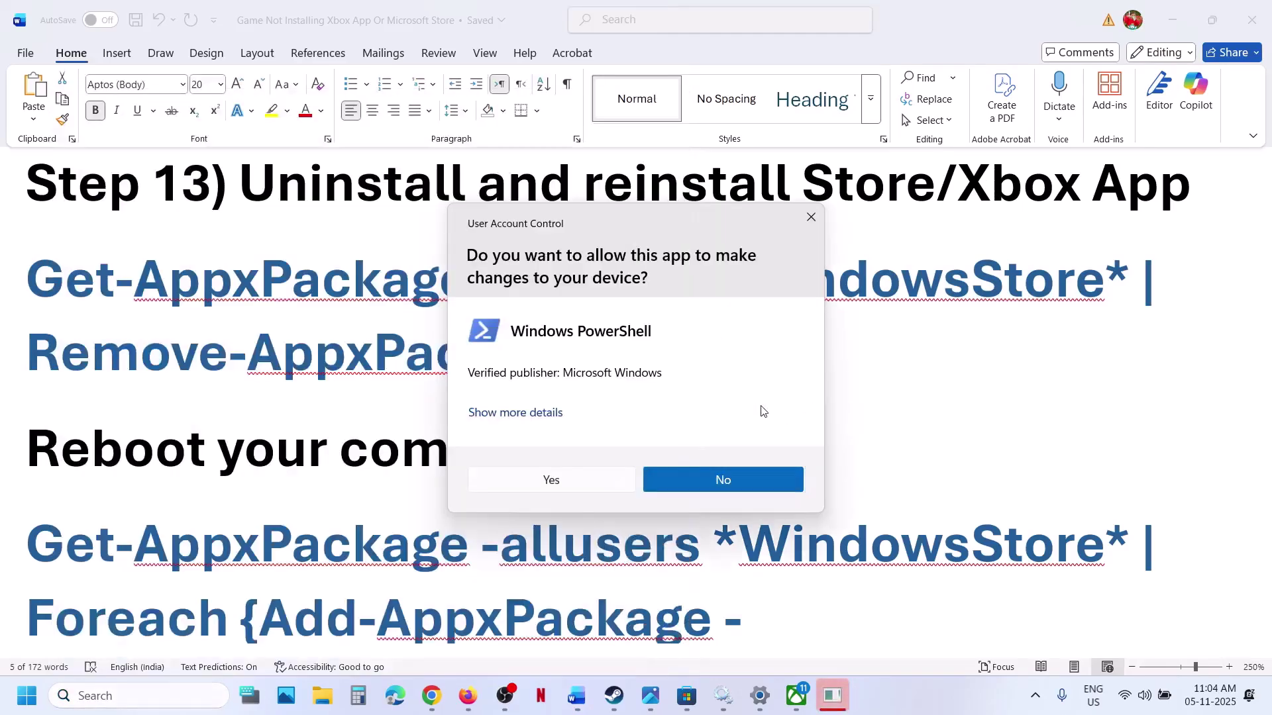
pyautogui.click(551, 481)
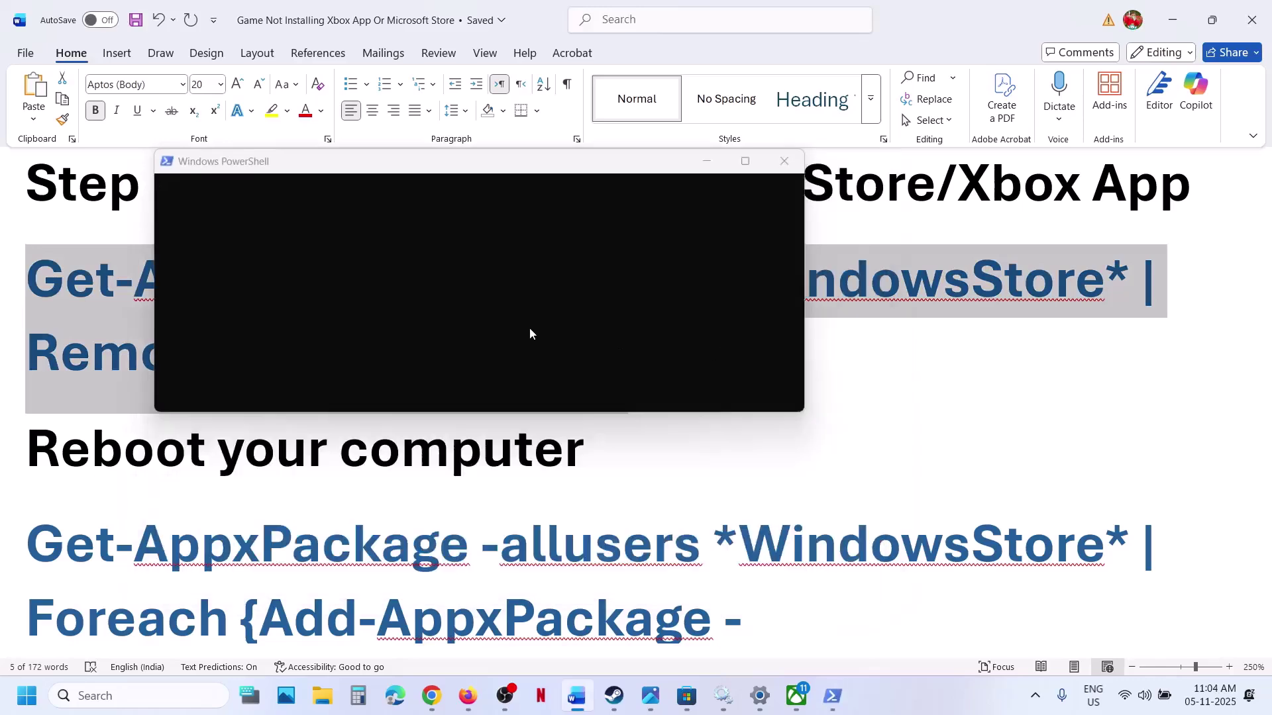
pyautogui.click(527, 293)
pyautogui.rightClick(525, 292)
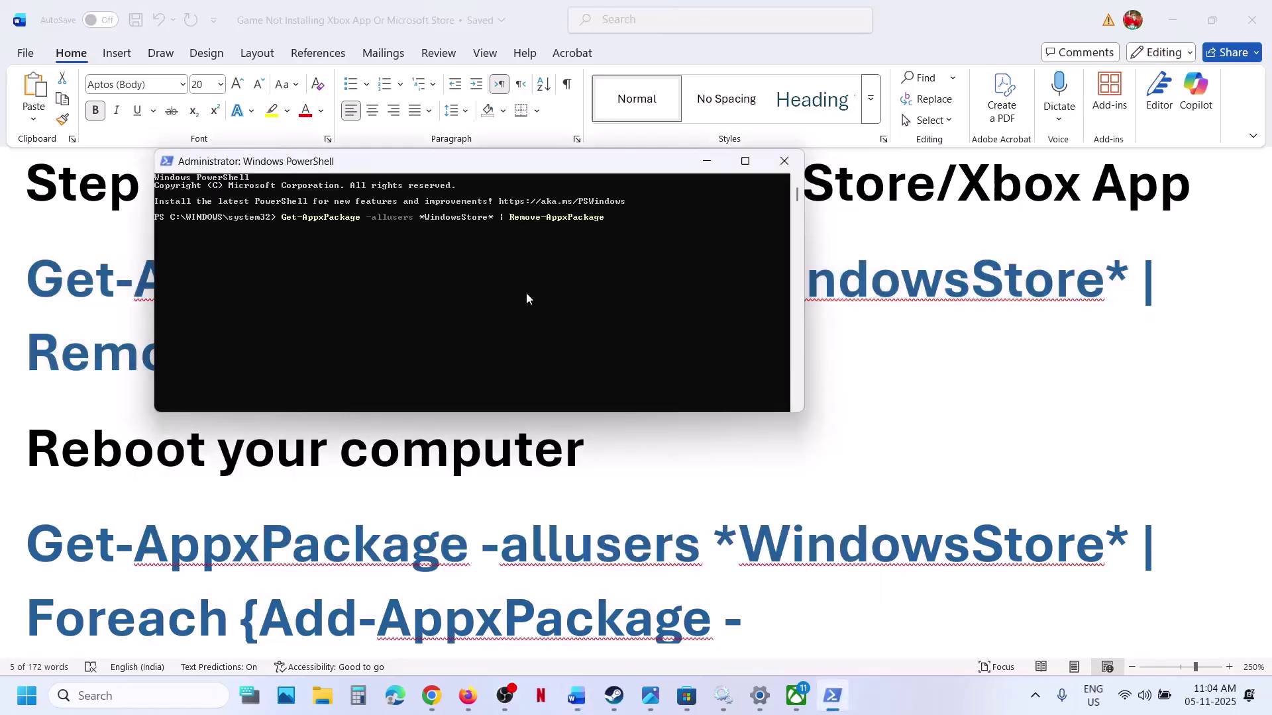
pyautogui.press('Return')
pyautogui.click(686, 696)
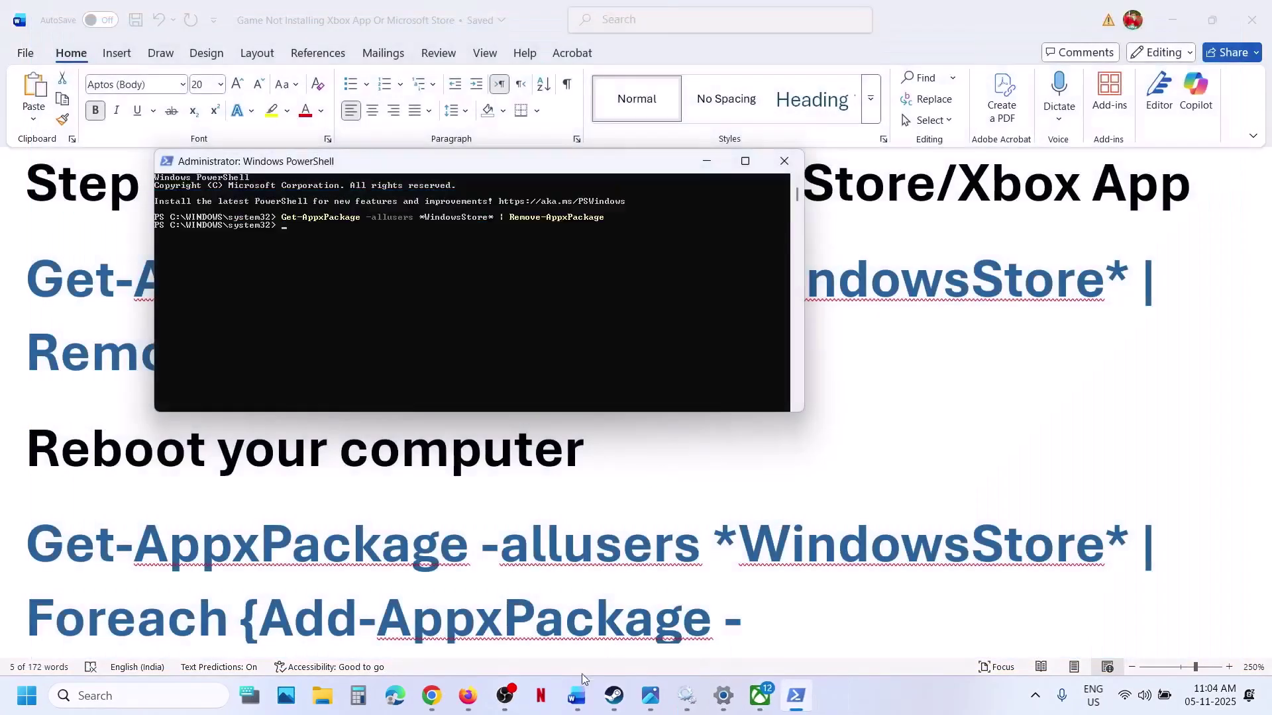
# - Copy the Foreach Add-AppxPackage re-register command and run it in admin PowerShell
pyautogui.click(575, 697)
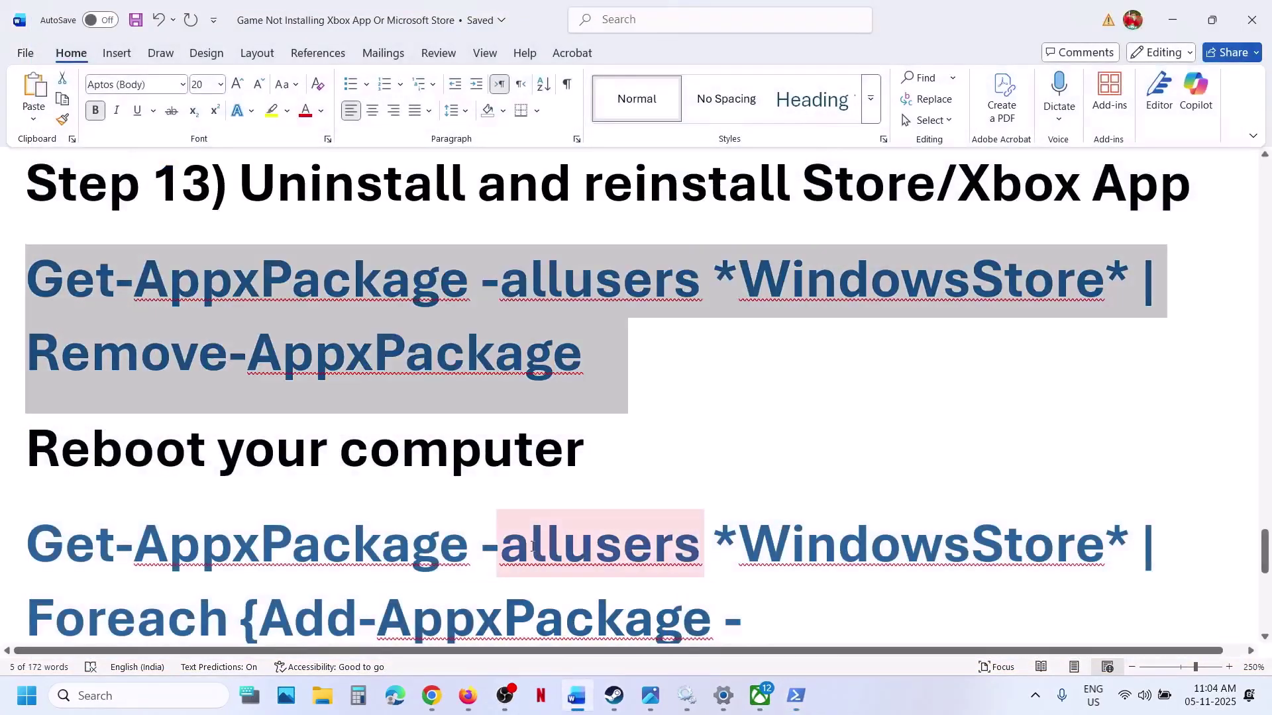
pyautogui.scroll(-3, 951, 571)
pyautogui.scroll(-1, 951, 570)
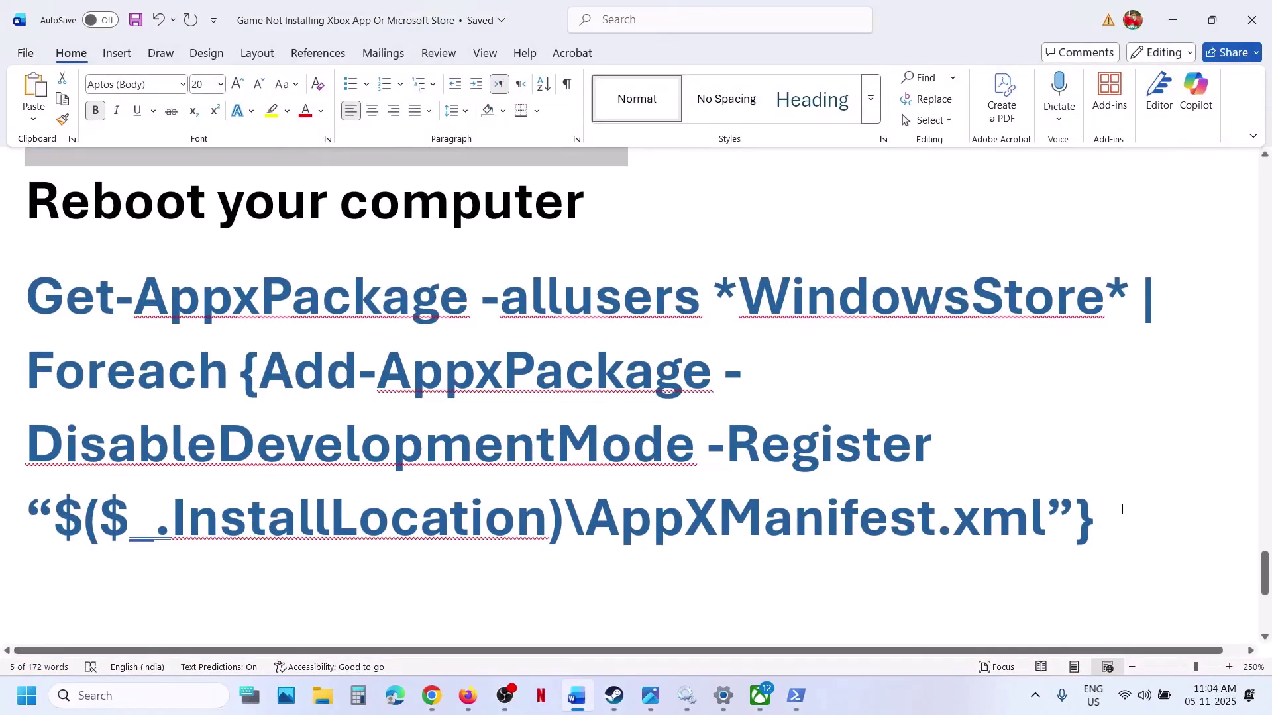
pyautogui.moveTo(1126, 513); pyautogui.dragTo(76, 312)
pyautogui.rightClick(69, 309)
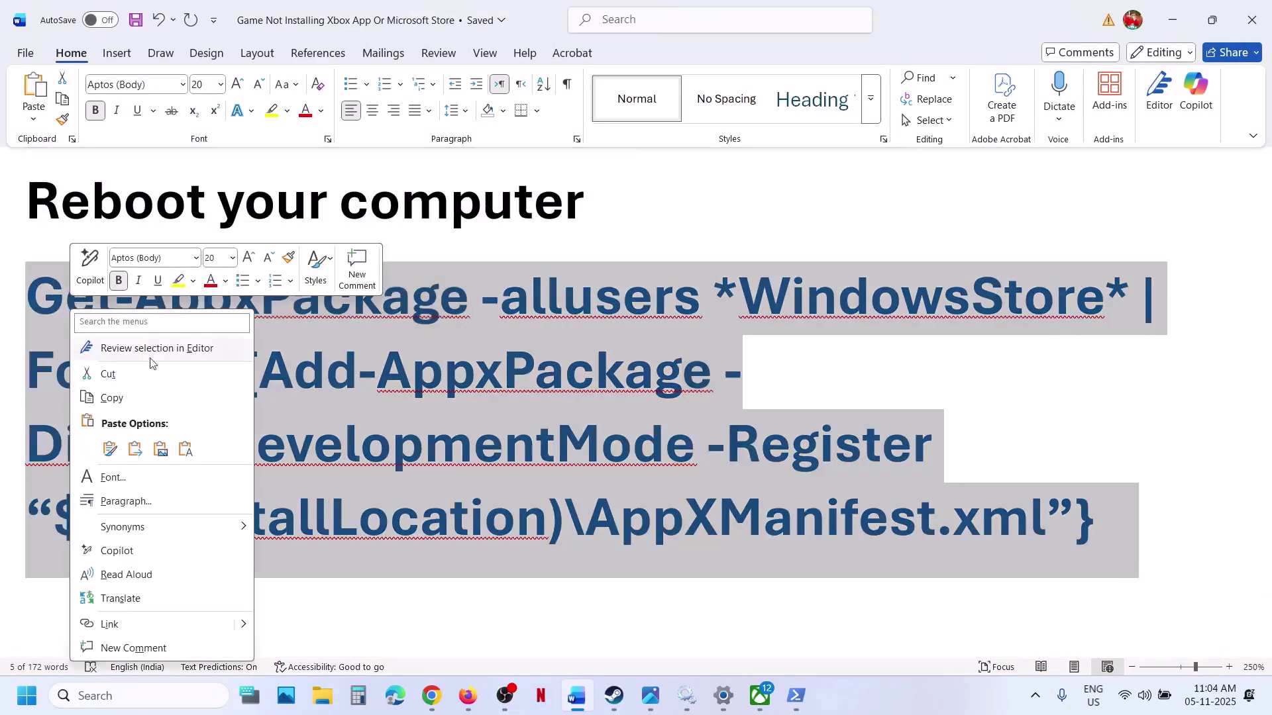
pyautogui.click(135, 398)
pyautogui.hotkey('alt', 'Tab')
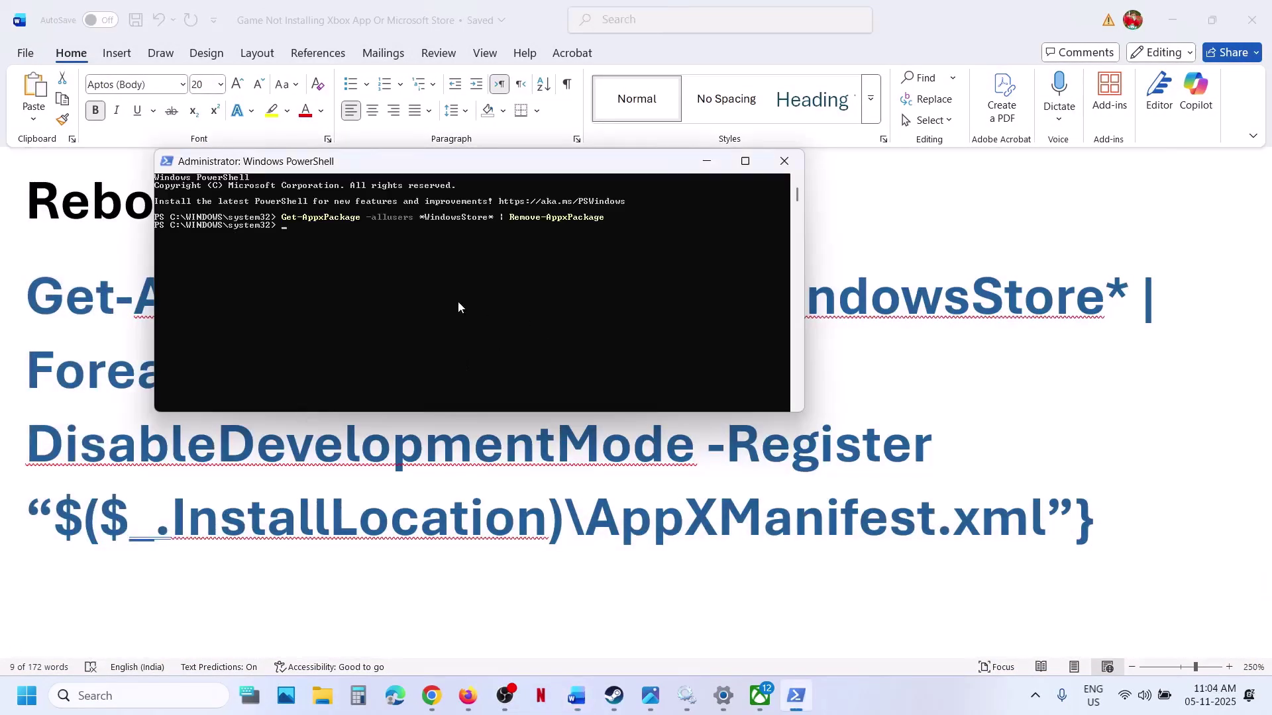
pyautogui.rightClick(458, 308)
pyautogui.press('Return')
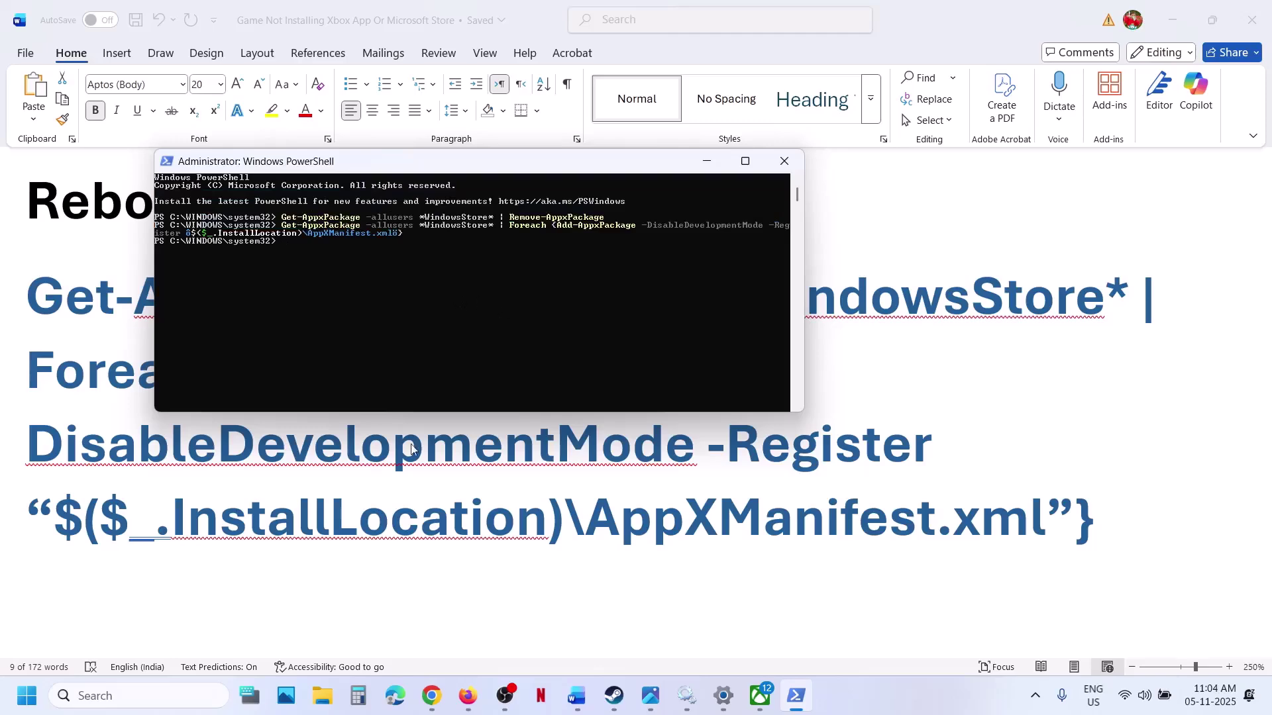
# - Open Microsoft Store via 'store' search, then return to the guide at Step 14
pyautogui.click(152, 696)
pyautogui.write('store')
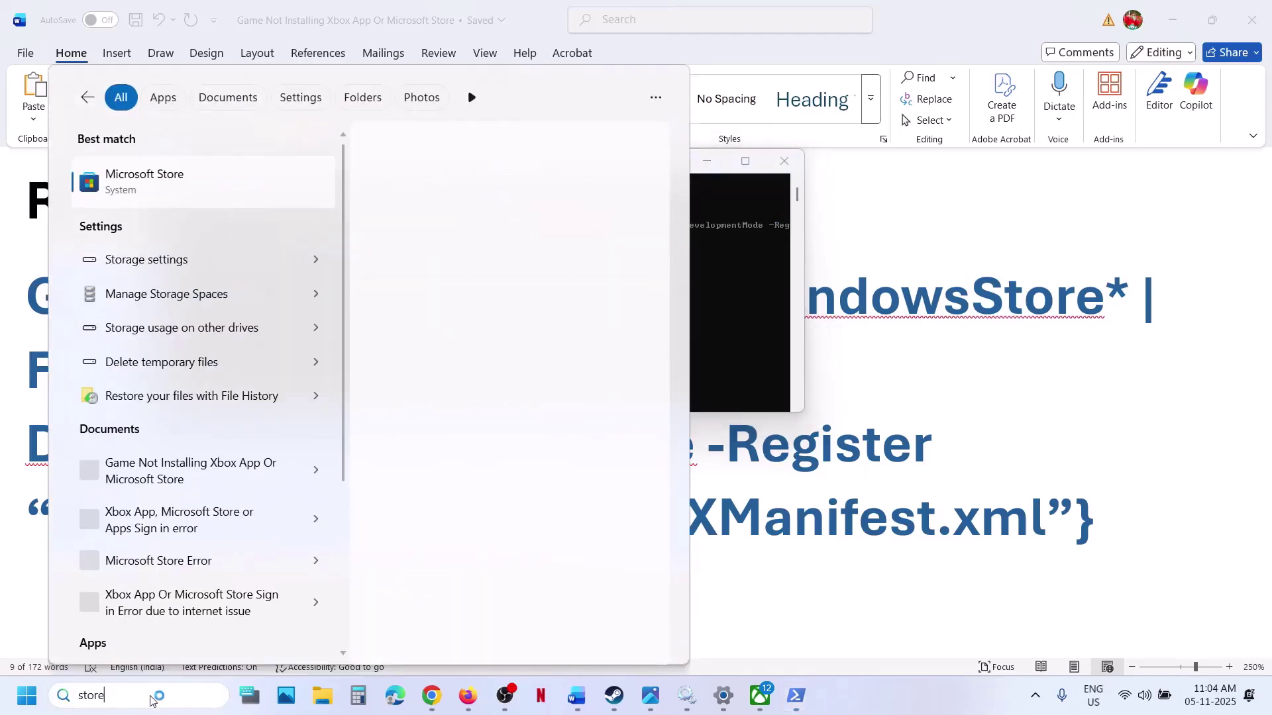
pyautogui.press('Return')
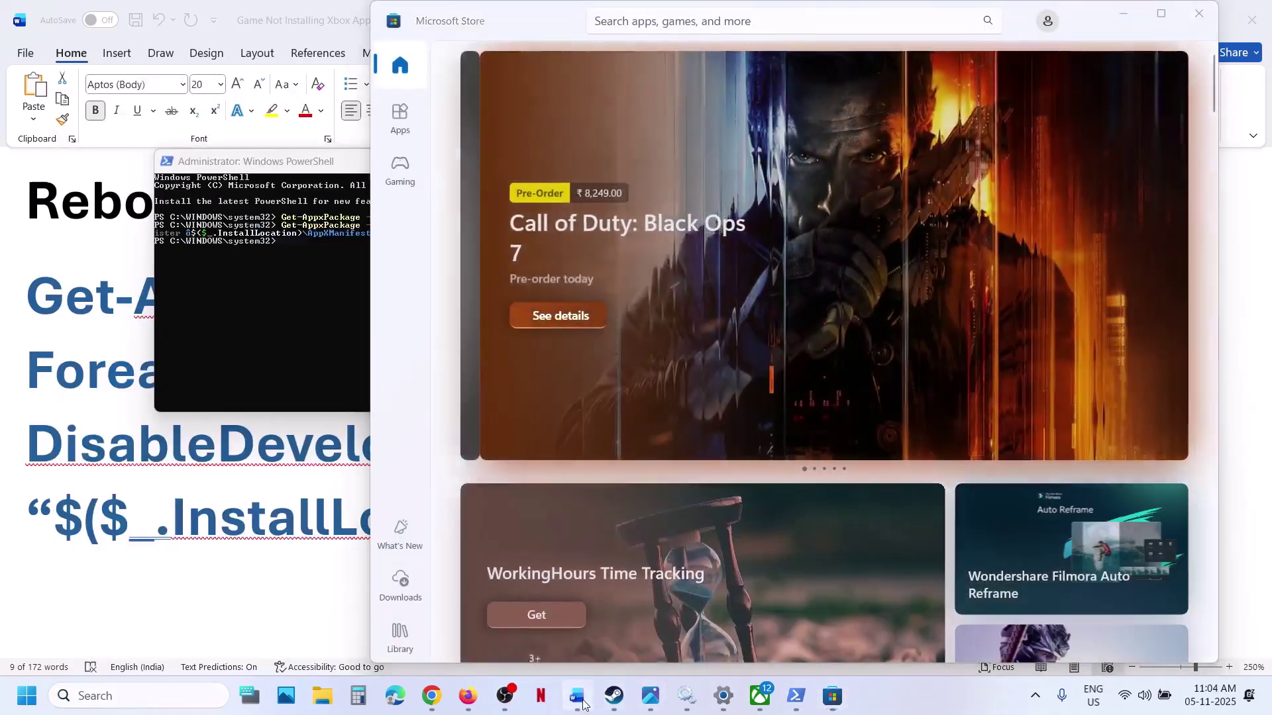
pyautogui.click(577, 695)
pyautogui.scroll(-3, 449, 418)
# - Open the microsoft.com Windows 11 download link from the Word document in Chrome
pyautogui.scroll(-2, 449, 419)
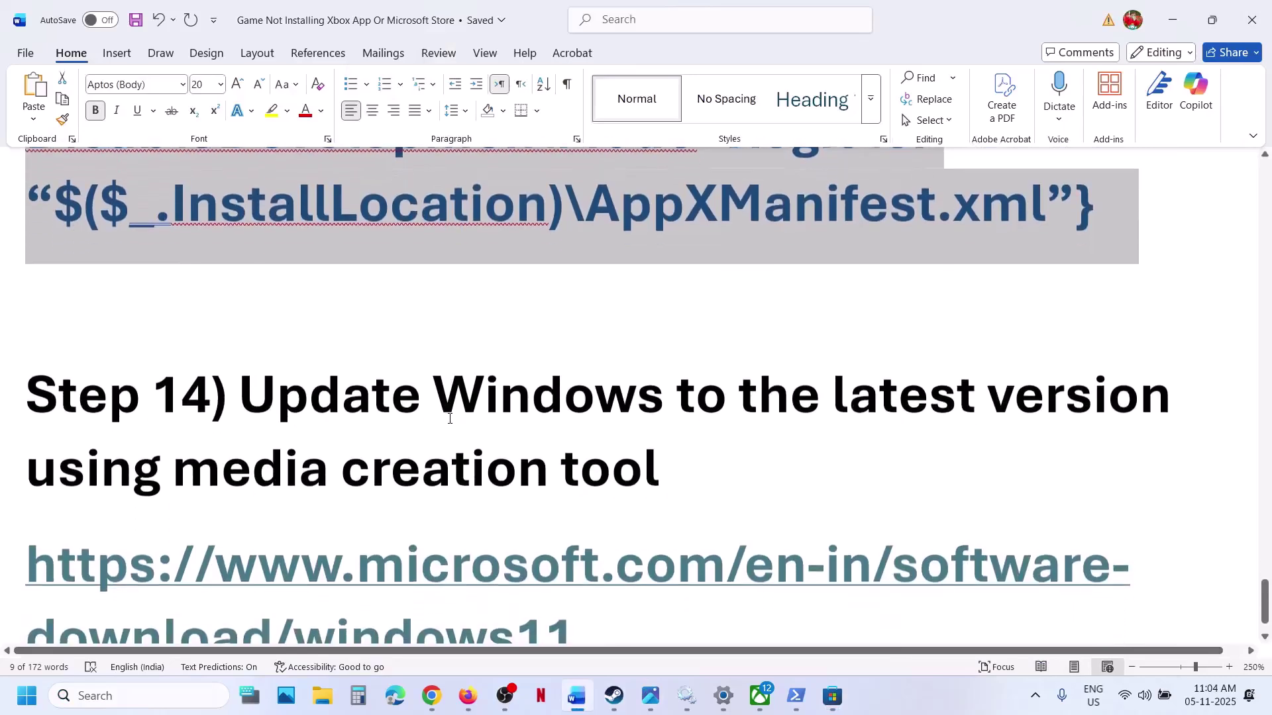
pyautogui.tripleClick(594, 556)
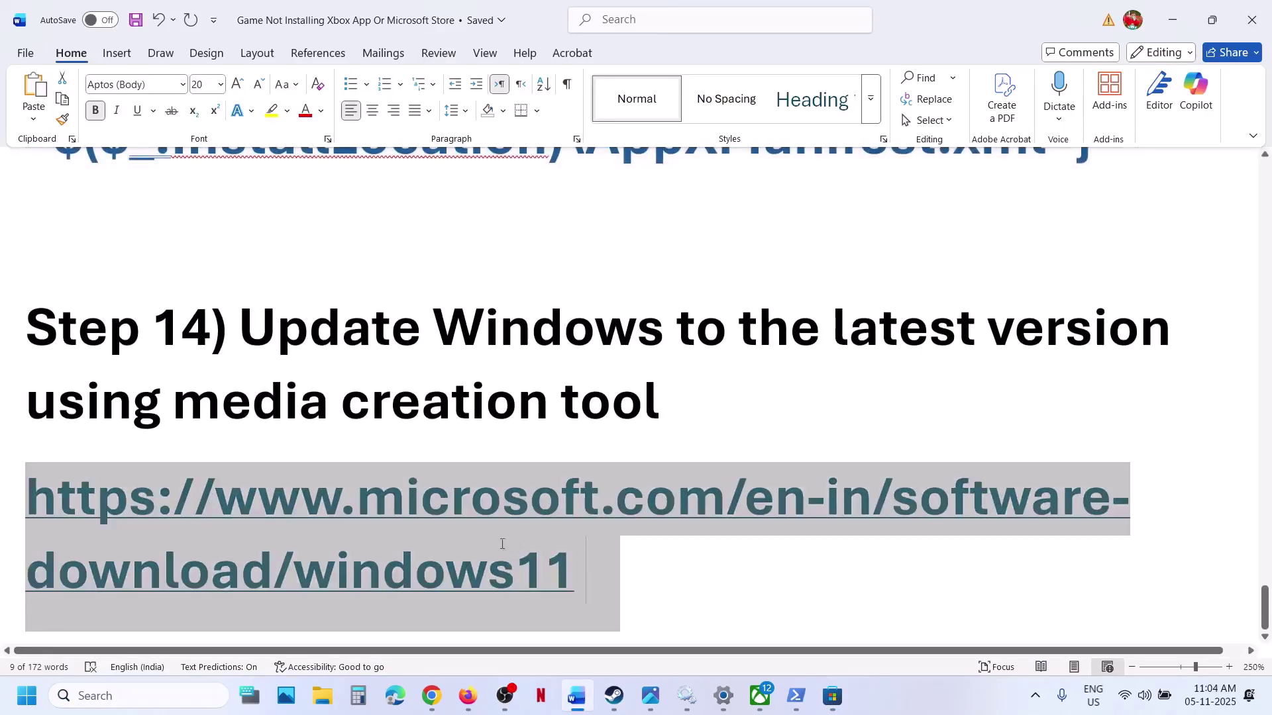
pyautogui.click(384, 501)
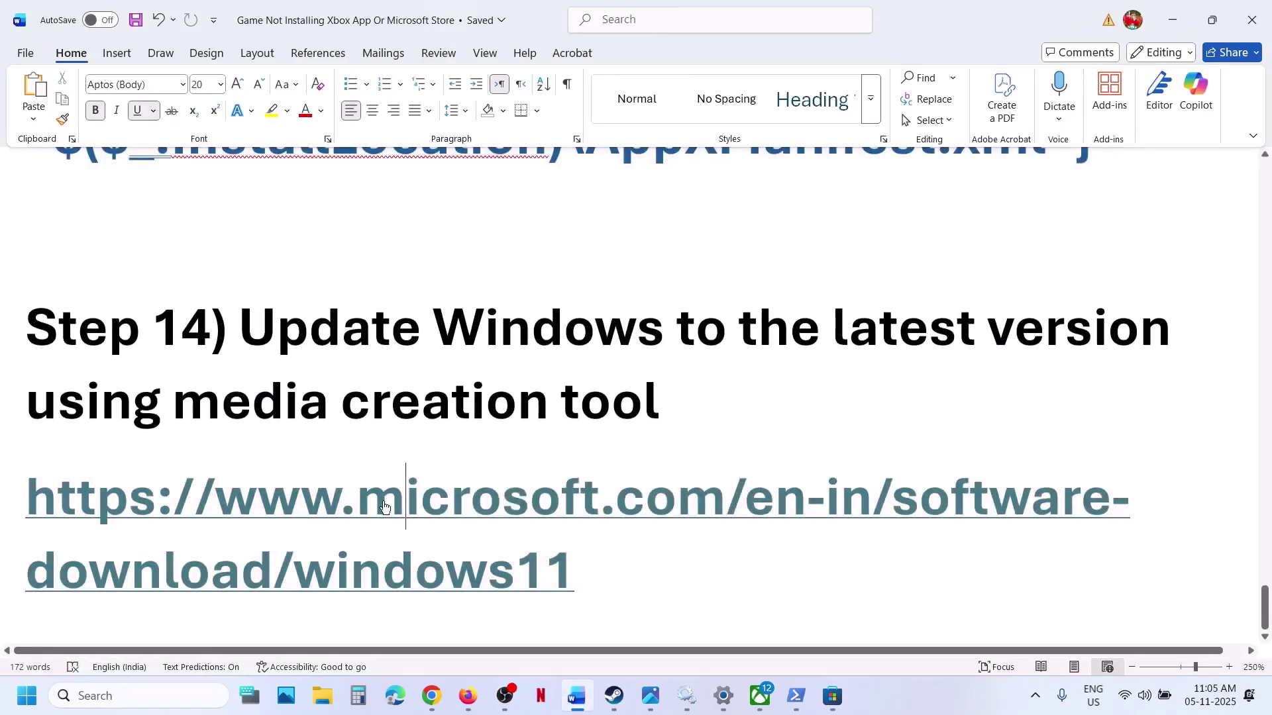
pyautogui.keyDown('ctrl'); pyautogui.click(385, 507); pyautogui.keyUp('ctrl')
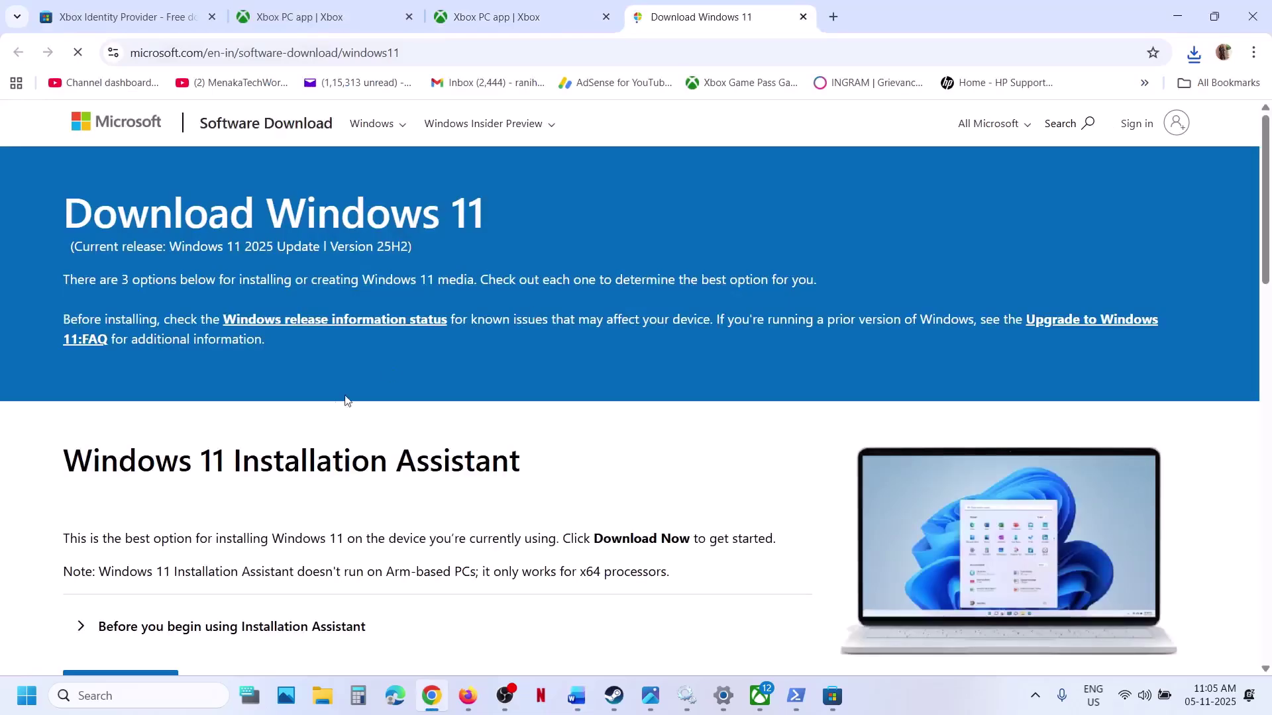
# - Download MediaCreationTool.exe under Create Windows 11 Installation Media, then view the saved setup screenshots
pyautogui.scroll(-3, 312, 444)
pyautogui.scroll(-3, 311, 444)
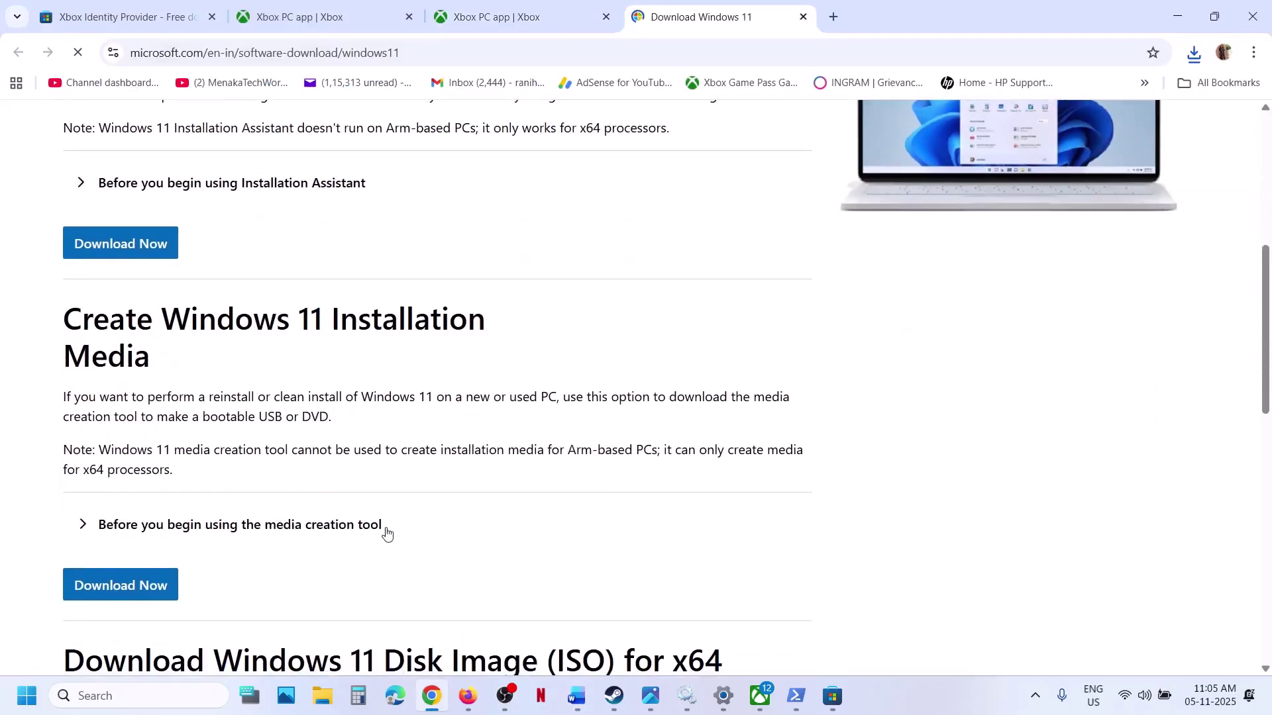
pyautogui.click(148, 579)
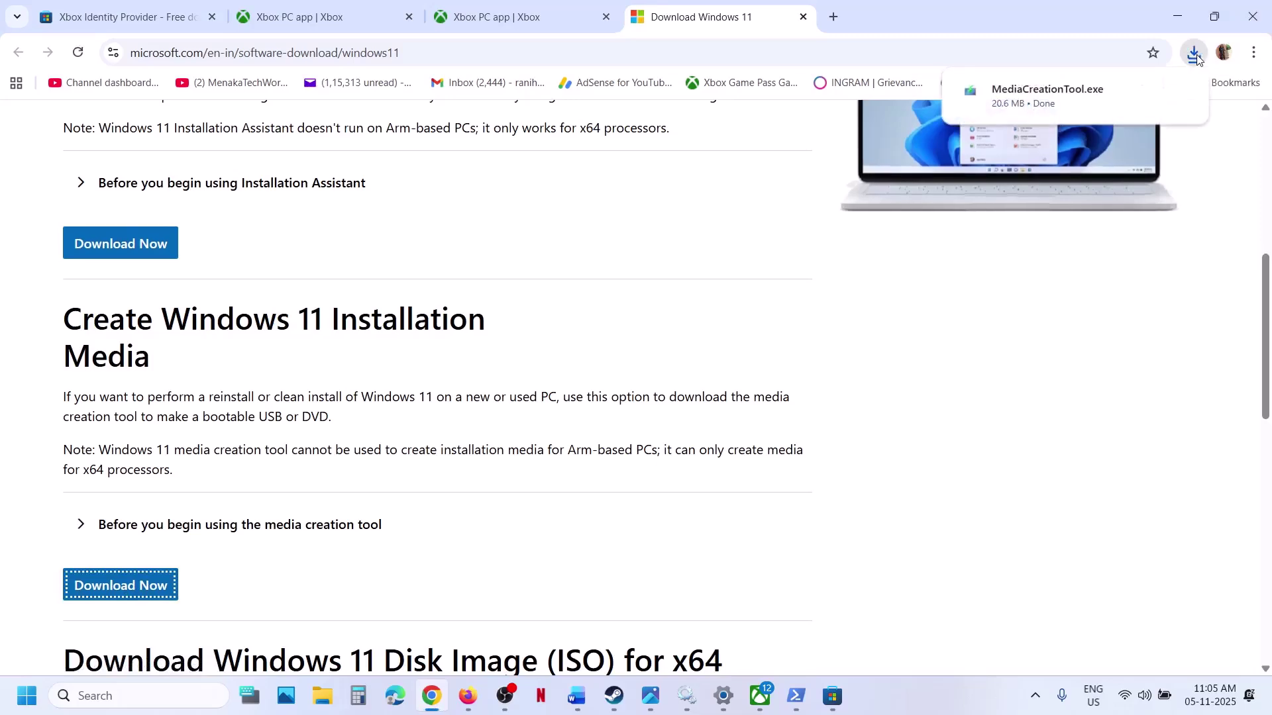
pyautogui.click(652, 696)
# - Page through screenshots 2.png to 8.png, ending on the finished Windows ISO on the desktop
pyautogui.press('Right')
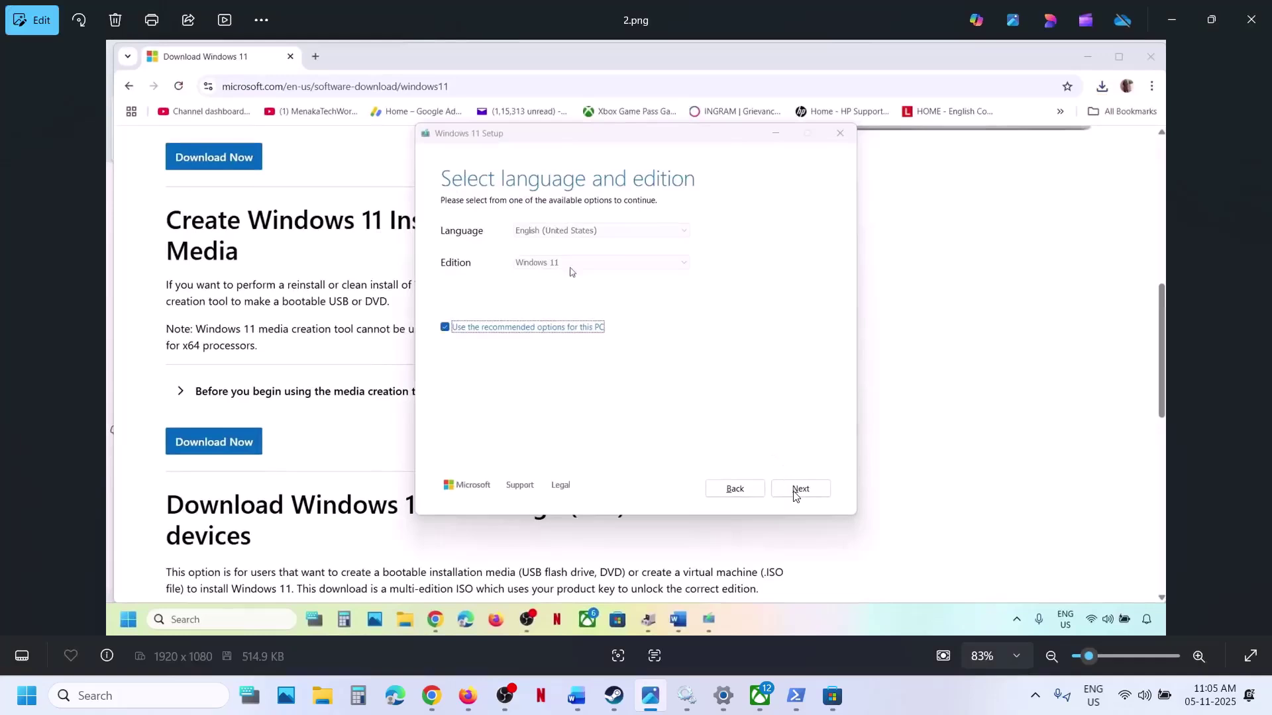
pyautogui.press('Right')
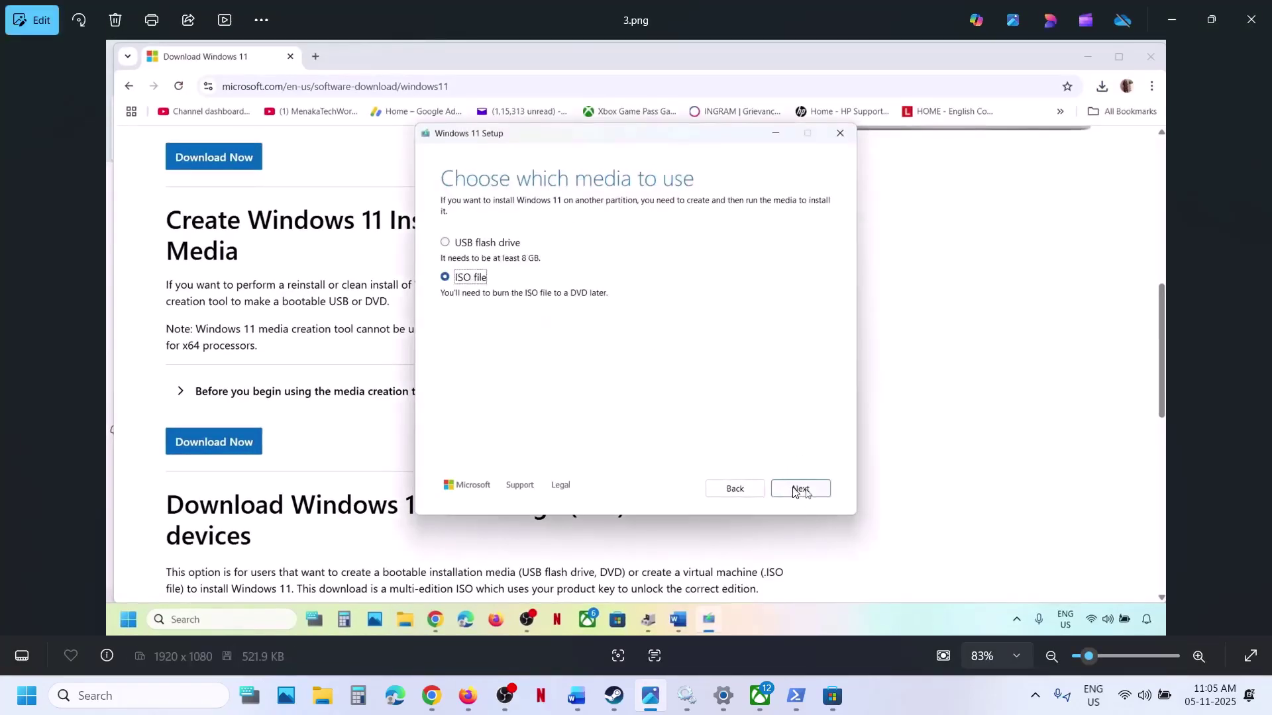
pyautogui.press('Right')
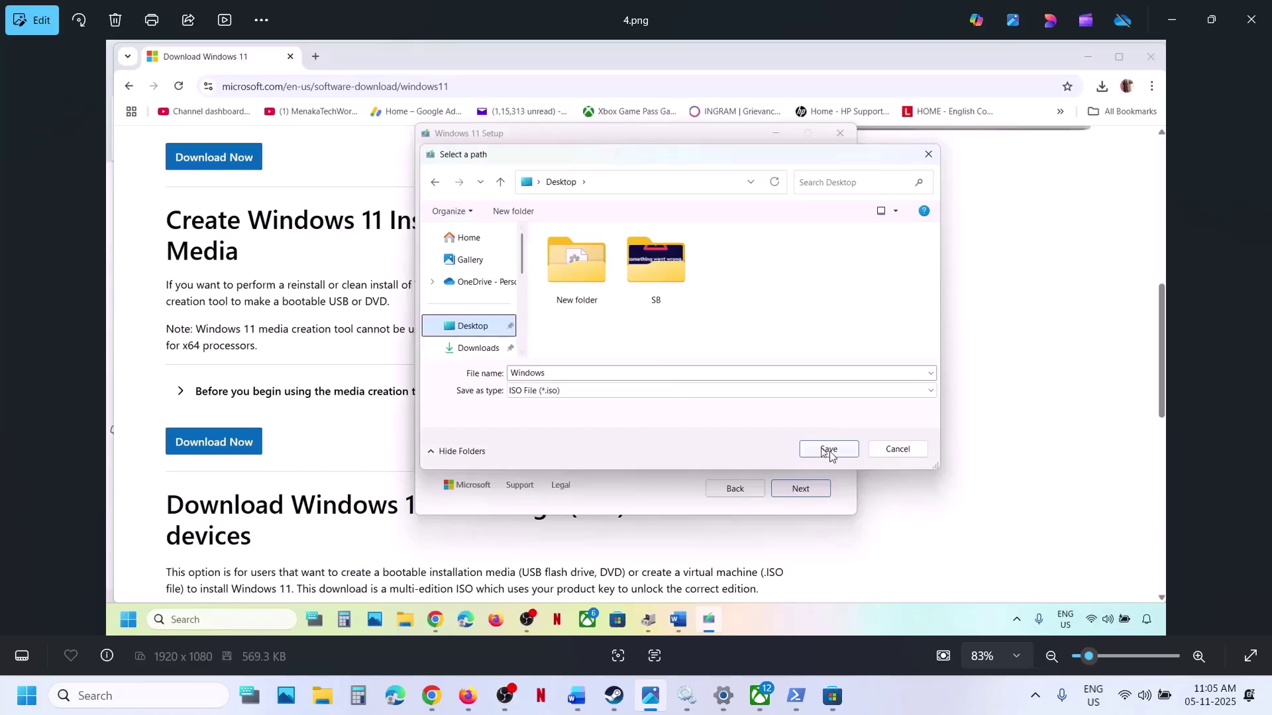
pyautogui.press('Right')
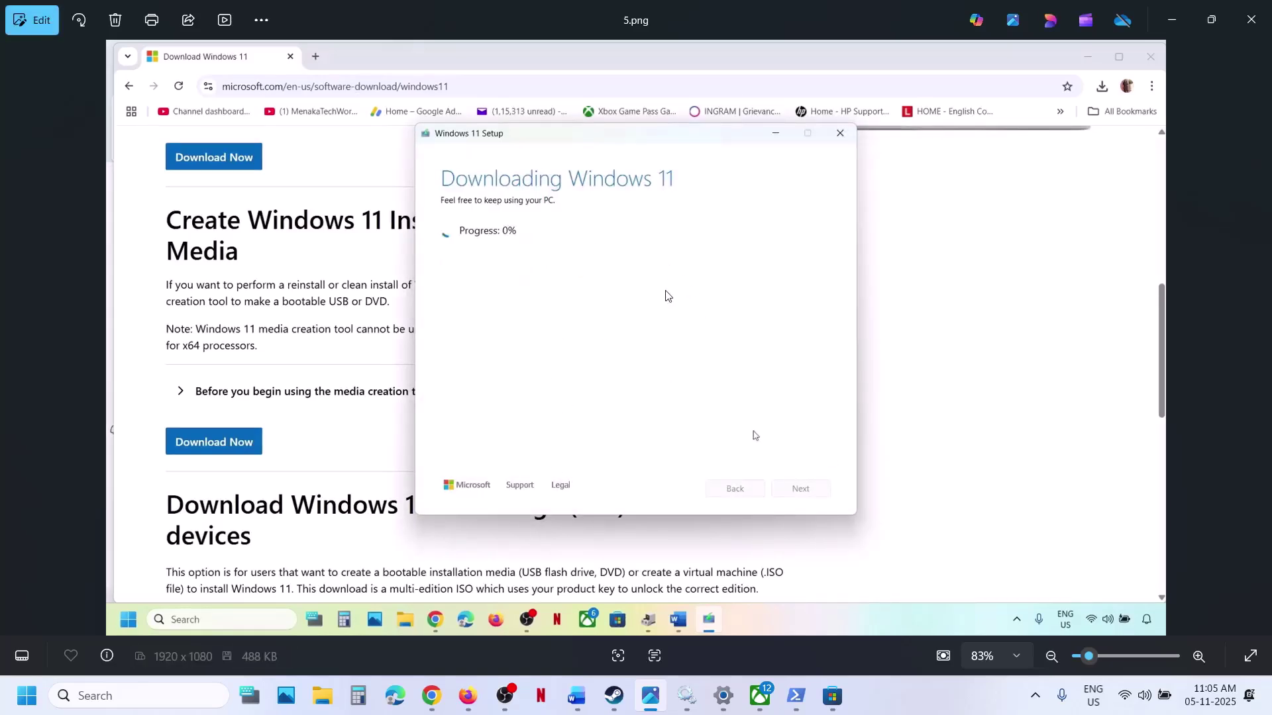
pyautogui.press('Right')
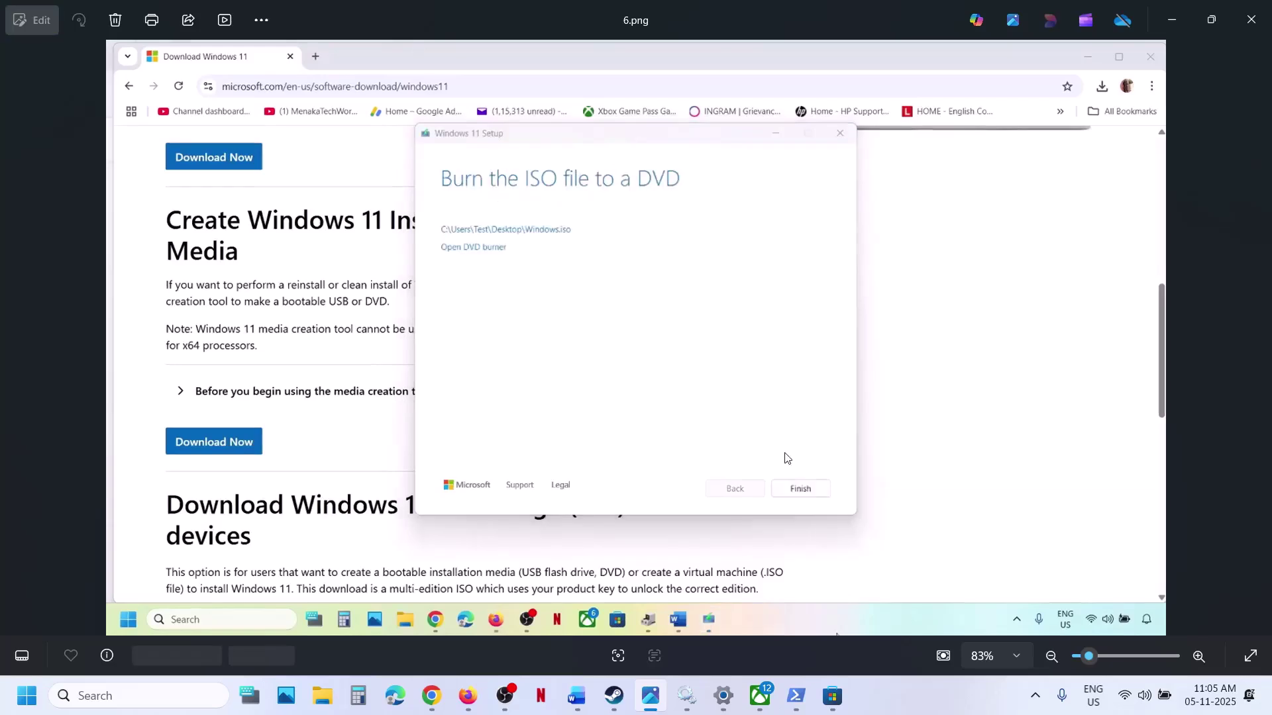
pyautogui.press('Right')
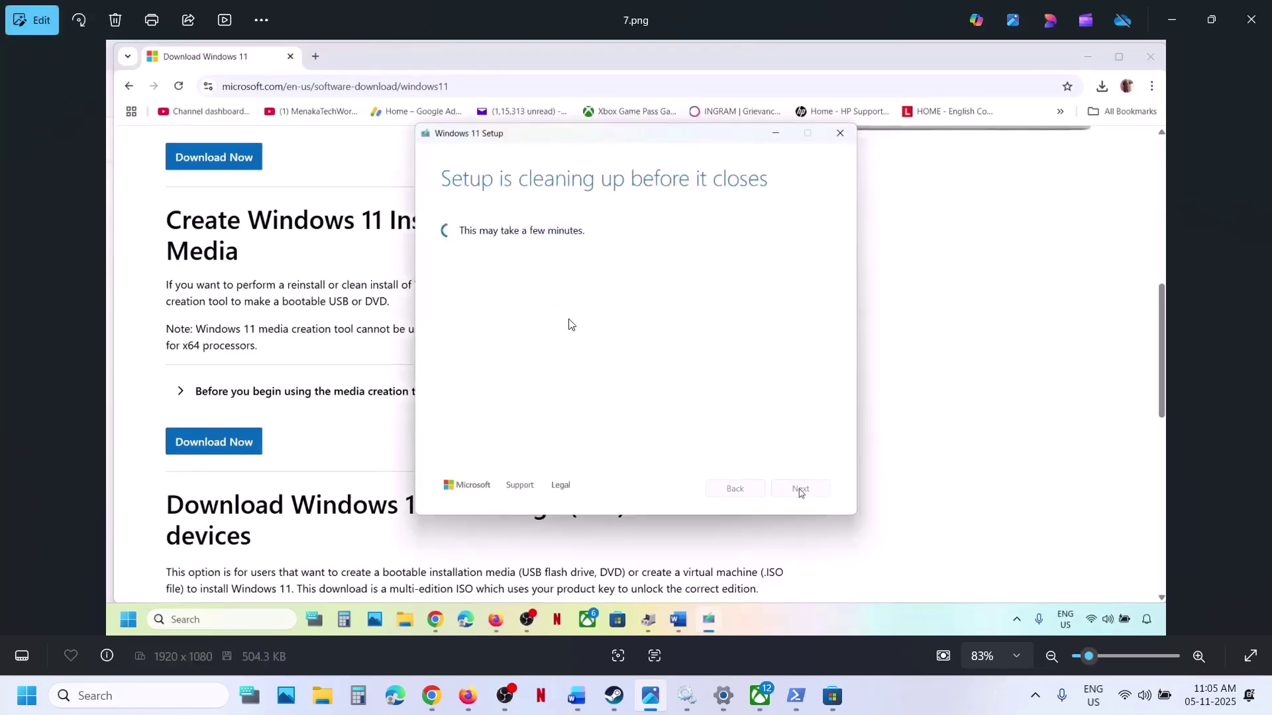
pyautogui.press('Right')
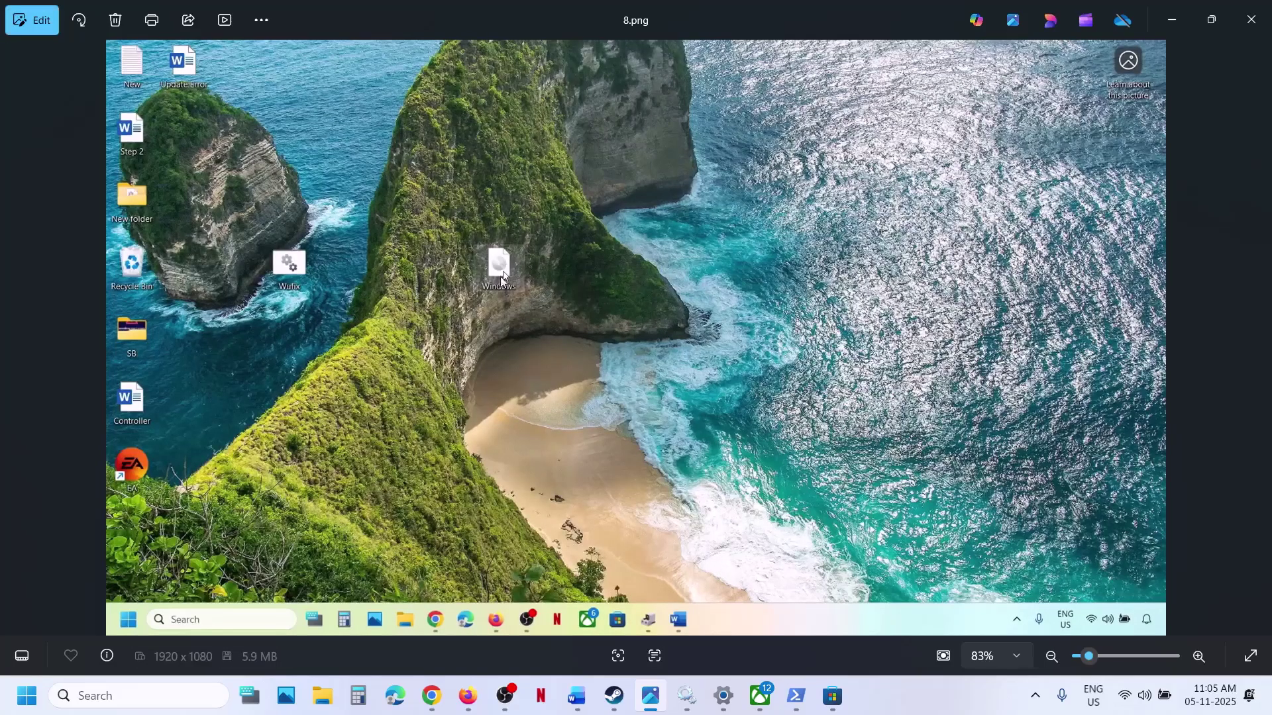
# - Page through screenshots 9.png to 13.png, DVD Drive contents to Ready to install, then return to Xbox
pyautogui.press('Right')
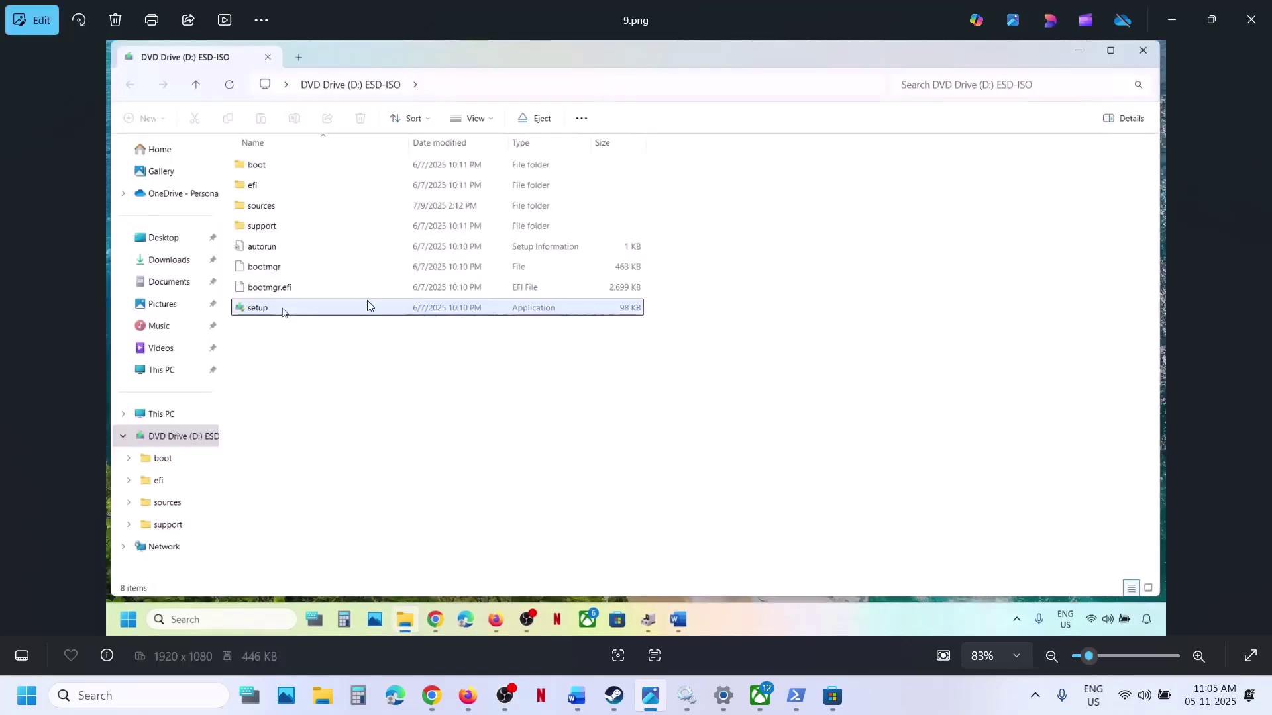
pyautogui.press('Right')
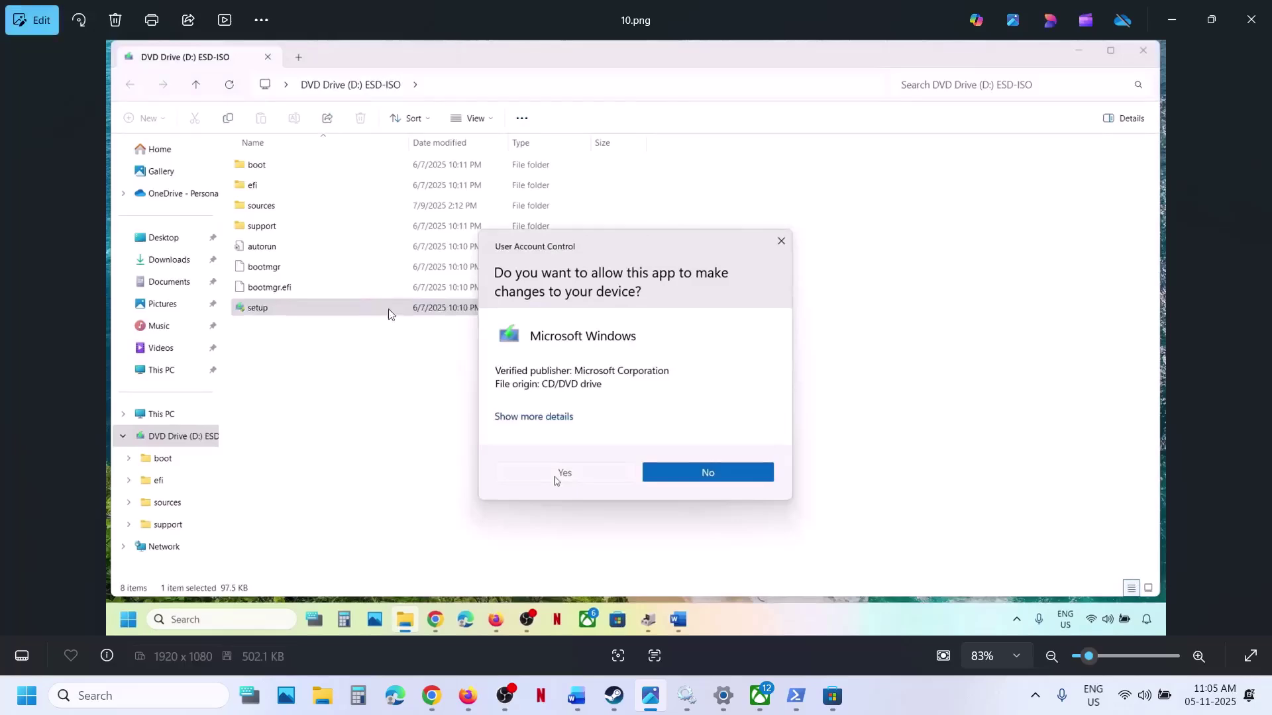
pyautogui.press('Right')
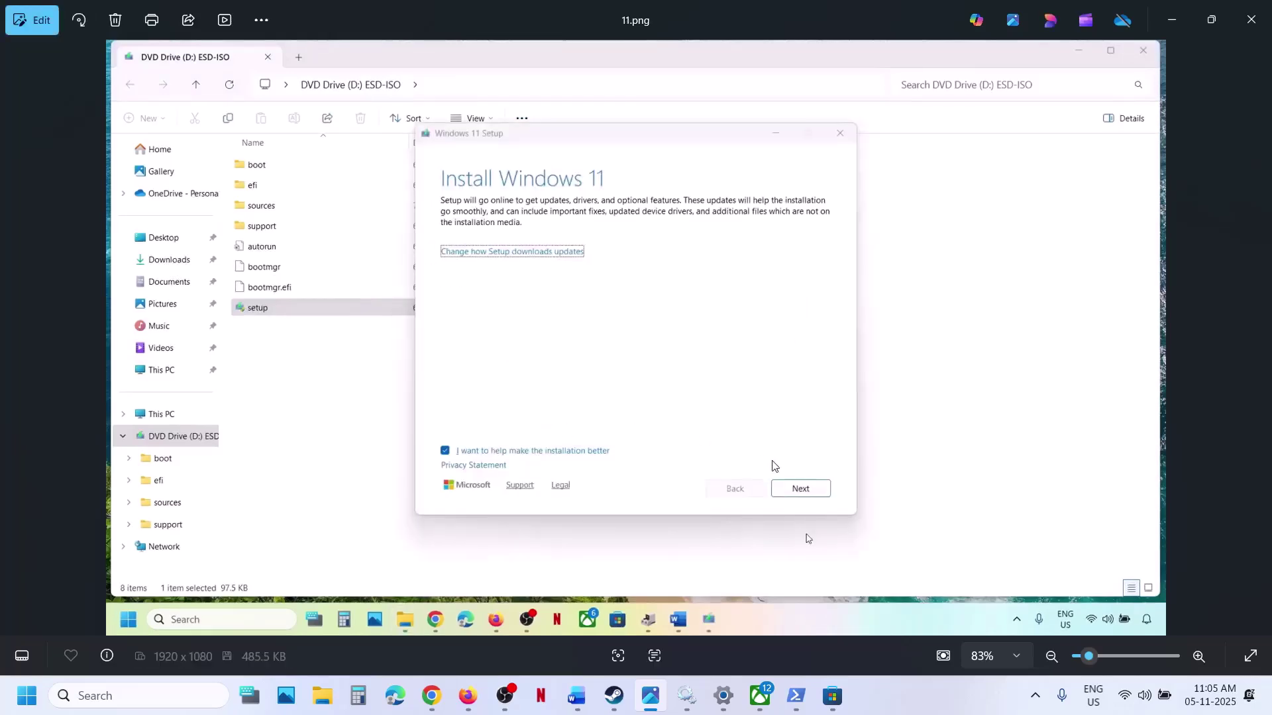
pyautogui.press('Right')
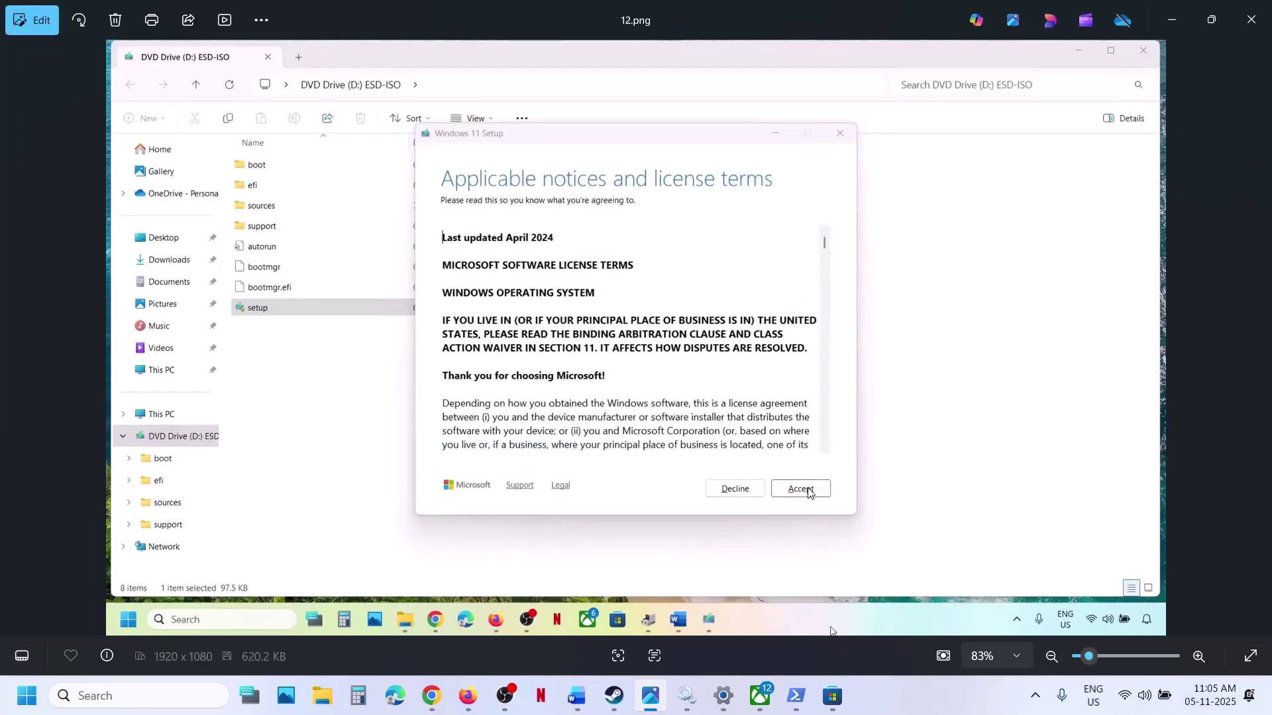
pyautogui.press('Right')
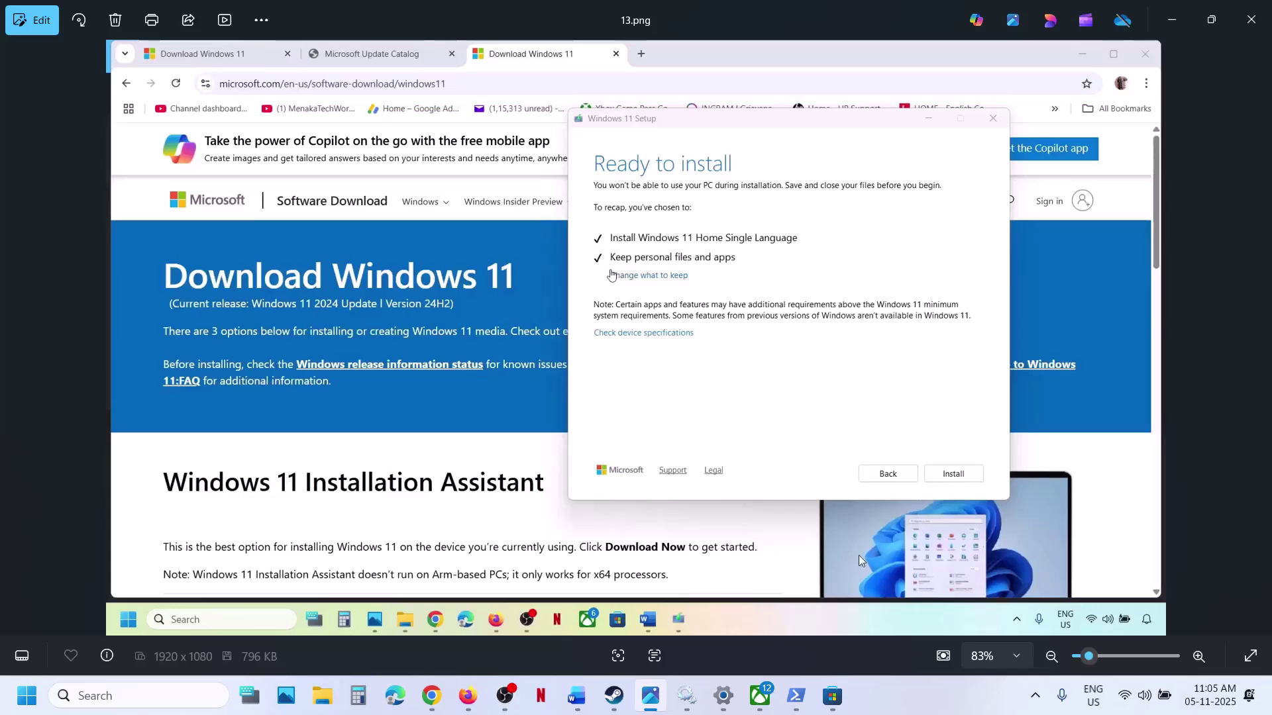
pyautogui.click(760, 696)
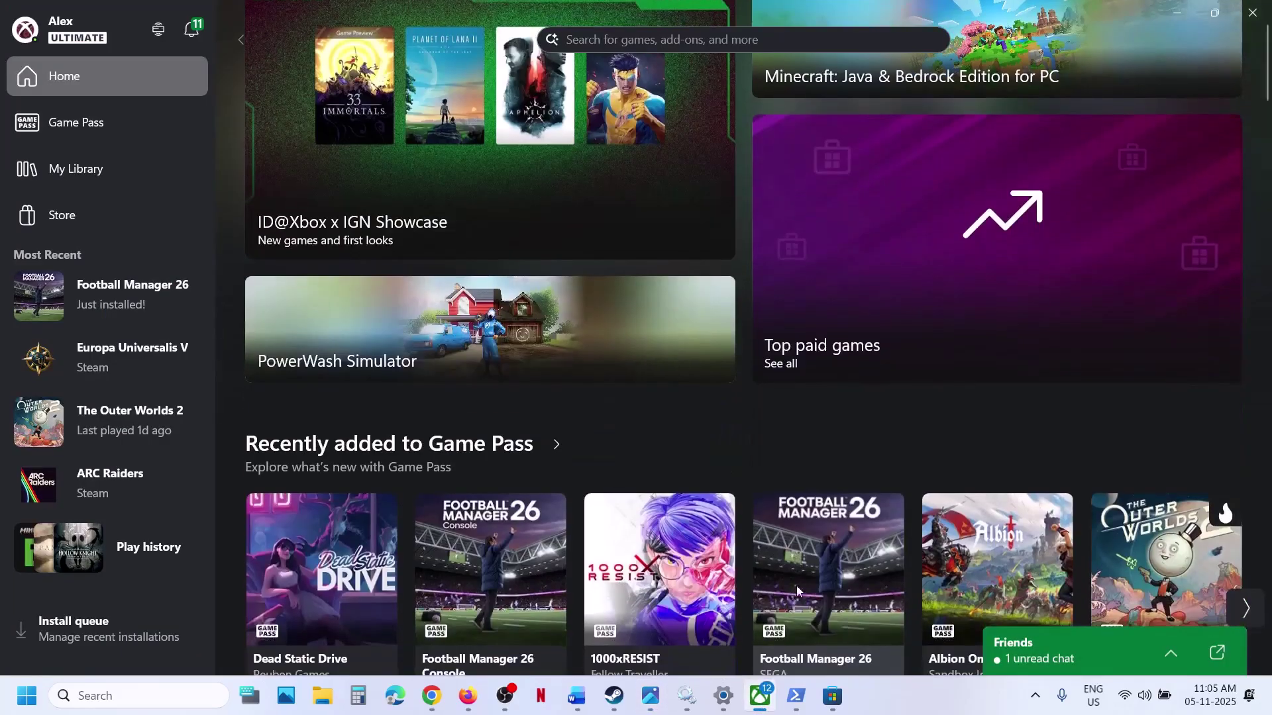
# - Open Football Manager 26 from Most Recent and start it with PLAY
pyautogui.click(818, 566)
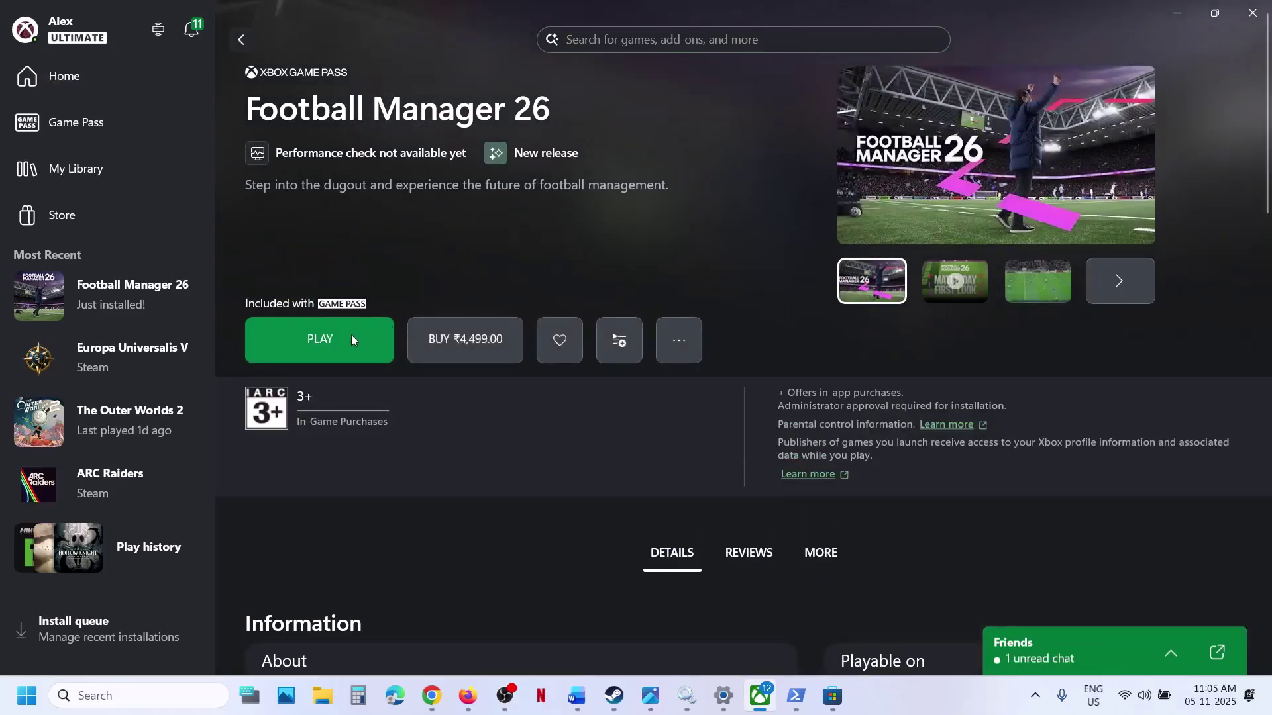
pyautogui.click(351, 336)
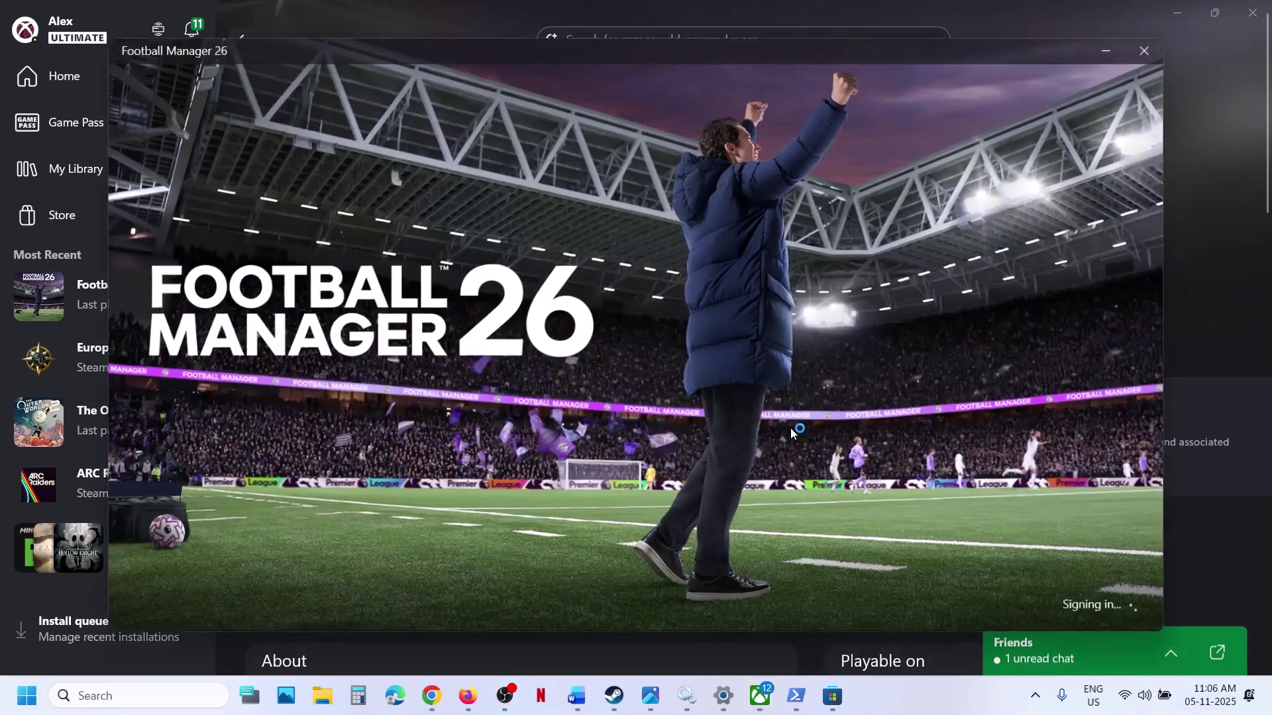